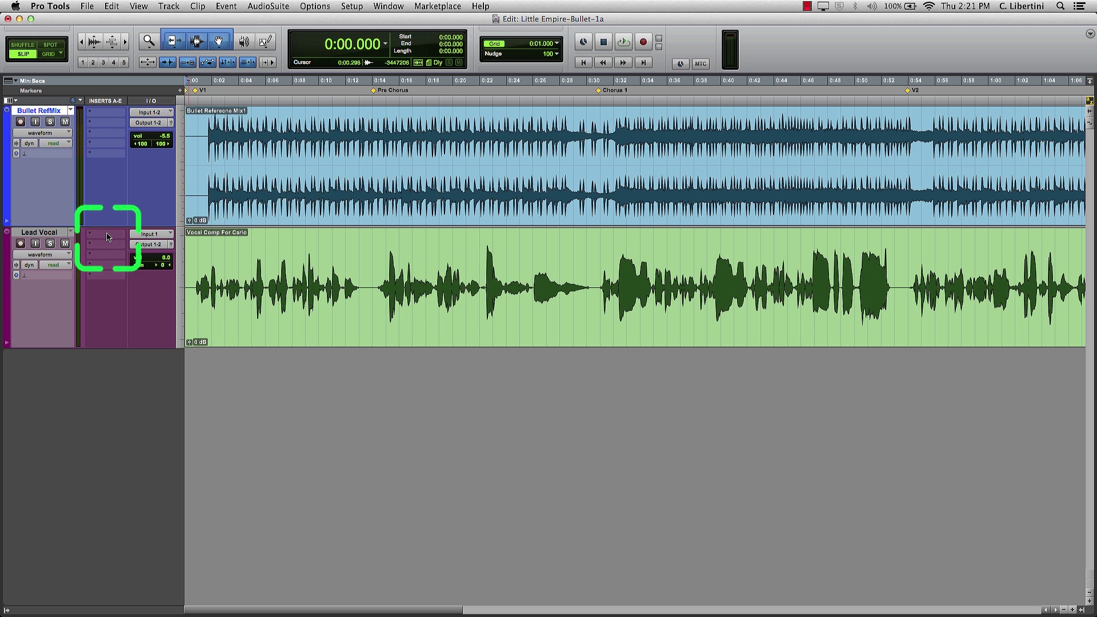
Insert the mono Melodyne plug-in on the Lead Vocal track and move its window clear of the track controls
left_click(107, 238)
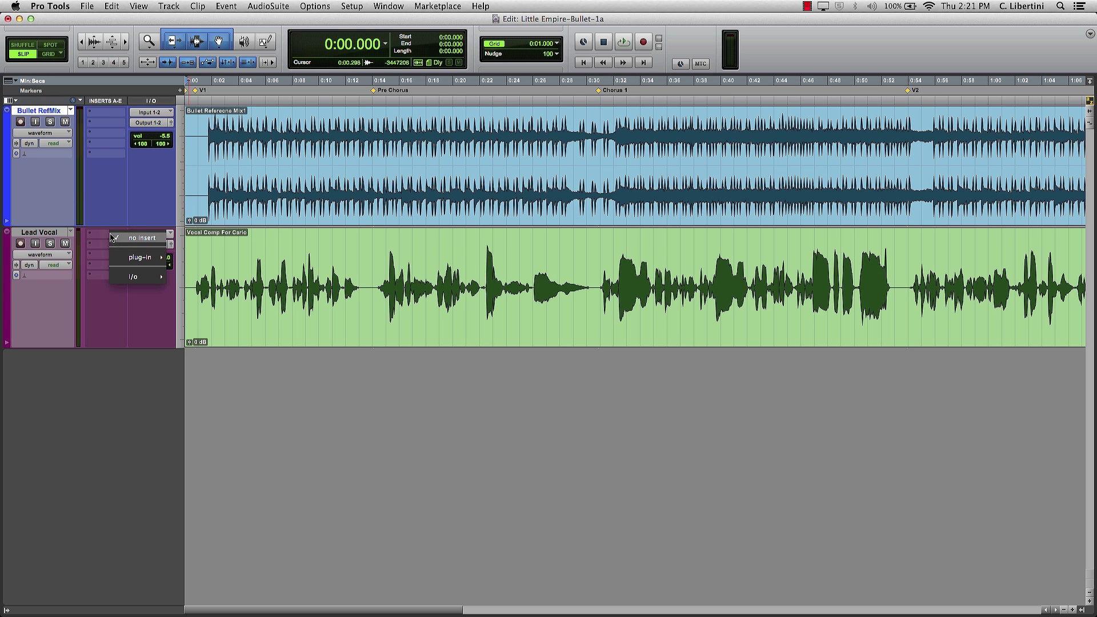
mouse_move(143, 257)
mouse_move(245, 401)
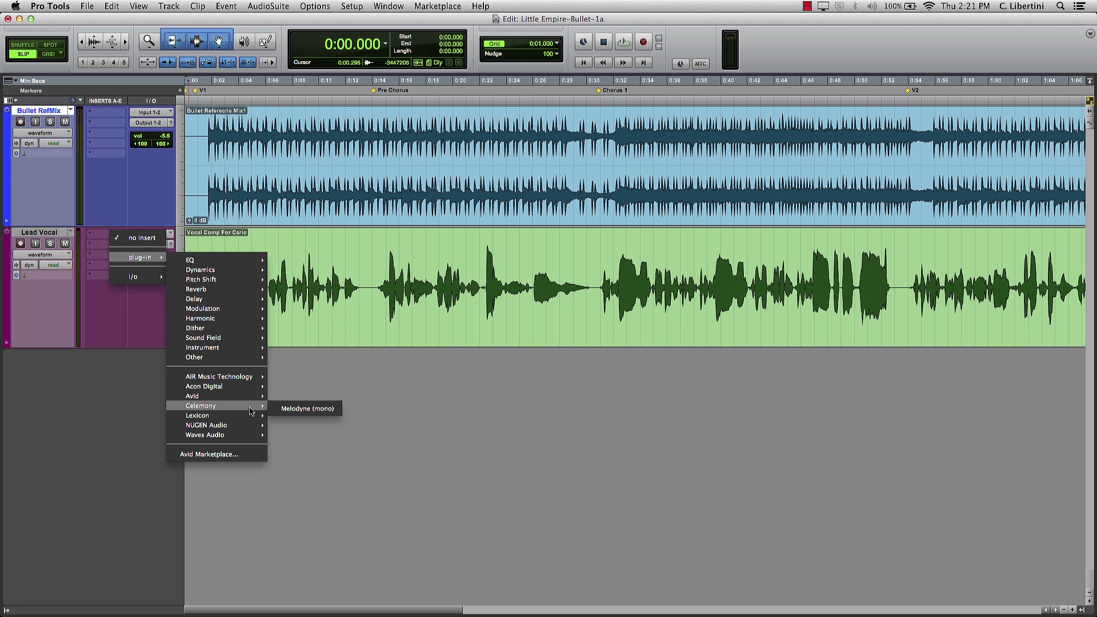
left_click(287, 412)
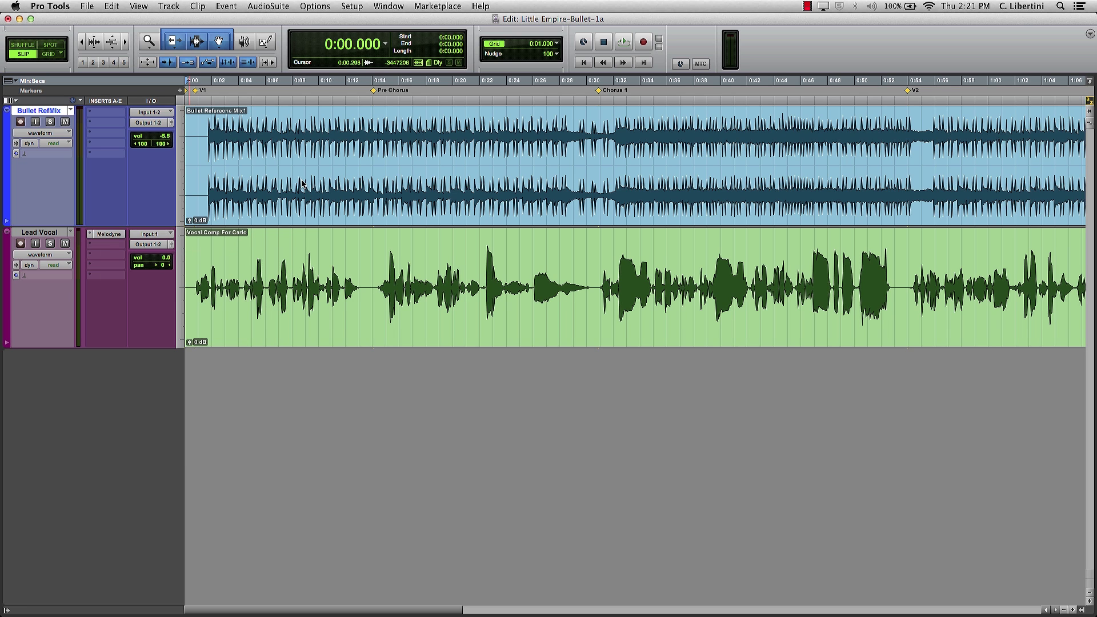
left_click_drag(495, 205, 242, 128)
Insert the stereo Melodyne plug-in on the Bullet RefMix track as a multichannel plug-in
left_click(104, 112)
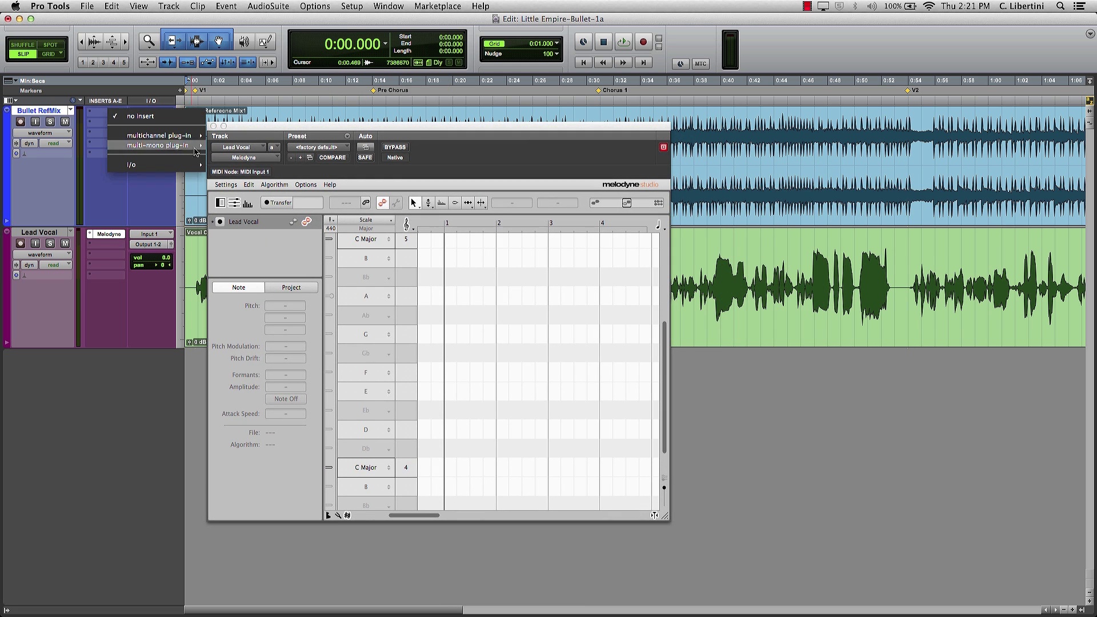
mouse_move(171, 135)
mouse_move(280, 287)
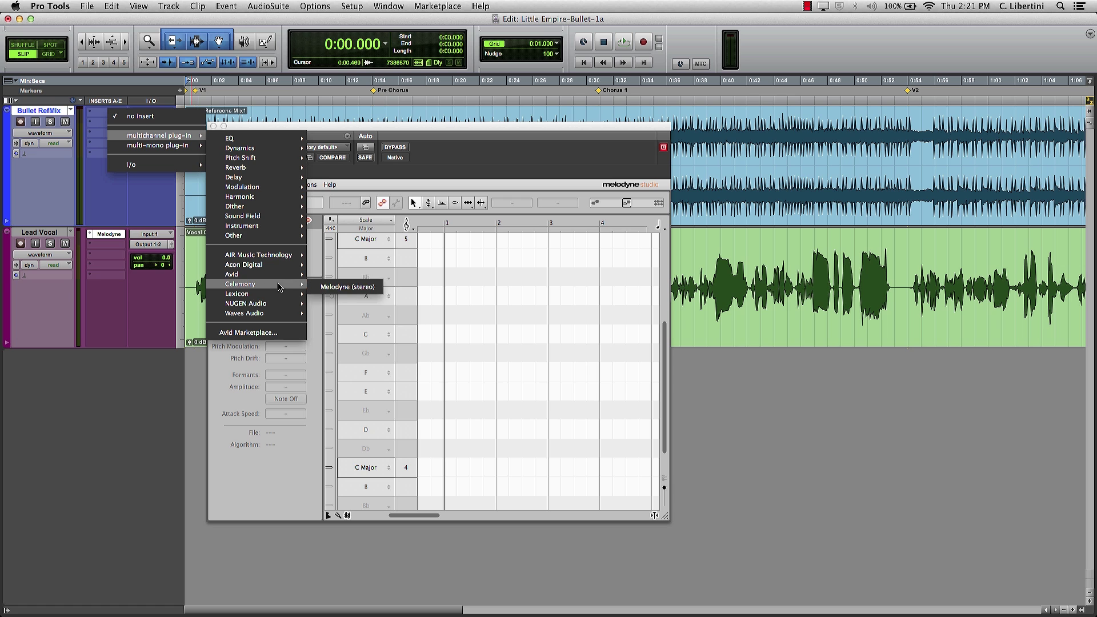
left_click(329, 291)
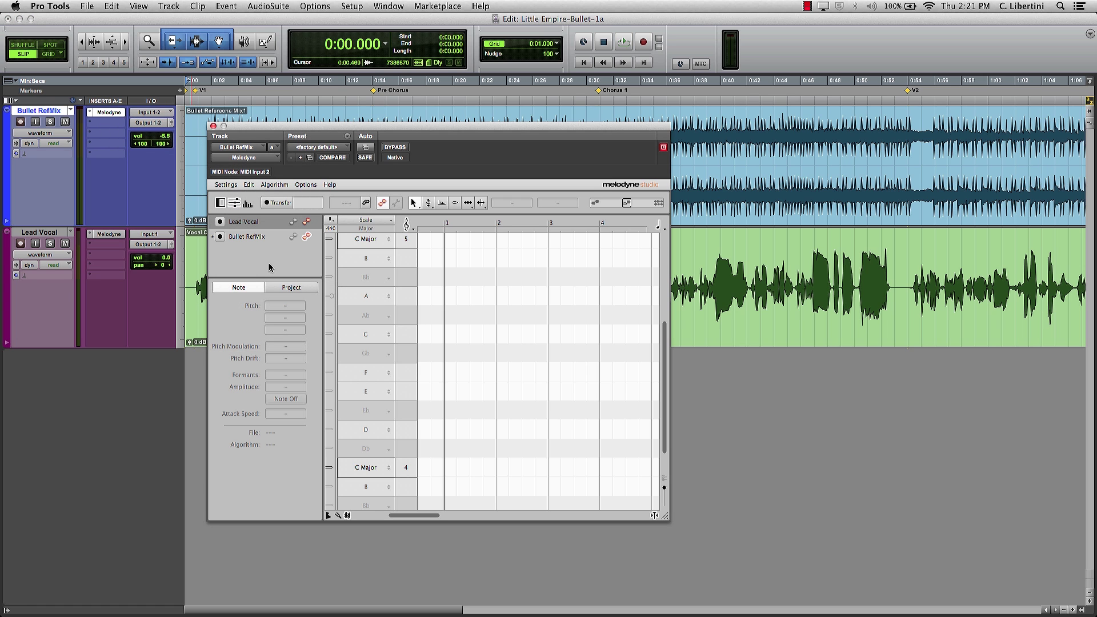
Place Bullet RefMix above Lead Vocal in Melodyne's track list and enlarge the plug-in window to nearly fill the screen
left_click_drag(317, 129, 318, 134)
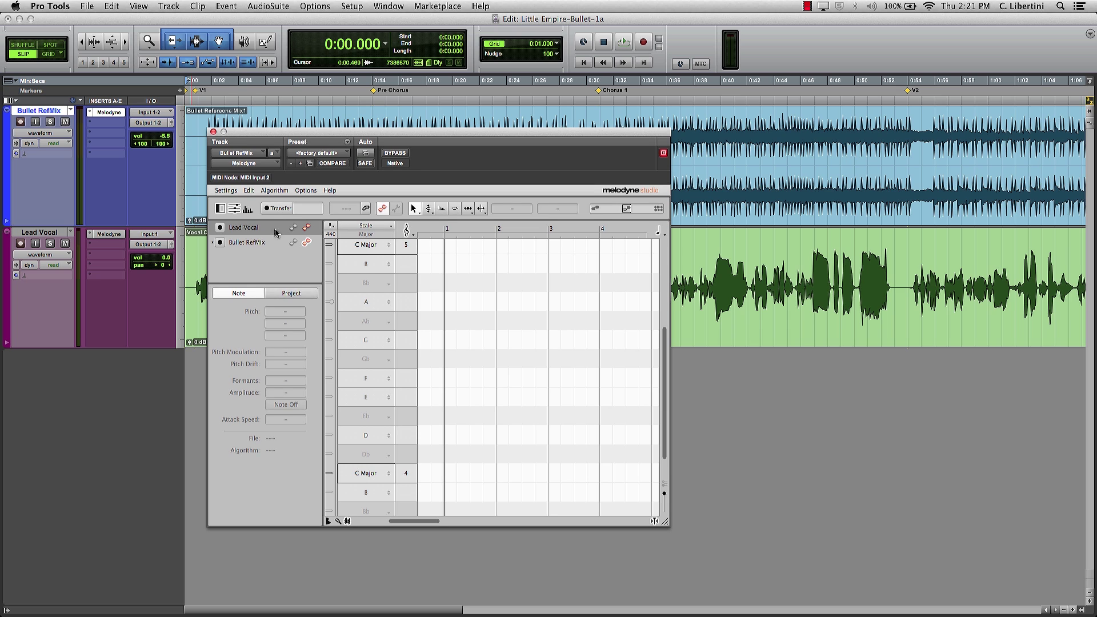
left_click_drag(257, 245, 258, 227)
left_click_drag(260, 141, 57, 116)
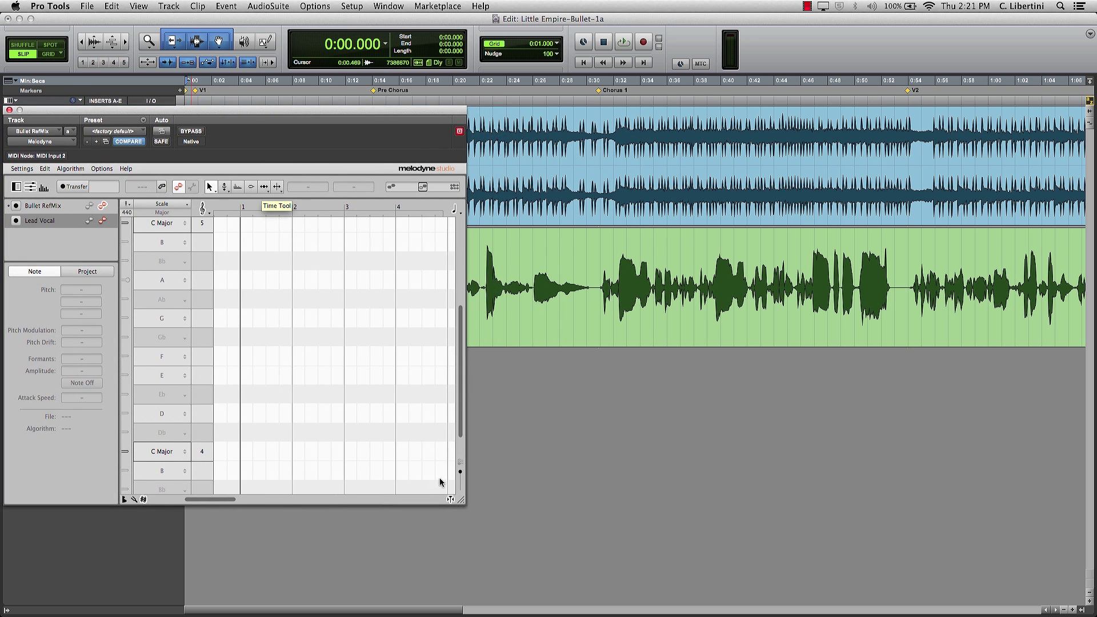
left_click_drag(461, 500, 1067, 596)
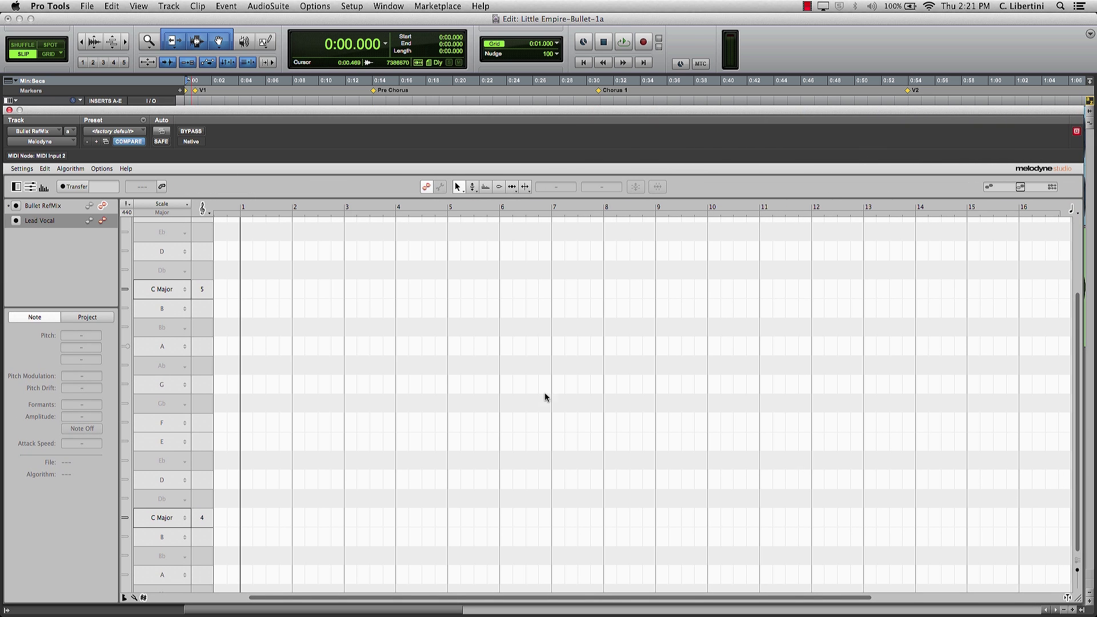
Transfer Bullet RefMix and Lead Vocal into Melodyne by playing the session from the beginning until about 0:53
left_click(55, 208)
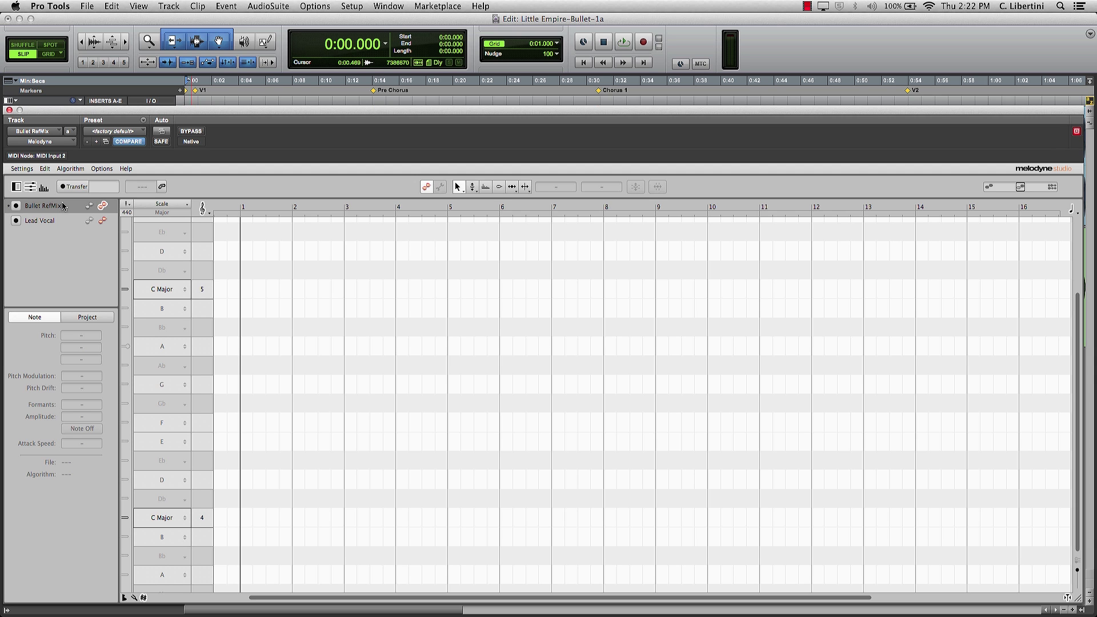
left_click(16, 206)
left_click(589, 64)
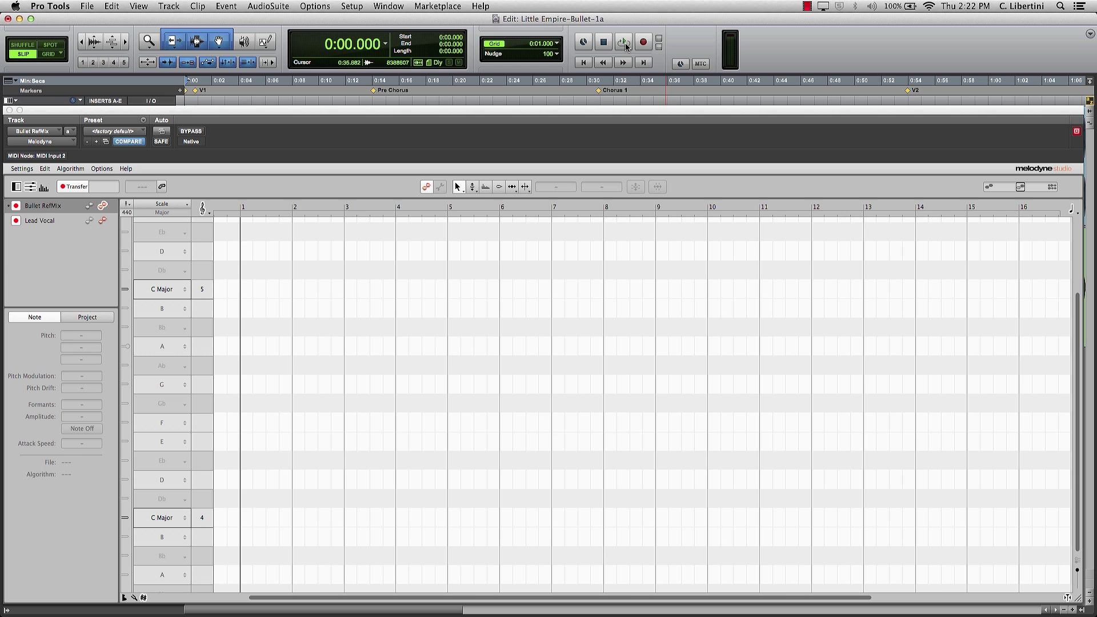
left_click(624, 42)
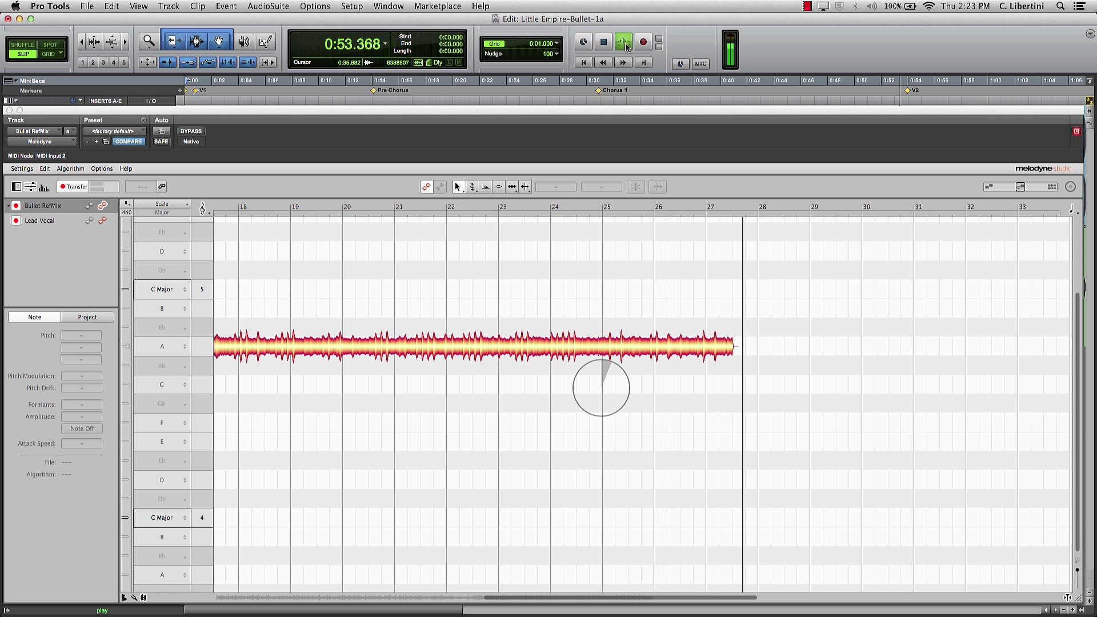
left_click(625, 44)
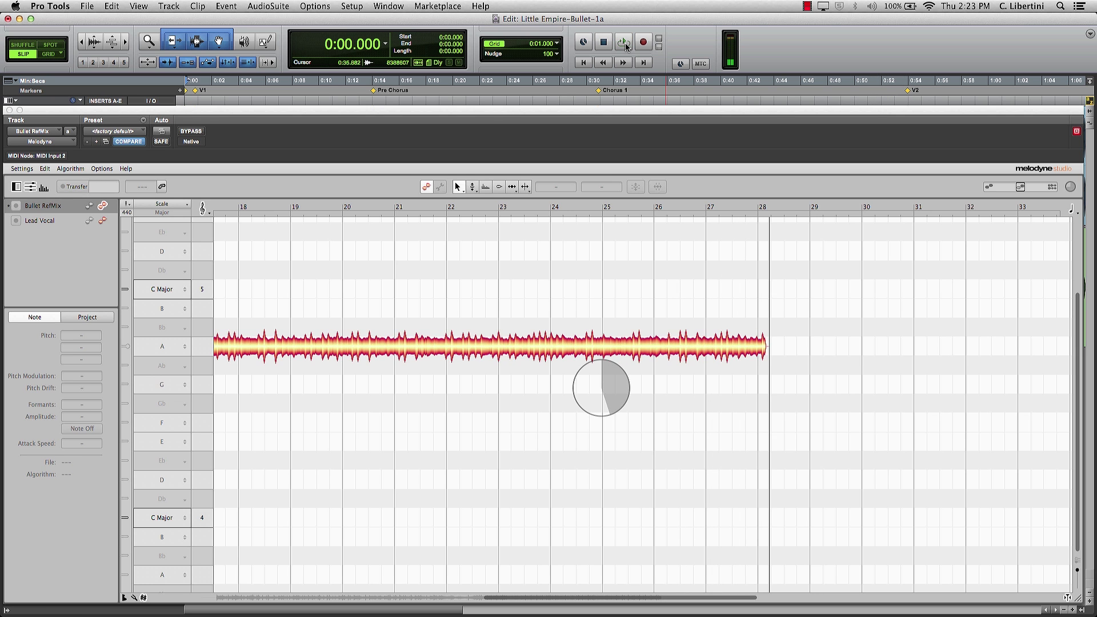
Check the algorithm used for Bullet RefMix, and show the Lead Vocal notes for editing
left_click_drag(566, 598, 273, 597)
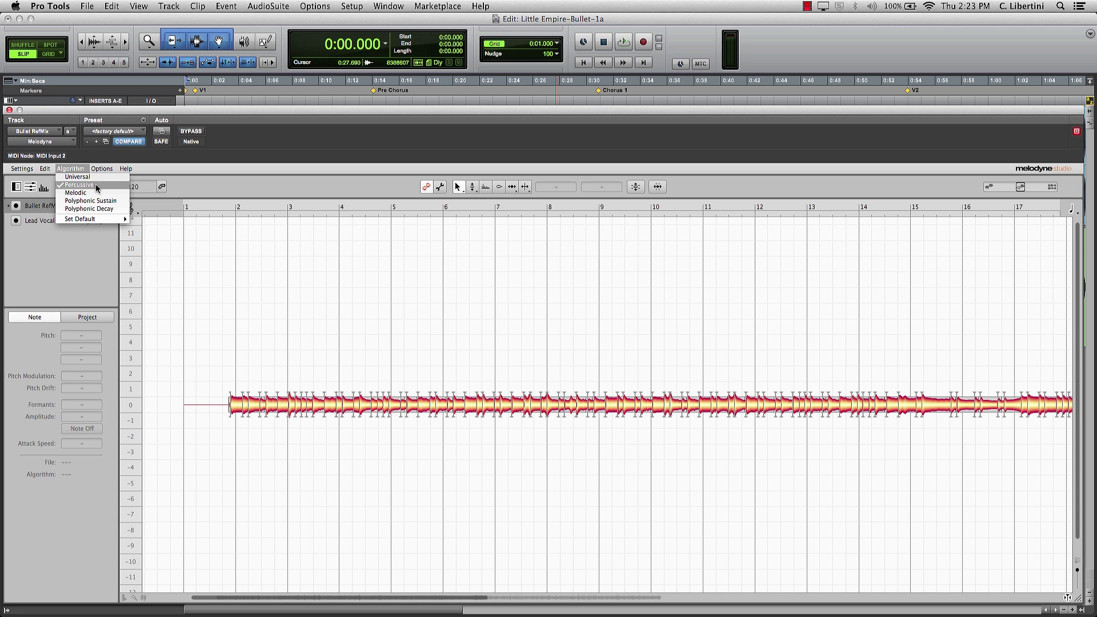
left_click(57, 252)
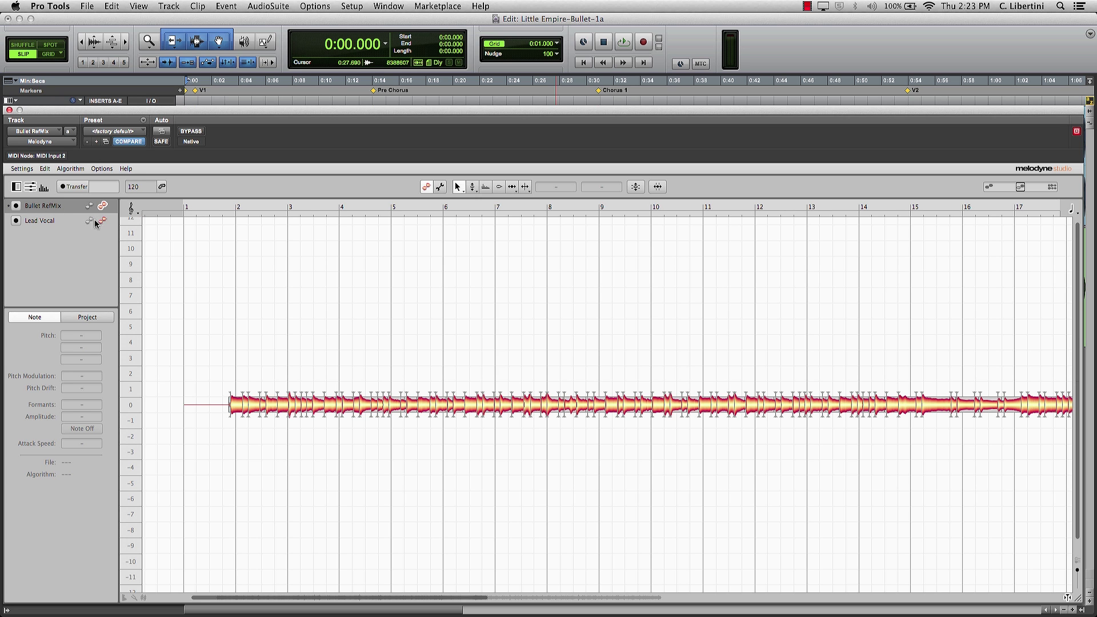
left_click(103, 222)
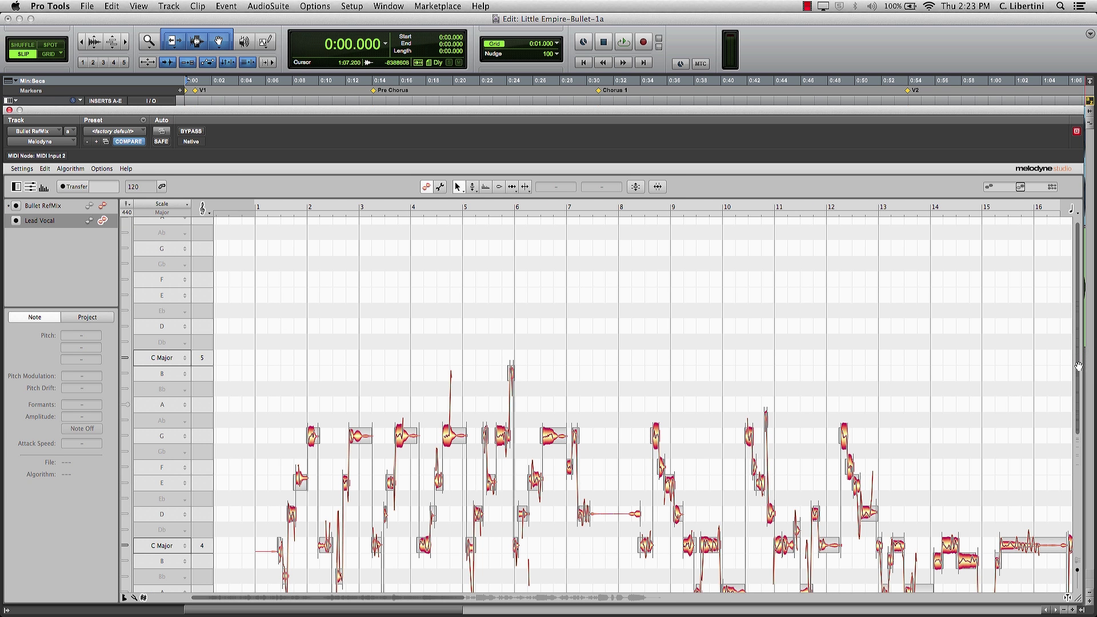
left_click_drag(1076, 374, 1080, 440)
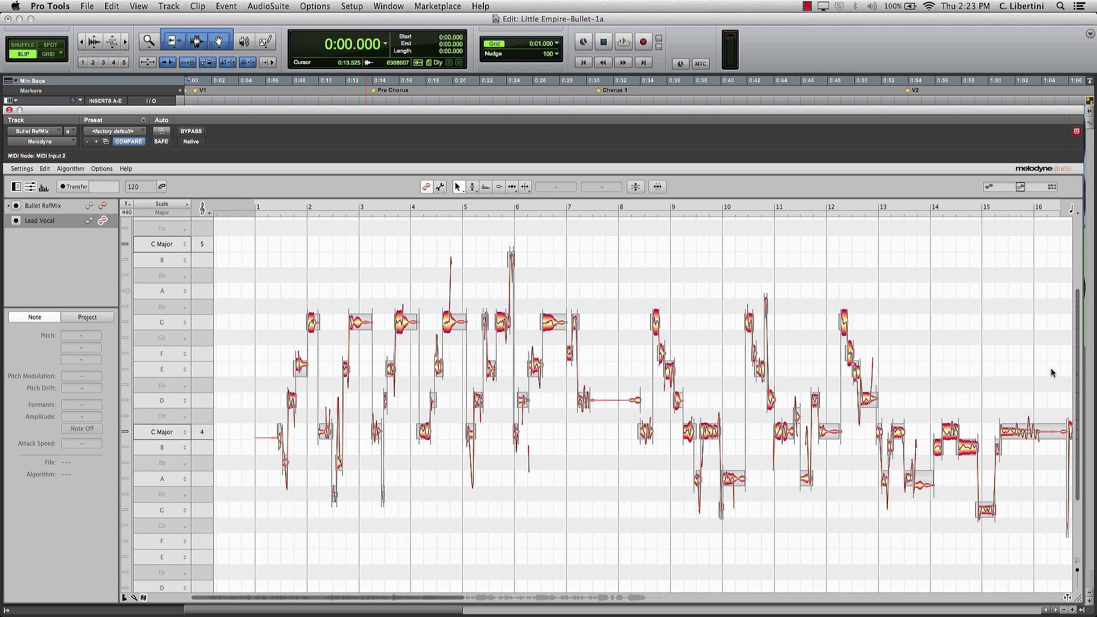
left_click_drag(1076, 384, 1077, 430)
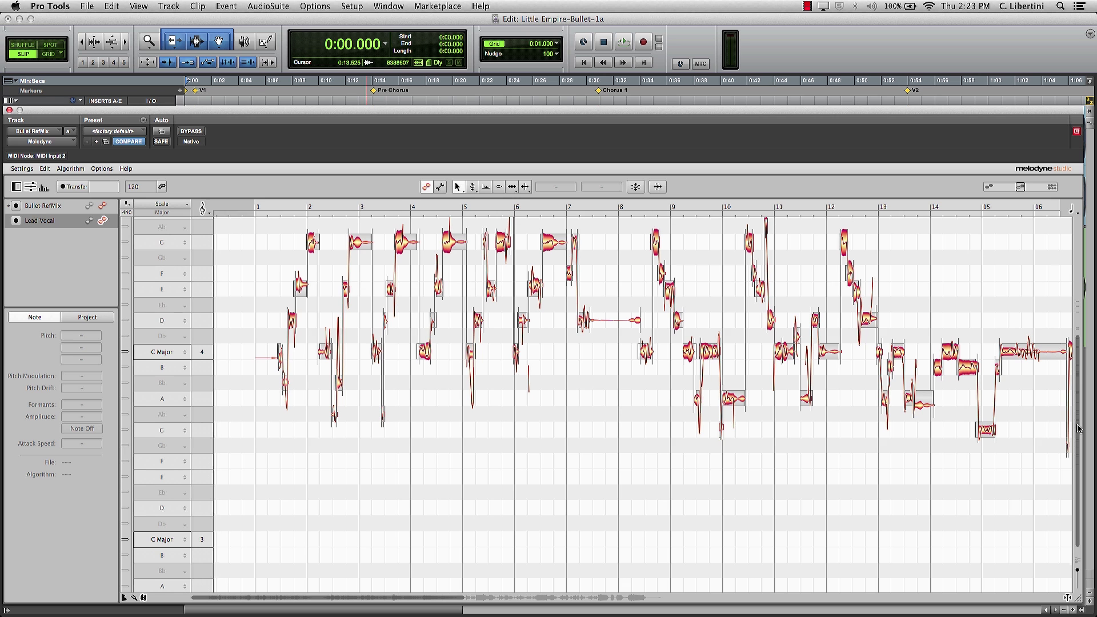
Uncover the session tracks to examine the Lead Vocal section before the Pre Chorus marker, and put the Melodyne window back
left_click_drag(457, 115, 455, 316)
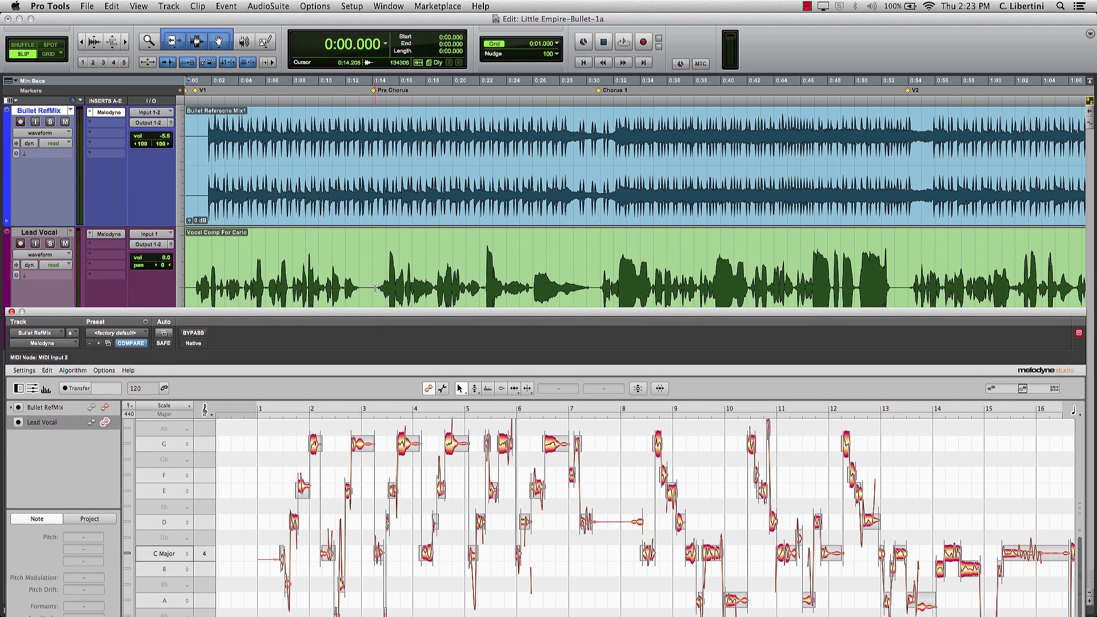
left_click_drag(372, 289, 184, 289)
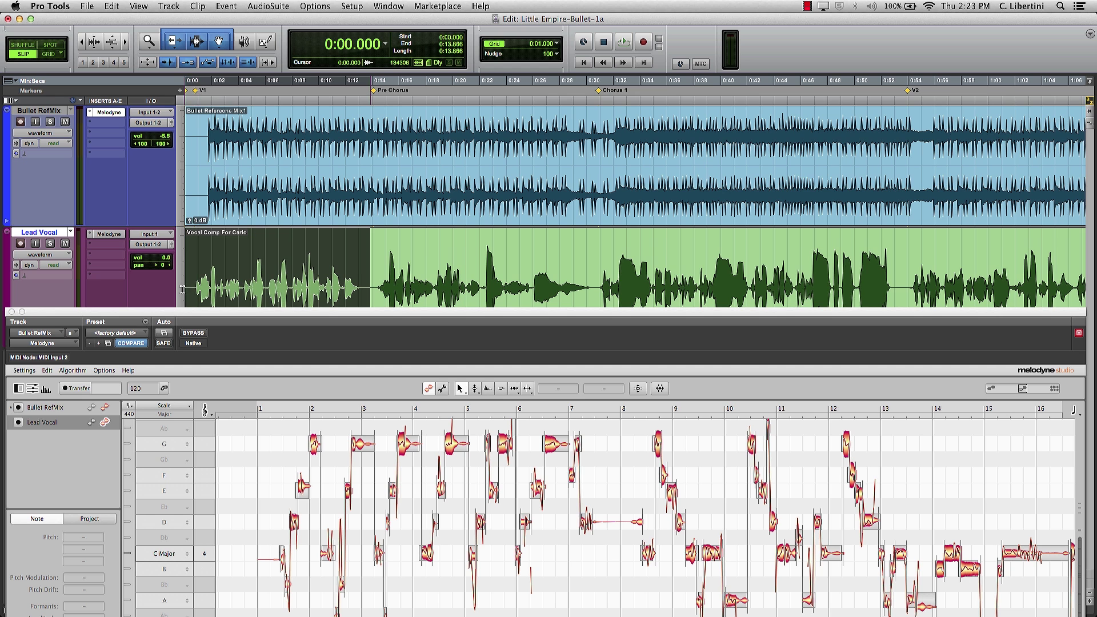
left_click(366, 301)
left_click(584, 62)
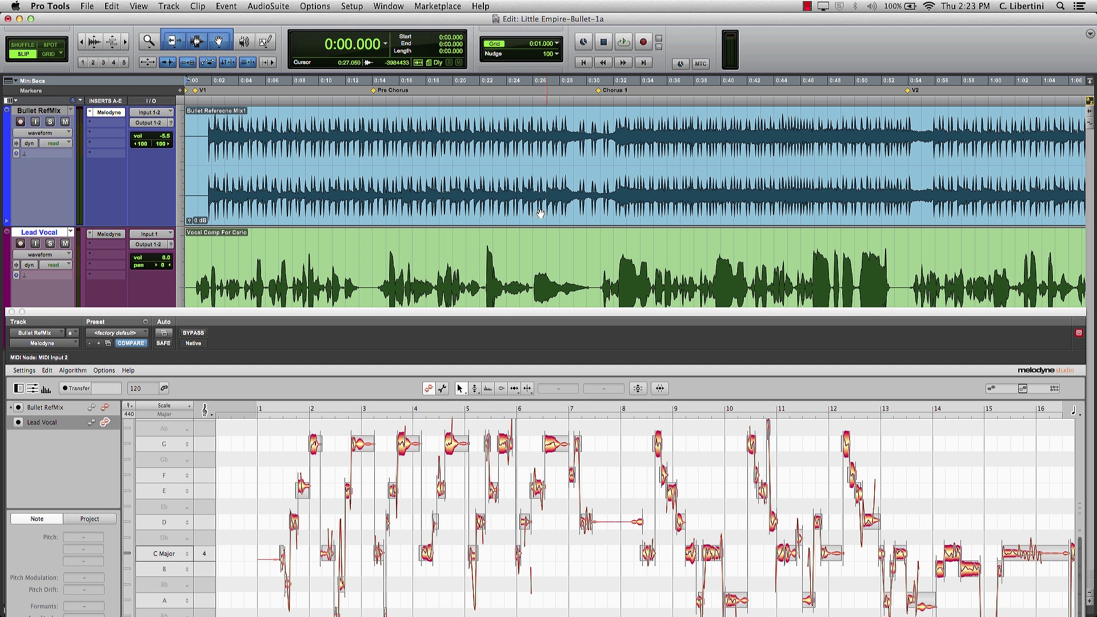
left_click_drag(504, 313, 502, 104)
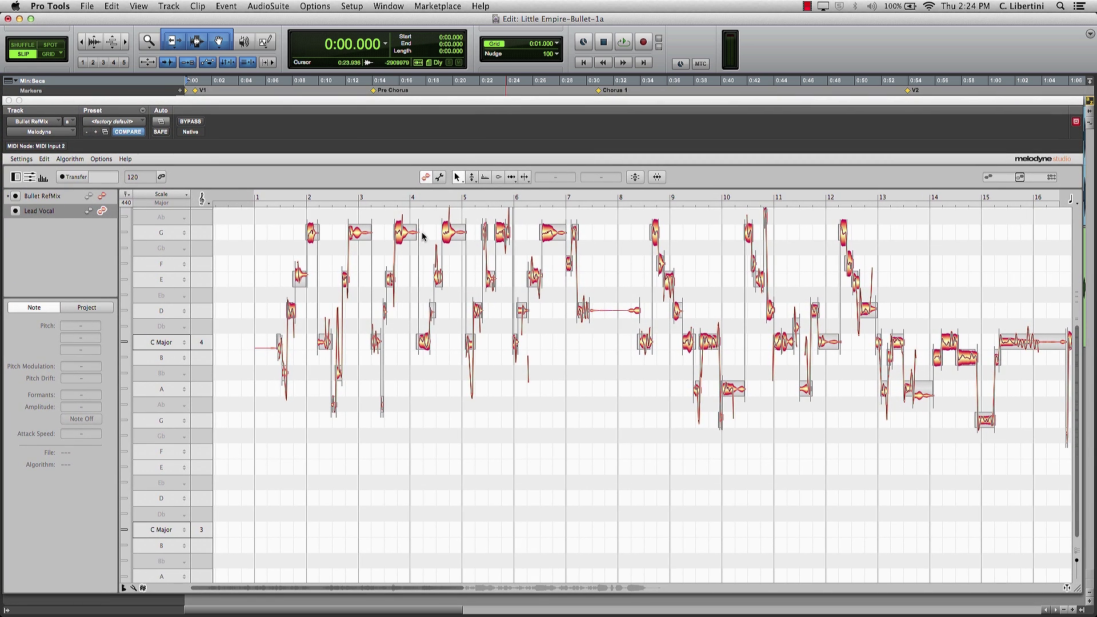
Set the time ruler and grid above the Lead Vocal notes to seconds
left_click(260, 409)
left_click_drag(260, 410, 617, 208)
left_click_drag(1076, 398, 1069, 375)
left_click(301, 253)
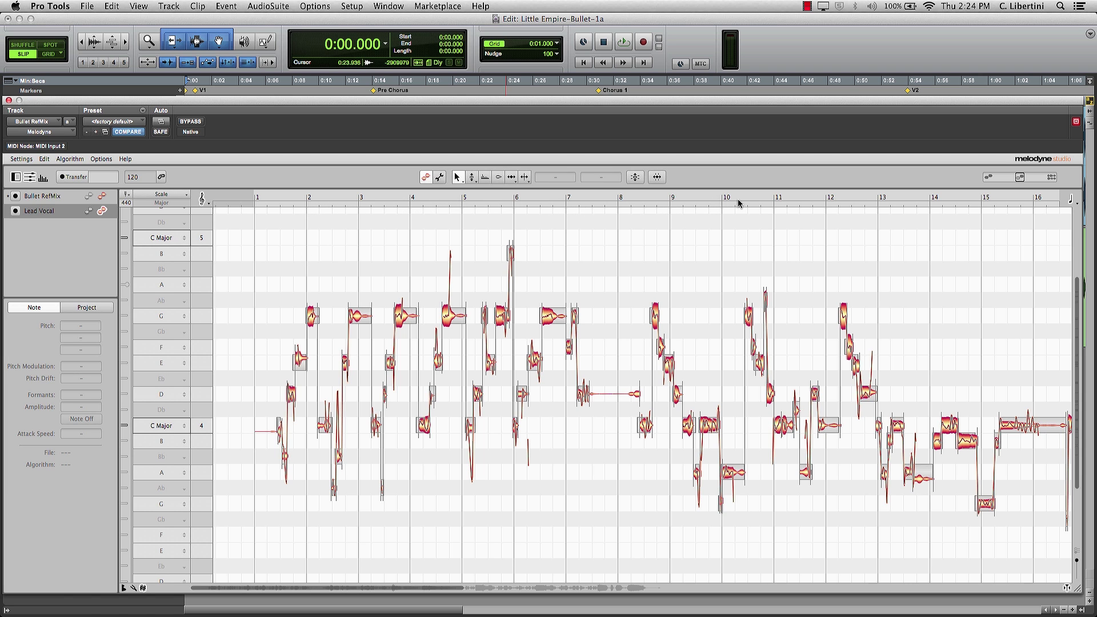
left_click(1070, 198)
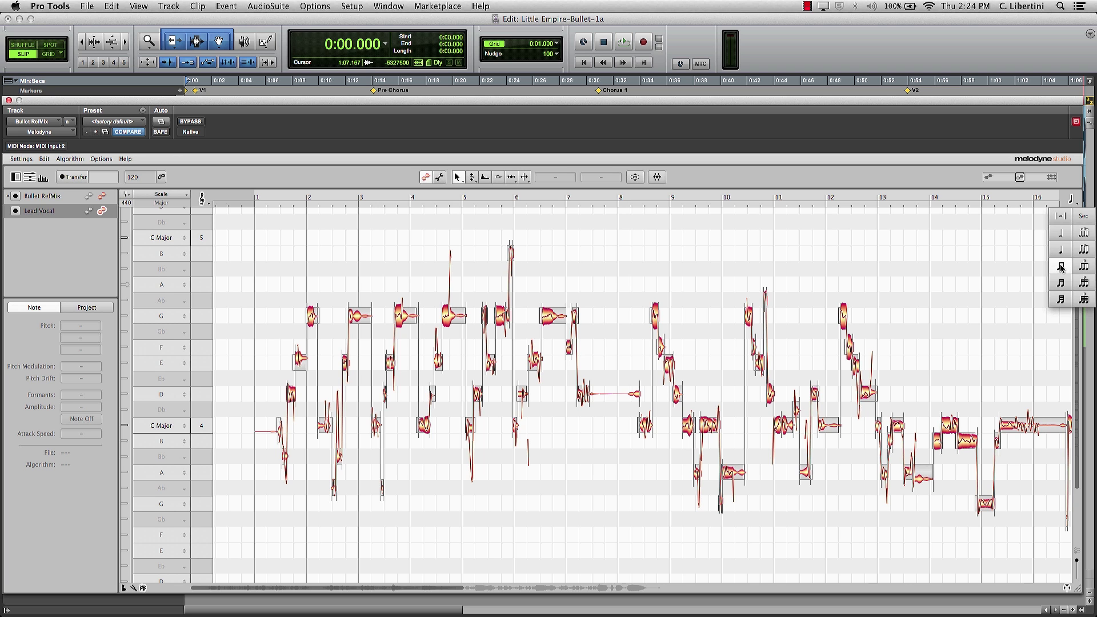
left_click(1084, 218)
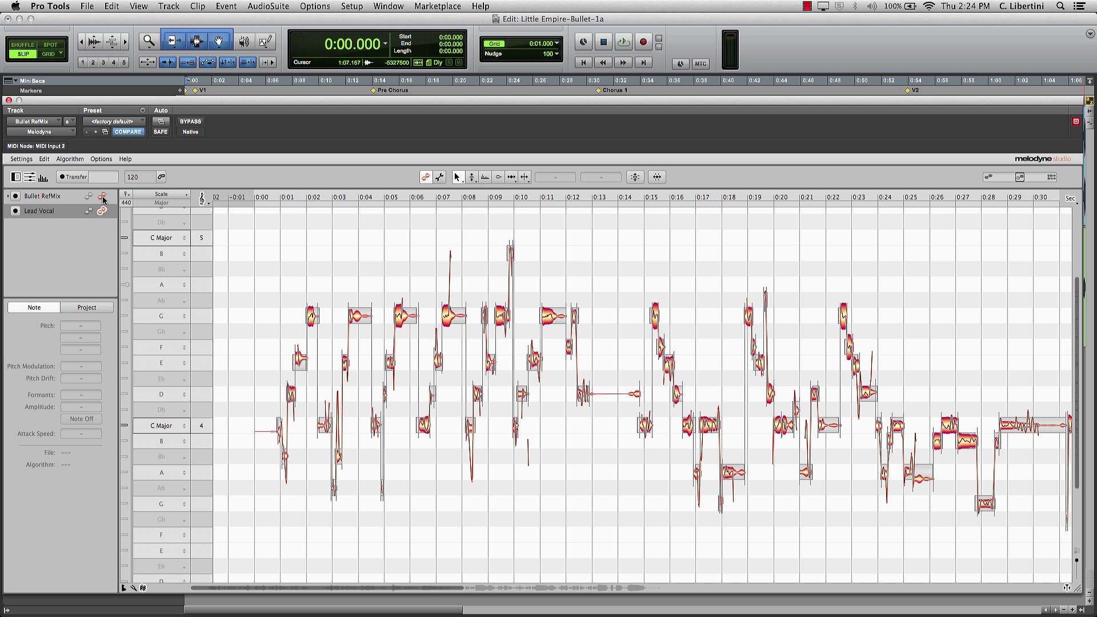
Keep Lead Vocal in edit mode and display Bullet RefMix as a reference track alongside its notes
left_click(89, 214)
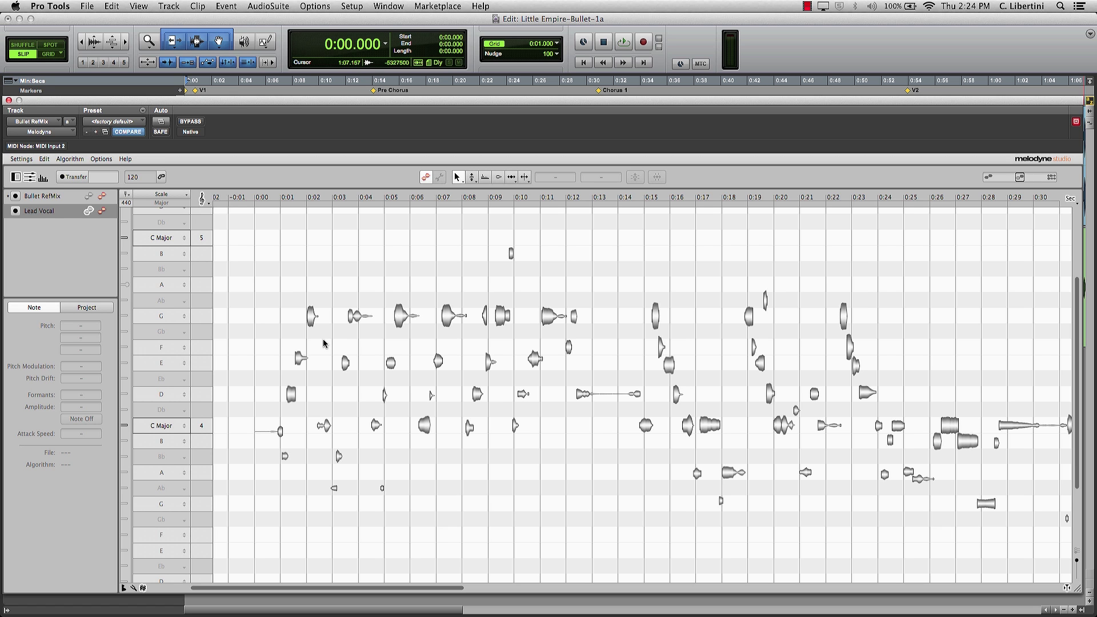
left_click(89, 212)
left_click(103, 212)
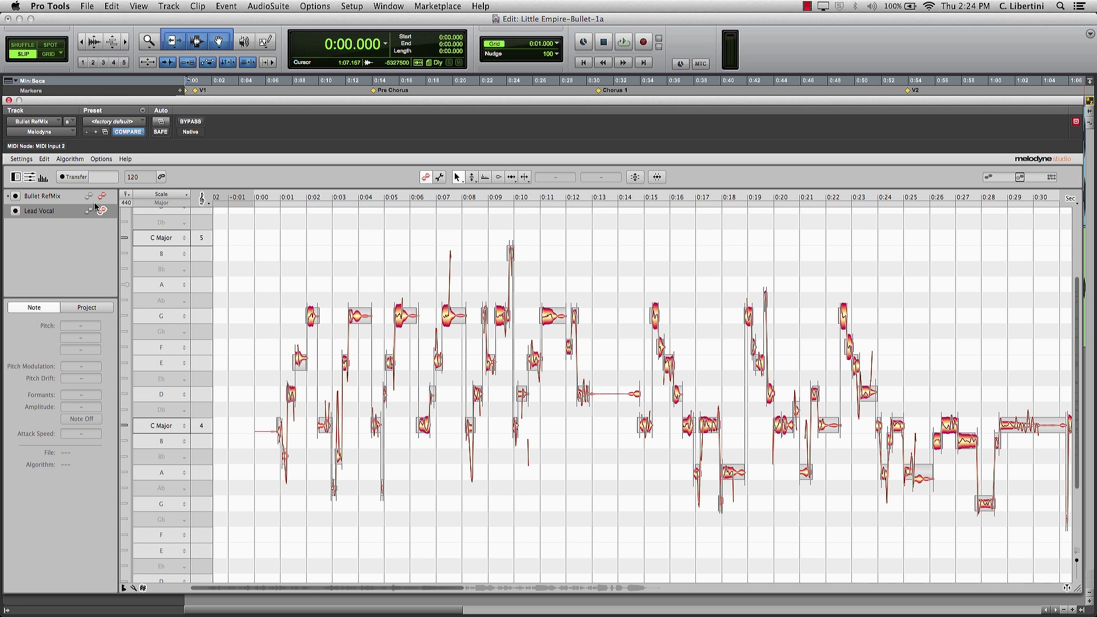
left_click(90, 197)
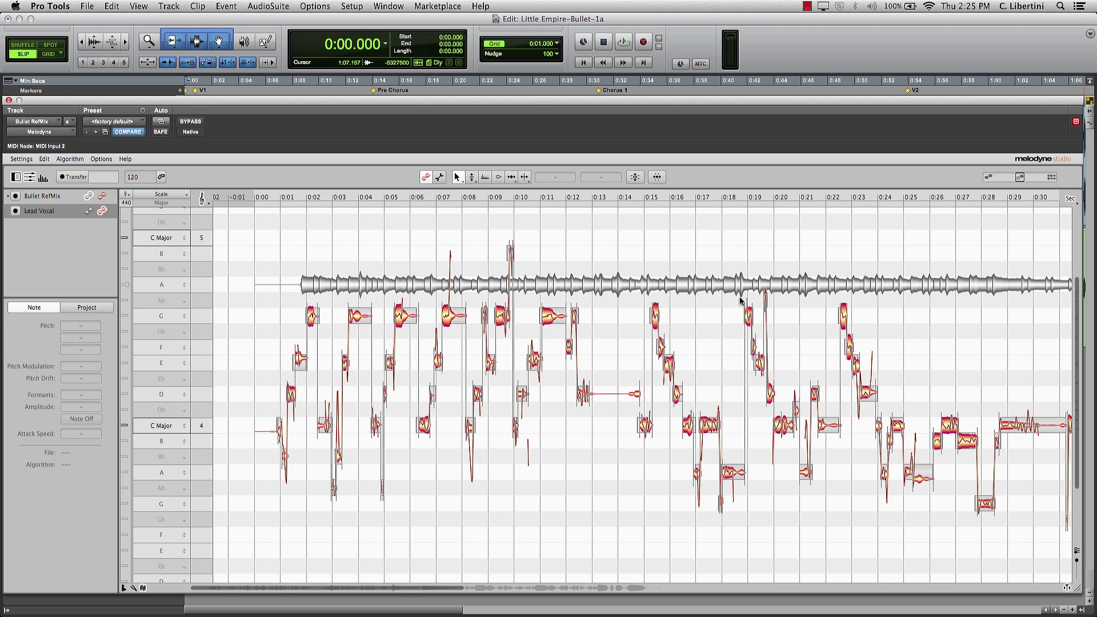
Enlarge the opening vocal notes with the Zoom tool, bring the song start into view with the Scroll tool, and restore the main tool
right_click(384, 375)
left_click(415, 418)
left_click_drag(414, 418, 459, 426)
right_click(459, 426)
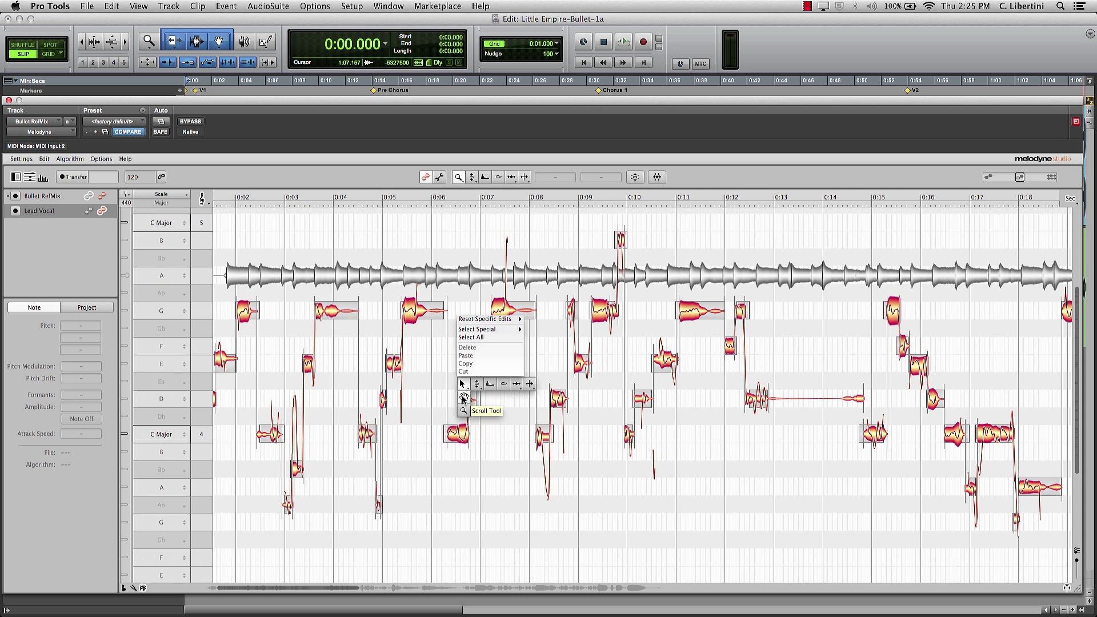
left_click(521, 387)
left_click_drag(522, 387, 572, 408)
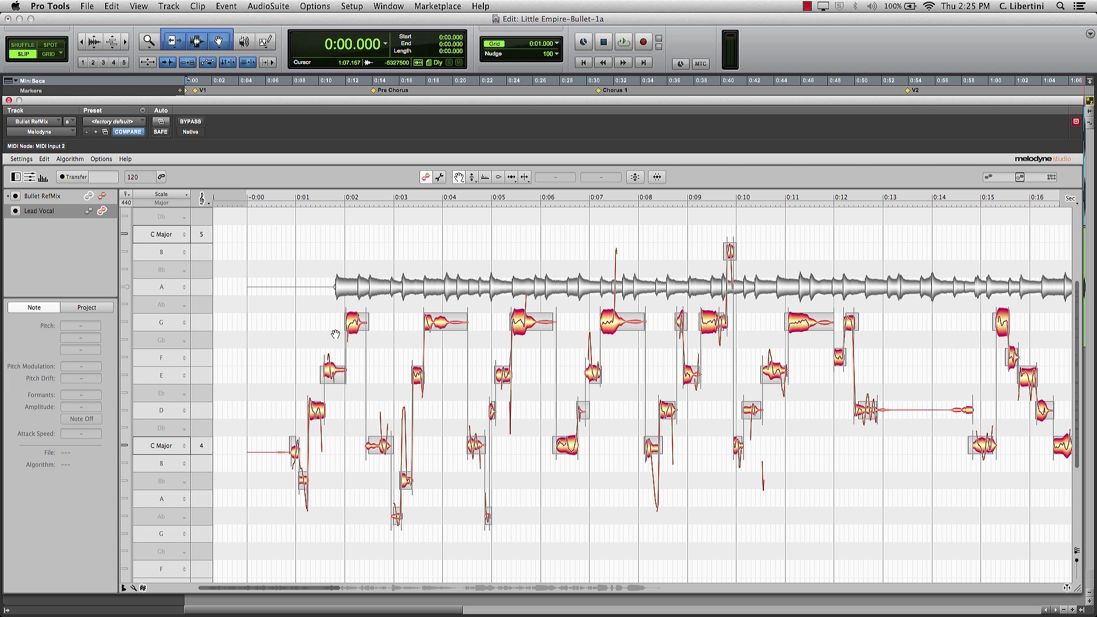
right_click(268, 264)
left_click(276, 255)
Audition the opening vocal phrase and set the Editing Mix balance partway between edited blobs only and added referenced blobs
left_click_drag(1020, 177, 987, 178)
scroll(247, 231, "right", 10)
key("space")
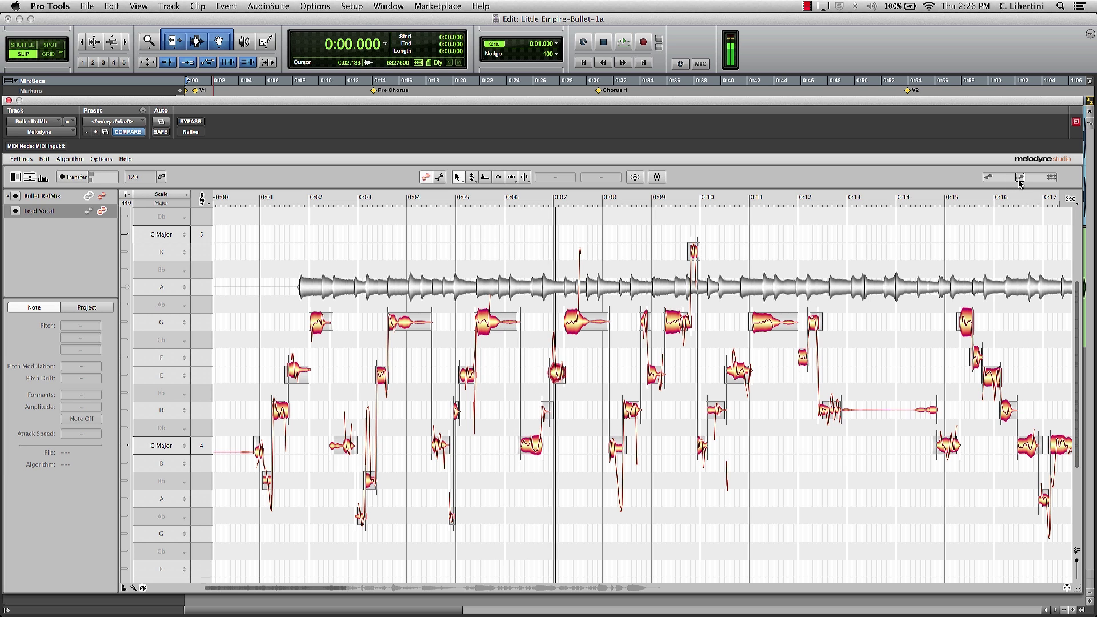
mouse_move(1020, 182)
left_mouse_down()
mouse_move(998, 180)
mouse_move(1017, 182)
left_mouse_up()
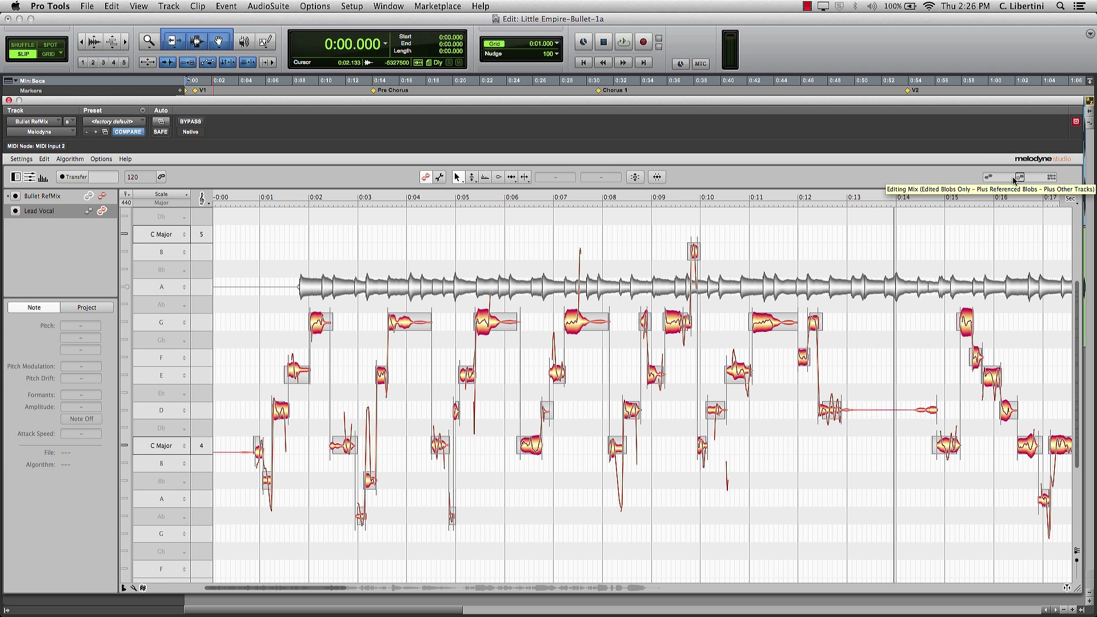
left_click(1012, 179)
mouse_move(1011, 180)
left_mouse_down()
mouse_move(990, 182)
mouse_move(1006, 181)
left_mouse_up()
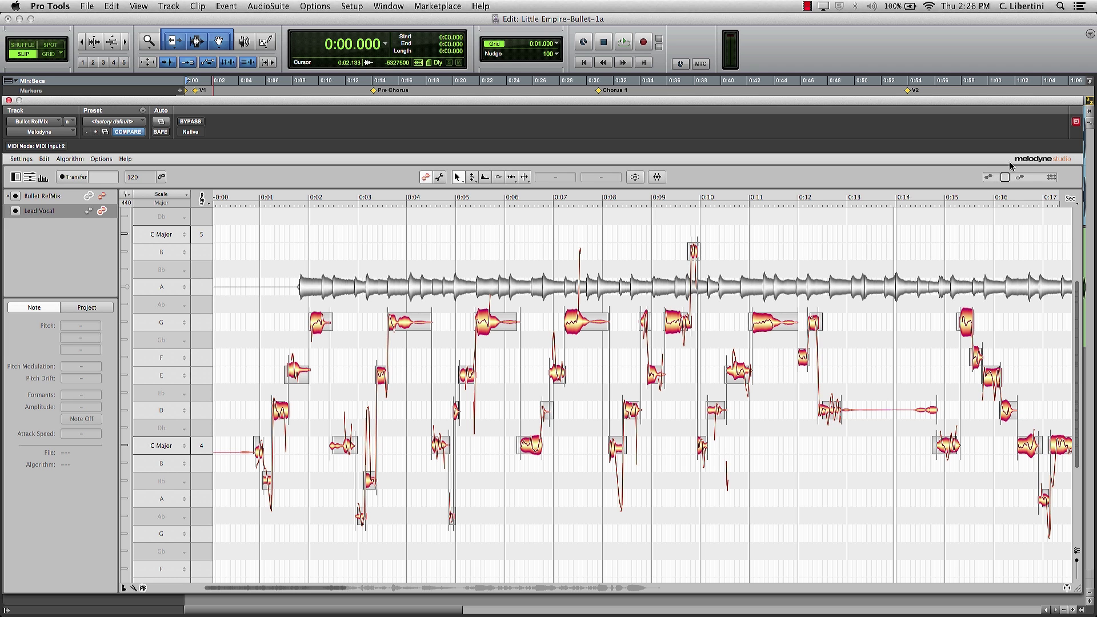
left_click(238, 198)
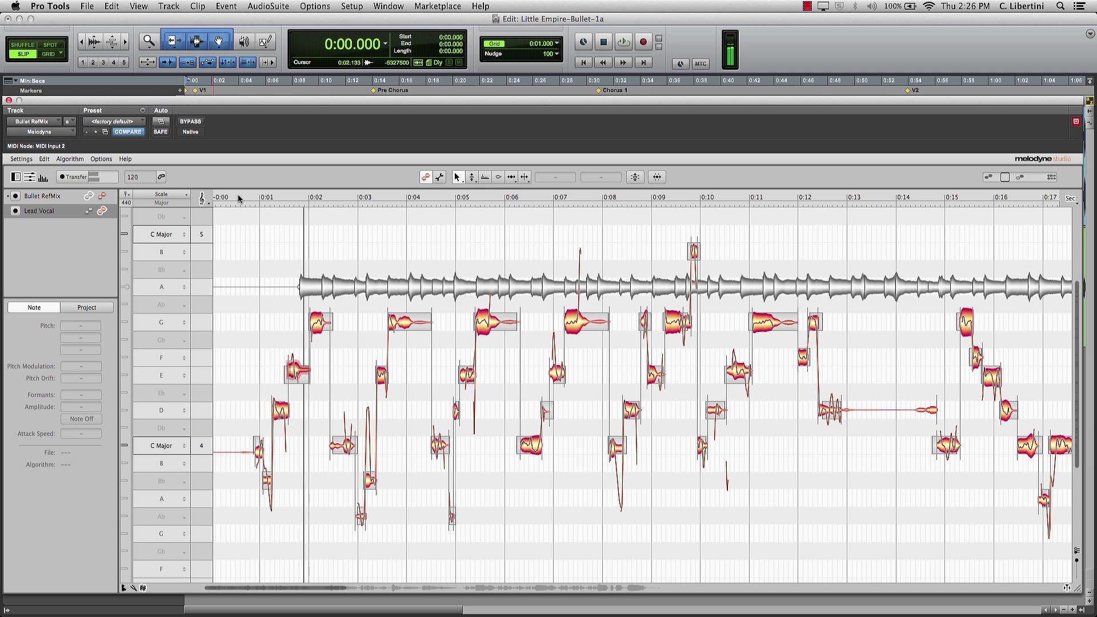
key("space")
Magnify the first eight seconds of Lead Vocal notes with the Zoom tool and reposition them with the Scroll tool
right_click(368, 357)
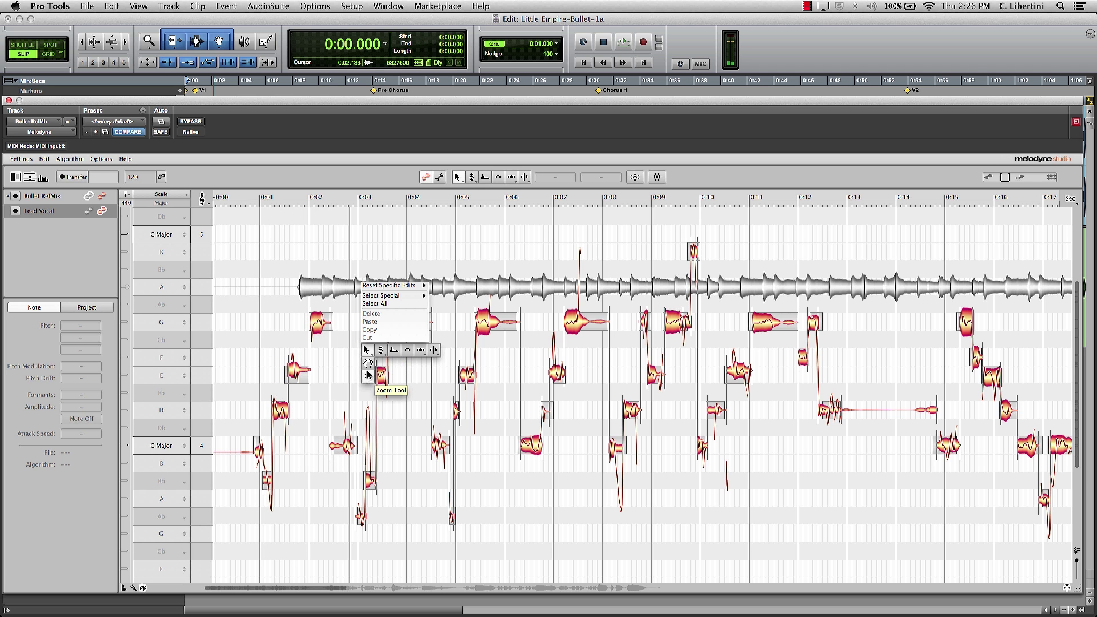
left_click(369, 354)
left_click_drag(372, 374, 569, 372)
right_click(448, 396)
left_click(450, 390)
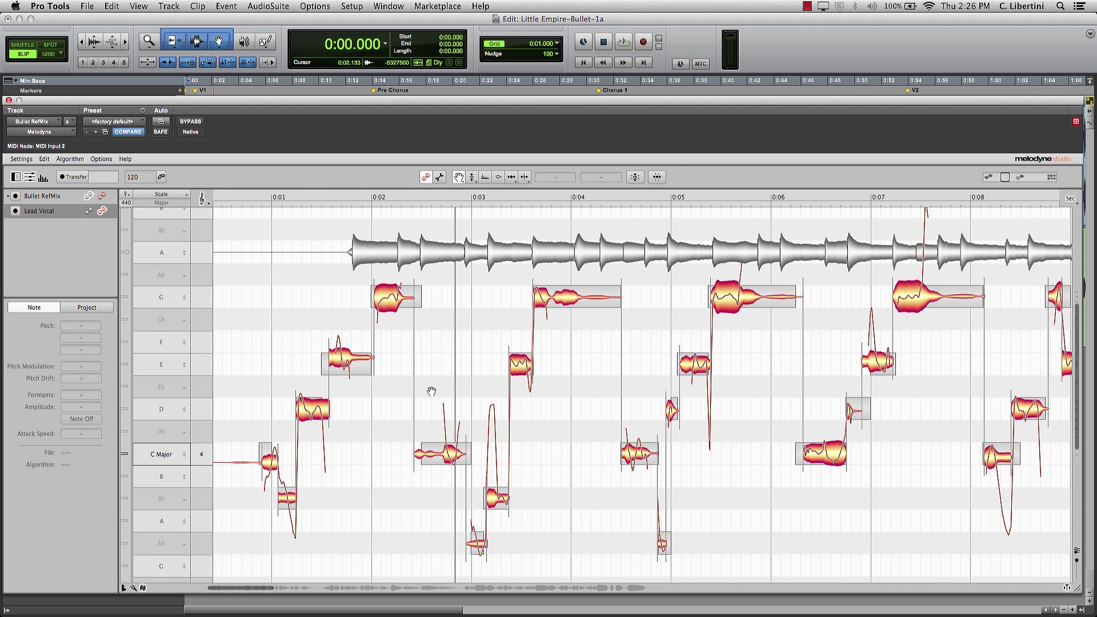
Switch from the Main tool to the Amplitude tool for the Lead Vocal notes
right_click(464, 340)
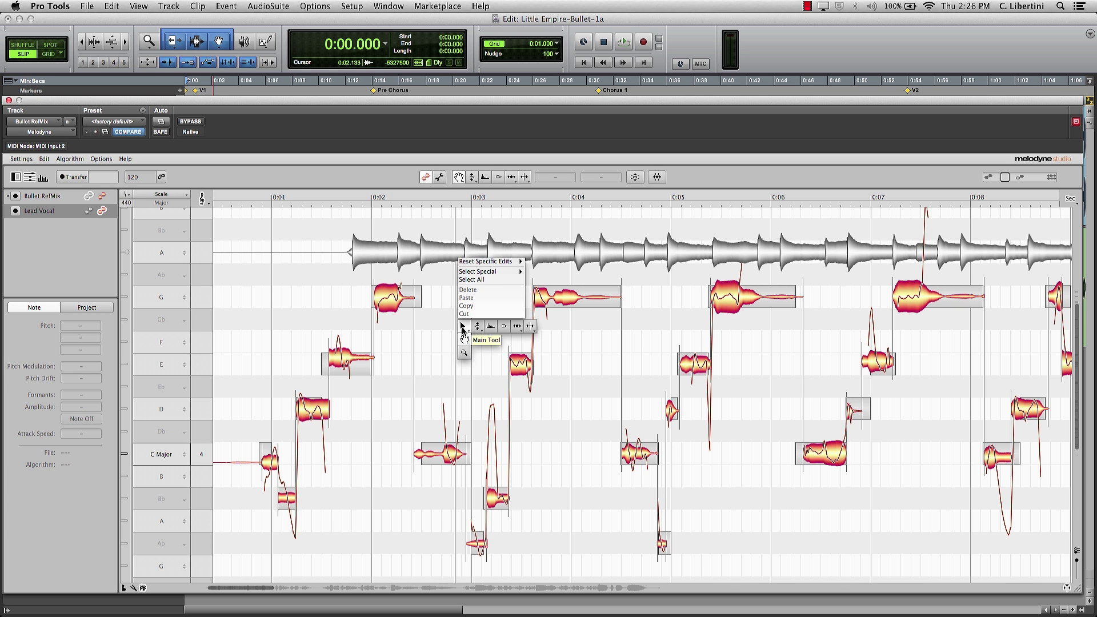
left_click(453, 315)
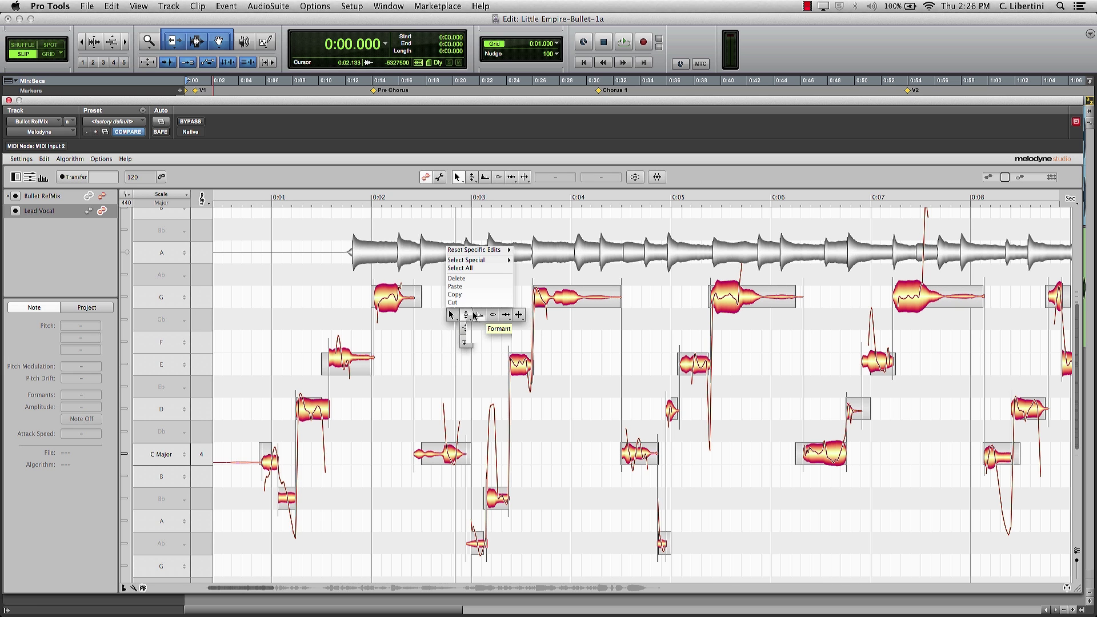
left_click(493, 317)
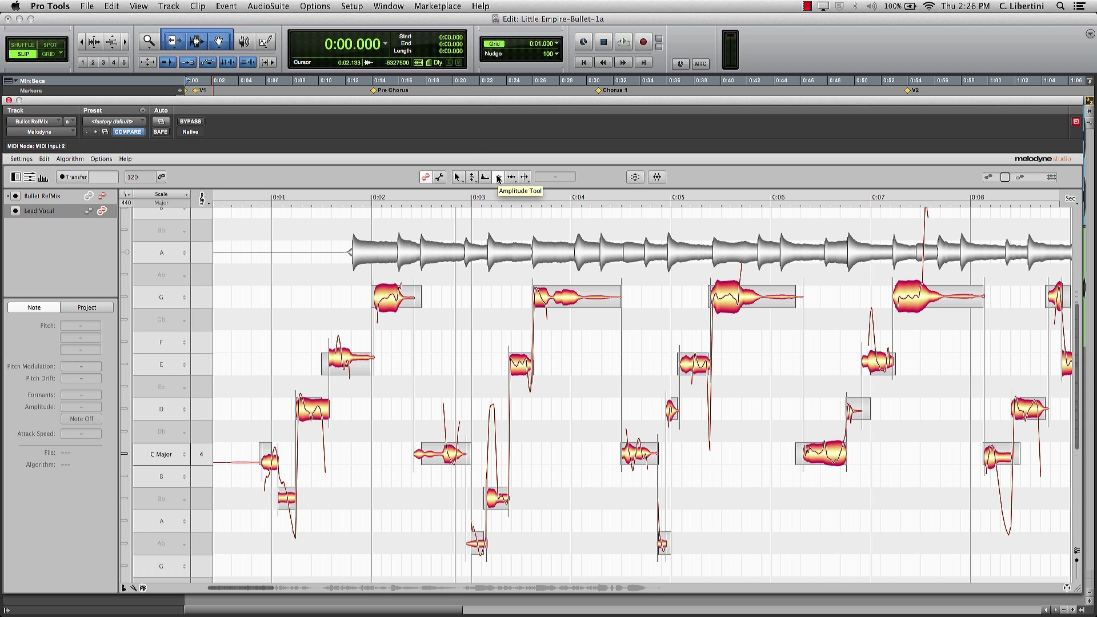
right_click(427, 346)
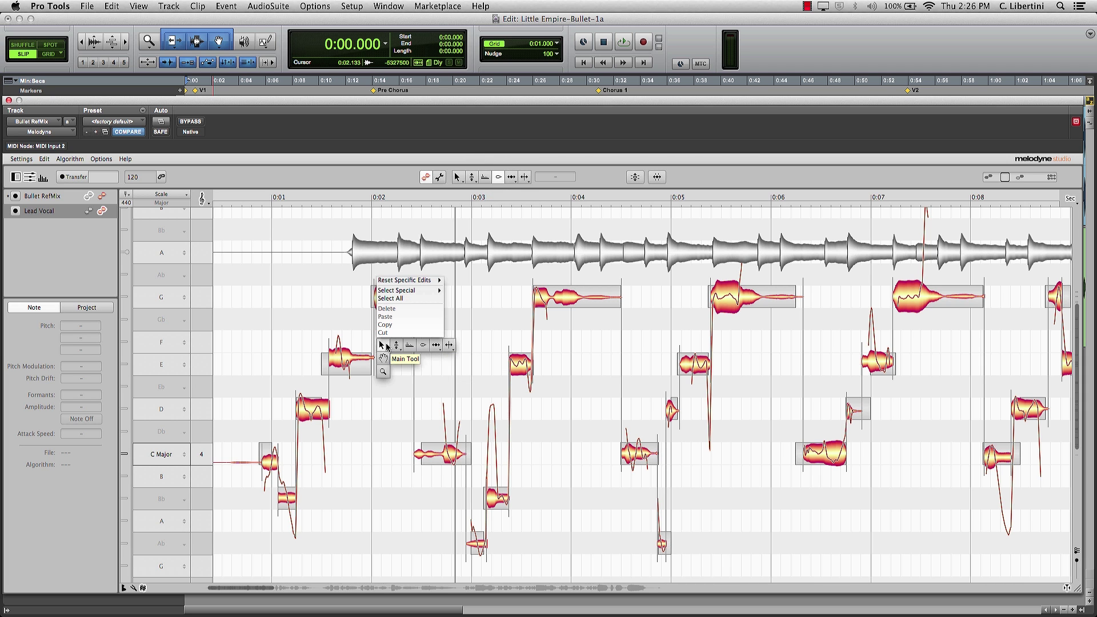
left_click(424, 346)
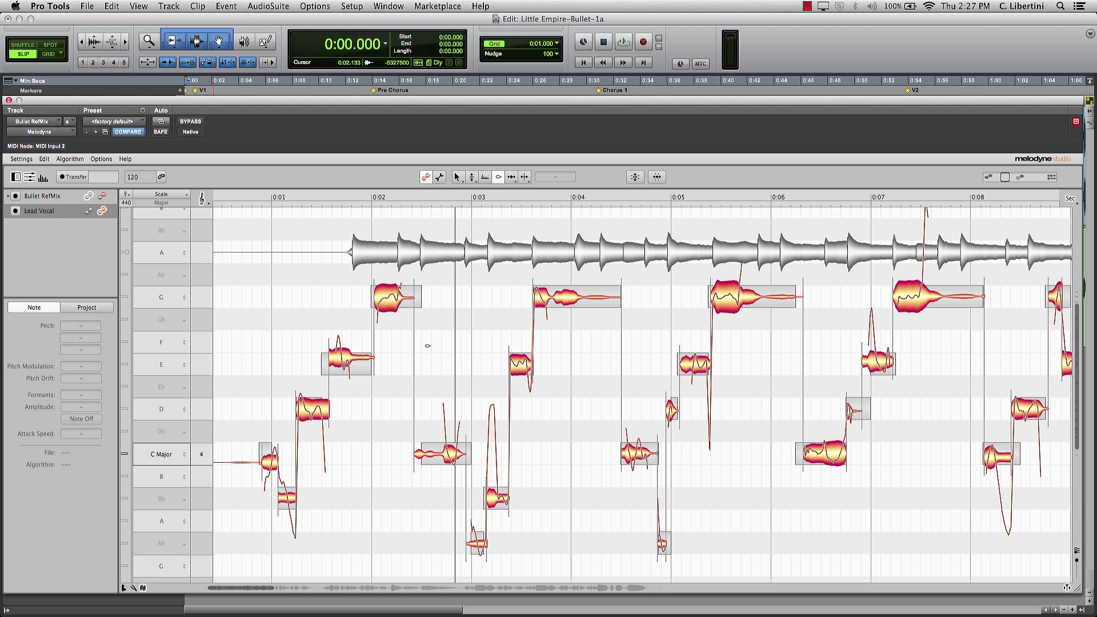
Zoom out to show the first 14 seconds of the vocal and reactivate the Amplitude tool
right_click(519, 362)
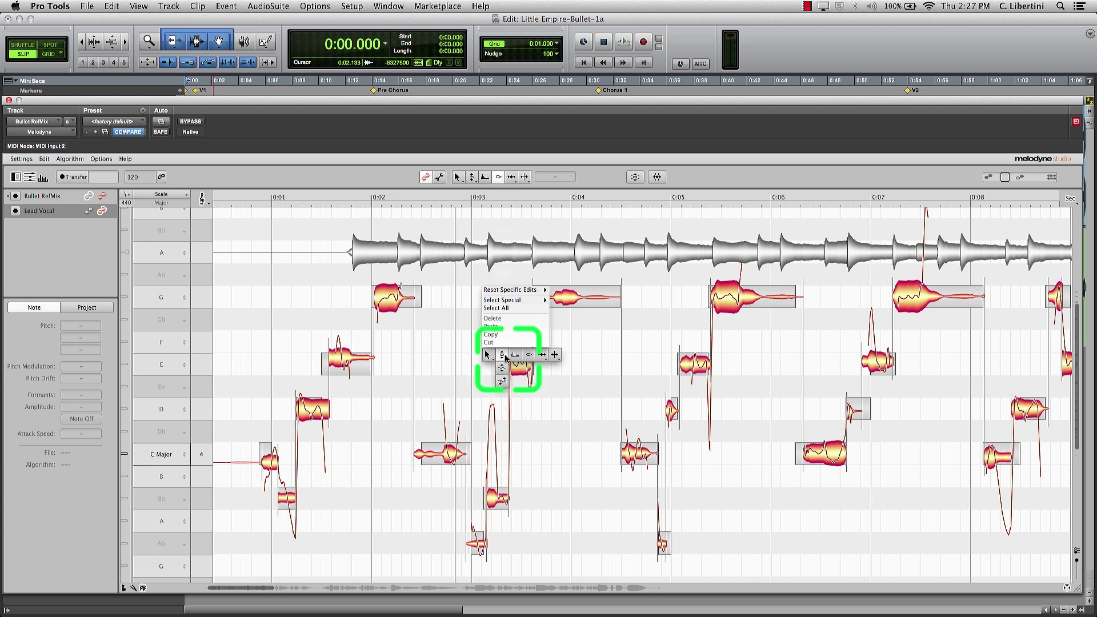
left_click(488, 382)
left_click_drag(487, 382, 374, 339)
right_click(467, 257)
left_click(481, 368)
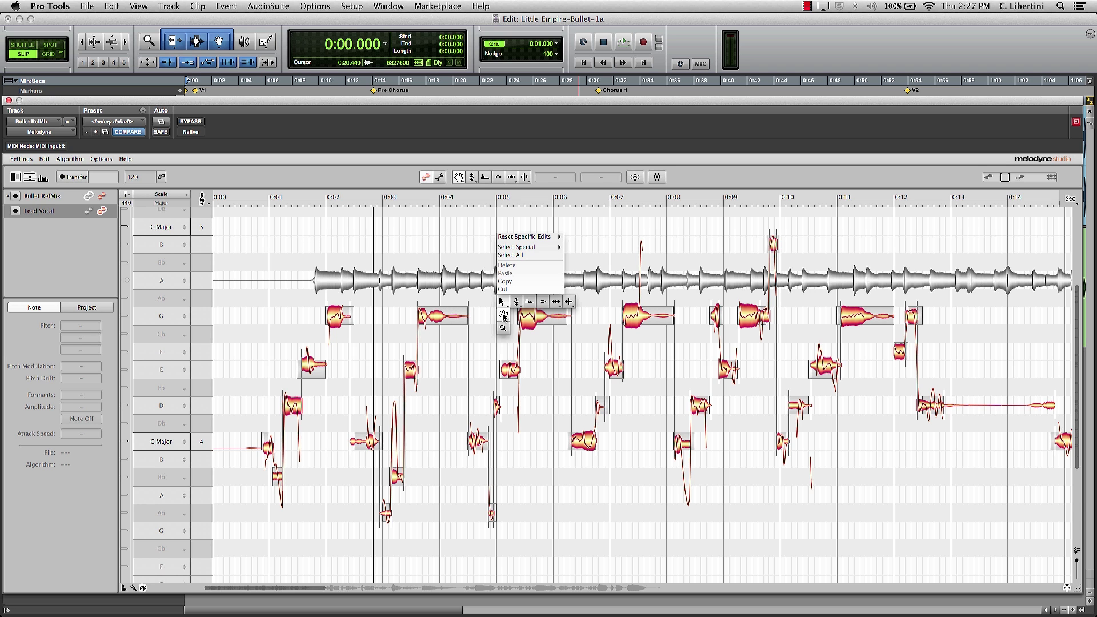
right_click(503, 303)
left_click(542, 301)
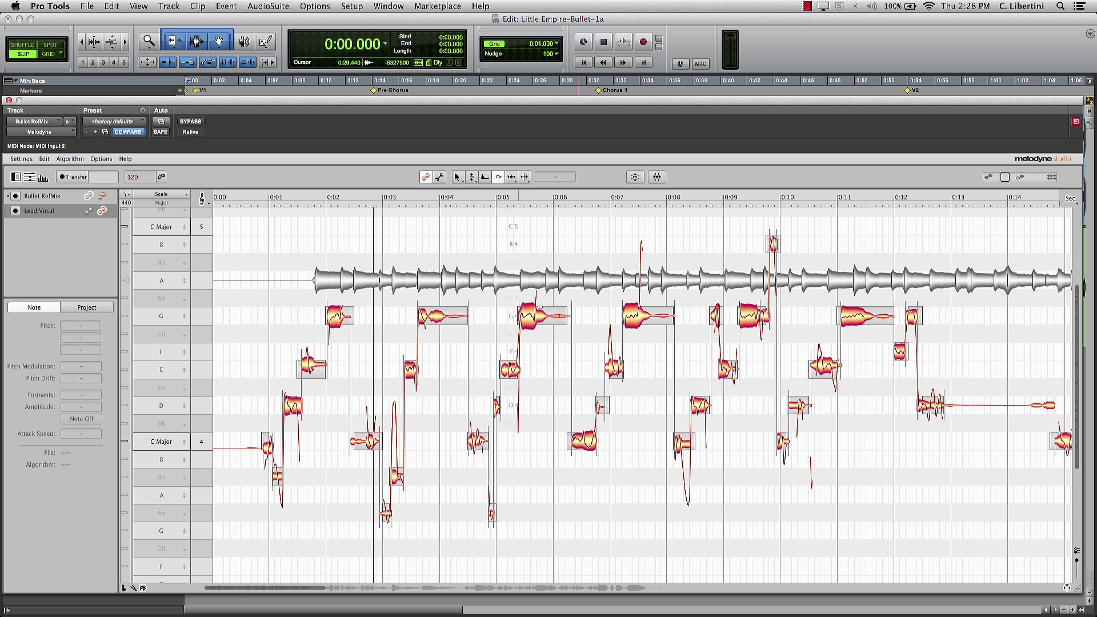
Enlarge and reposition the opening vocal notes, and audition the phrase up to about 0:03
right_click(395, 401)
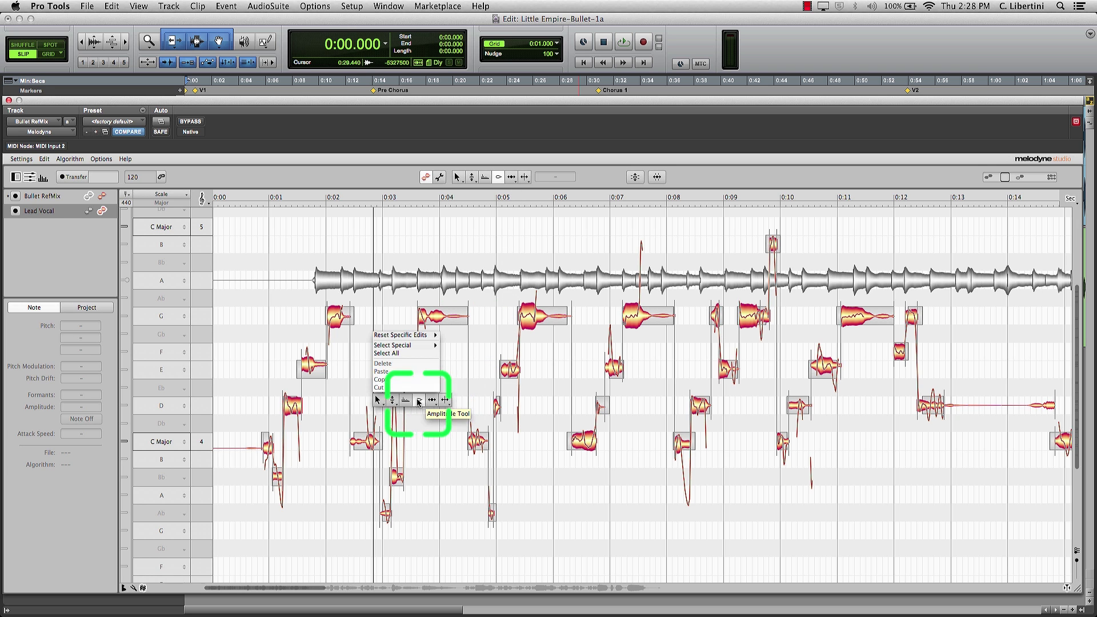
left_click(378, 428)
left_click_drag(377, 429, 548, 439)
right_click(441, 441)
left_click(441, 432)
key("space")
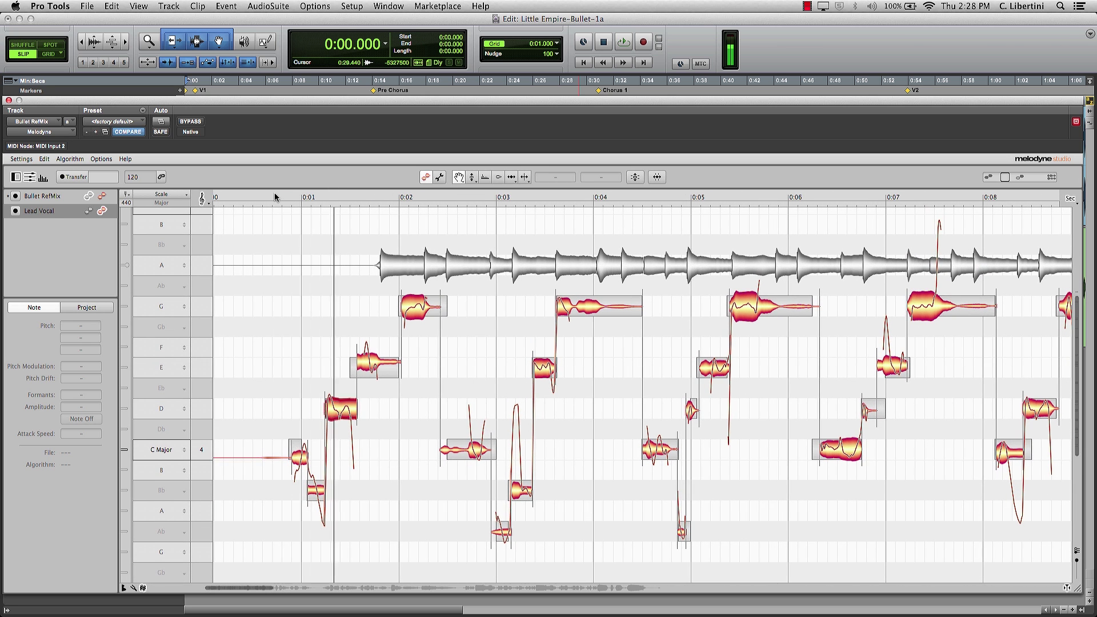
key("space")
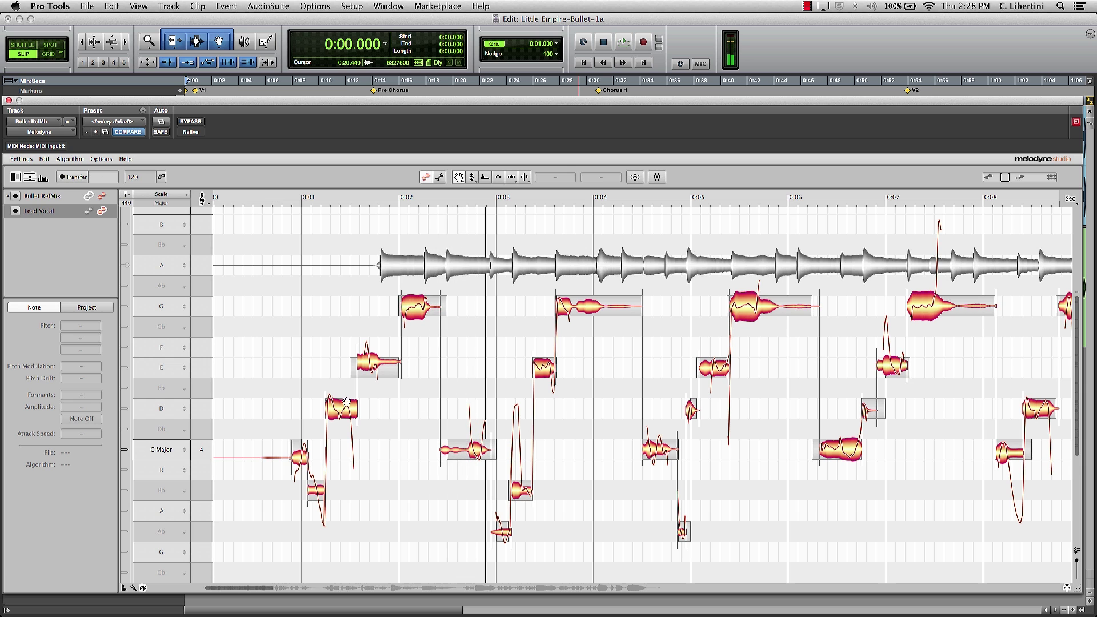
Select the E4 vocal note between 0:01 and 0:02 with the Main tool and audition the opening phrase
right_click(397, 401)
left_click(396, 388)
left_click(412, 312)
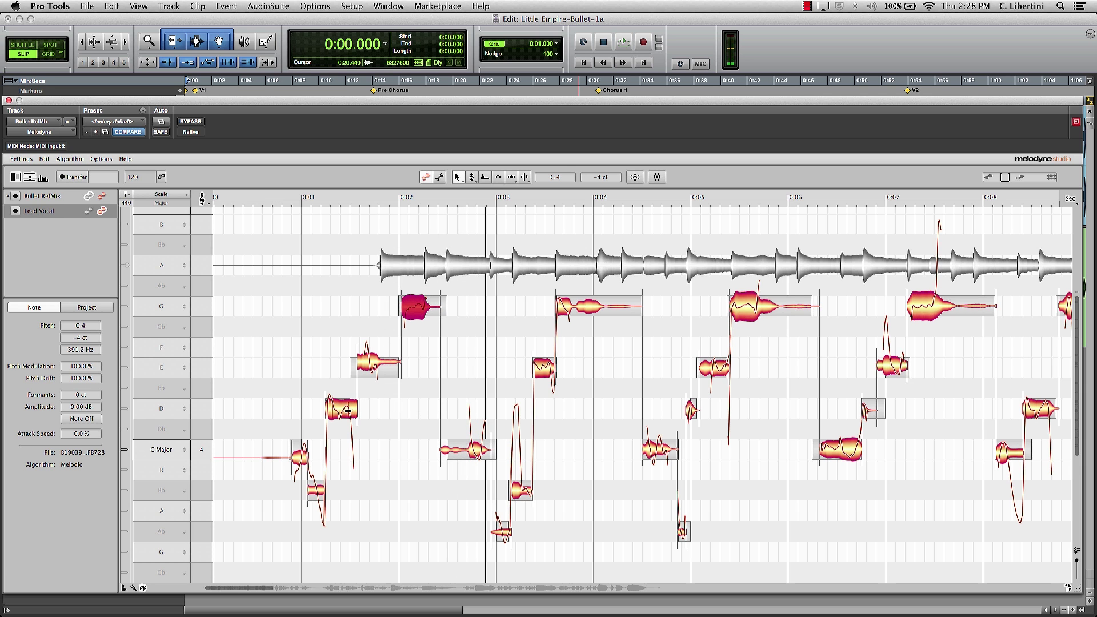
left_click(372, 367)
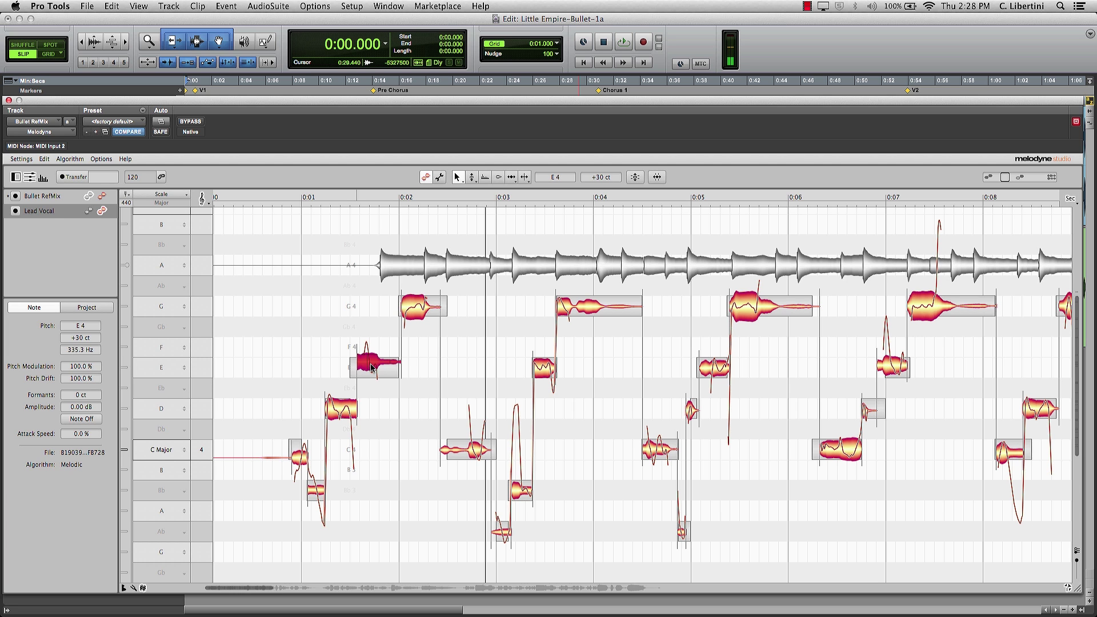
left_click(274, 197)
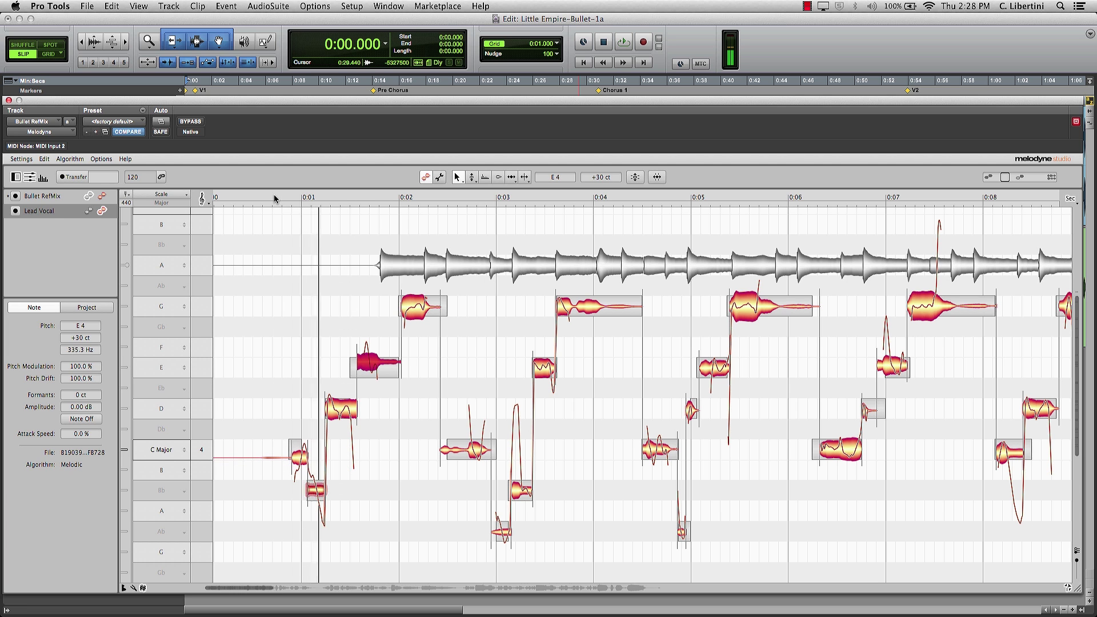
Raise the selected E4 note's amplitude to +2.04 dB with the Amplitude tool, audition the change and deselect the note
right_click(430, 270)
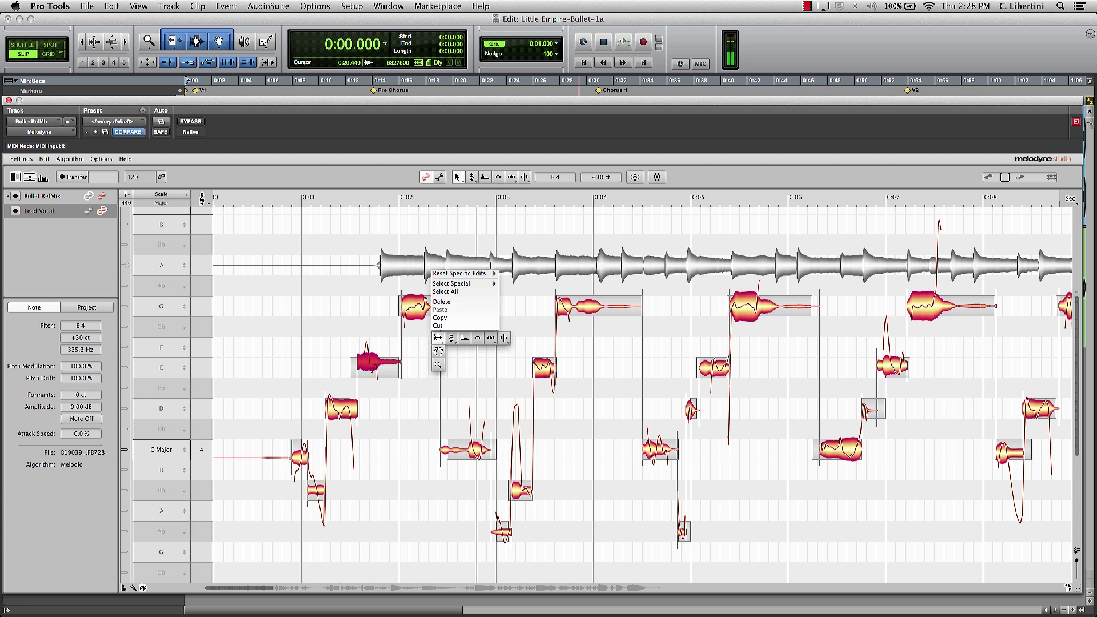
left_click(478, 337)
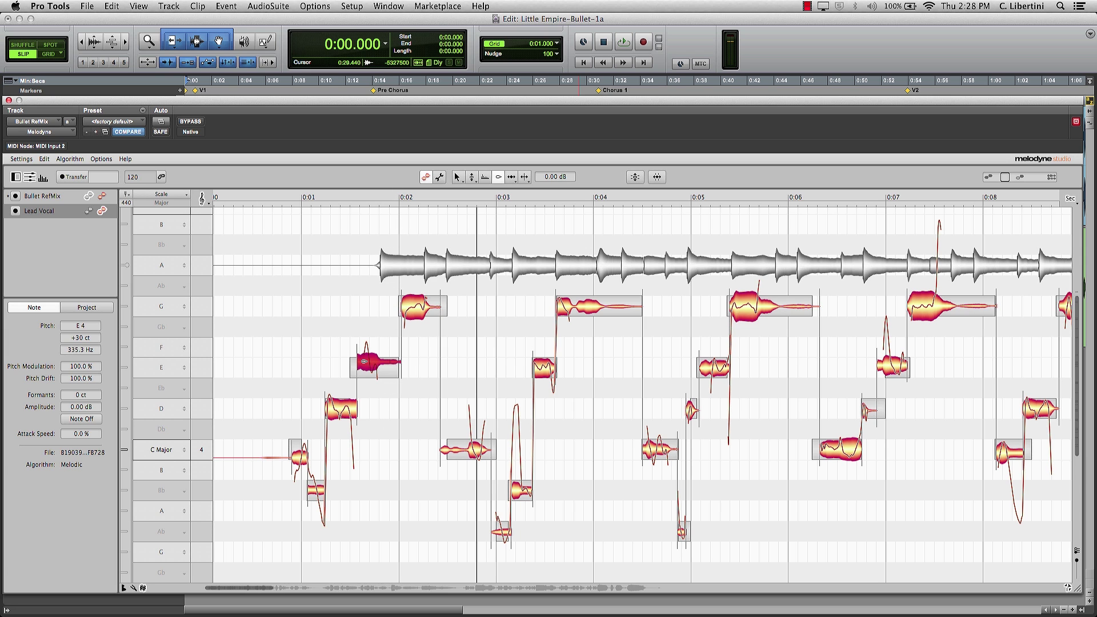
left_click_drag(366, 362, 371, 353)
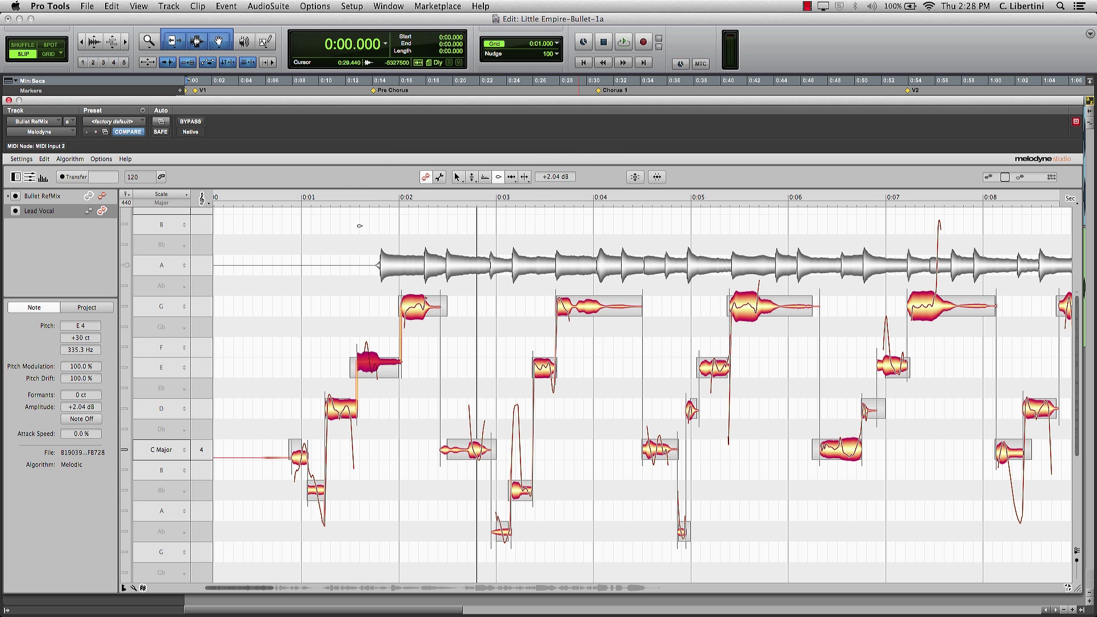
key("space")
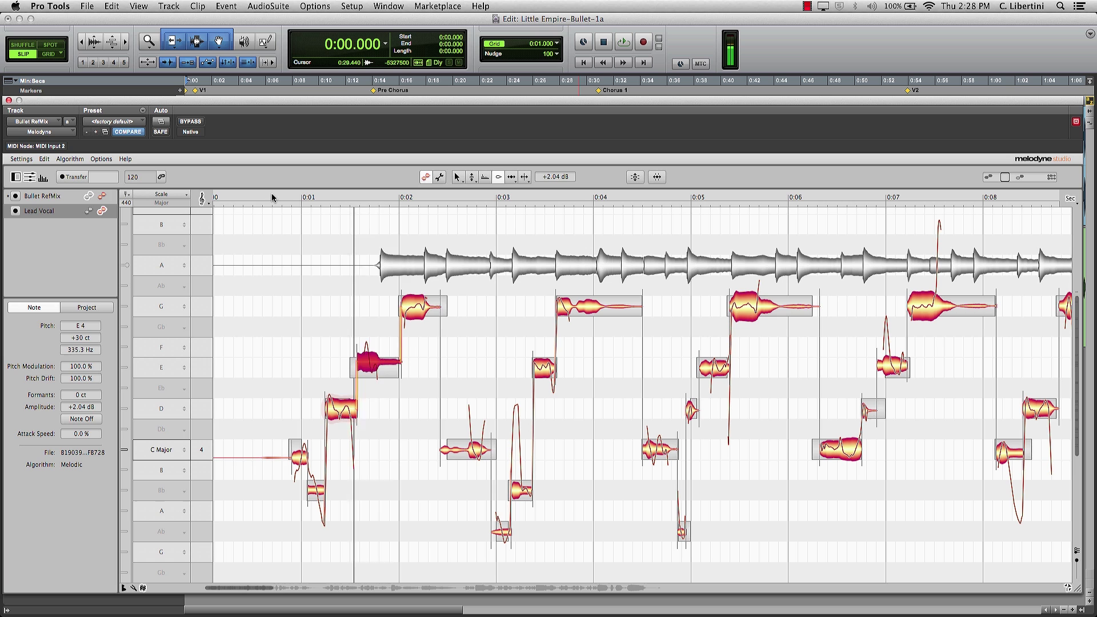
left_click(481, 356)
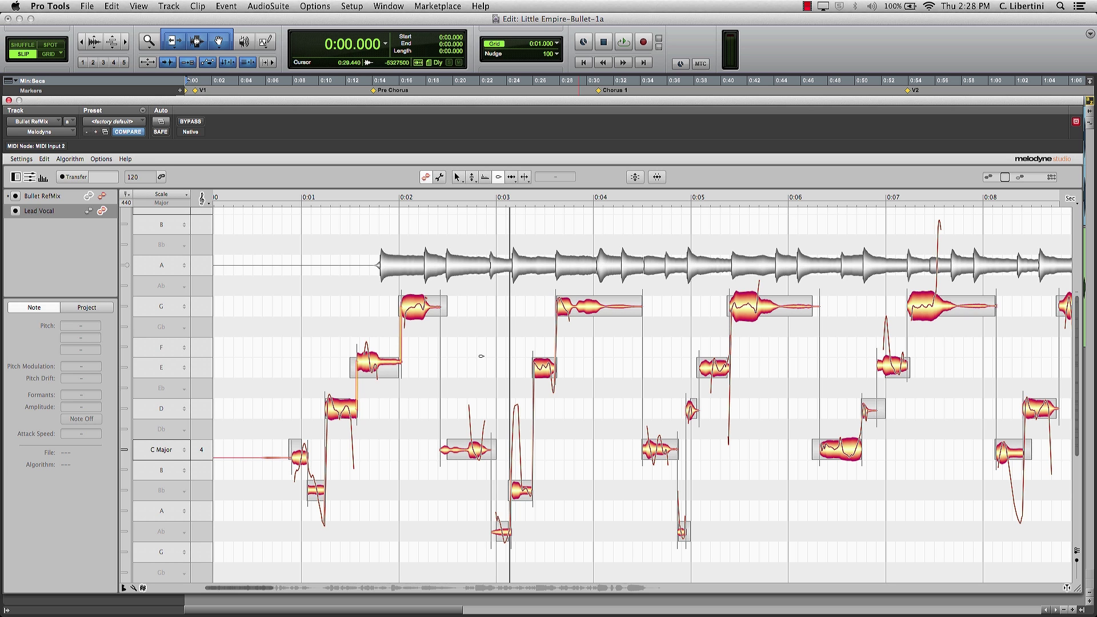
Zoom out so the vocal notes from the song start to past 0:14 fit the view, and return to the Amplitude tool
right_click(609, 408)
left_click(562, 410)
left_click_drag(556, 432, 506, 398)
right_click(583, 389)
left_click(584, 382)
left_click_drag(584, 381, 472, 358)
right_click(486, 367)
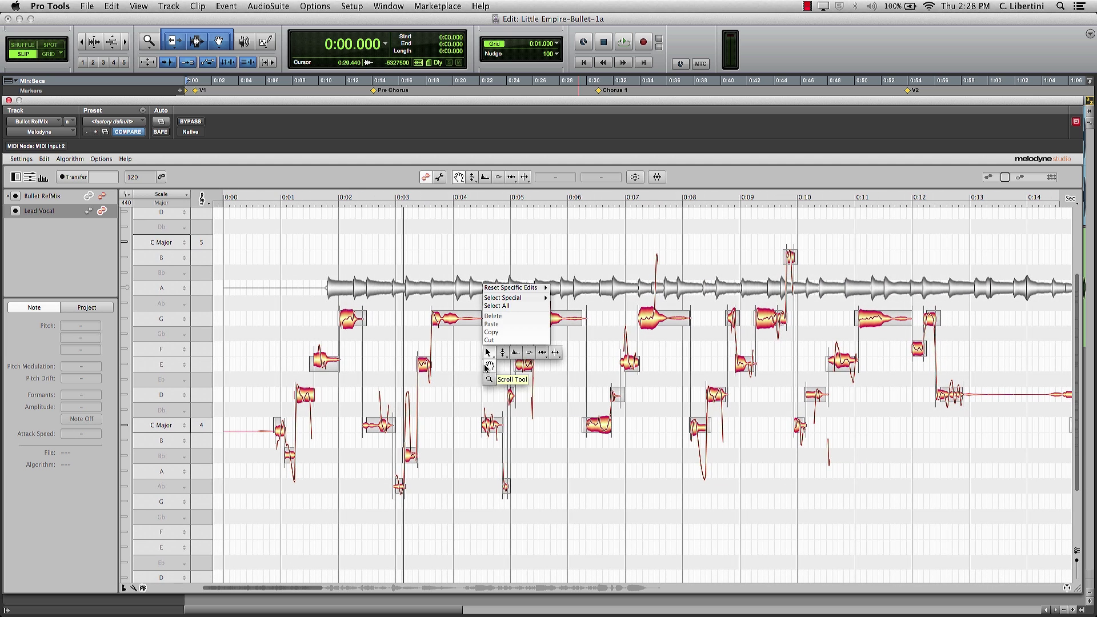
left_click(488, 380)
left_click_drag(488, 380, 428, 316)
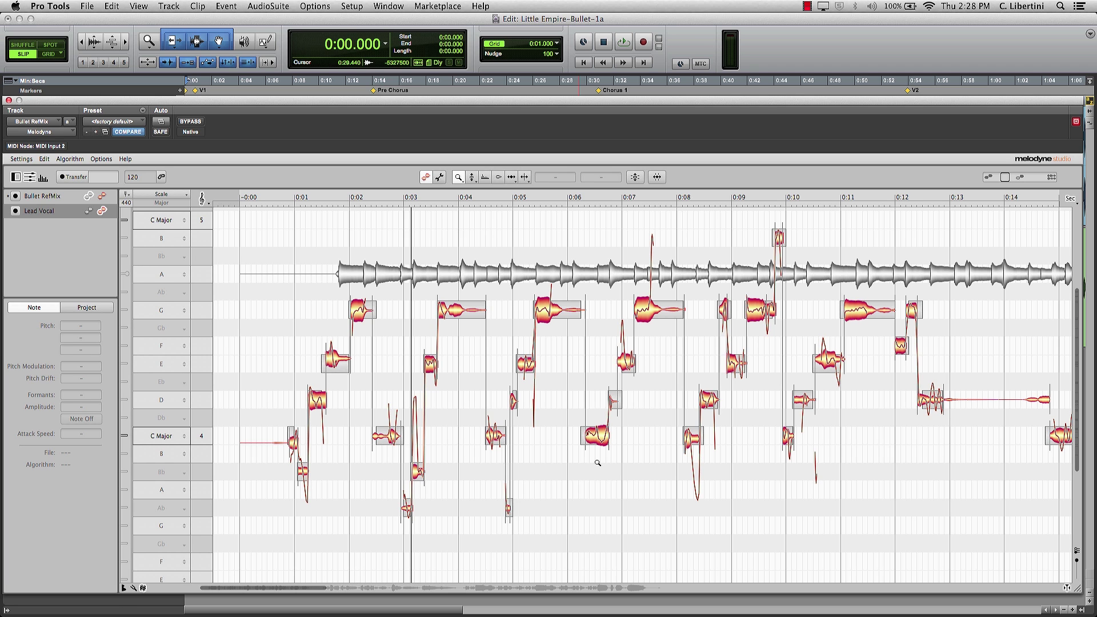
right_click(677, 445)
left_click(677, 440)
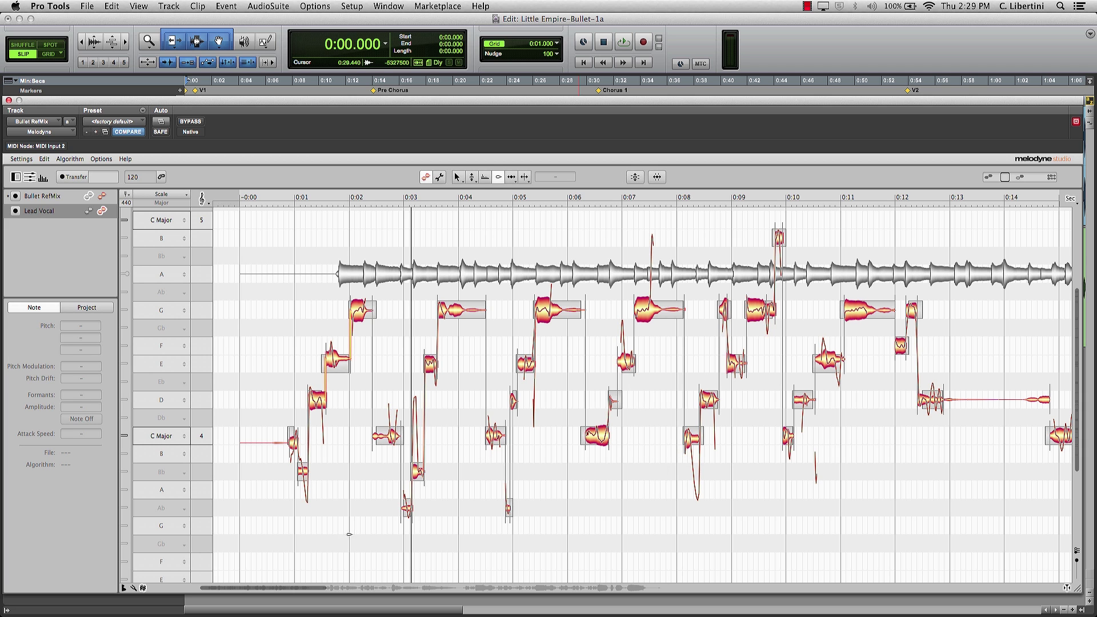
Raise the amplitude of the three low vocal notes between about 0:02 and 0:03 to +2.16 dB, and audition from the start
left_click_drag(349, 524, 460, 422)
left_click_drag(393, 437, 393, 428)
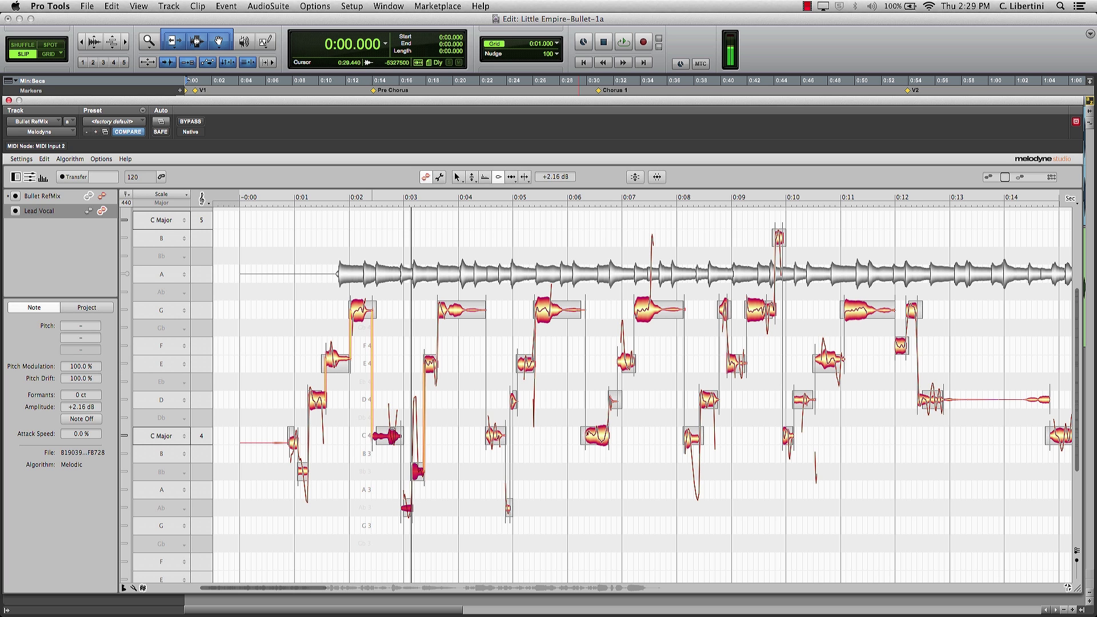
left_click(292, 196)
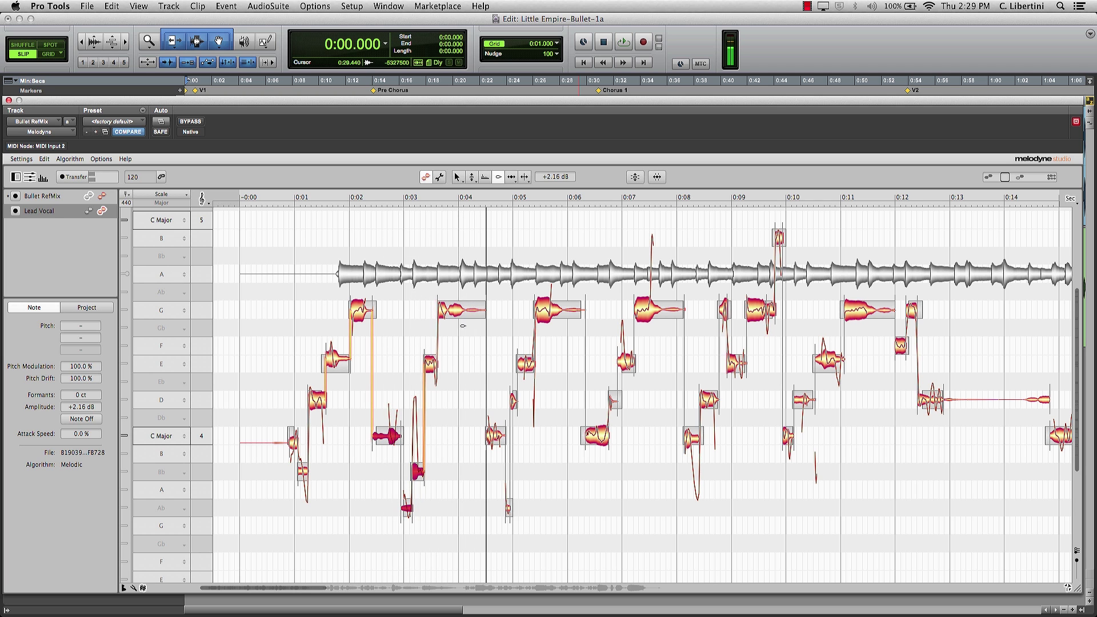
Raise the amplitude of the long G4 note between 0:03 and 0:04 to about +1.08 dB
left_click(465, 335)
left_click(443, 310)
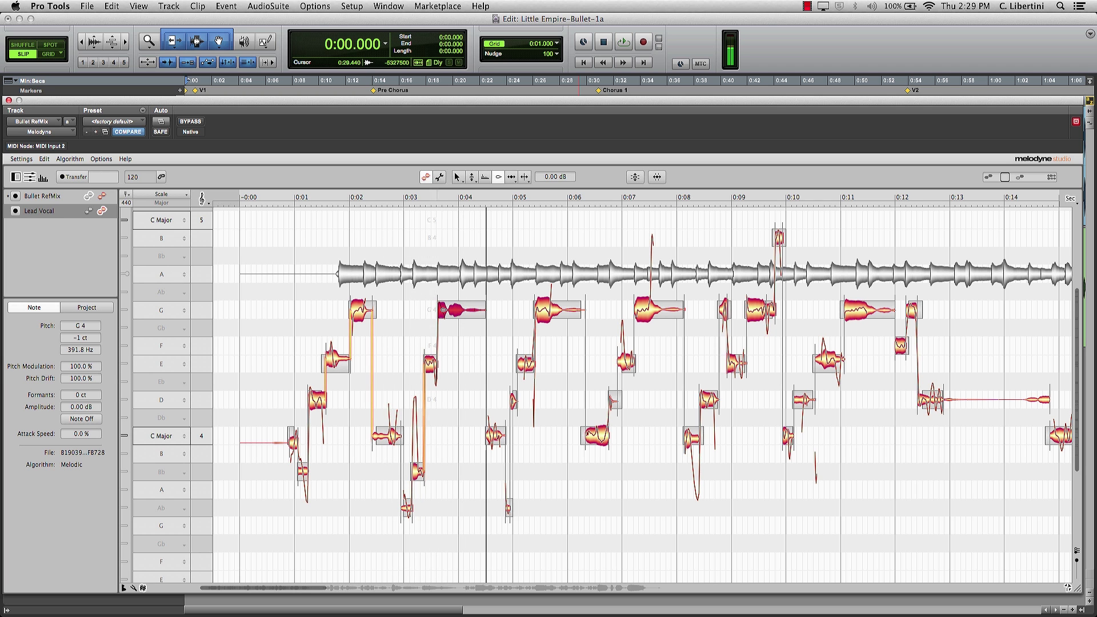
left_click_drag(443, 310, 445, 304)
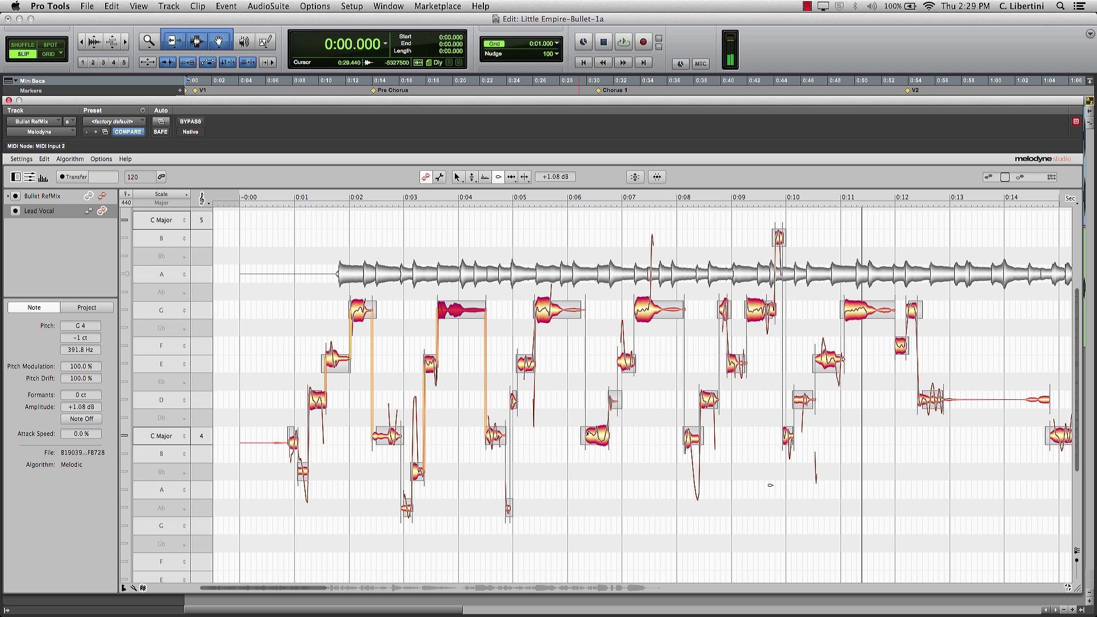
Raise the amplitude of the C4 and D4 notes around 0:10 to +2.28 dB, and audition them from about 0:08
left_click_drag(762, 477, 802, 387)
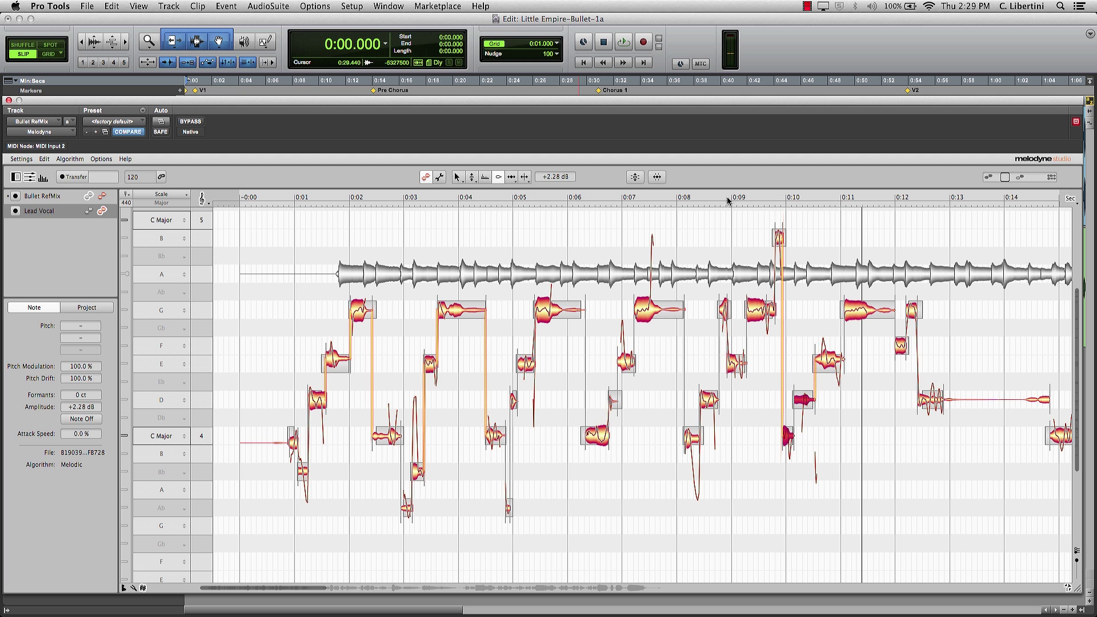
left_click(692, 196)
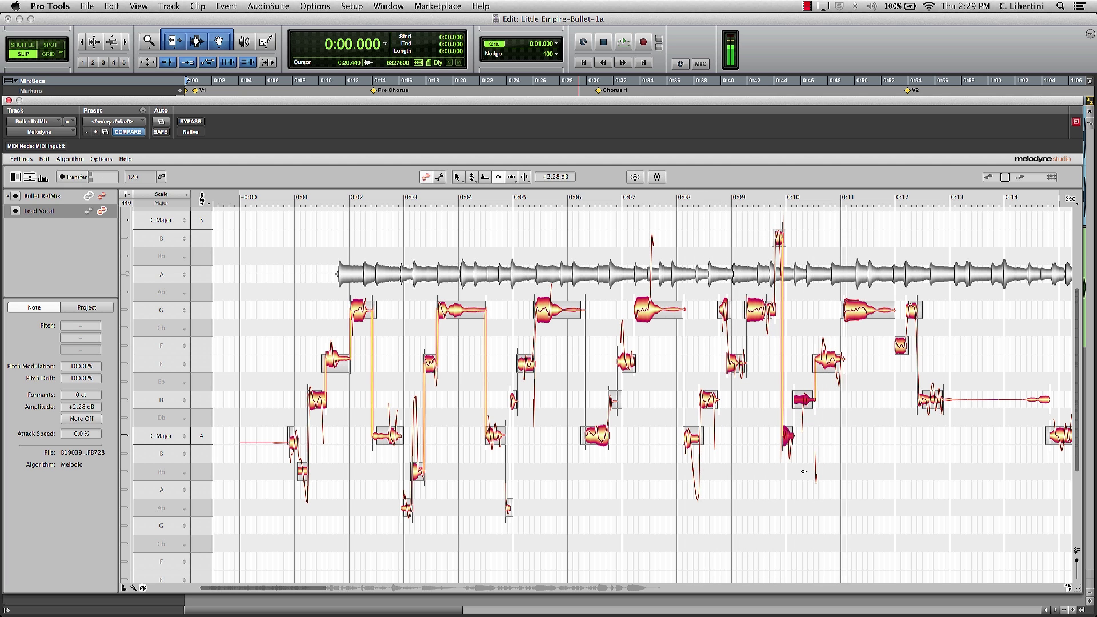
Audition the vocal from about 0:12 and enlarge the trailing D4 note and its neighbours between 0:10 and 0:14
right_click(901, 469)
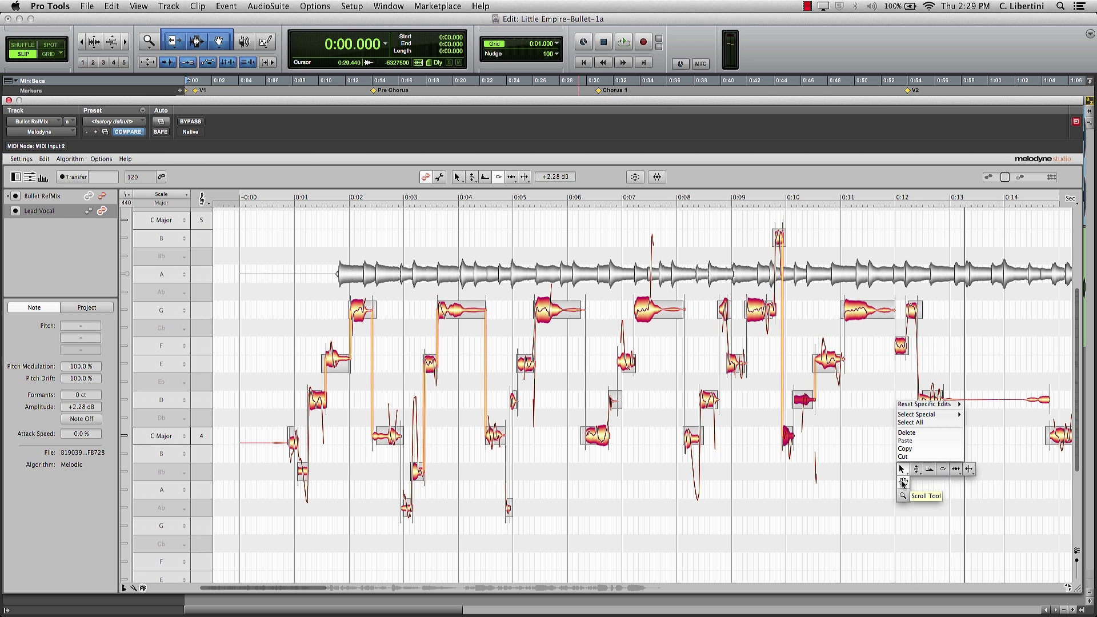
left_click(903, 482)
left_click_drag(901, 475, 699, 469)
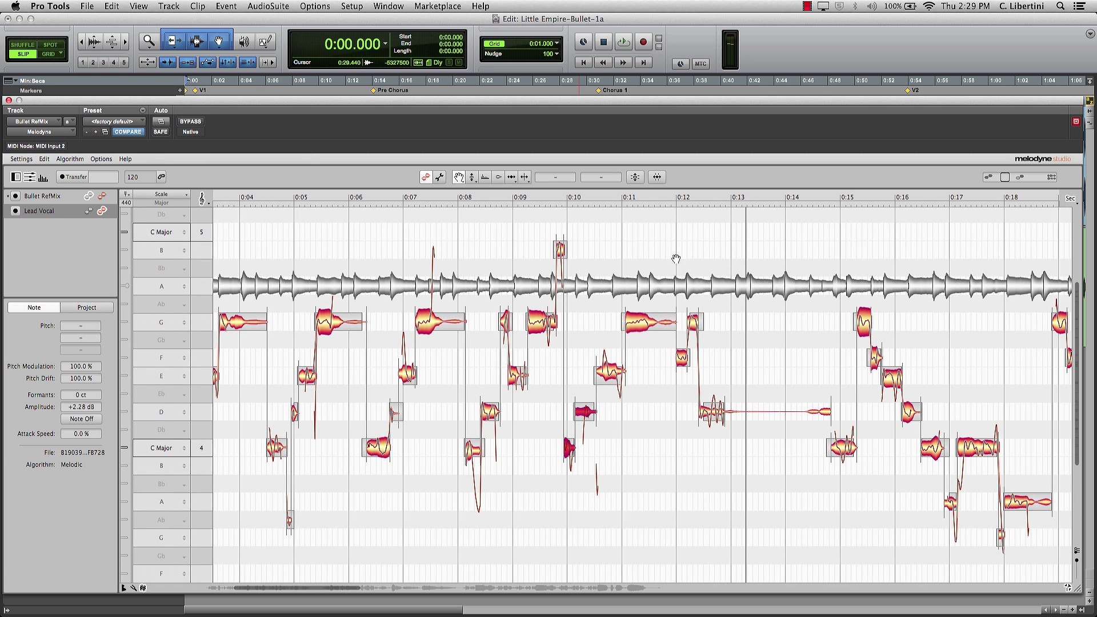
left_click(677, 197)
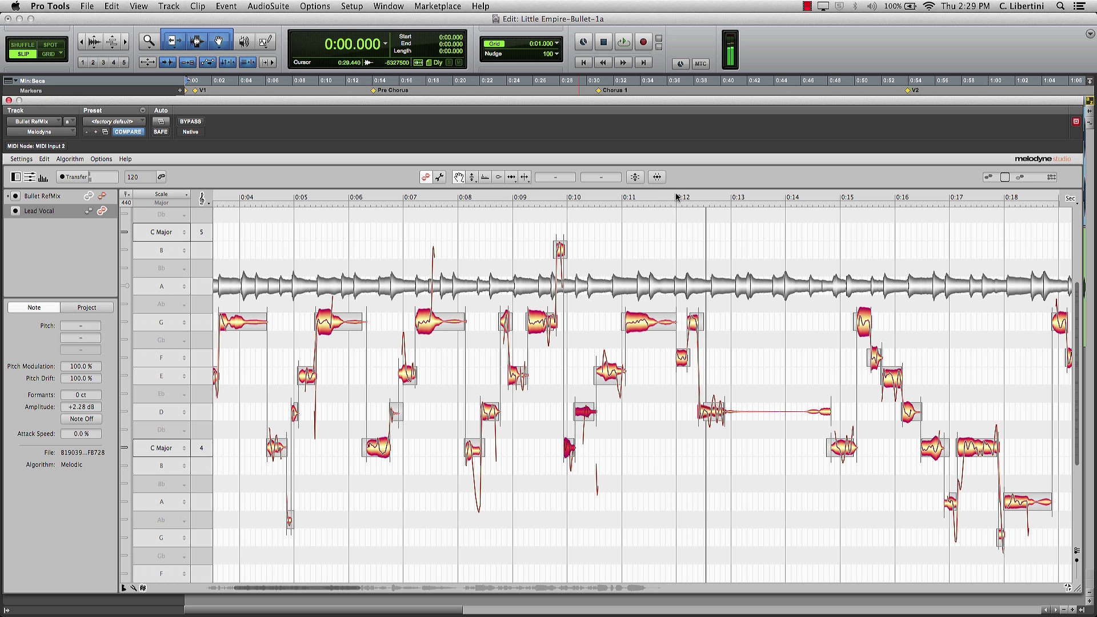
right_click(756, 460)
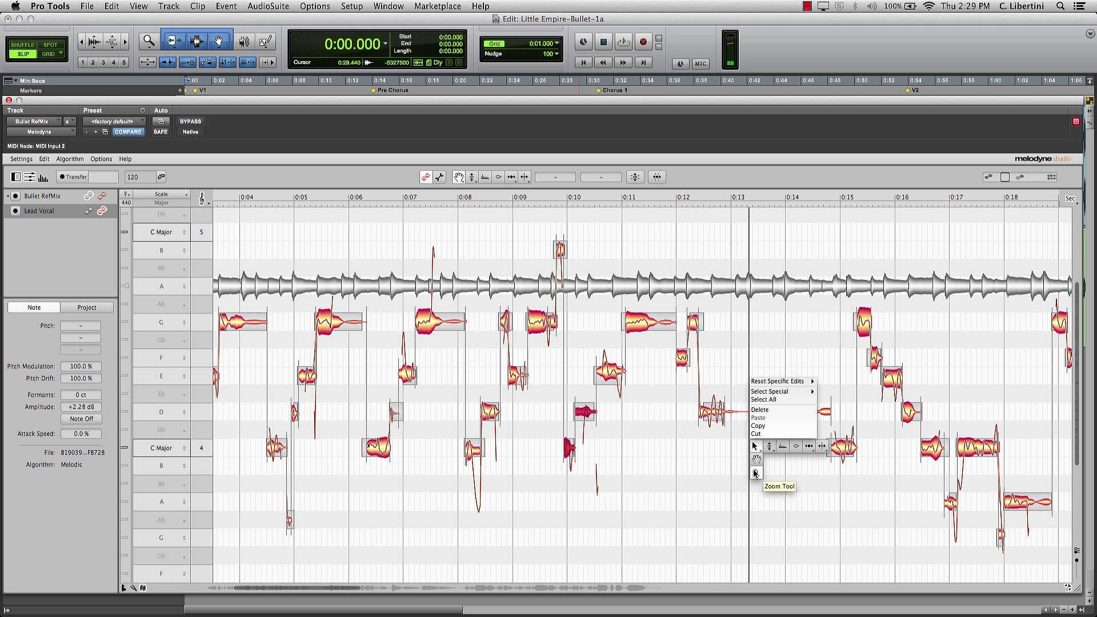
left_click(755, 472)
left_click(833, 514)
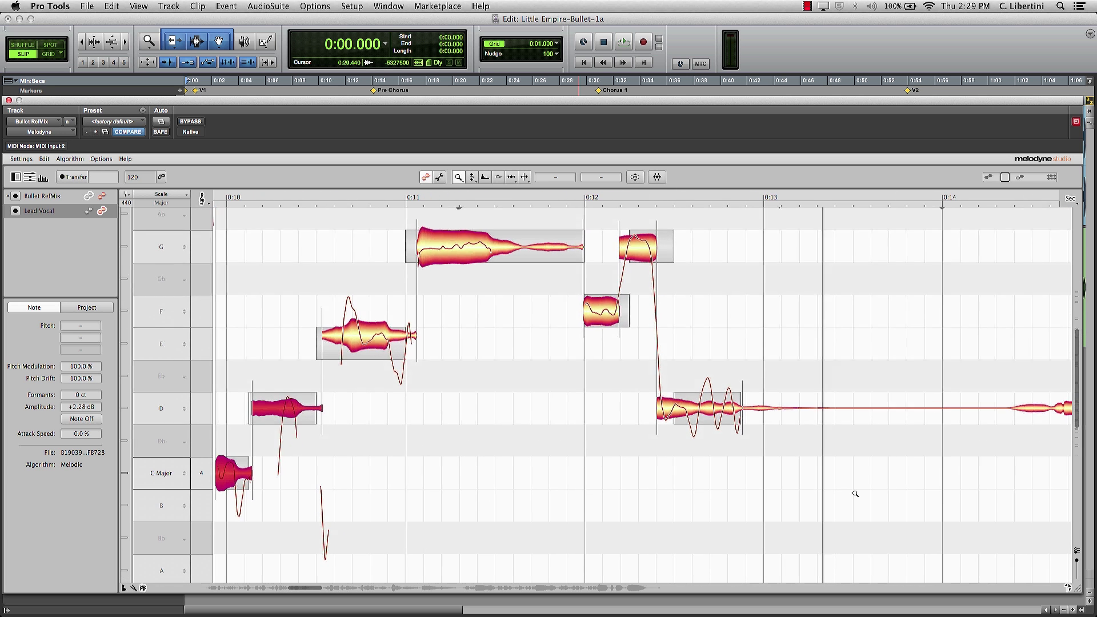
right_click(817, 379)
left_click(818, 393)
left_click_drag(808, 408, 745, 455)
right_click(741, 376)
left_click(784, 375)
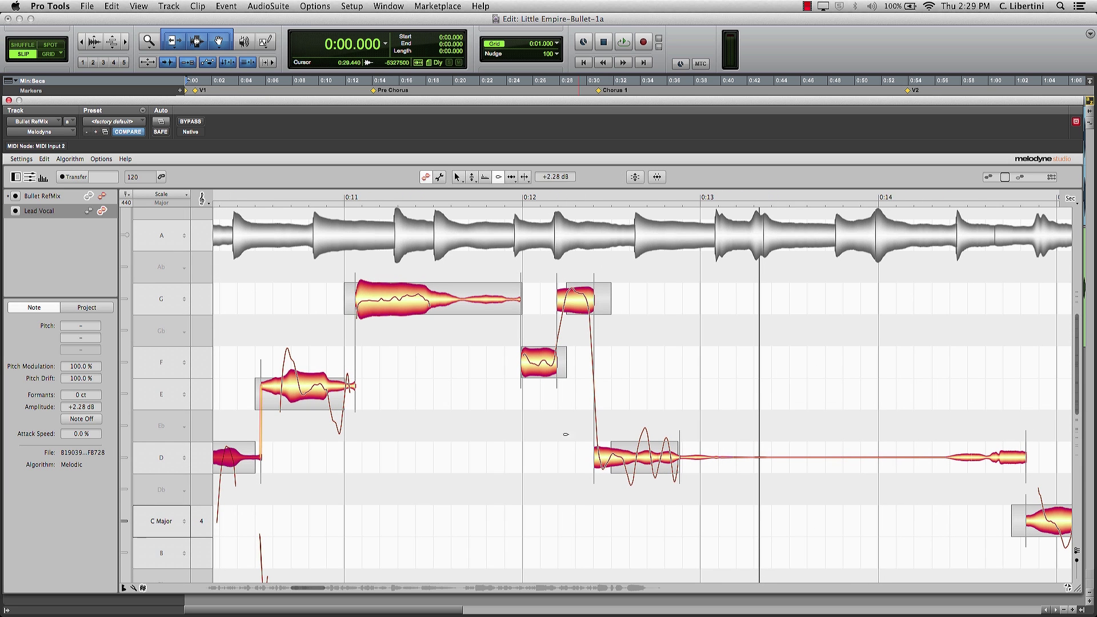
left_click_drag(523, 515, 710, 304)
left_click(761, 403)
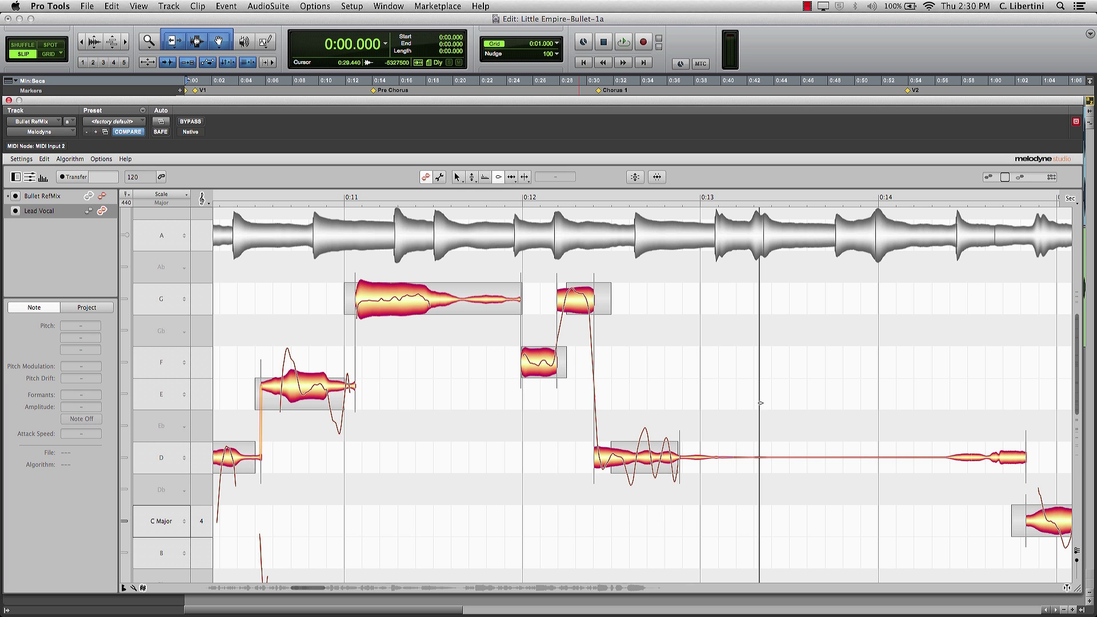
Move the separation after the D4 note near 0:12.5 out to 0:14 with the Note Separation tool
right_click(717, 404)
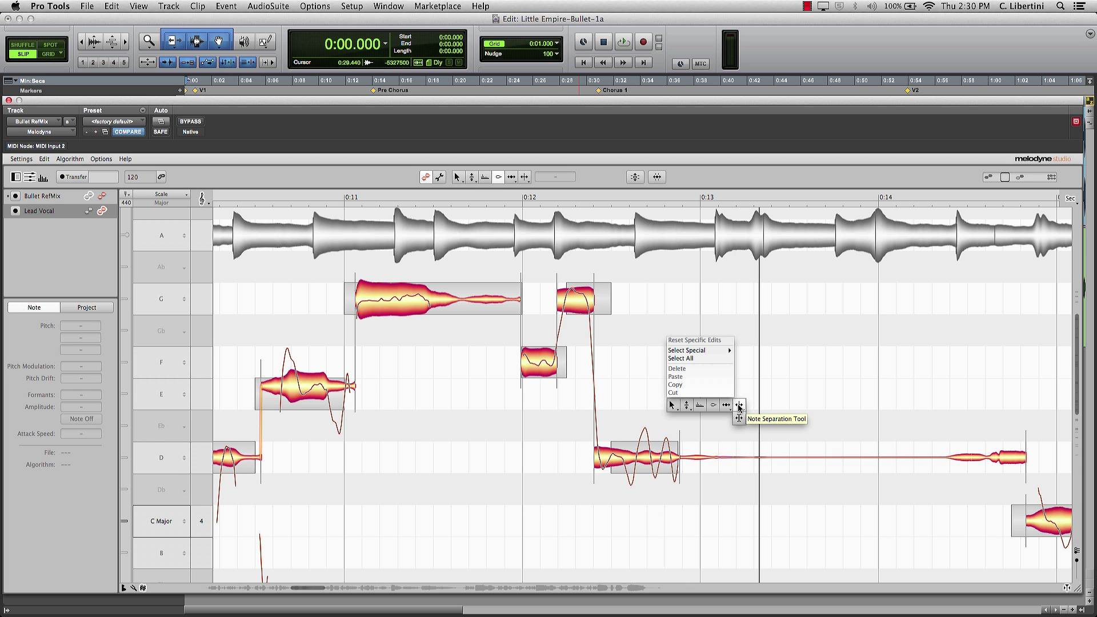
left_click(739, 405)
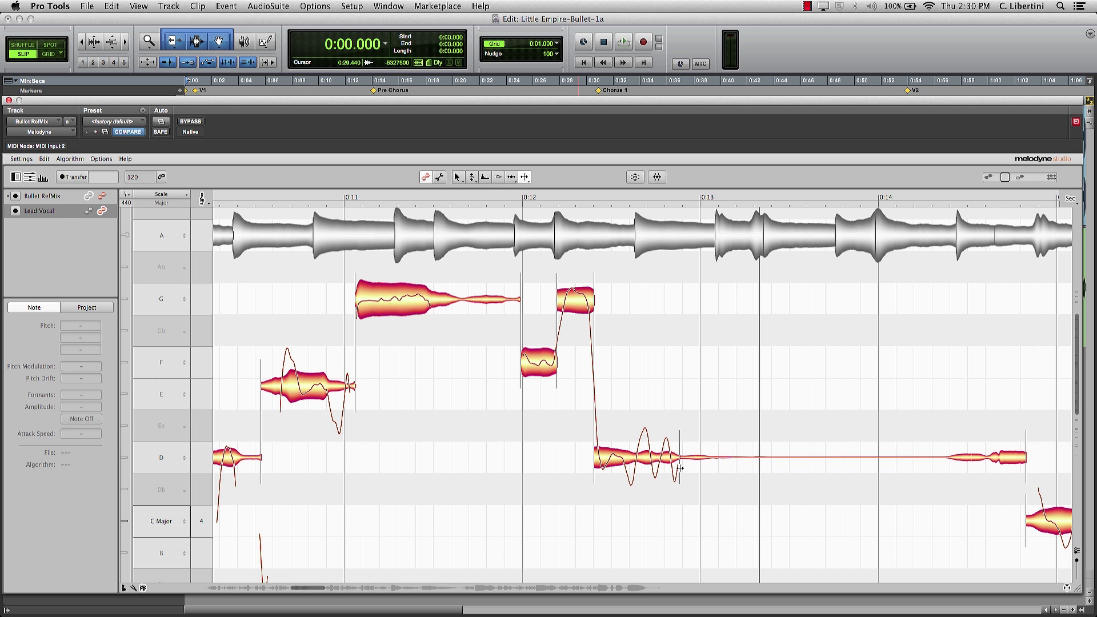
left_click_drag(680, 437, 879, 445)
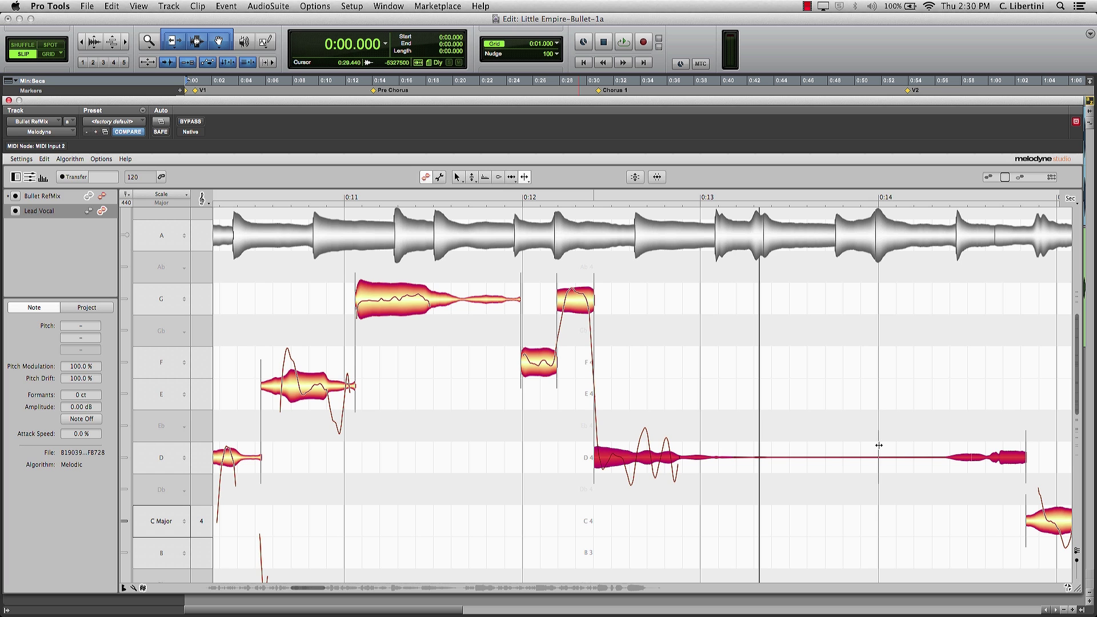
left_click(858, 469)
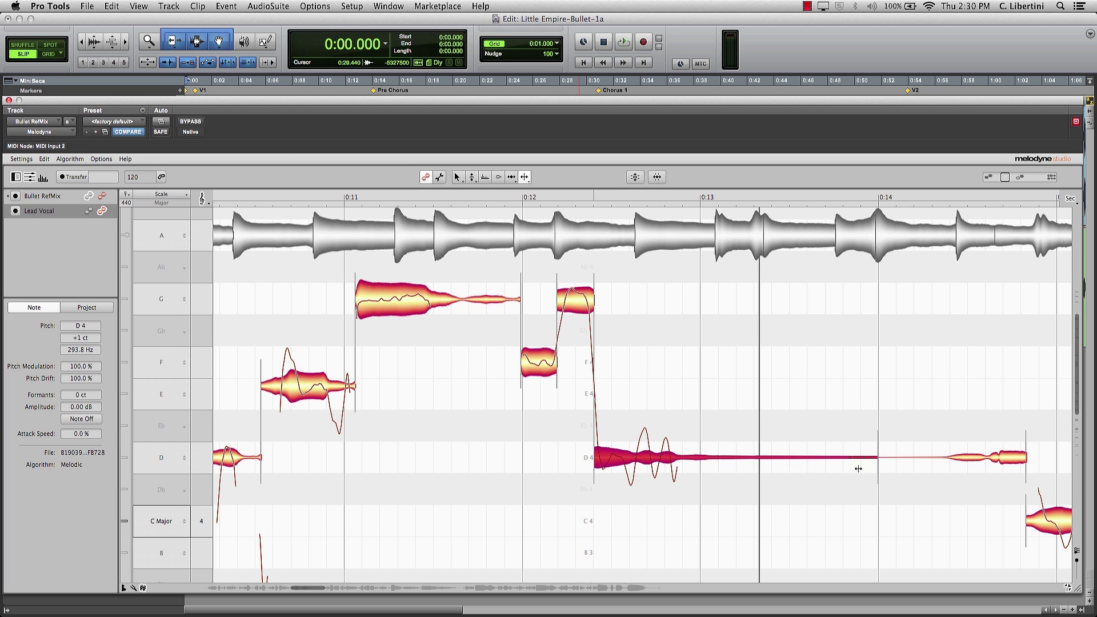
left_click(675, 371)
Raise the amplitude of the F4, G4 and D4 notes between 0:12 and 0:14 to +3.00 dB, and audition from about 0:10
right_click(672, 361)
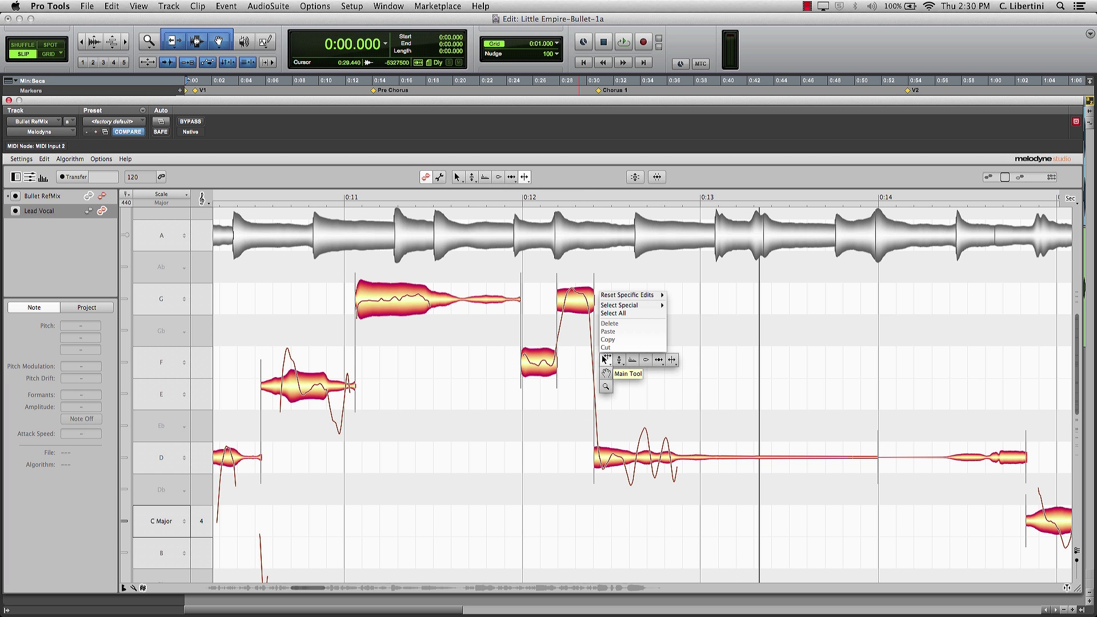
left_click(606, 362)
left_click_drag(567, 505, 665, 337)
left_click_drag(672, 286, 560, 514)
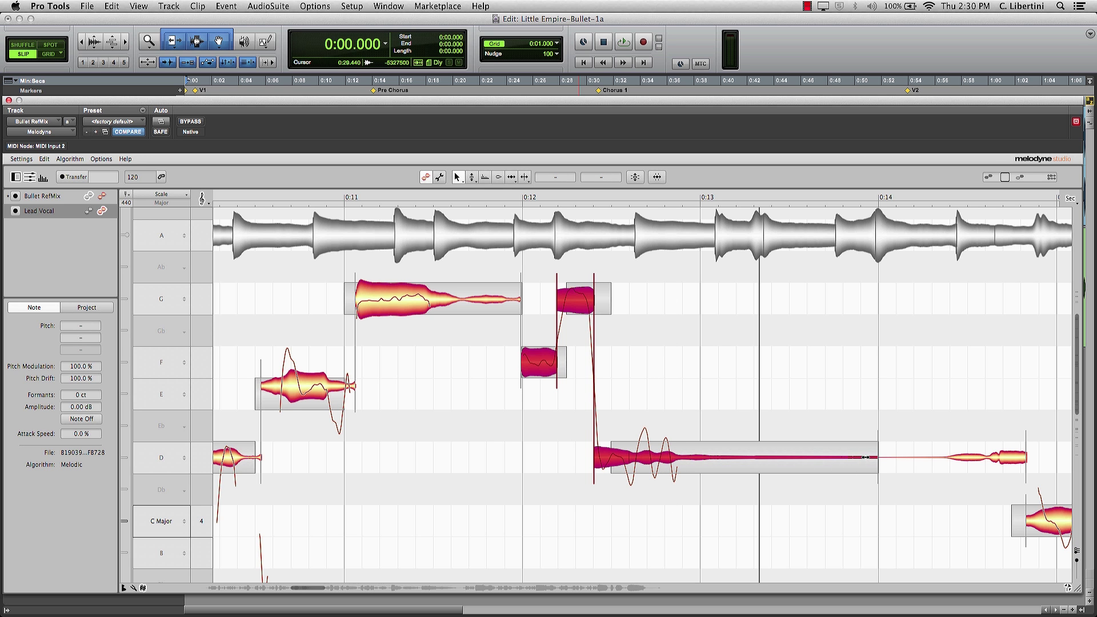
right_click(509, 455)
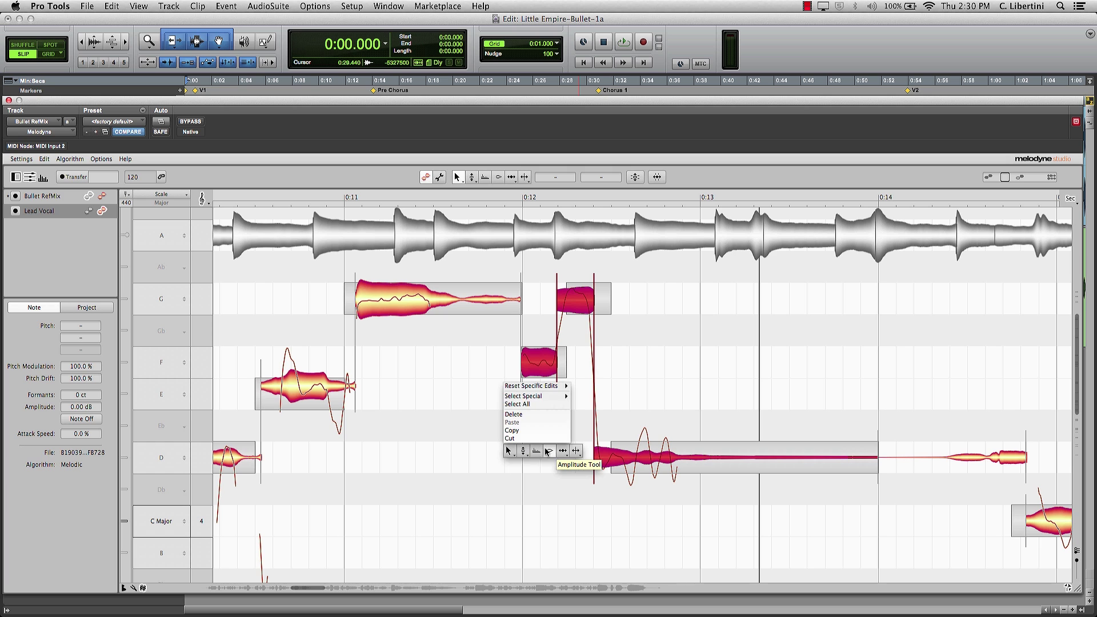
left_click(548, 452)
left_click_drag(621, 460, 625, 448)
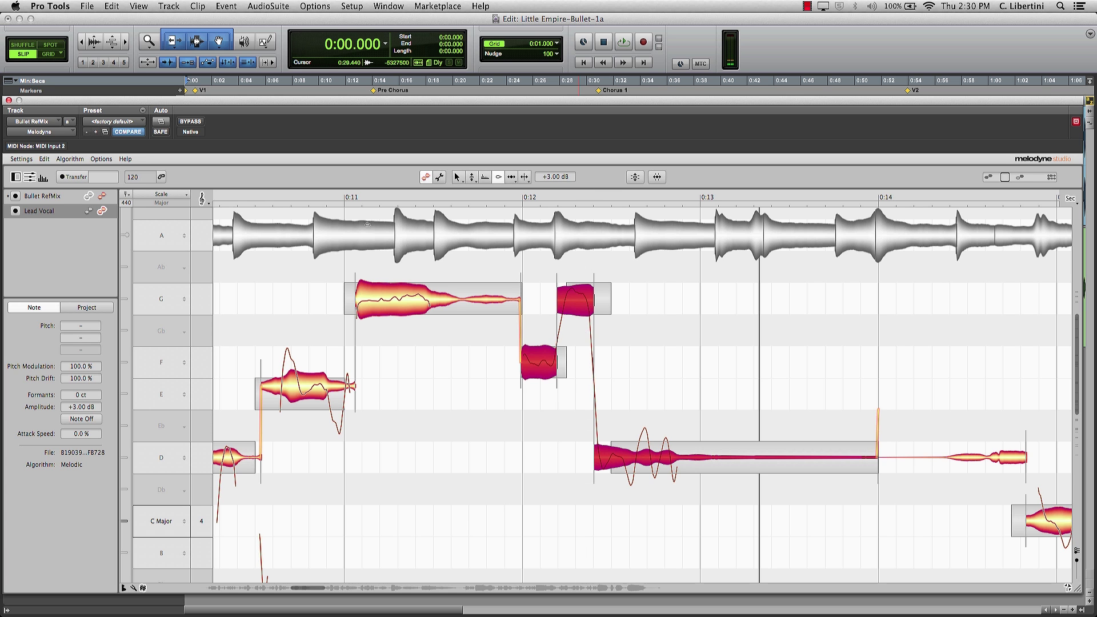
left_click(231, 198)
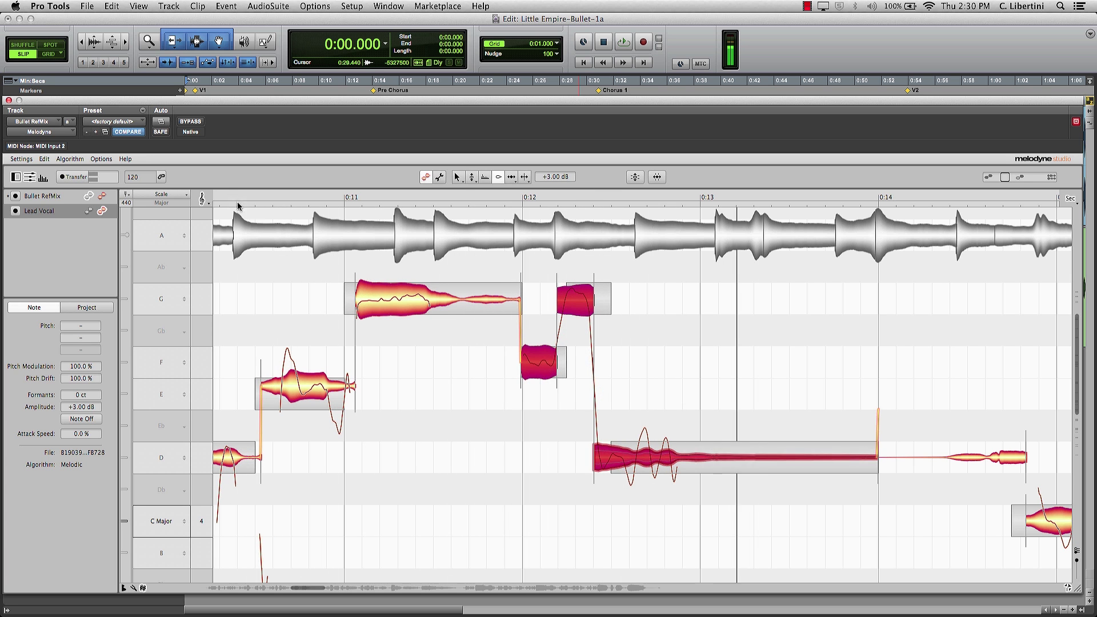
left_click(699, 315)
Zoom out to review the lead vocal notes from about 0:01 to 0:15
right_click(652, 376)
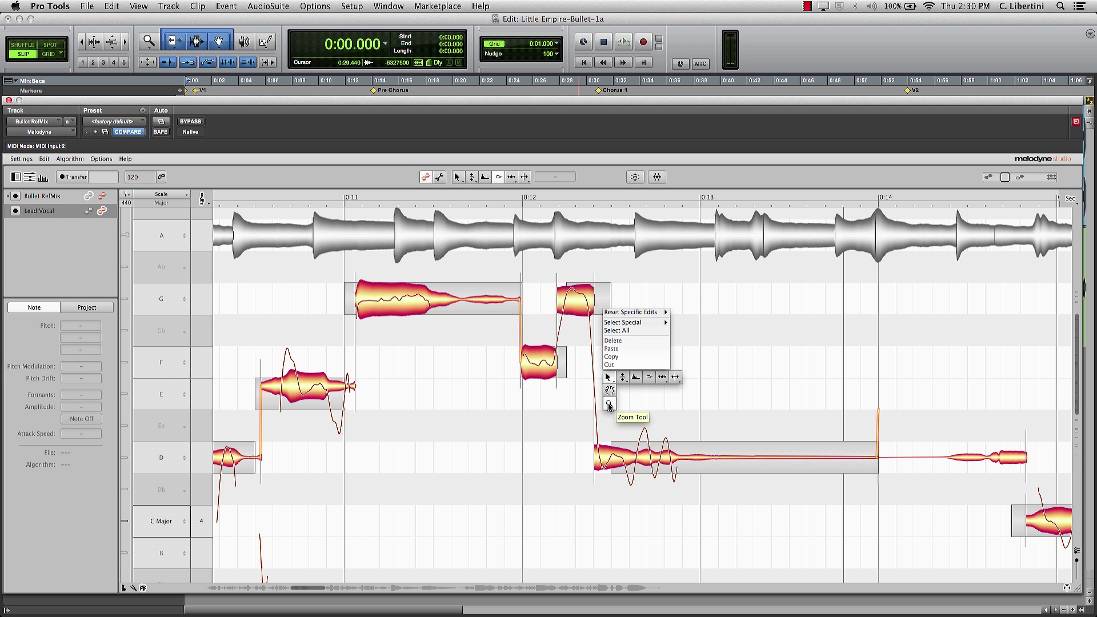
left_click(609, 405)
left_click_drag(609, 405, 807, 297)
right_click(521, 359)
left_click(535, 370)
right_click(782, 295)
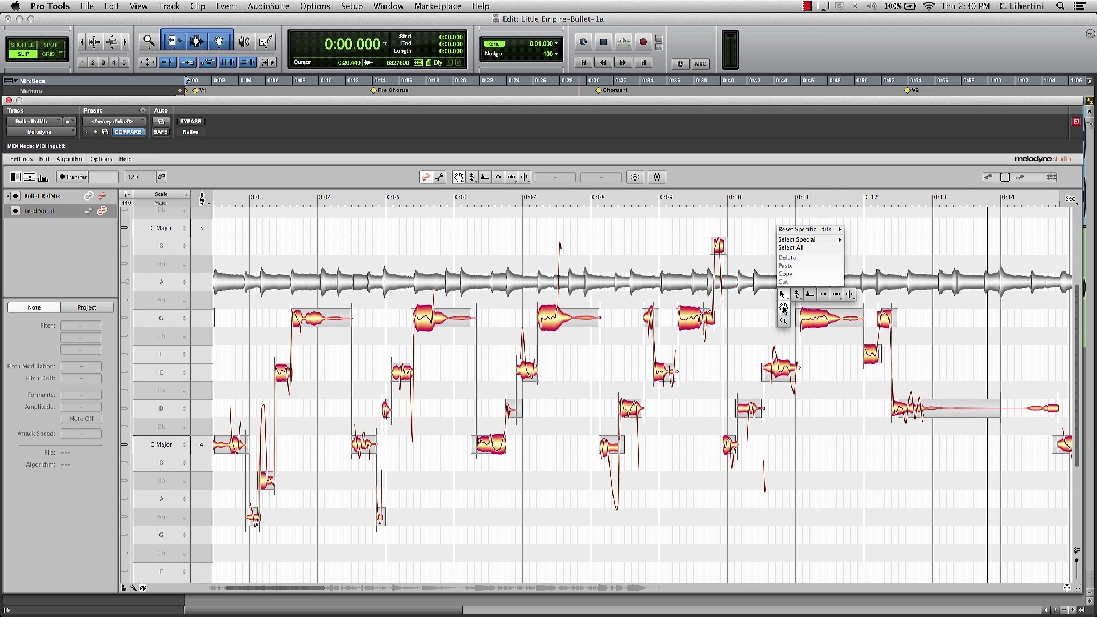
left_click(782, 319)
left_click_drag(782, 318, 583, 328)
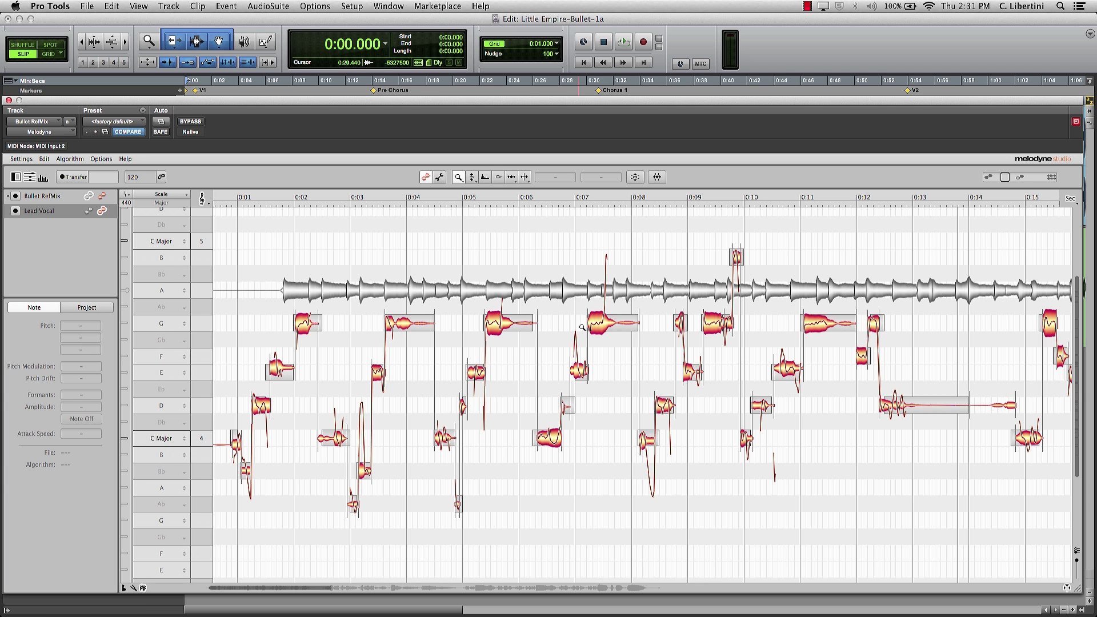
Enlarge the opening vocal notes and audition them from about 0:01
right_click(379, 384)
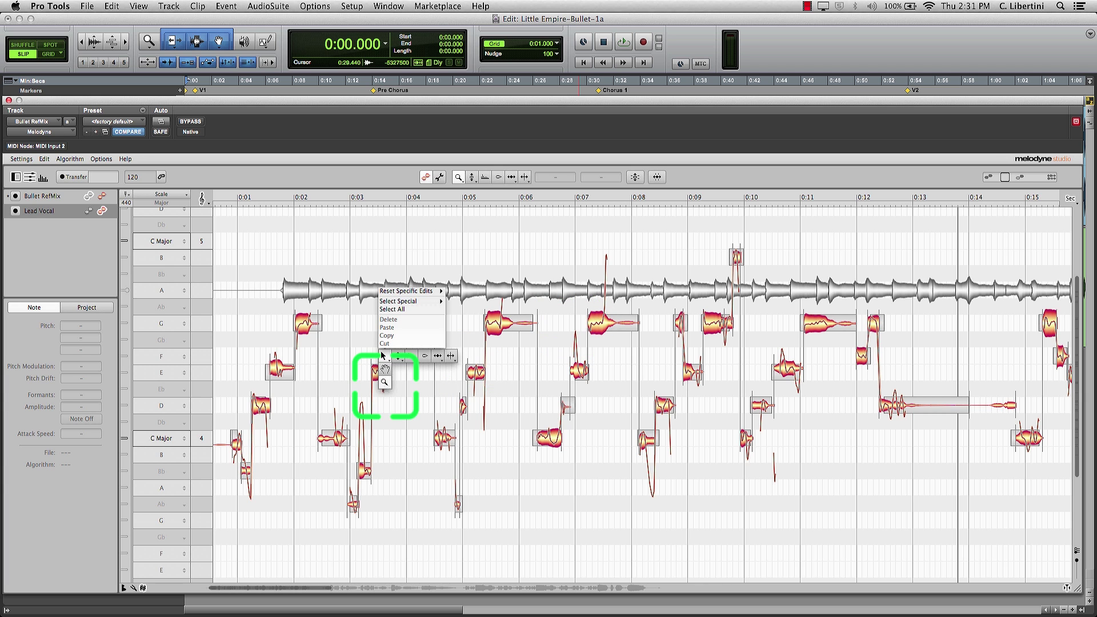
left_click(384, 382)
left_click_drag(385, 394, 485, 421)
right_click(443, 346)
left_click(447, 344)
left_click_drag(447, 344, 688, 348)
scroll(409, 196, "right", 5)
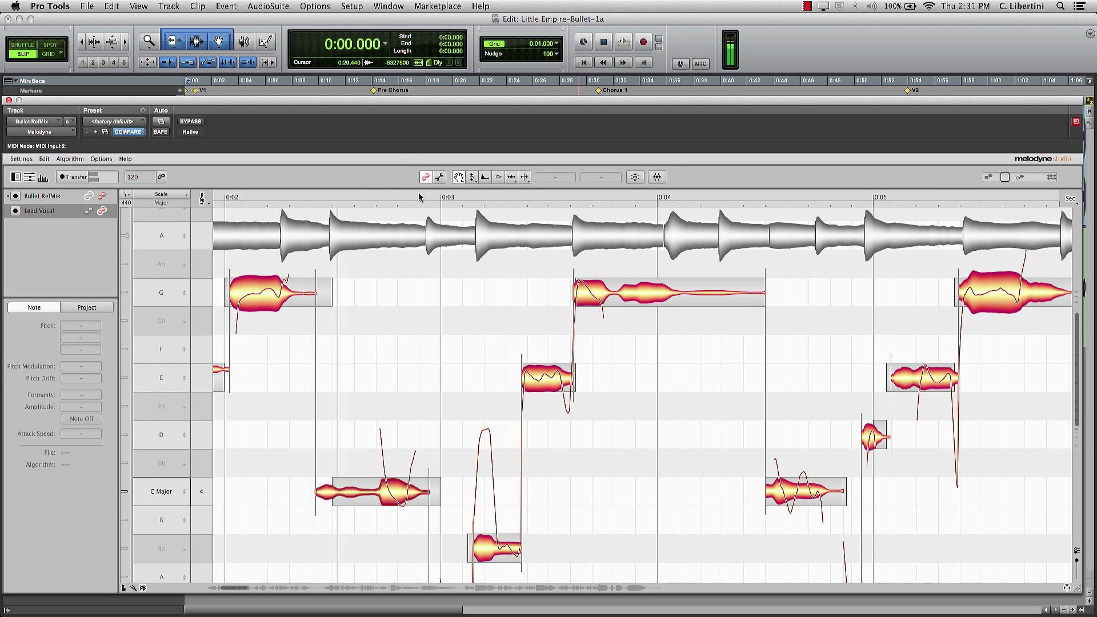
left_click_drag(570, 432, 821, 434)
left_click(271, 193)
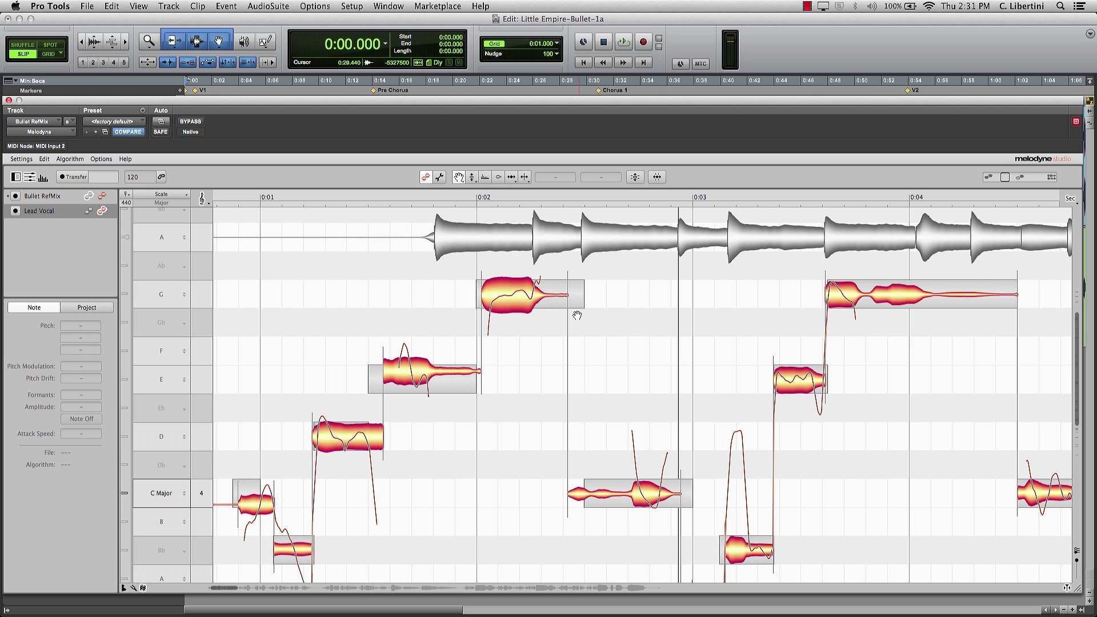
Move the separation between the G4 note starting at 0:02 and the following C4 note to about 0:02.7
right_click(611, 310)
left_click(677, 297)
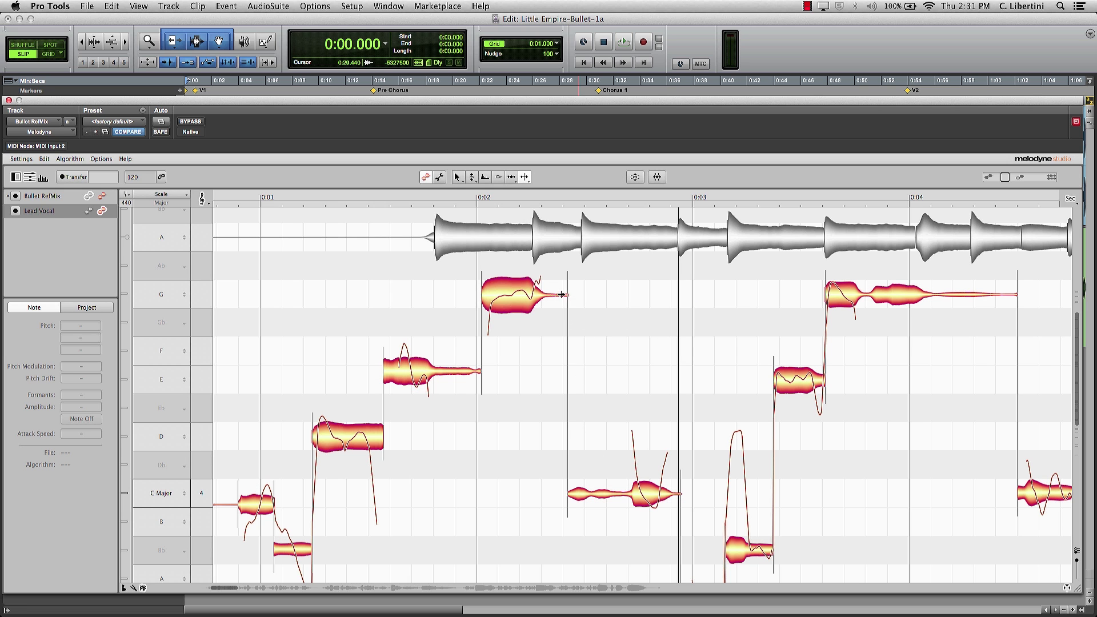
left_click_drag(568, 303, 625, 297)
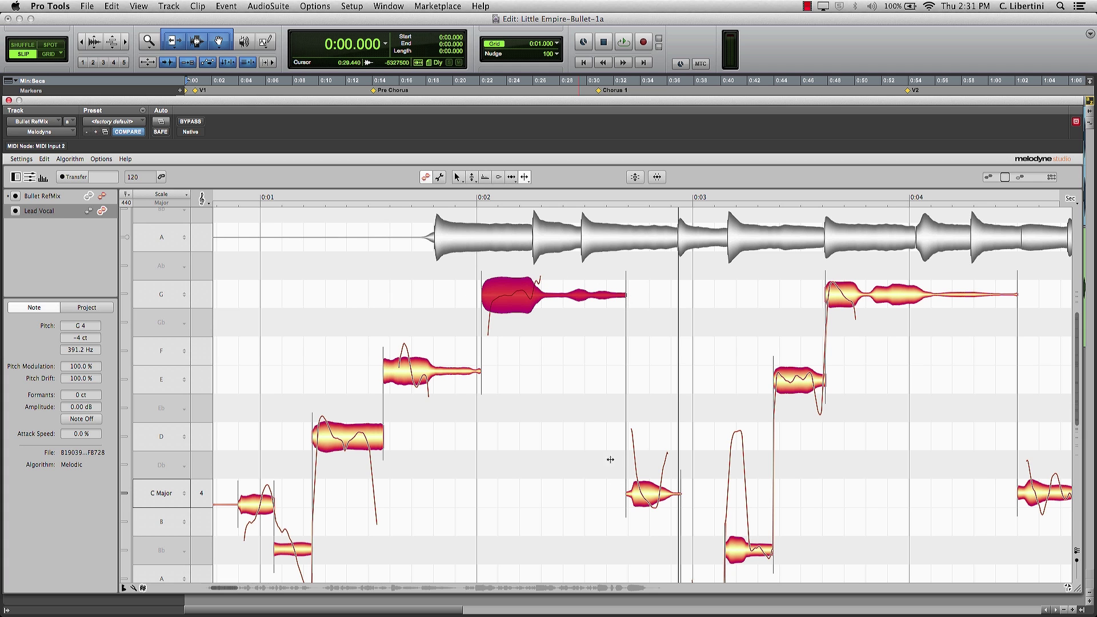
left_click(565, 342)
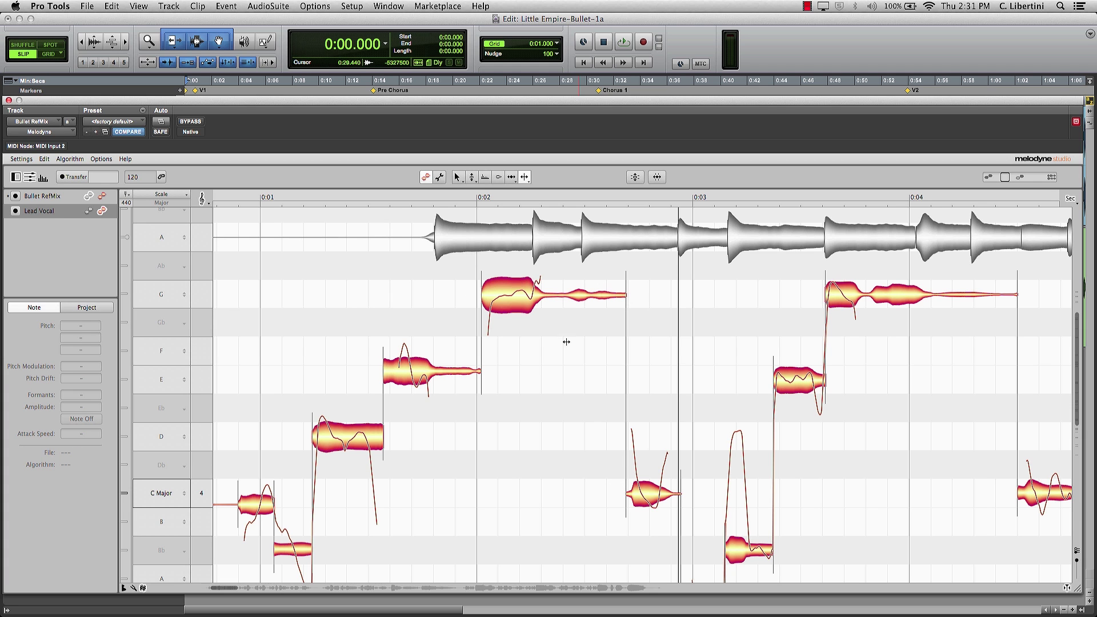
Audition the vocal from about 0:03 through the end of the long G4 note
right_click(674, 337)
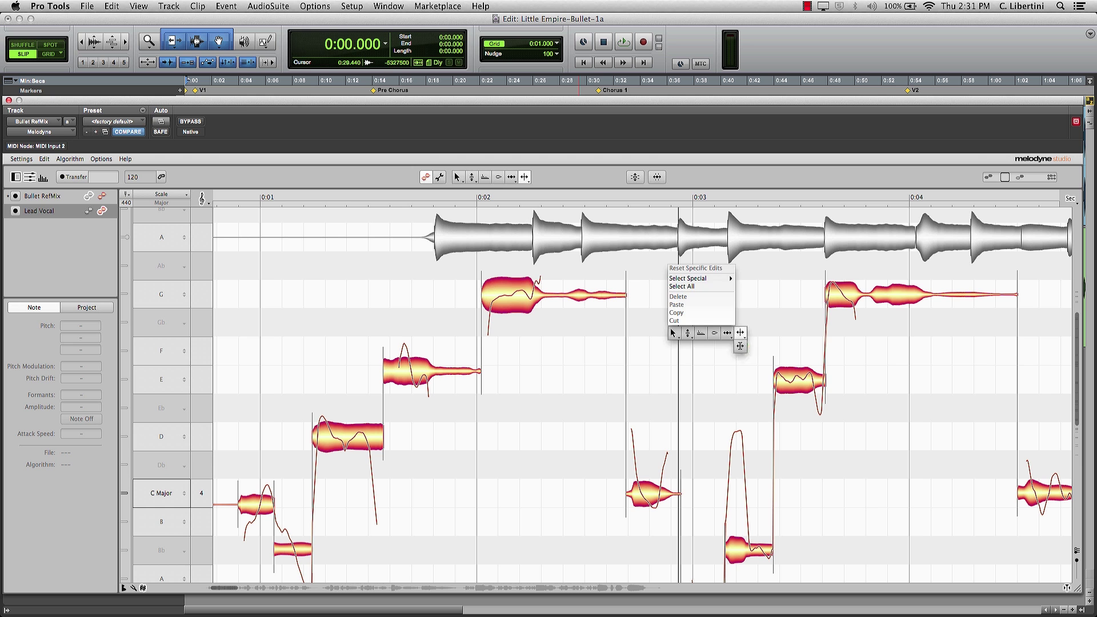
left_click(675, 346)
scroll(648, 351, "right", 10)
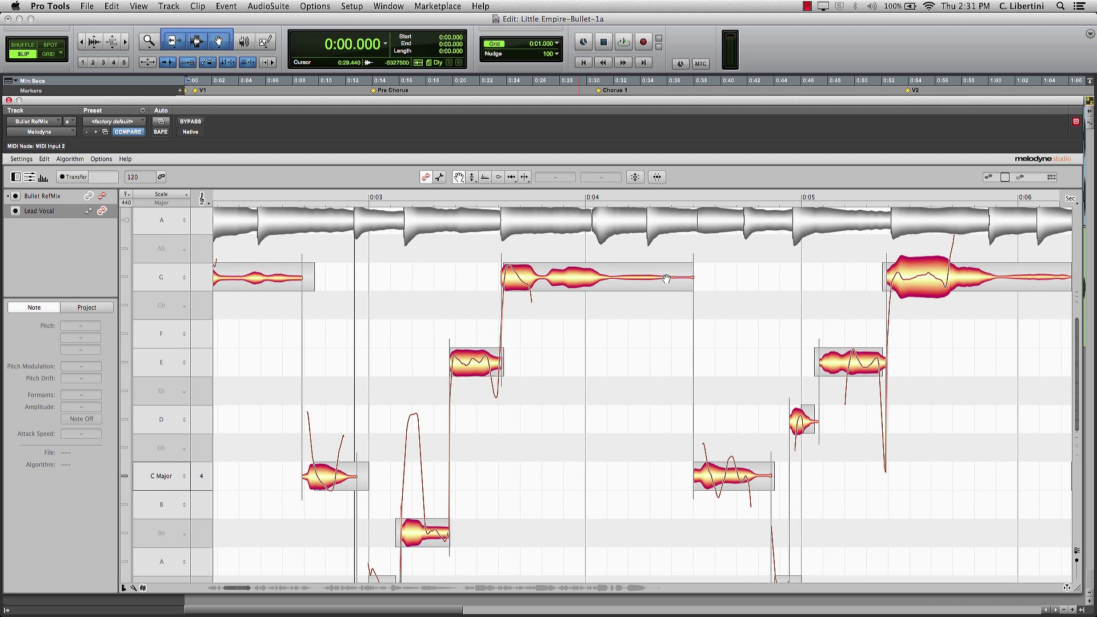
left_click(377, 195)
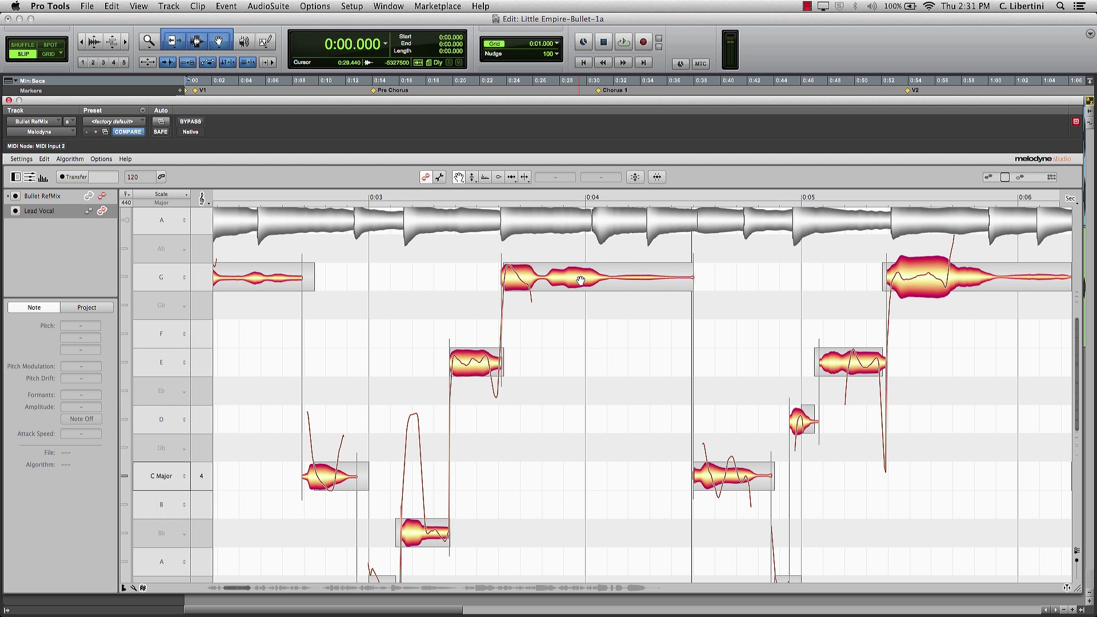
Set the editing mix to edited blobs only and audition the vocal between about 0:03 and 0:04
key("super+minus")
scroll(663, 406, "down", 4)
scroll(663, 406, "right", 4)
right_click(558, 349)
left_click(558, 337)
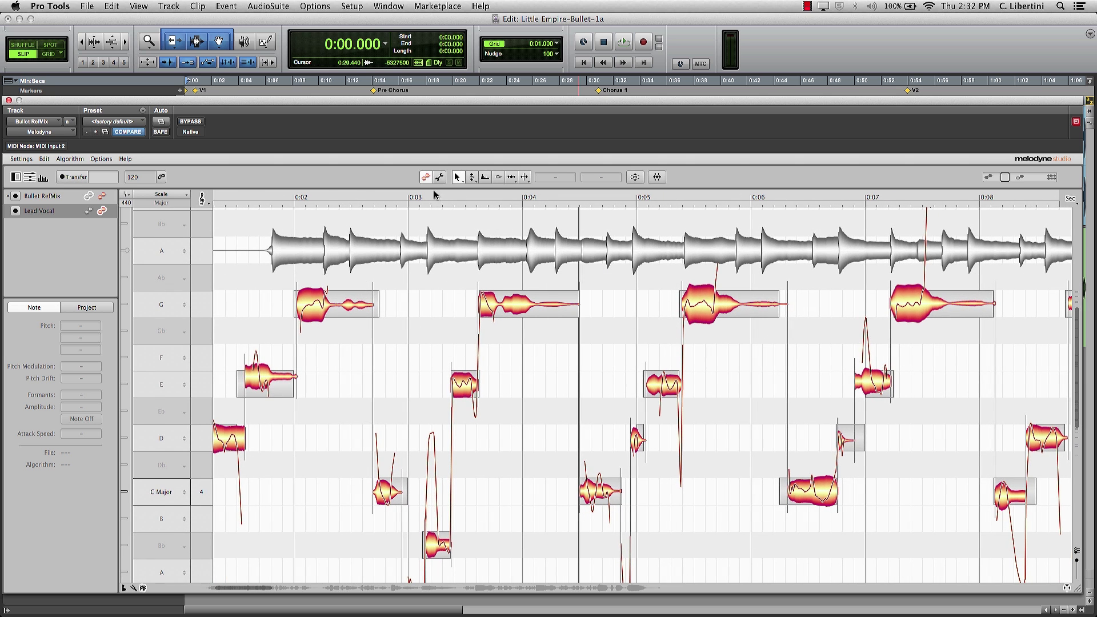
left_click_drag(431, 196, 553, 201)
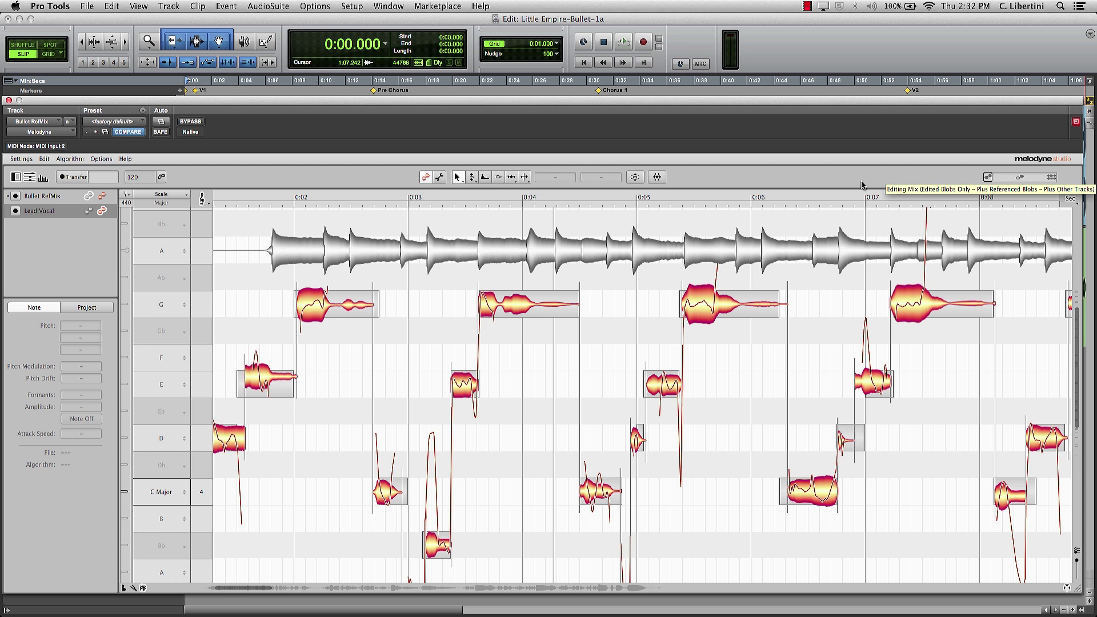
left_click_drag(423, 197, 564, 207)
Move the end separation of the long G4 note back to about 0:04.1, and split that note at about 0:03.8
right_click(542, 356)
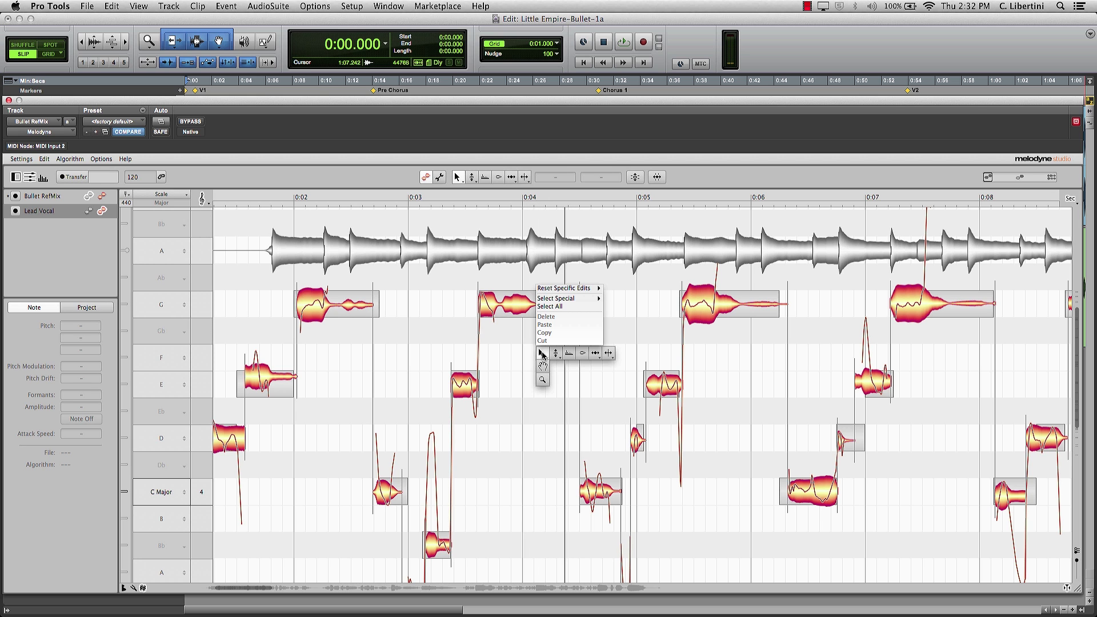
left_click(607, 353)
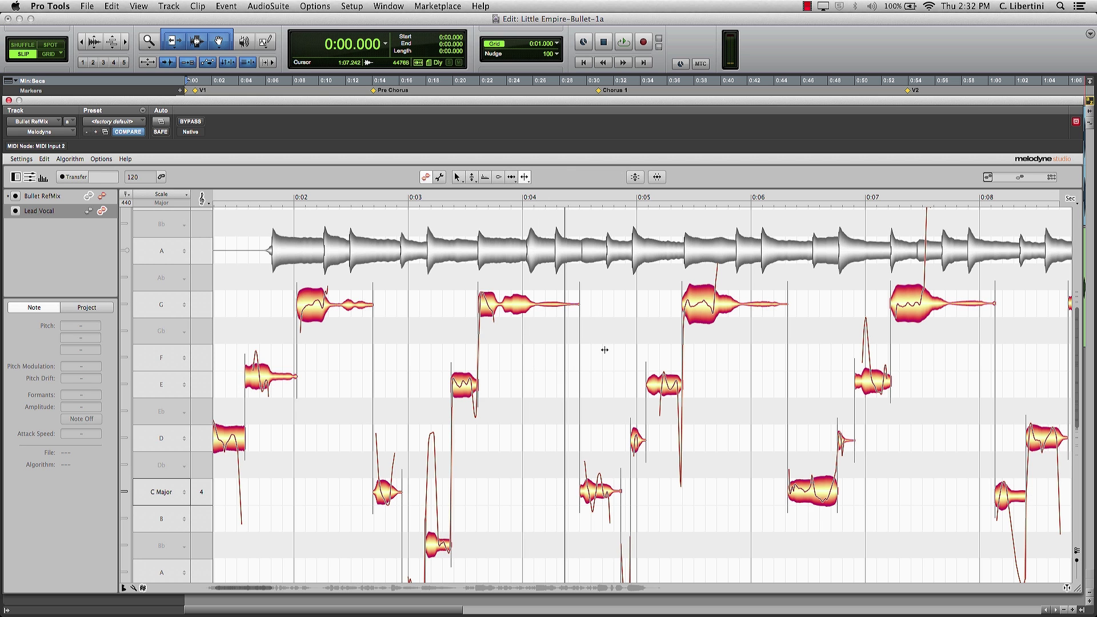
left_click_drag(580, 297, 539, 299)
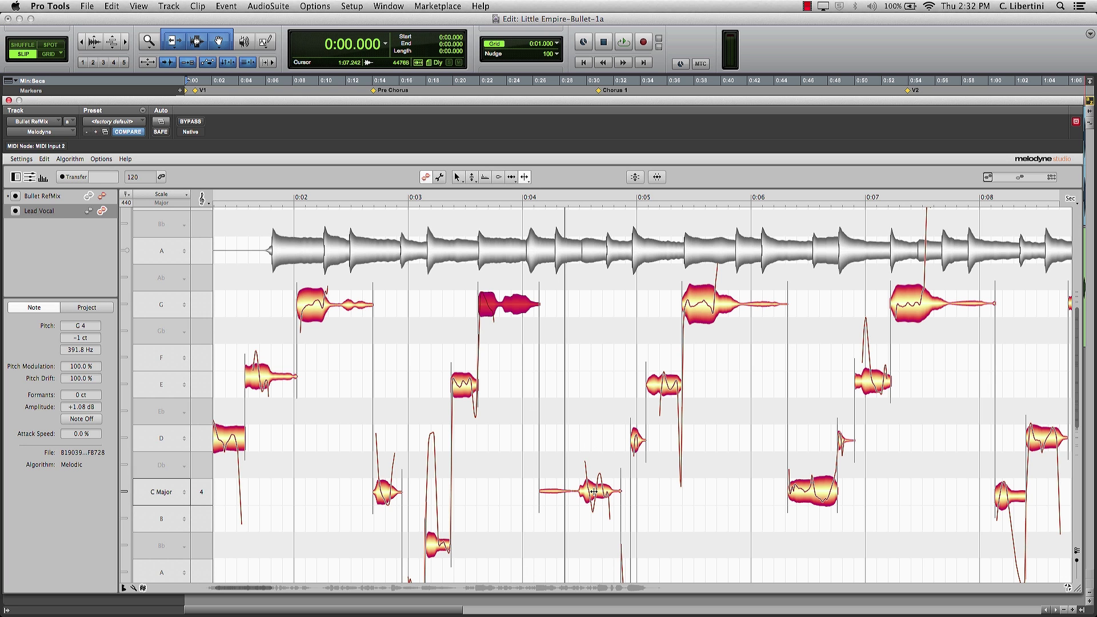
double_click(500, 303)
left_click_drag(517, 303, 520, 390)
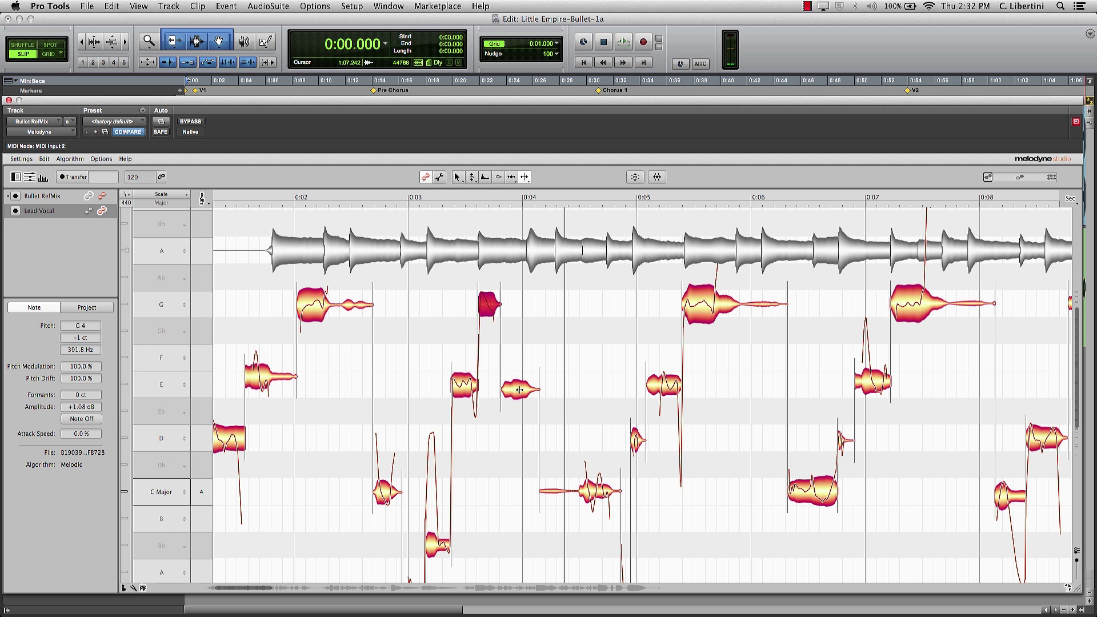
Lower the amplitude of the split-off E4 note just before 0:04 to about -4.32 dB, auditioning from 0:02
right_click(529, 344)
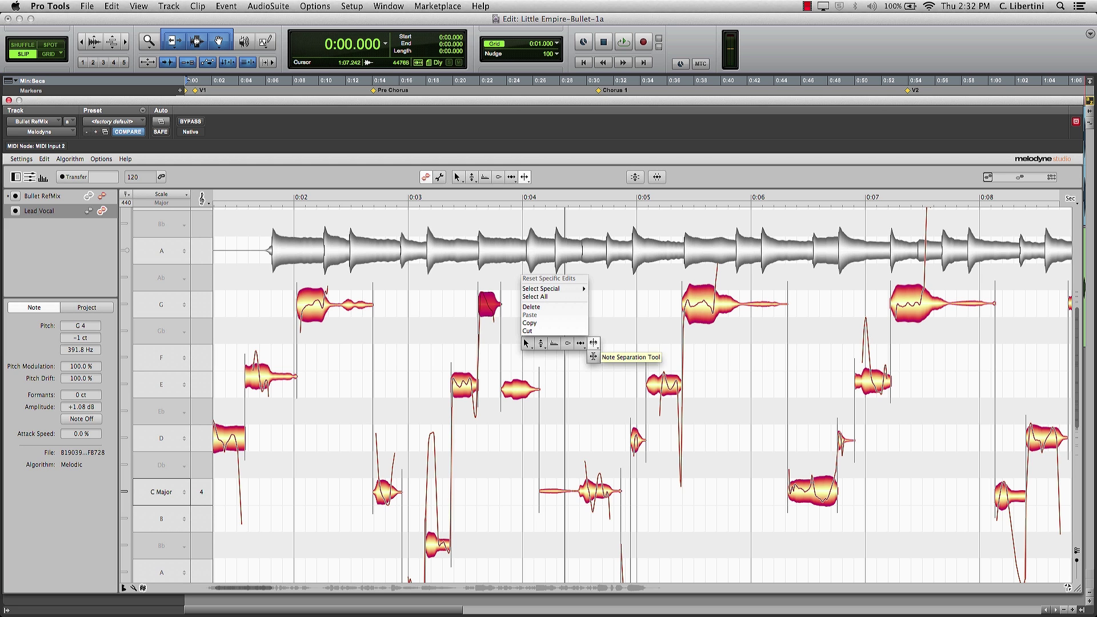
left_click(571, 344)
left_click(522, 388)
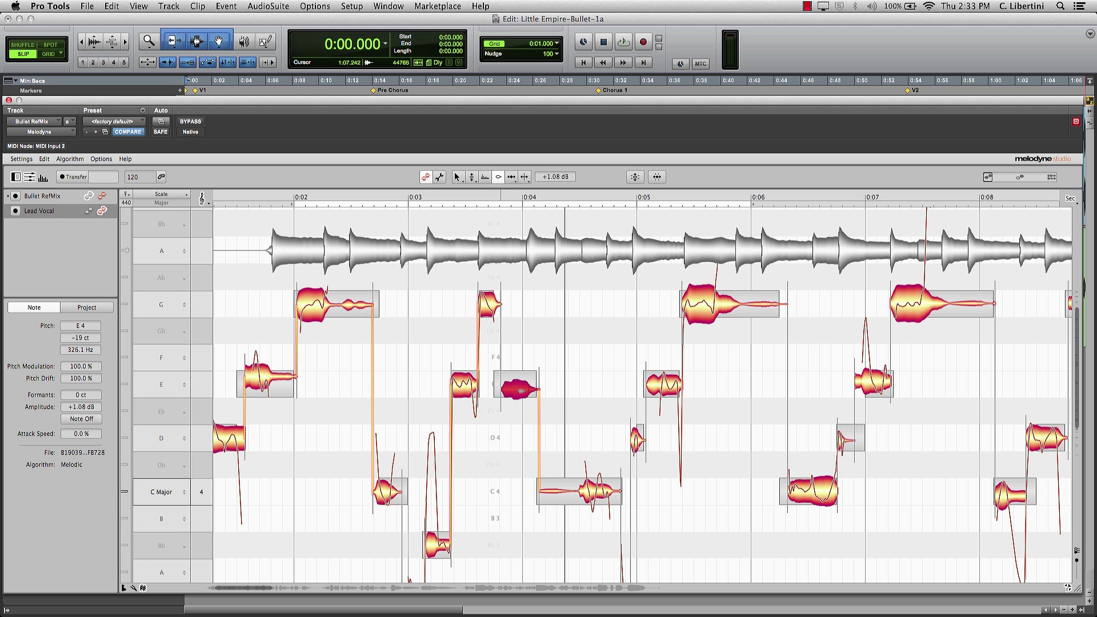
left_click(311, 198)
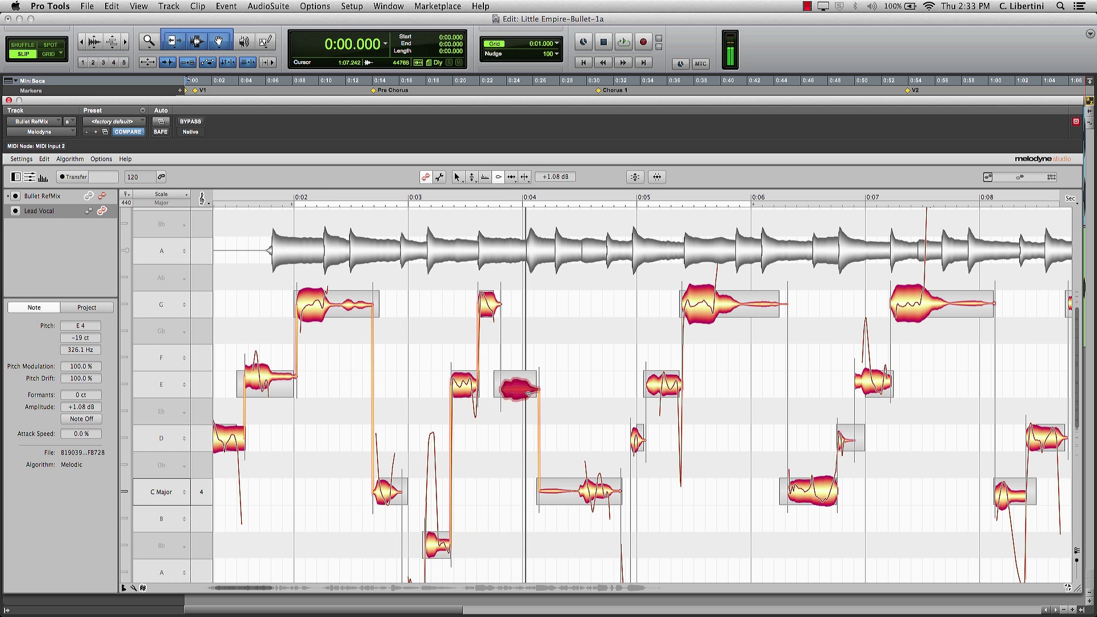
left_click_drag(521, 390, 523, 403)
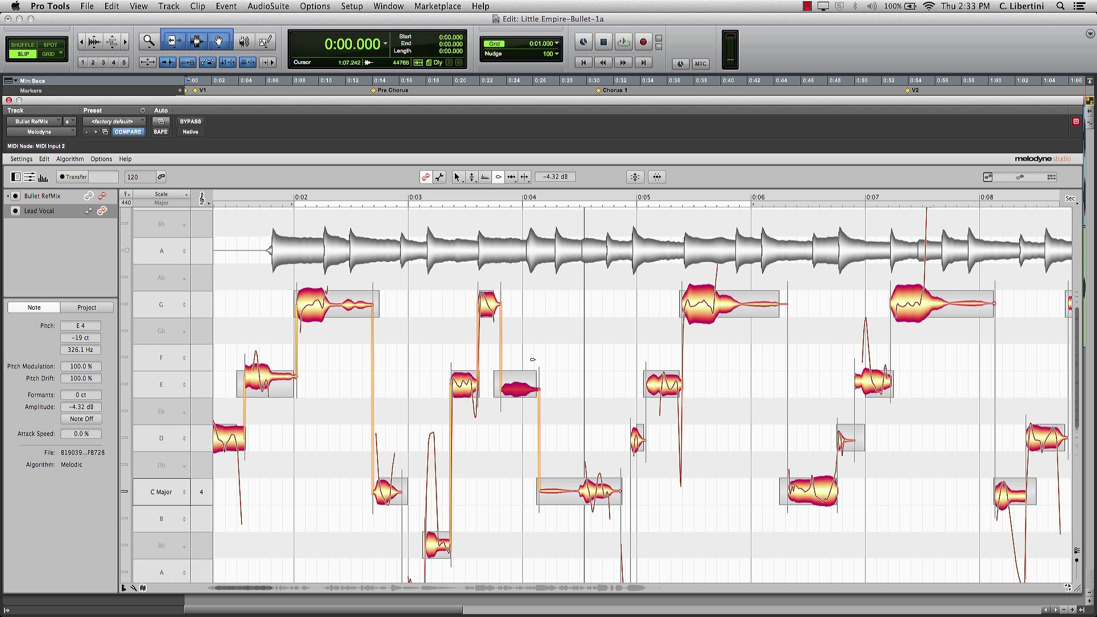
left_click_drag(522, 387, 521, 389)
left_click(556, 334)
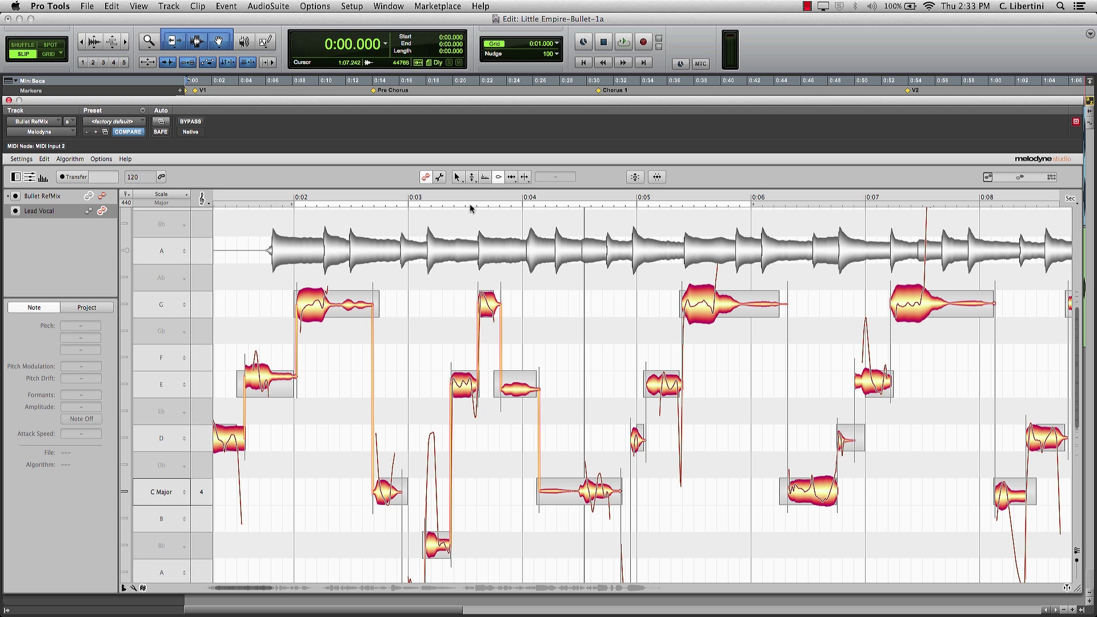
Audition the vocal from the E4 note just before 0:02 into the following G4 note
right_click(617, 330)
mouse_move(575, 337)
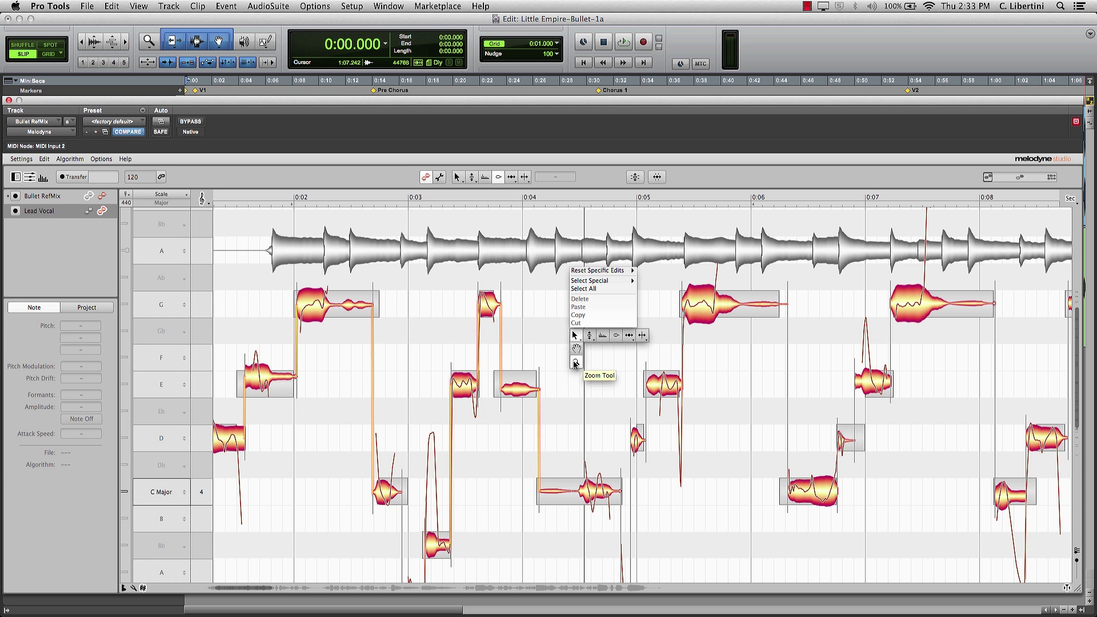
left_click(575, 364)
left_click_drag(576, 360, 678, 324)
right_click(564, 357)
left_click(567, 336)
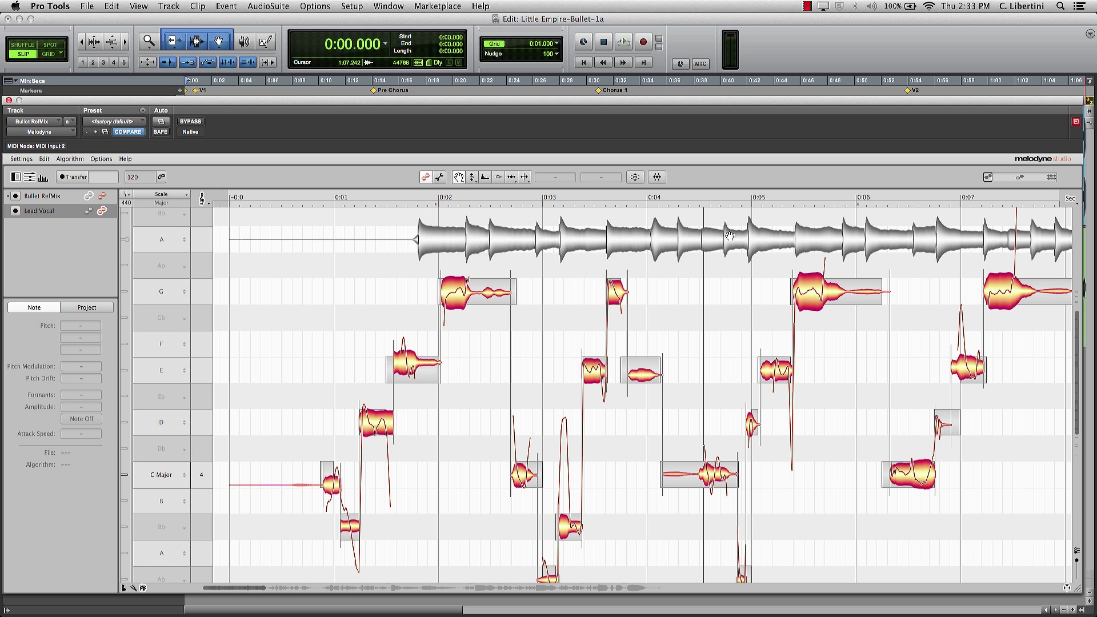
right_click(490, 386)
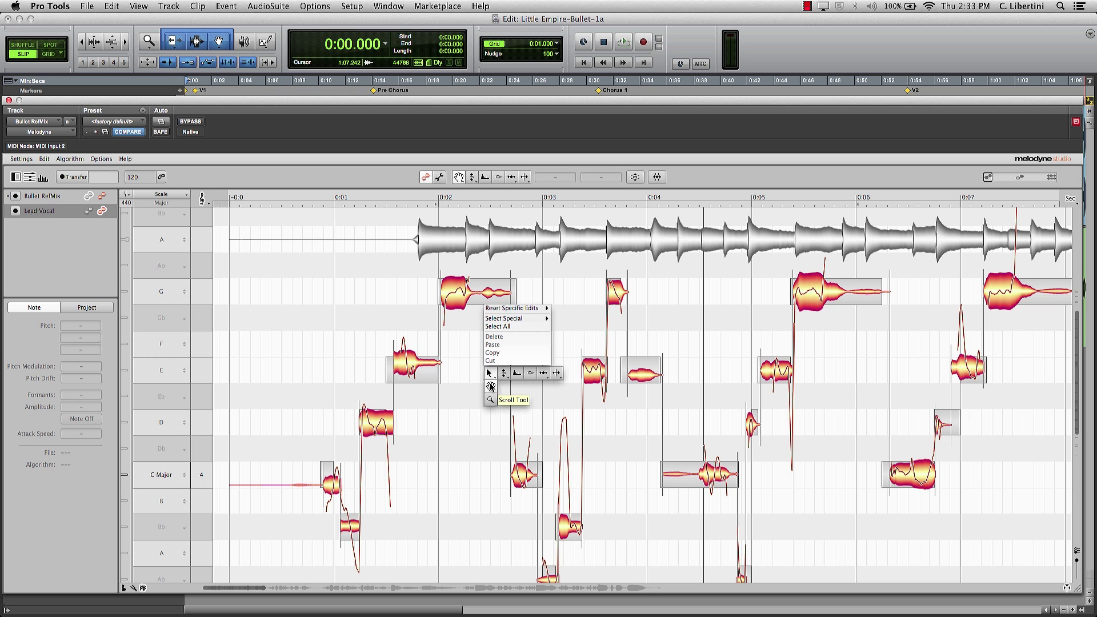
left_click(490, 375)
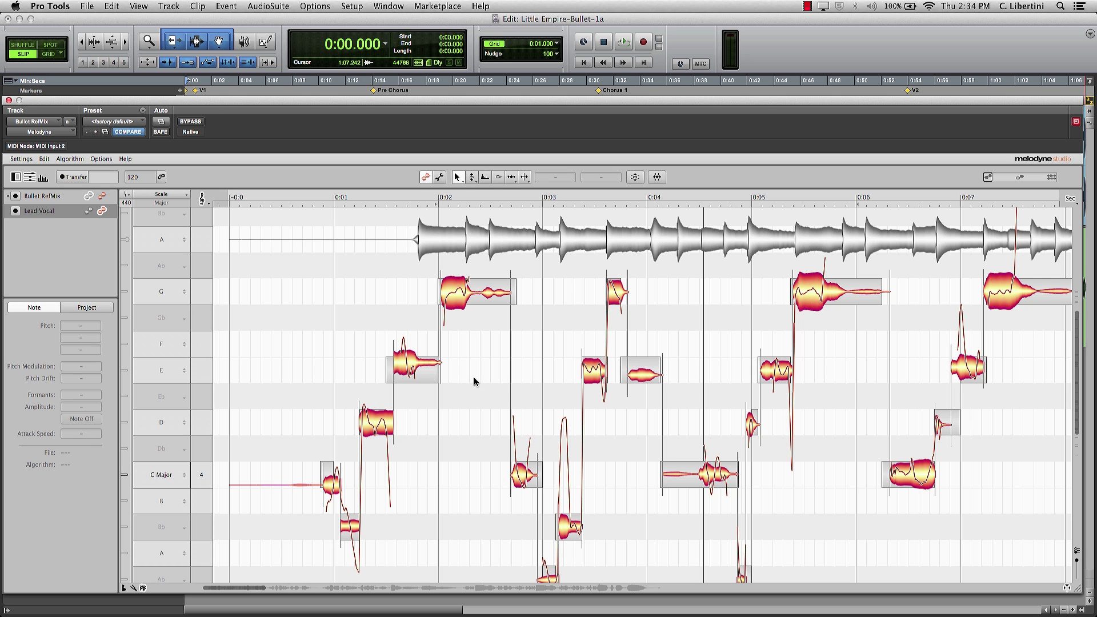
left_click(408, 370)
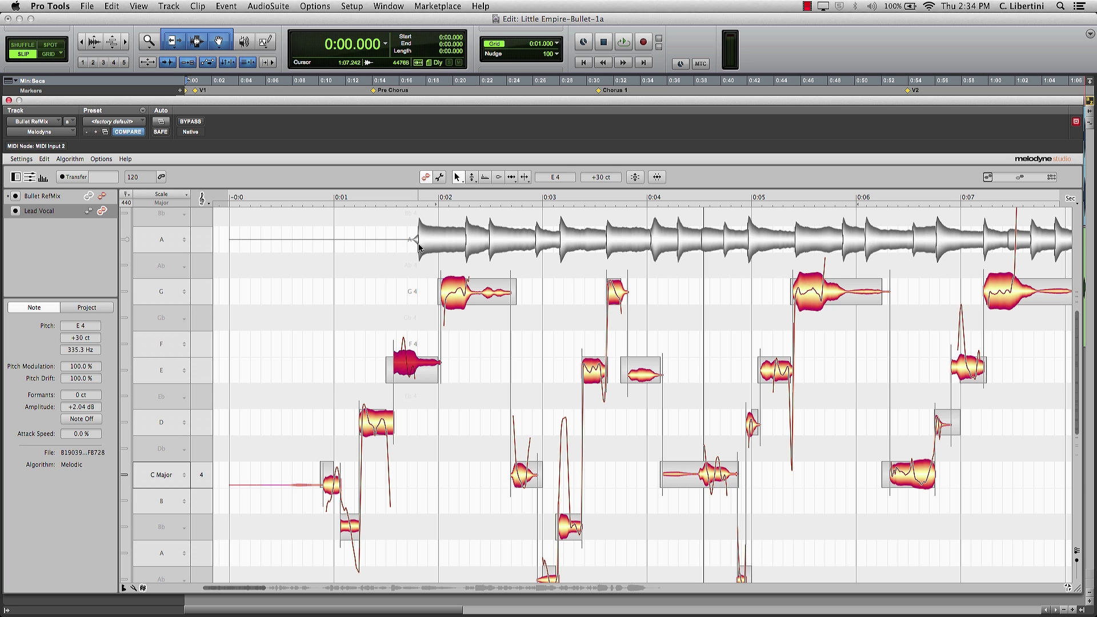
key("space")
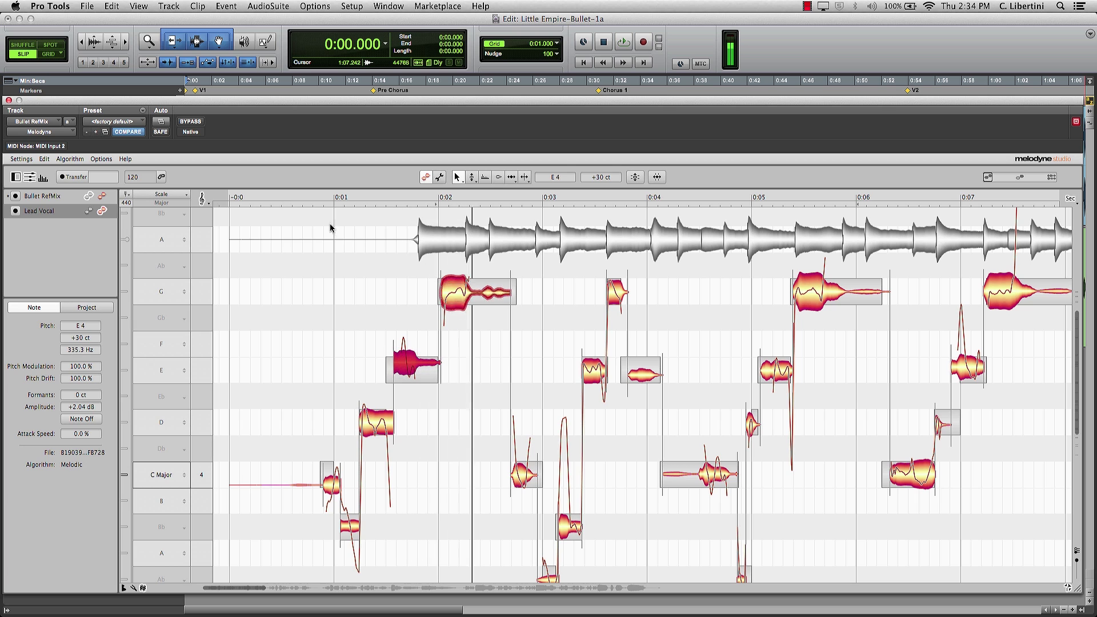
key("space")
Set the editing mix midway between the edited blobs and the other audio, and audition from about 0:01.8
left_click_drag(989, 180, 1008, 178)
key("space")
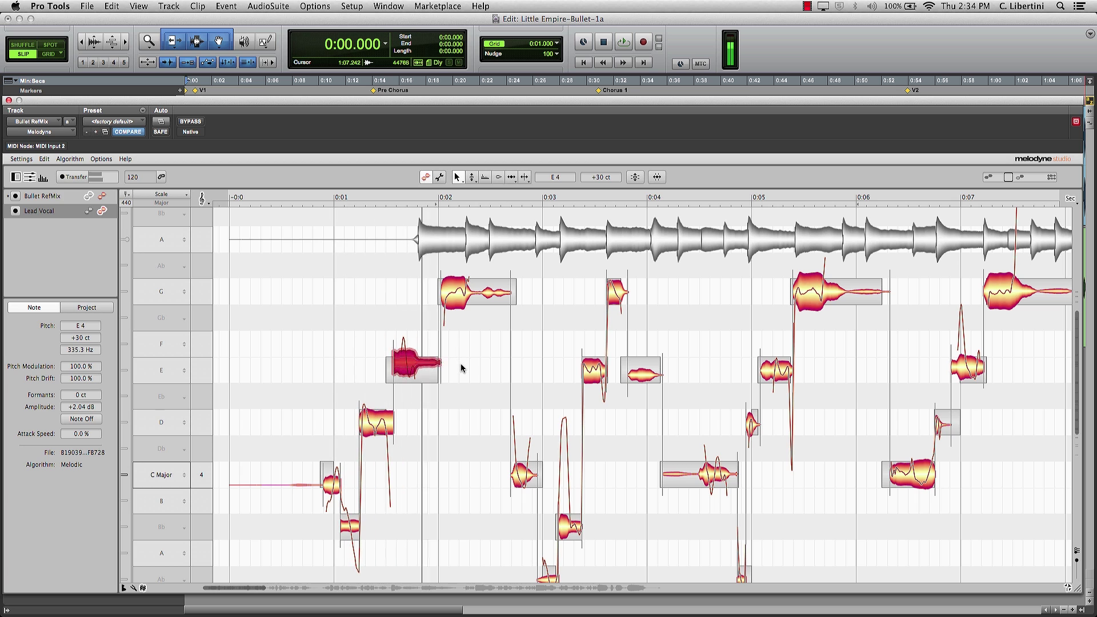
left_click(466, 361)
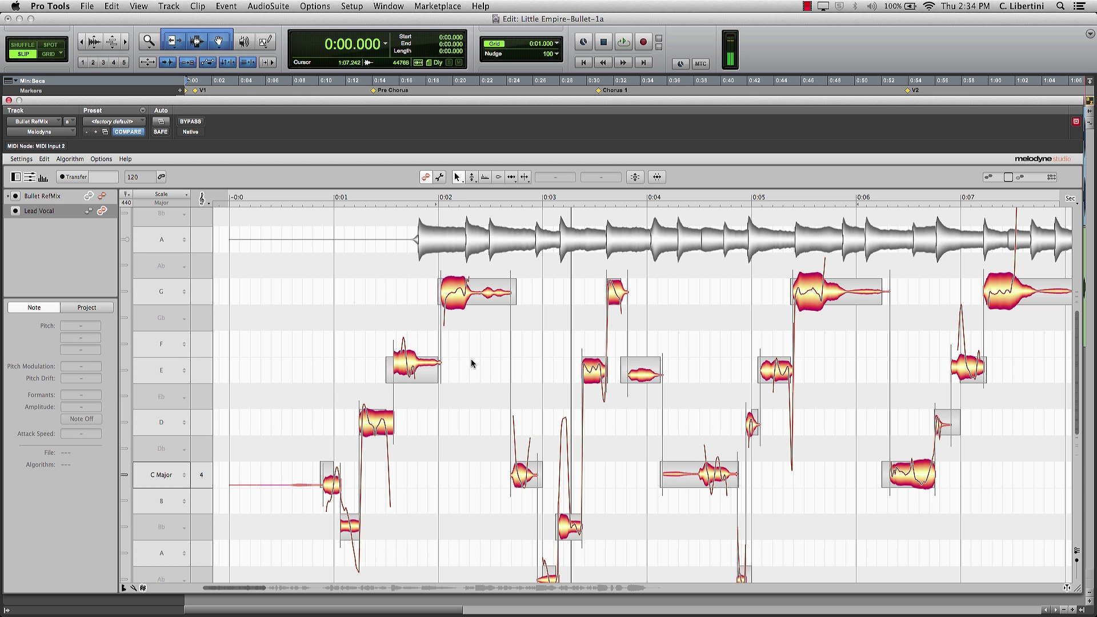
right_click(533, 280)
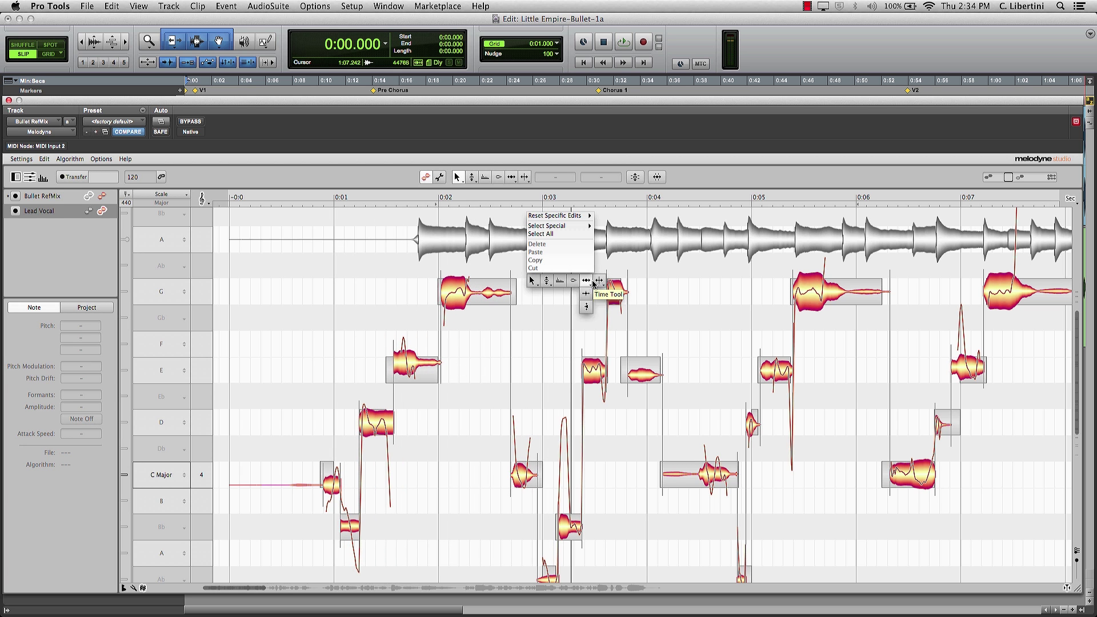
left_click(599, 294)
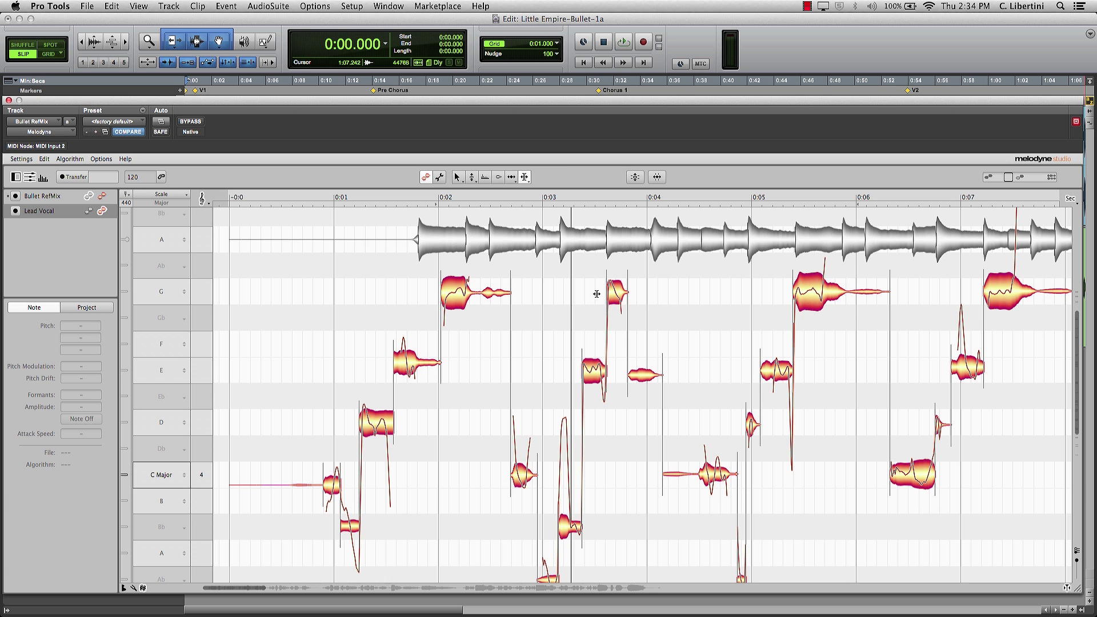
left_click(510, 277)
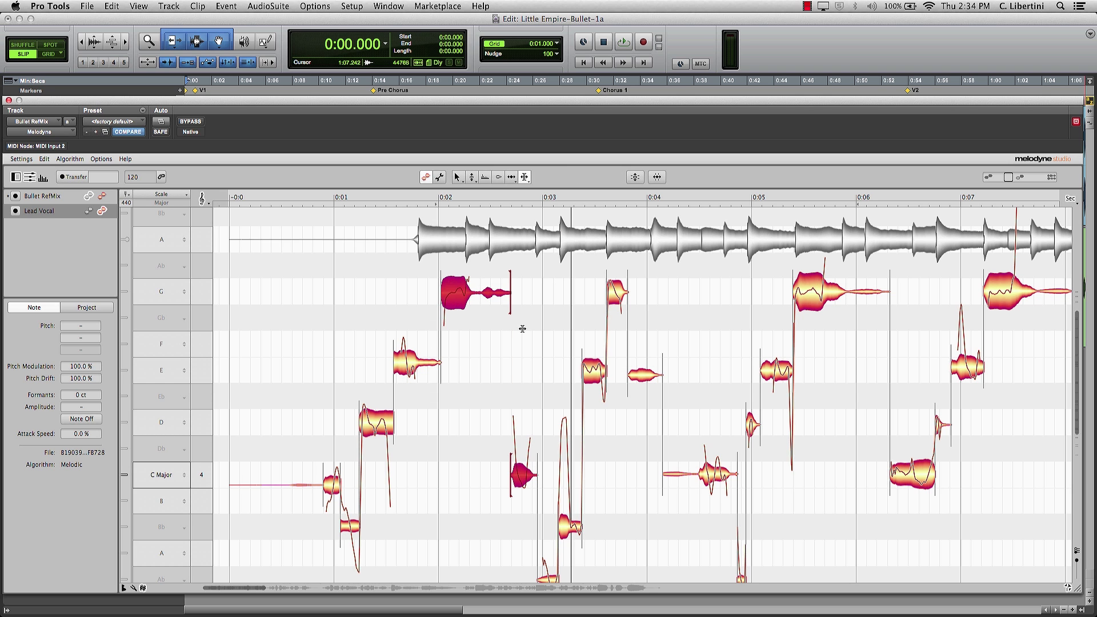
left_click(283, 540)
left_click_drag(283, 540, 467, 291)
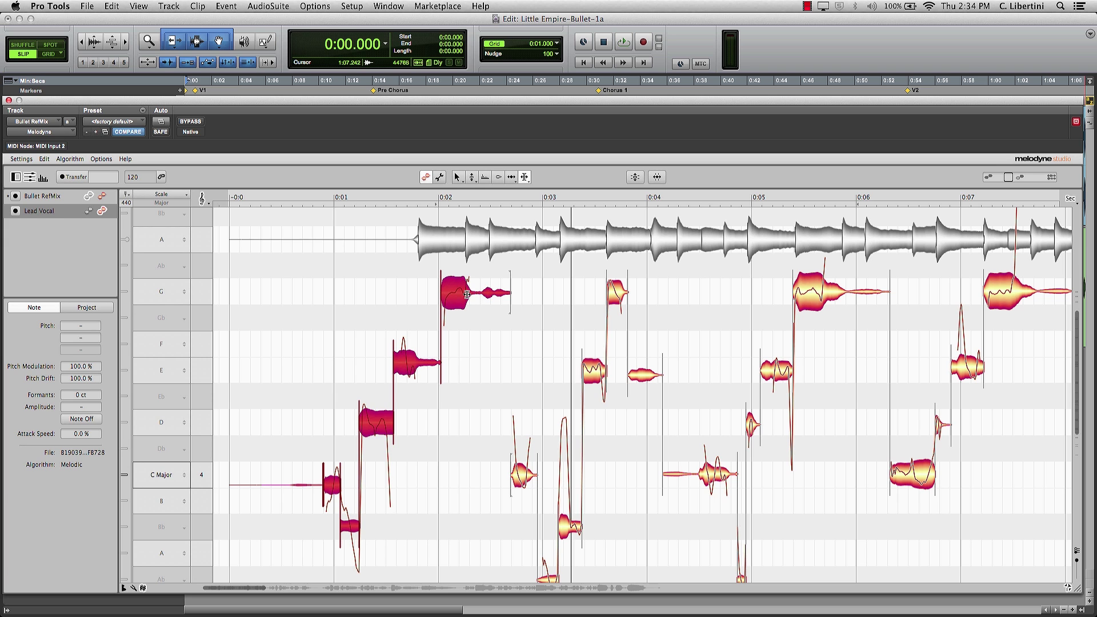
left_click(534, 345)
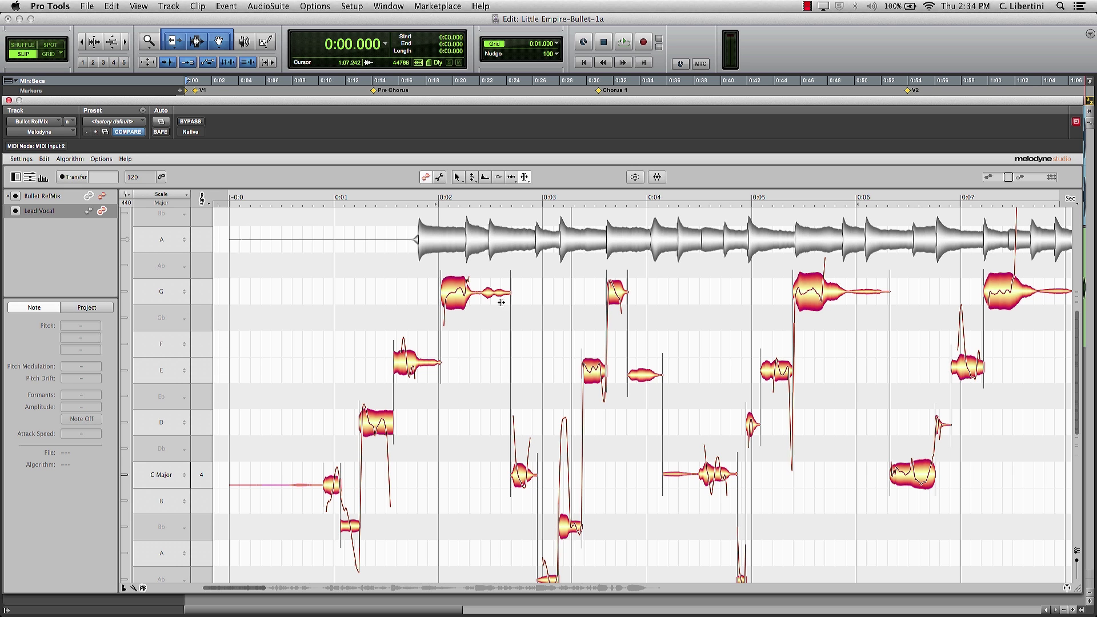
Shift the five opening vocal notes, up to the G4 at 0:02, later so the E4 note starts with the reference track's first attack at about 0:01.8
right_click(439, 398)
left_click(394, 400)
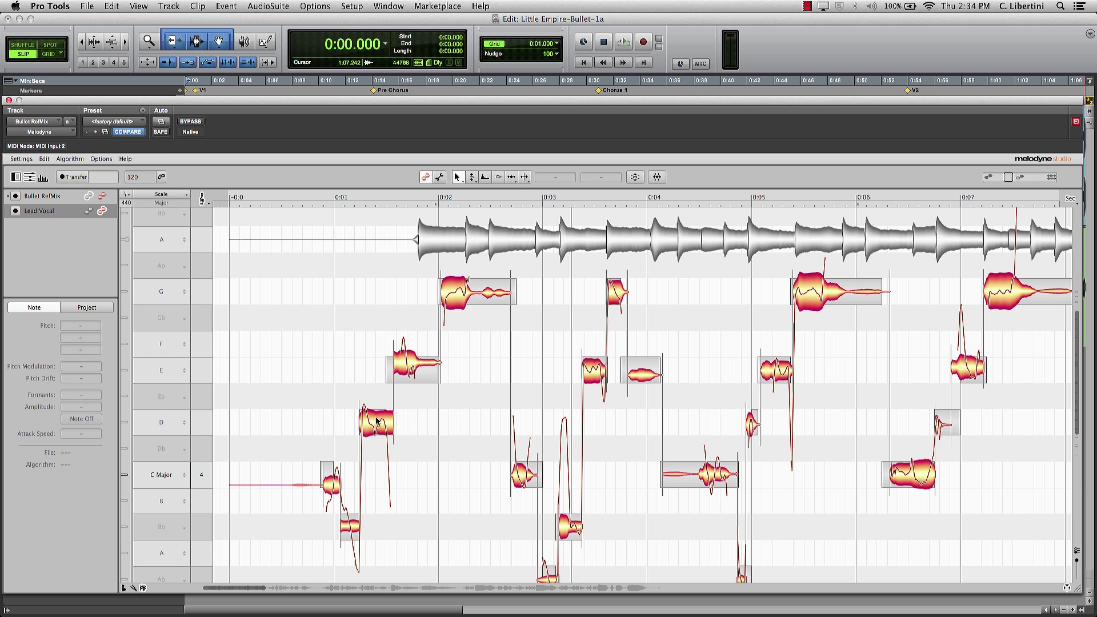
left_click_drag(282, 547, 493, 277)
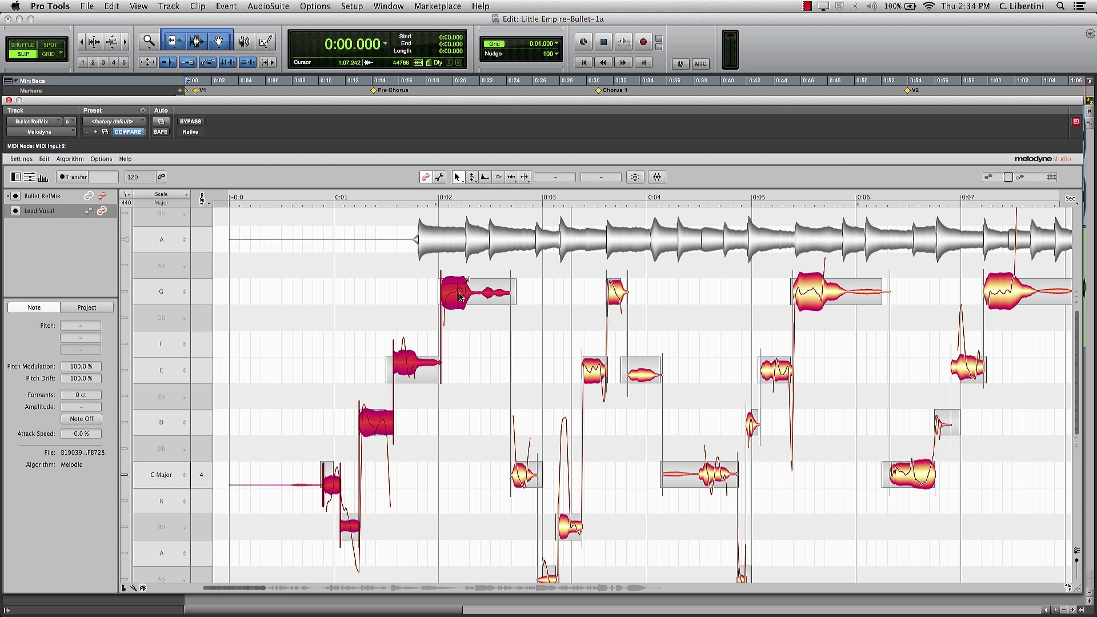
right_click(474, 352)
mouse_move(527, 354)
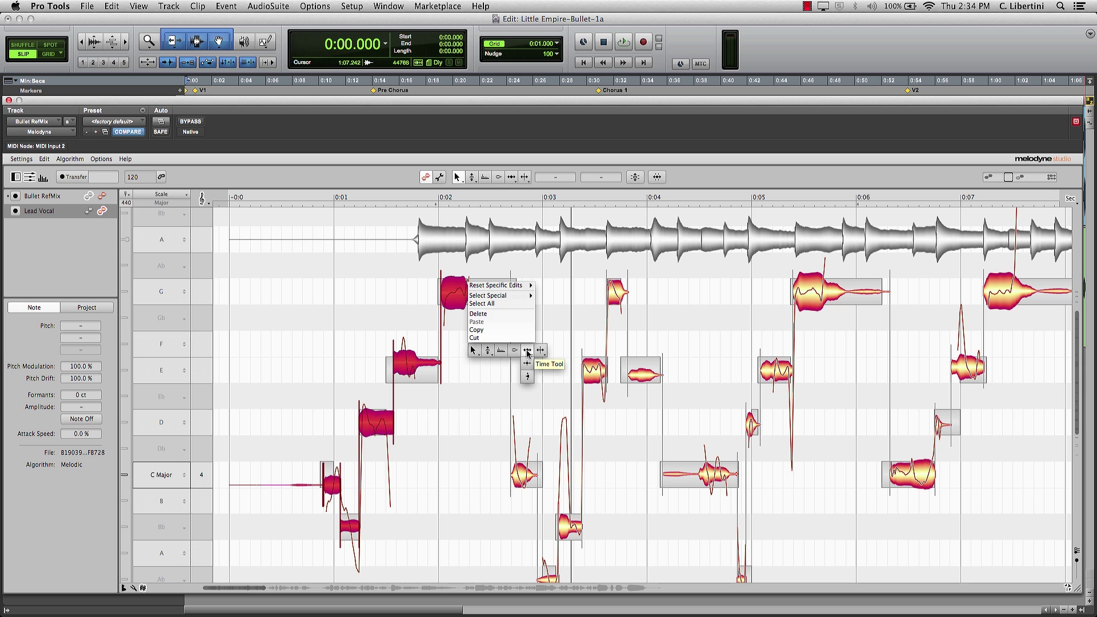
left_click(527, 351)
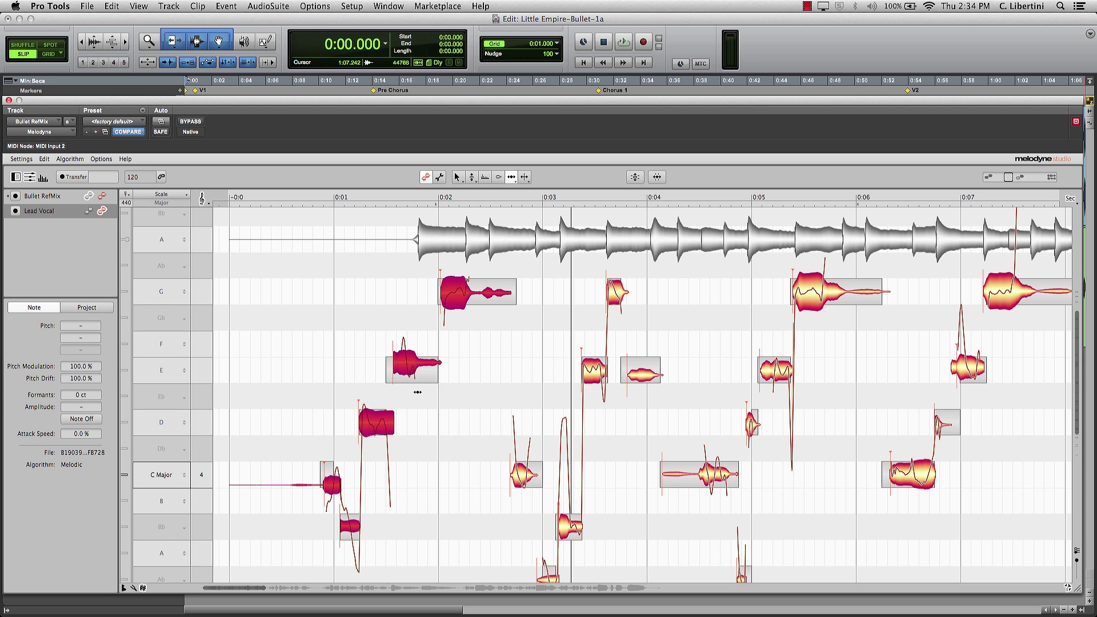
left_click_drag(407, 362, 432, 364)
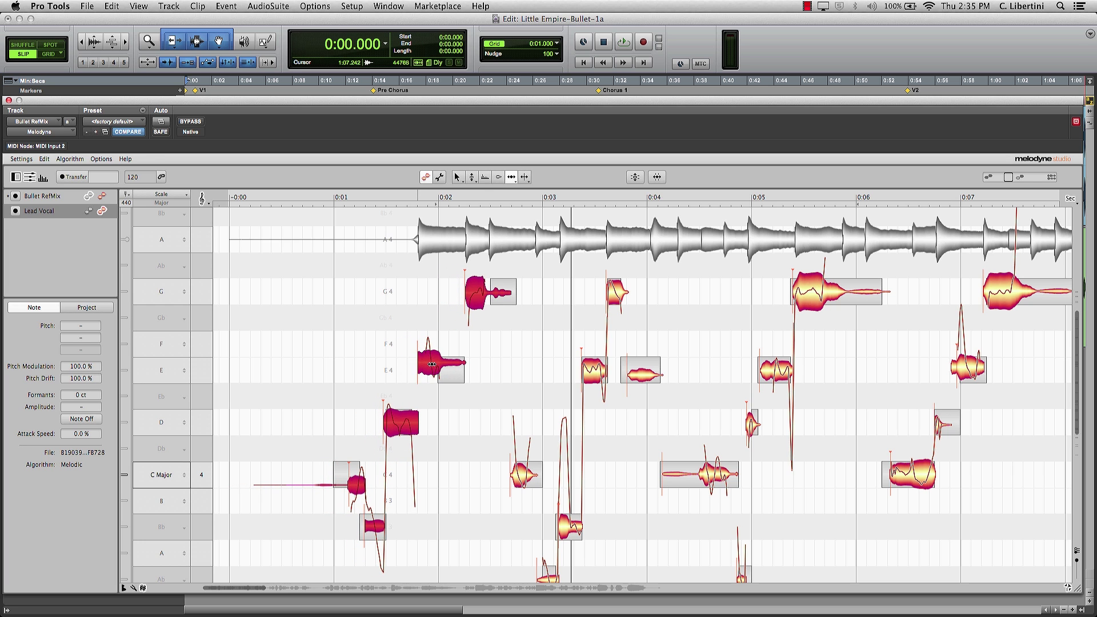
left_click(487, 333)
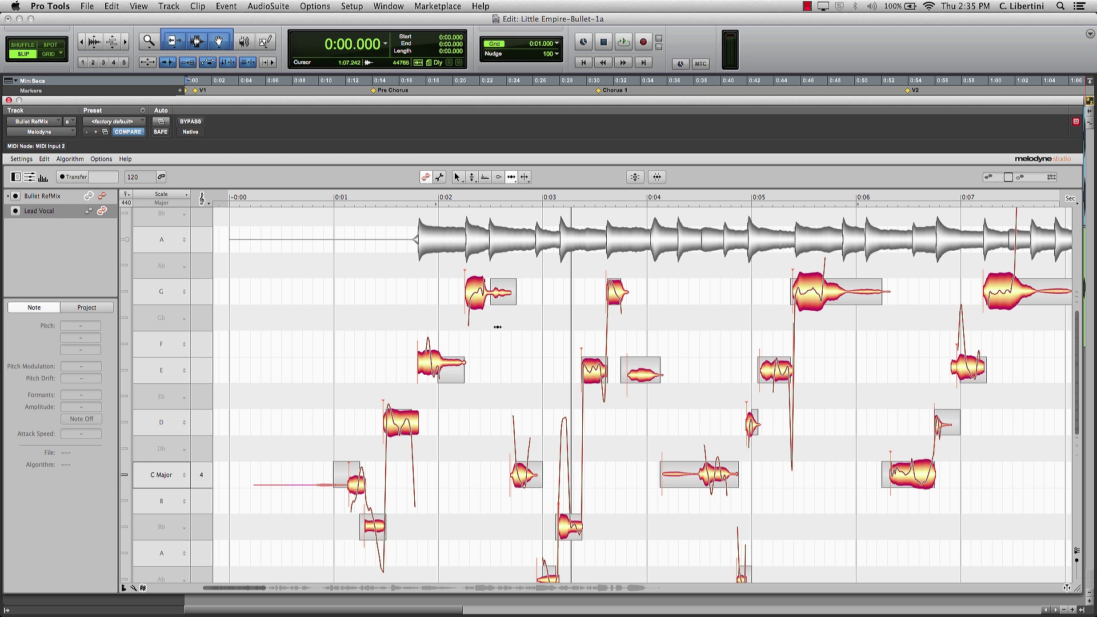
Raise the amplitude of the E4 note starting at about 0:01.8 to +3.48 dB
right_click(508, 340)
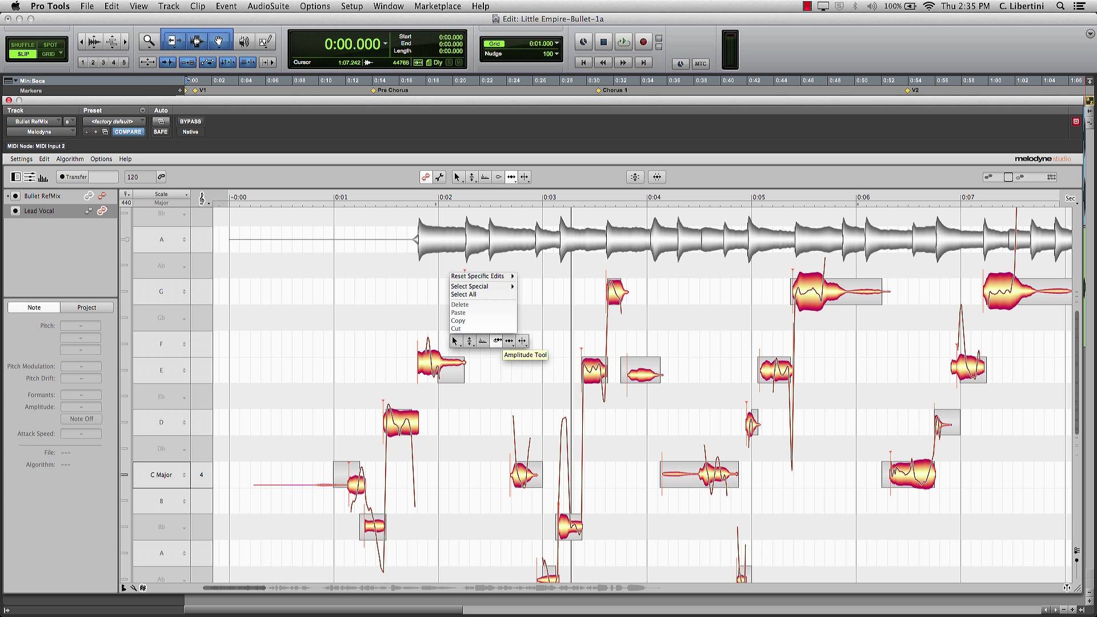
left_click(489, 345)
left_click(433, 362)
left_click_drag(433, 363, 433, 359)
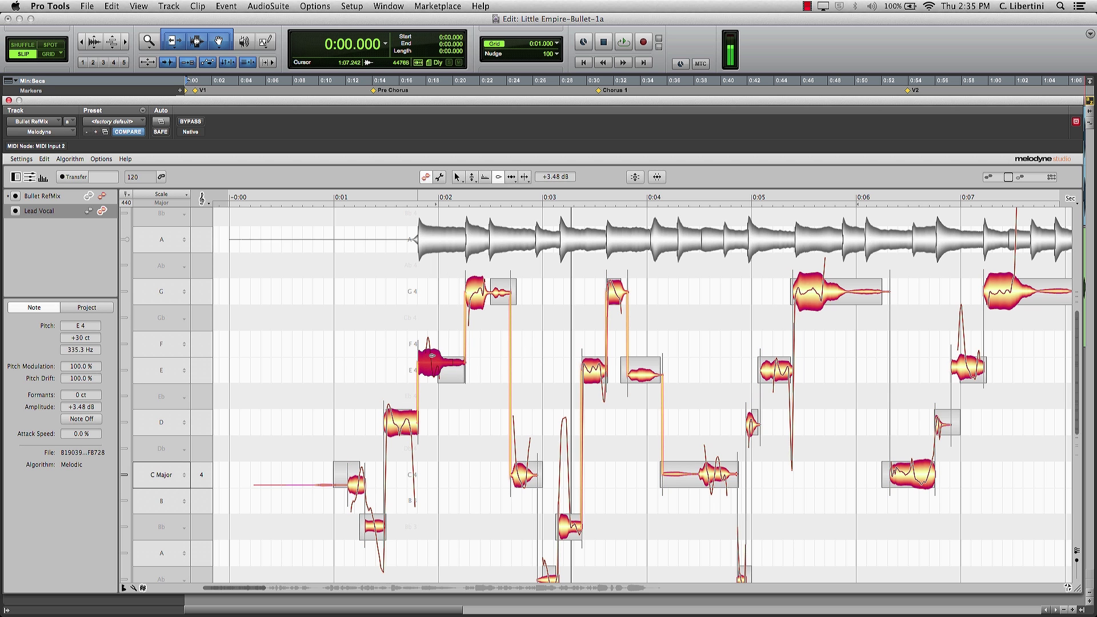
left_click(488, 352)
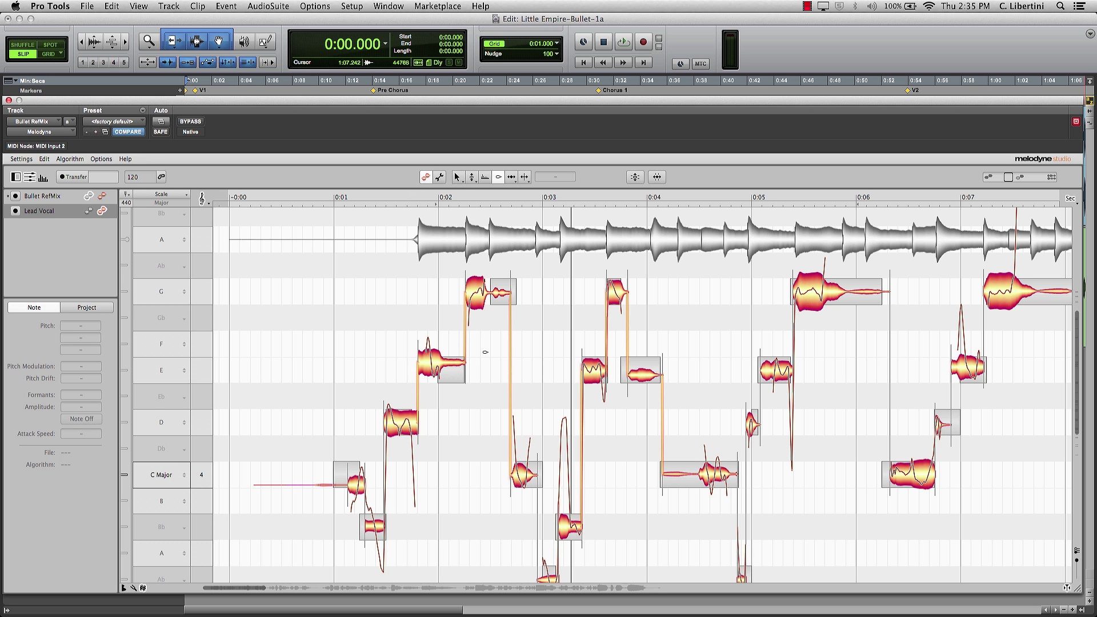
Soften the amplitude transitions from the shifted E4 note into the G4 note after 0:02, and from that G4 into the following C4 note
right_click(485, 351)
left_click(464, 364)
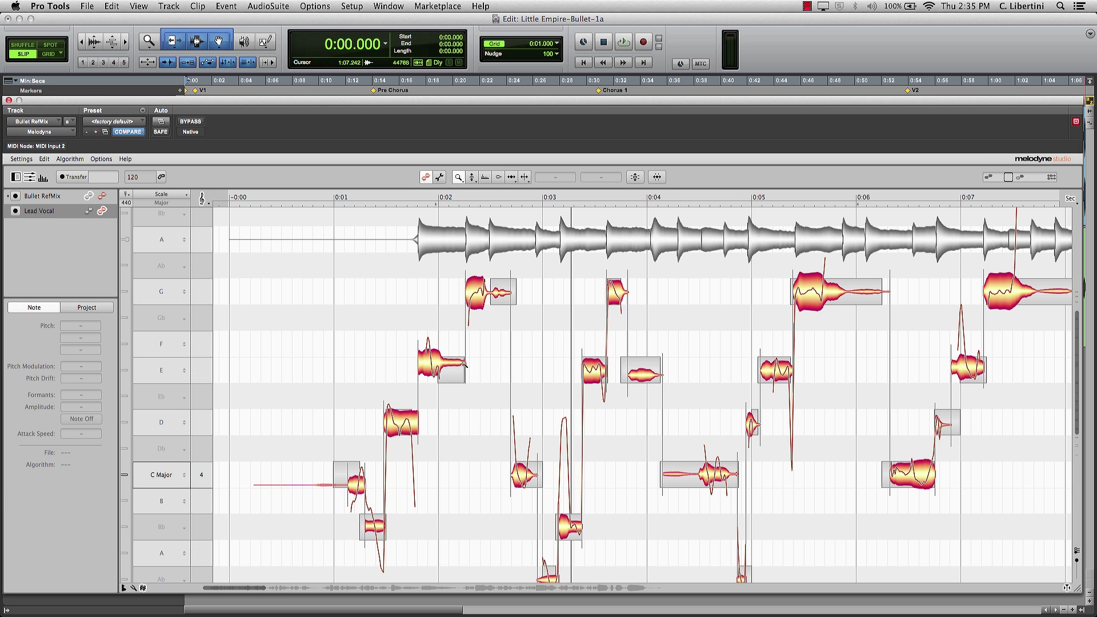
left_click(464, 364)
right_click(527, 346)
left_click(534, 327)
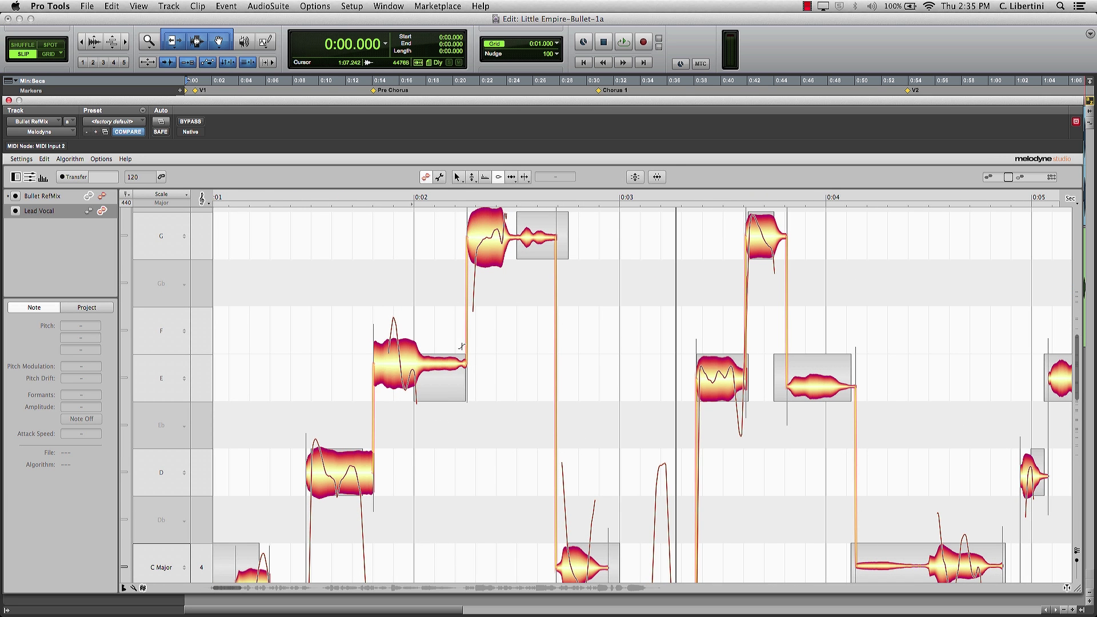
mouse_move(461, 362)
left_mouse_down()
mouse_move(457, 349)
mouse_move(461, 358)
left_mouse_up()
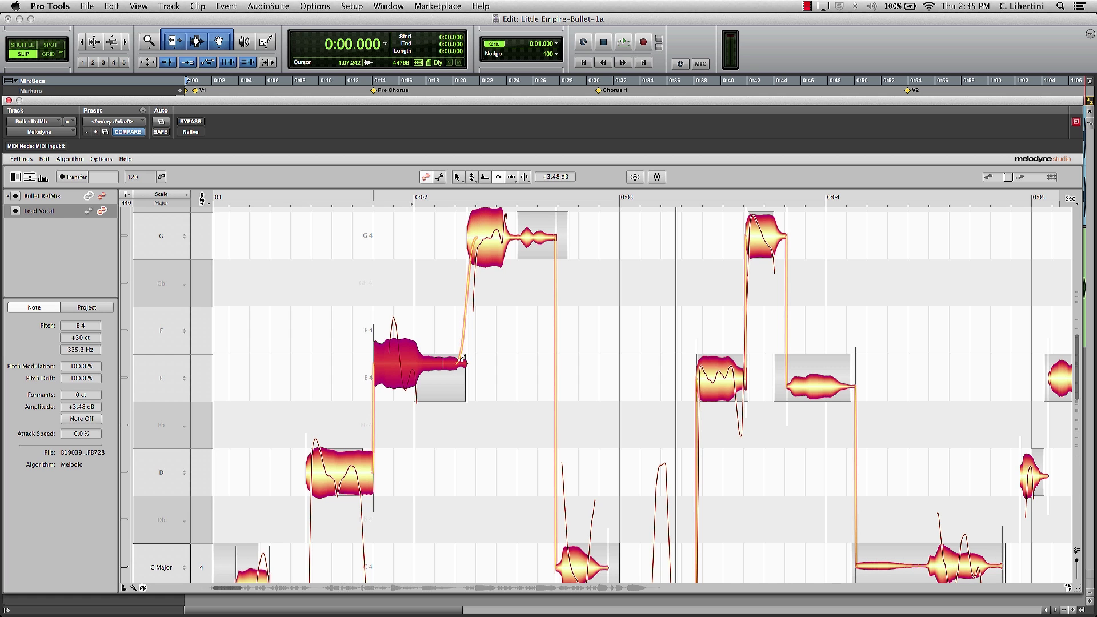
left_click(548, 240)
left_click_drag(550, 252, 558, 238)
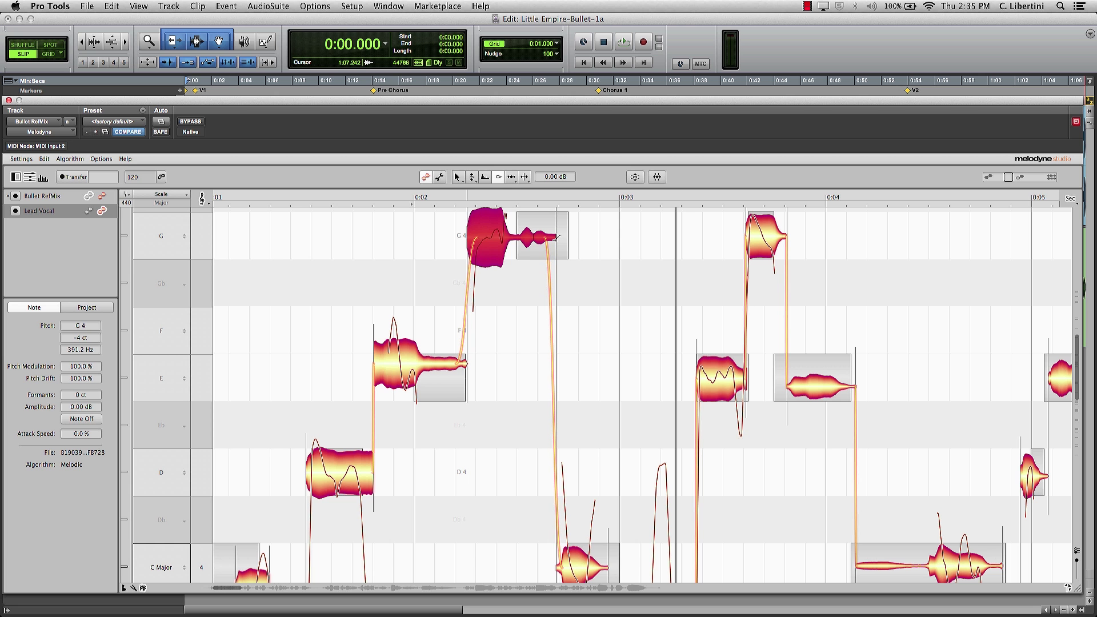
Audition the shifted opening phrase with the reference track from before 0:01 to about 0:05
right_click(600, 274)
left_click(560, 286)
left_click_drag(588, 430, 466, 335)
right_click(598, 391)
left_click(597, 379)
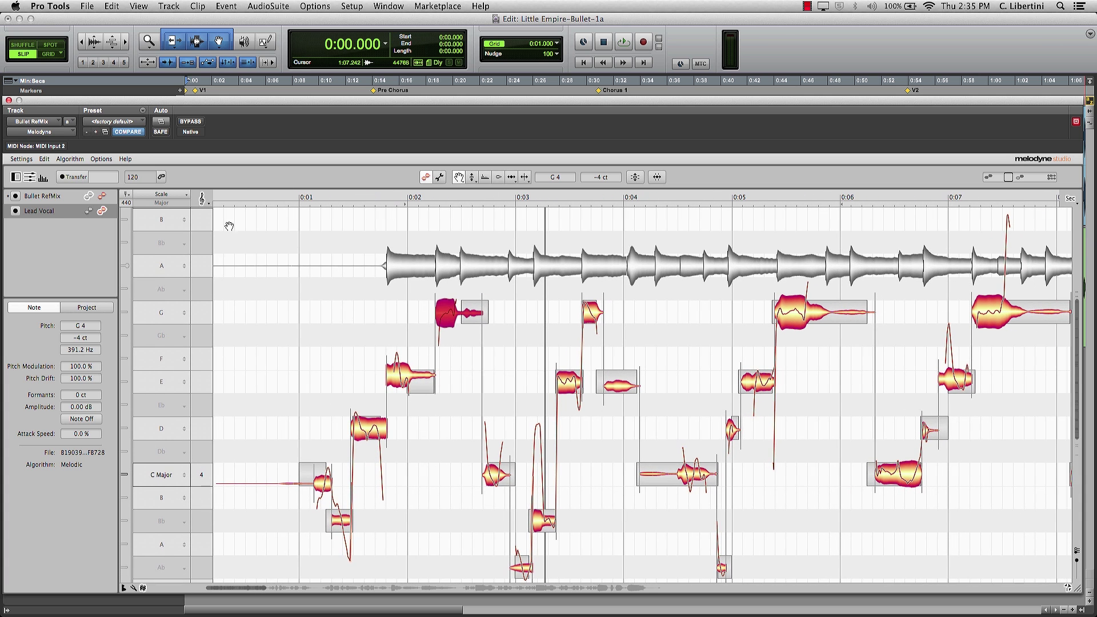
left_click(240, 197)
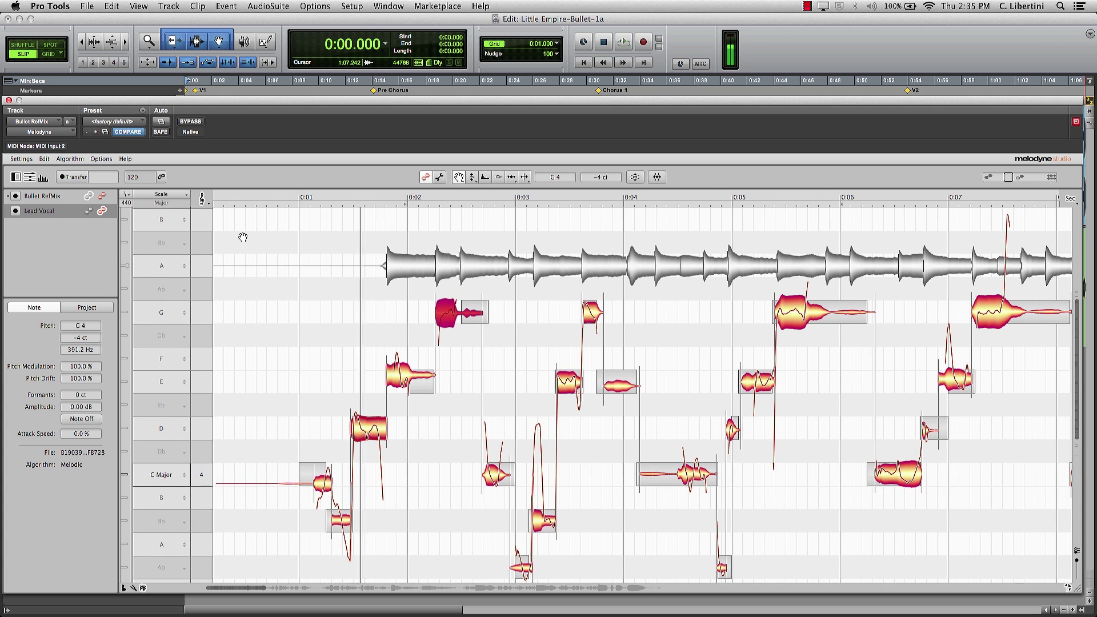
right_click(285, 312)
left_click(282, 301)
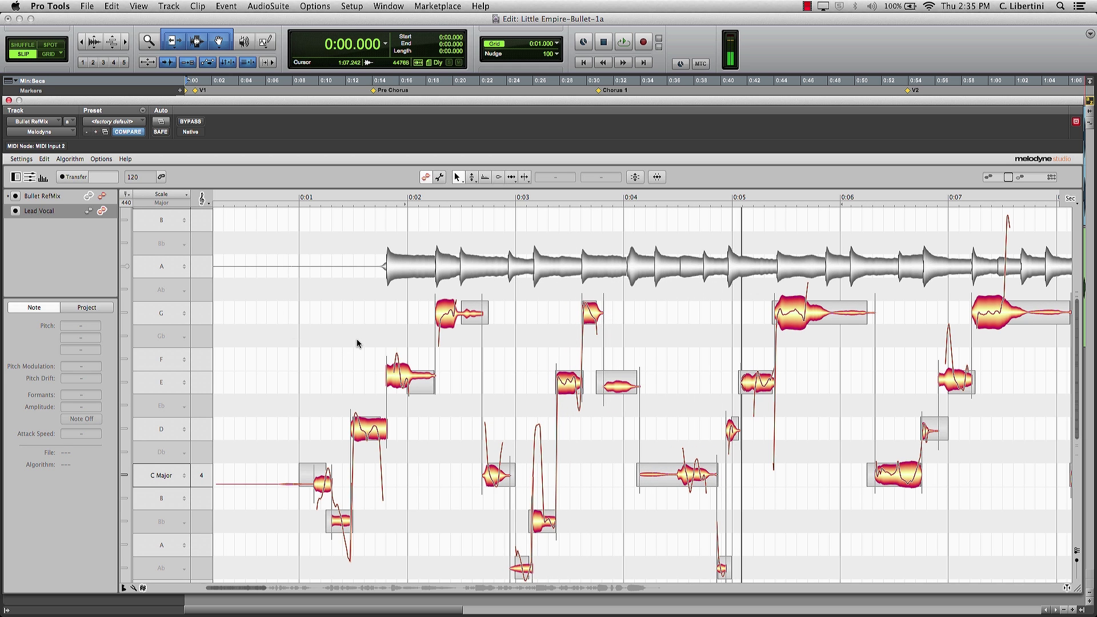
Audition the vocal with the reference track again from before 0:01 to about 0:13, and return to the Main tool
left_click(265, 195)
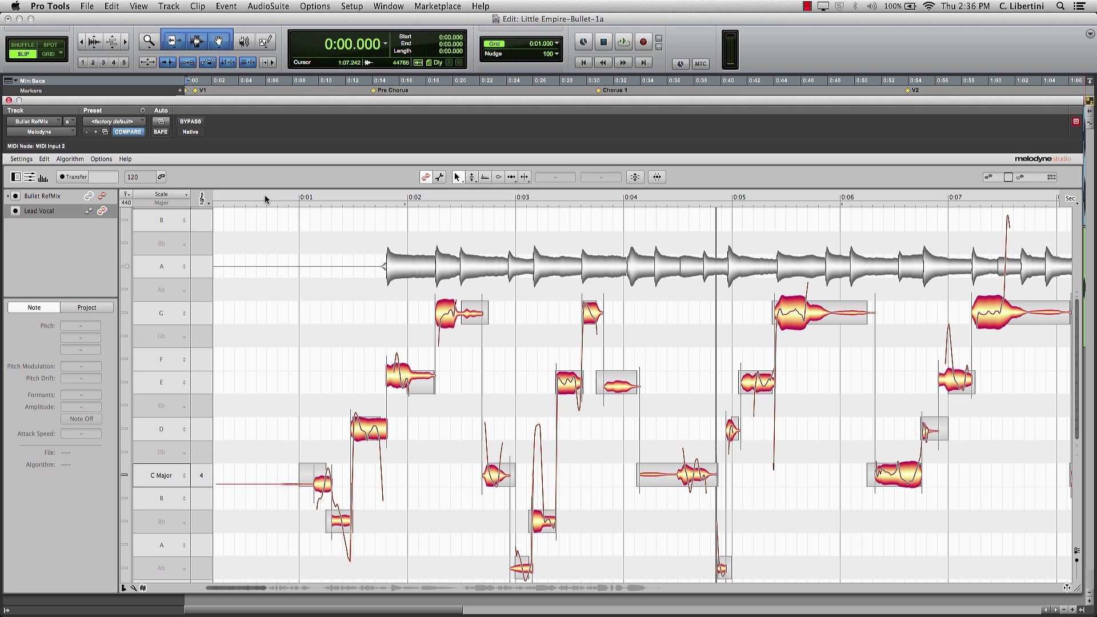
left_click(262, 195)
right_click(451, 380)
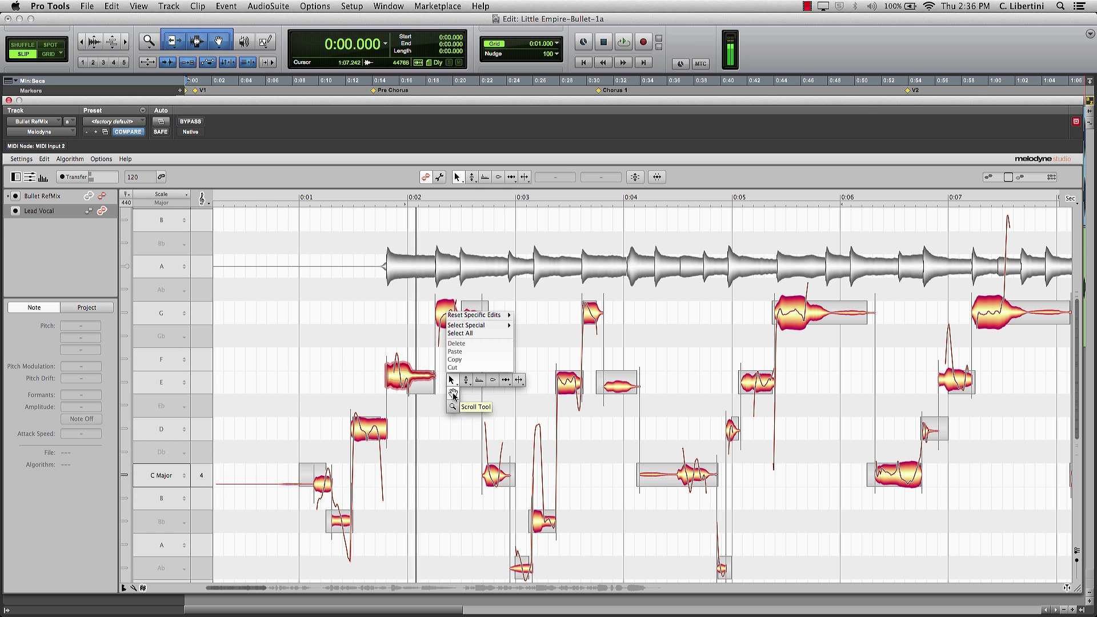
left_click(452, 406)
left_click_drag(452, 406, 425, 387)
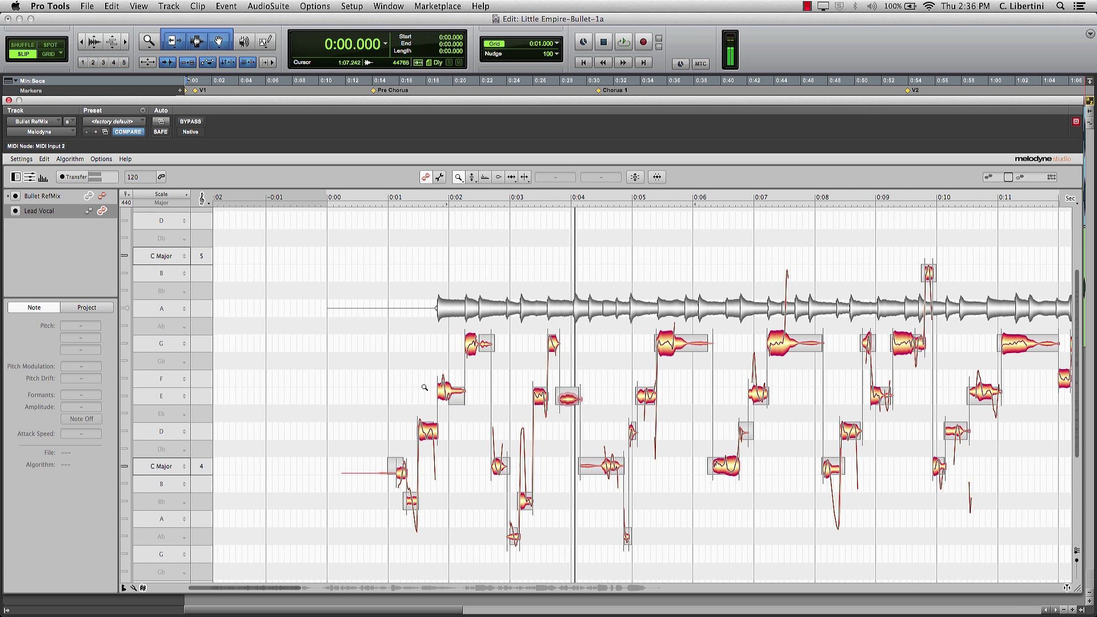
right_click(534, 319)
left_click(550, 394)
left_click_drag(550, 410, 417, 394)
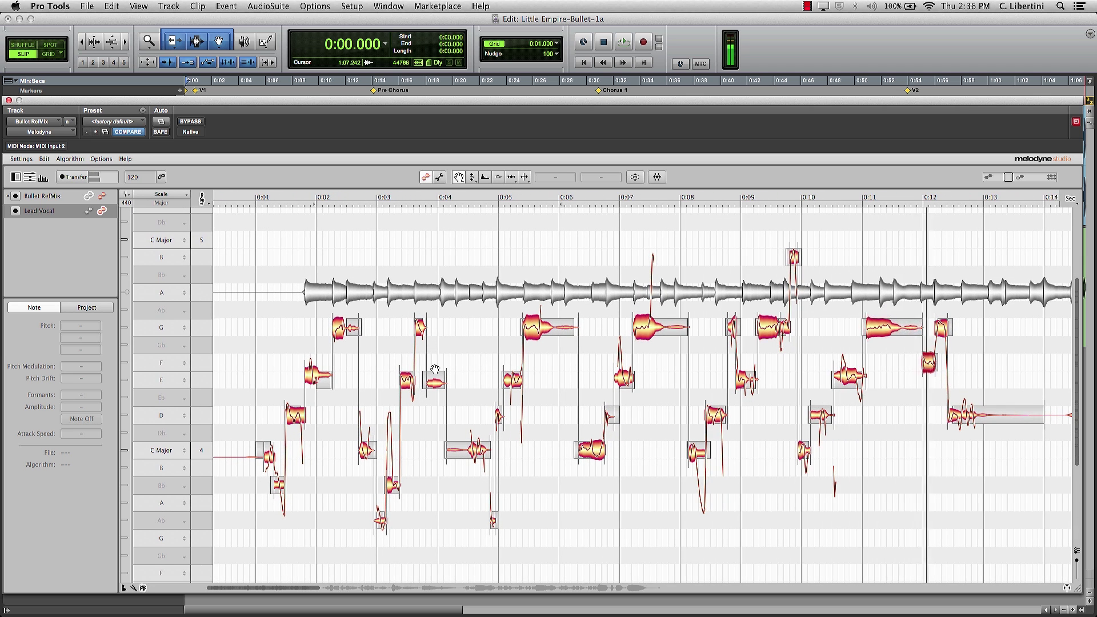
right_click(553, 257)
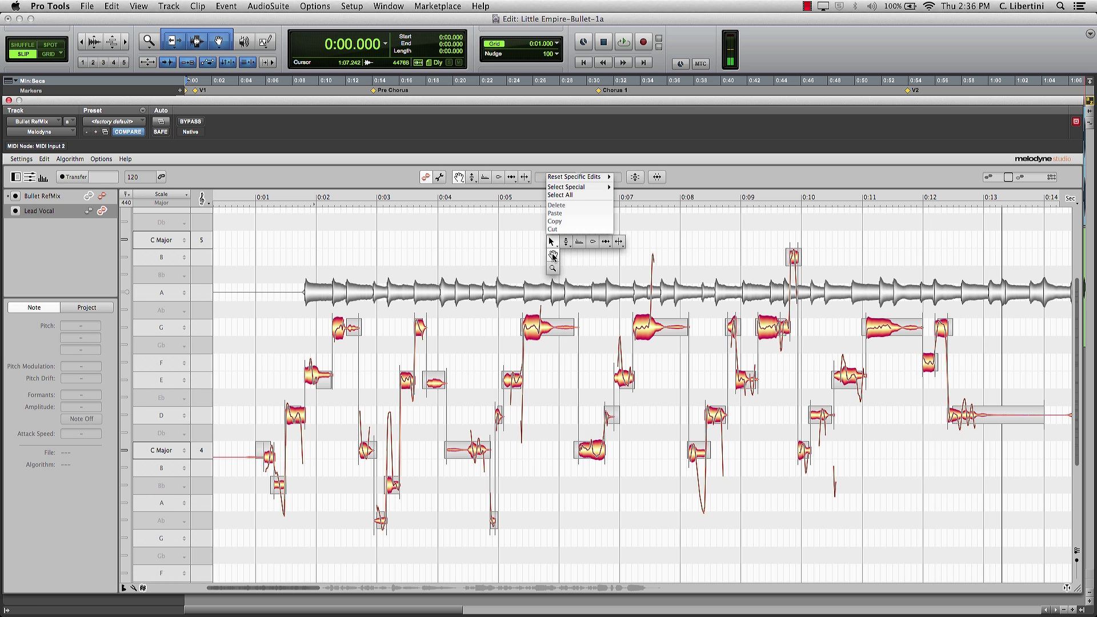
left_click(551, 243)
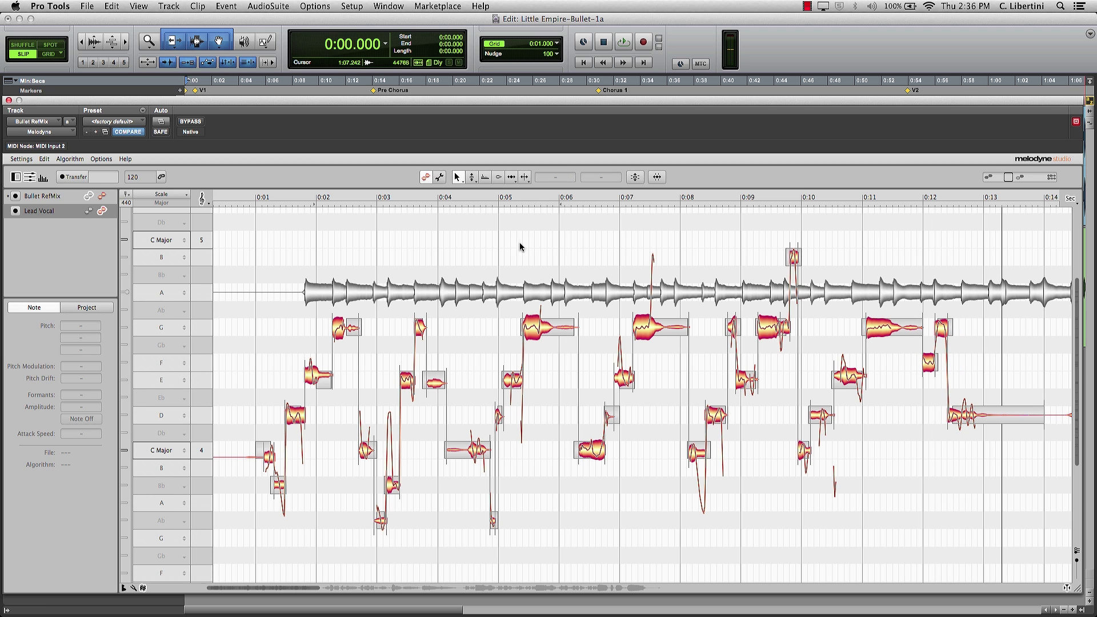
Inspect the pitch of the long G4 notes after 0:07 and 0:05 with the Pitch tool, and clear the selection
right_click(521, 262)
mouse_move(540, 254)
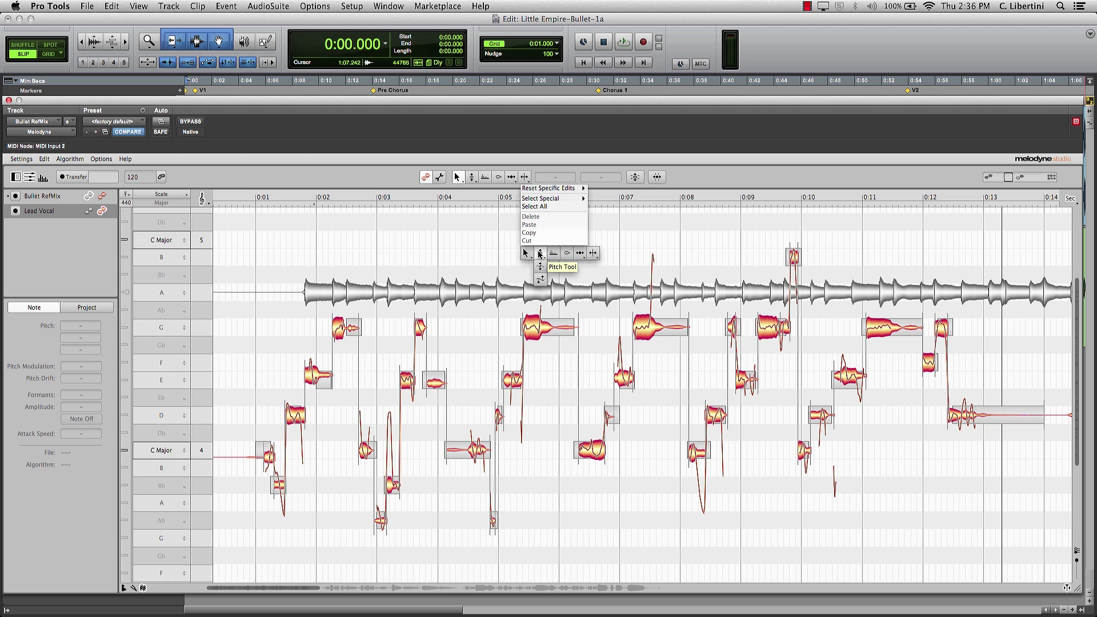
left_click(540, 254)
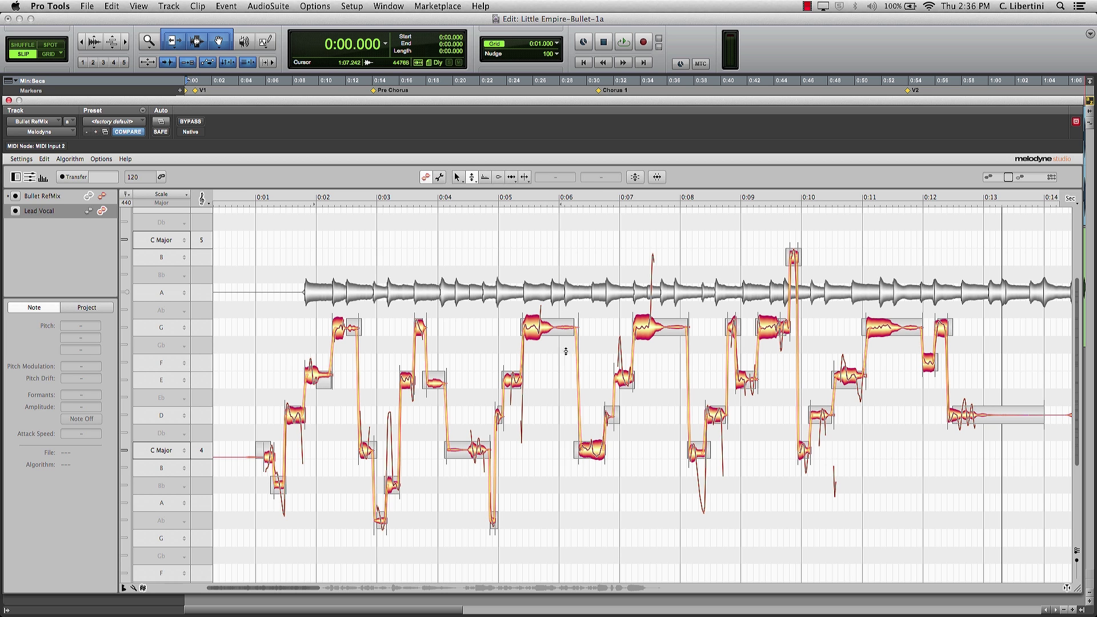
left_click(648, 328)
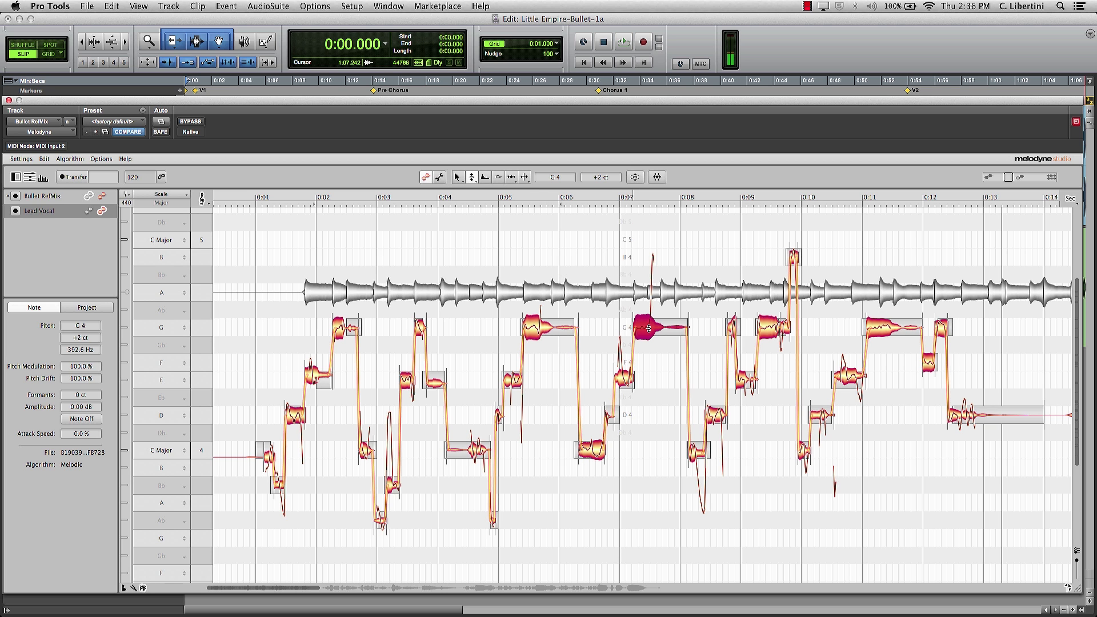
left_click(540, 329)
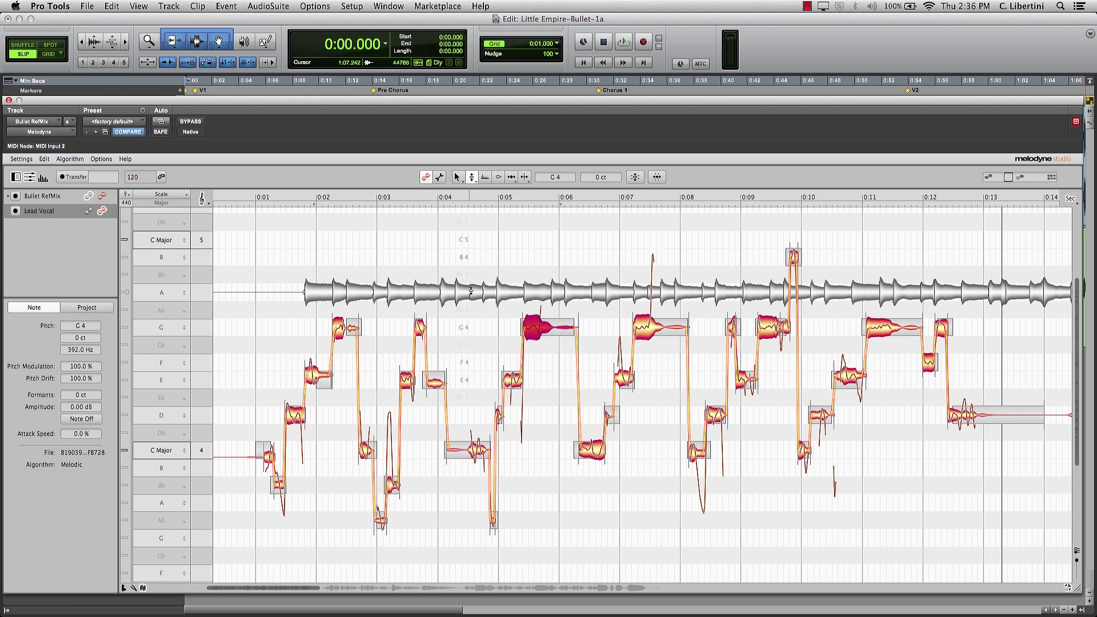
left_click(530, 492)
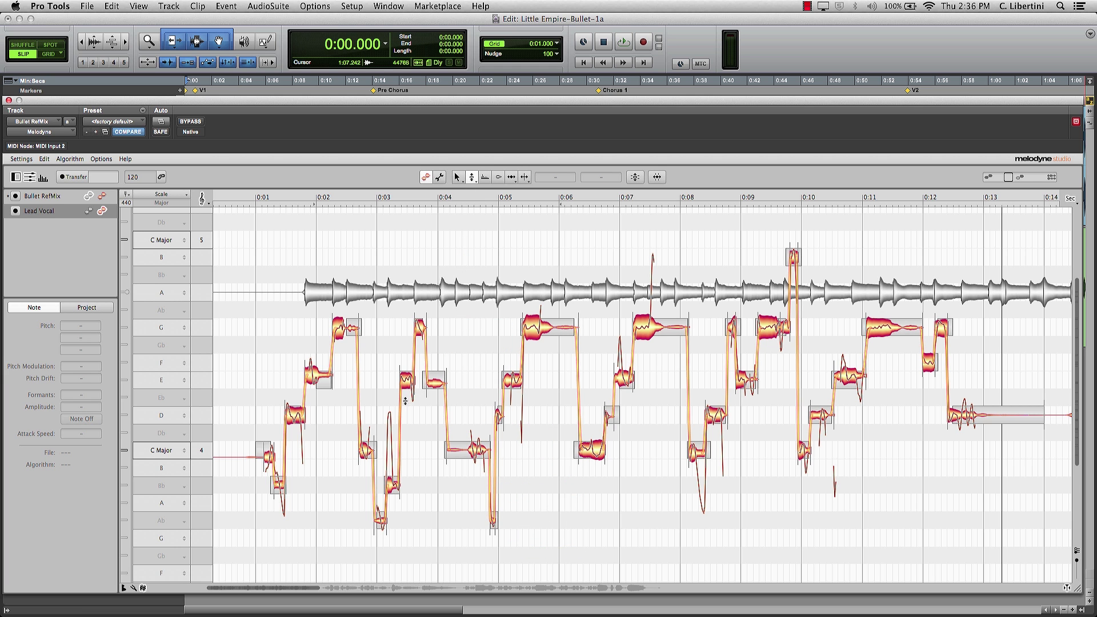
Start pitch correction on all Lead Vocal notes from 0:01 to about 0:13 with Snap to C Major enabled
left_click_drag(257, 541, 985, 239)
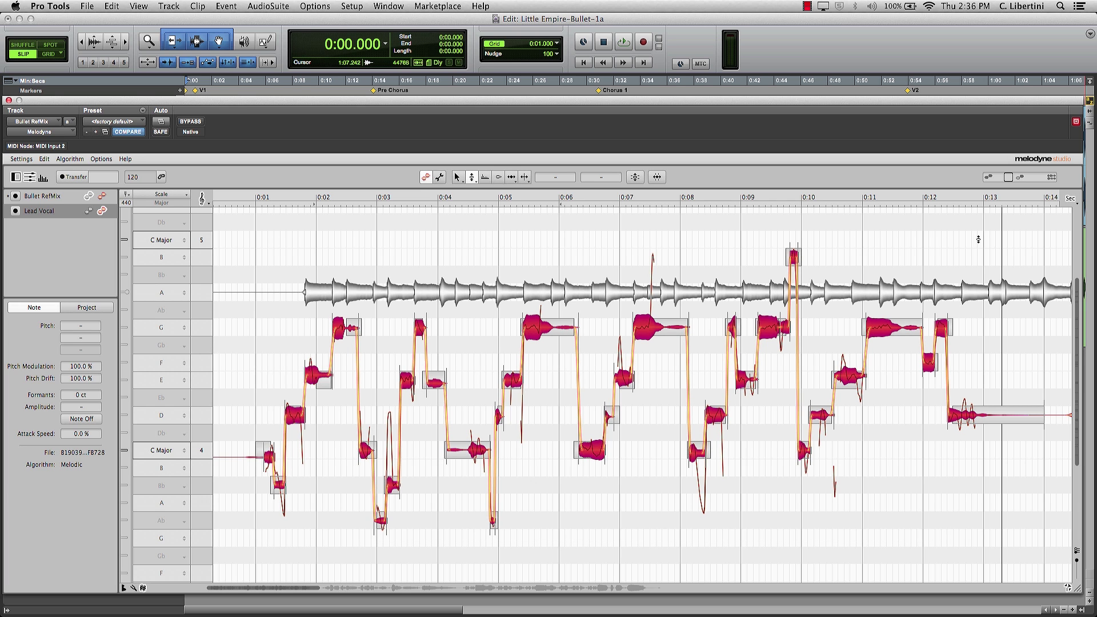
left_click(637, 177)
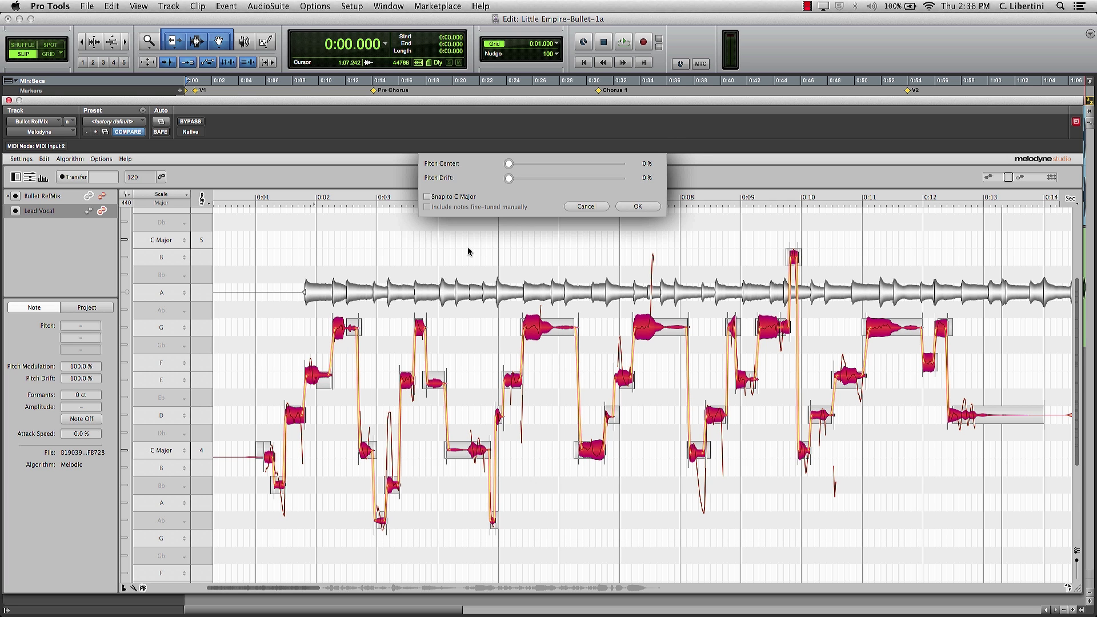
left_click(427, 197)
left_click(428, 197)
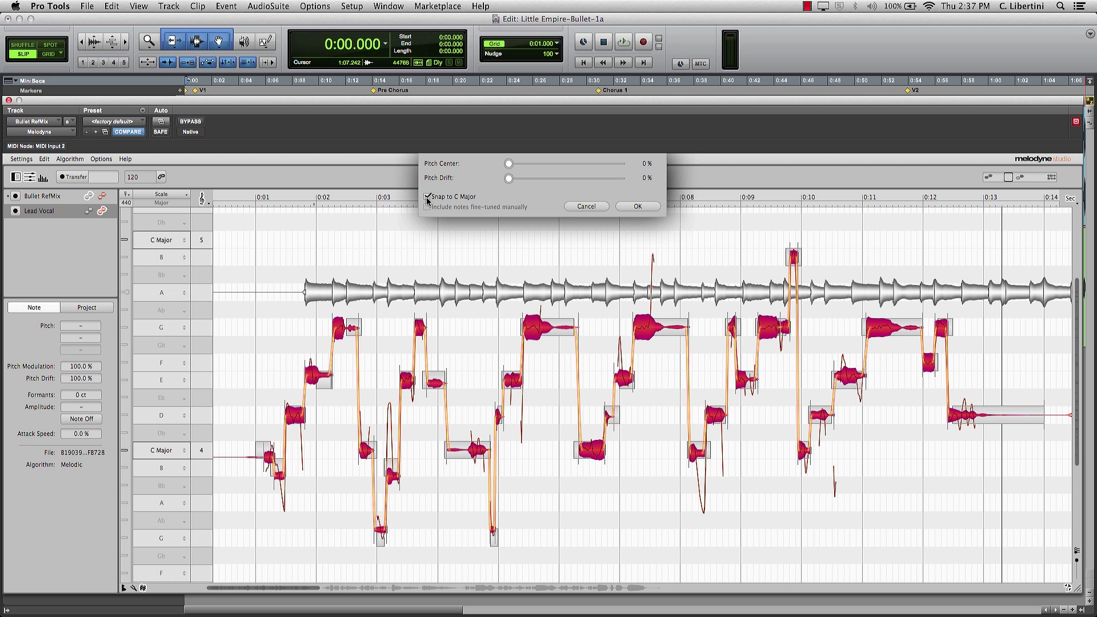
left_click(428, 197)
left_click(428, 197)
left_click(427, 197)
left_click(427, 197)
left_click(427, 197)
Apply the pitch correction to the selected vocal notes with Pitch Center at 100% and Pitch Drift at 20%
left_click_drag(510, 166, 625, 175)
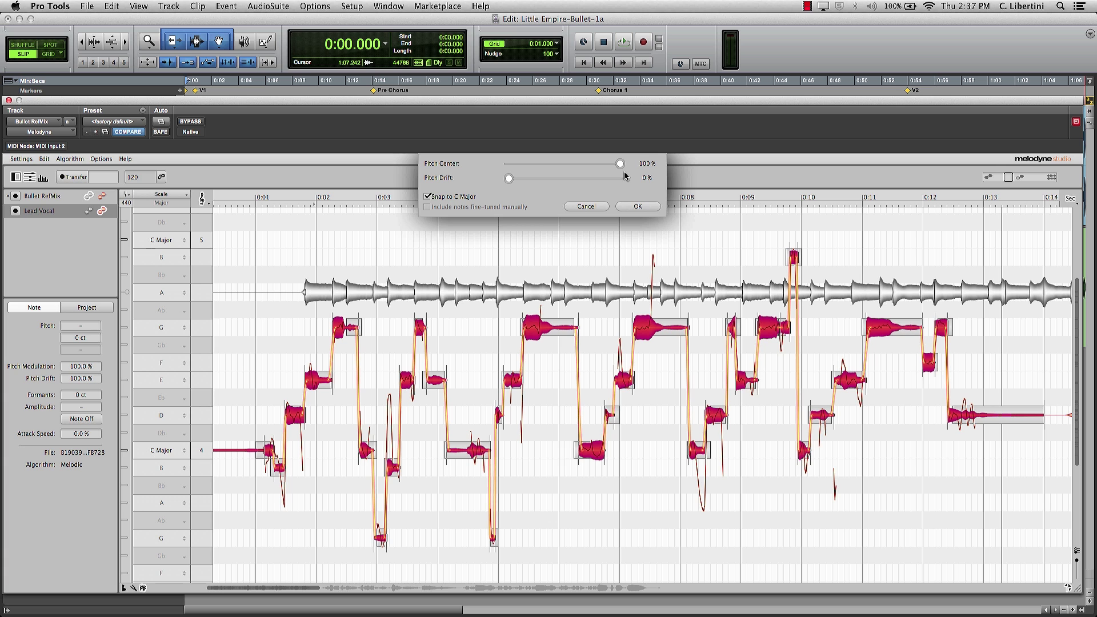
left_click_drag(620, 163, 505, 167)
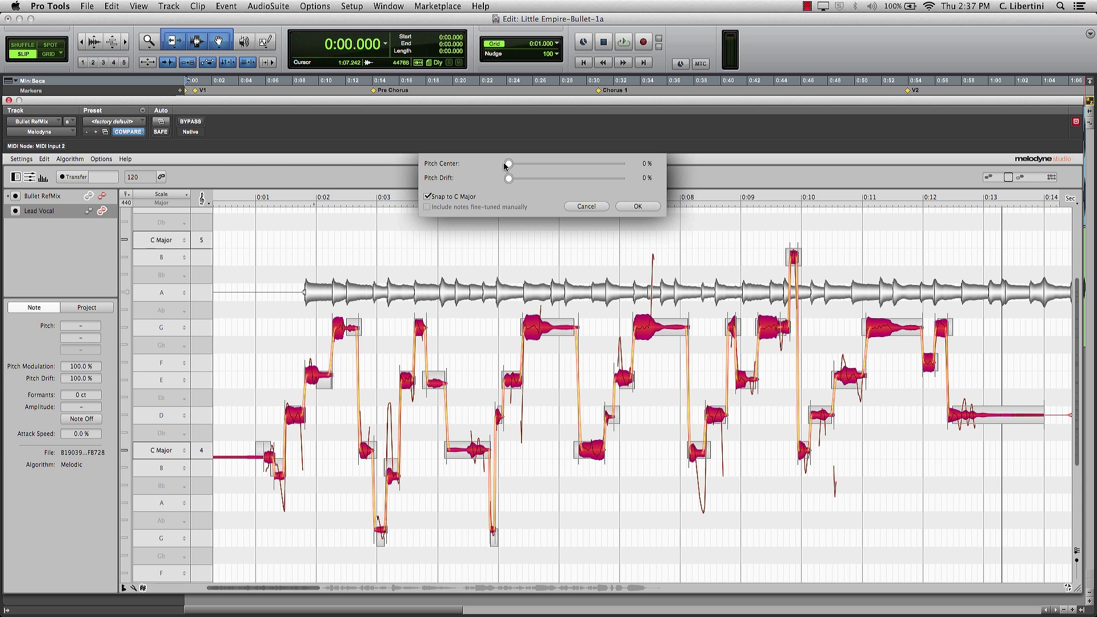
left_click_drag(514, 163, 621, 171)
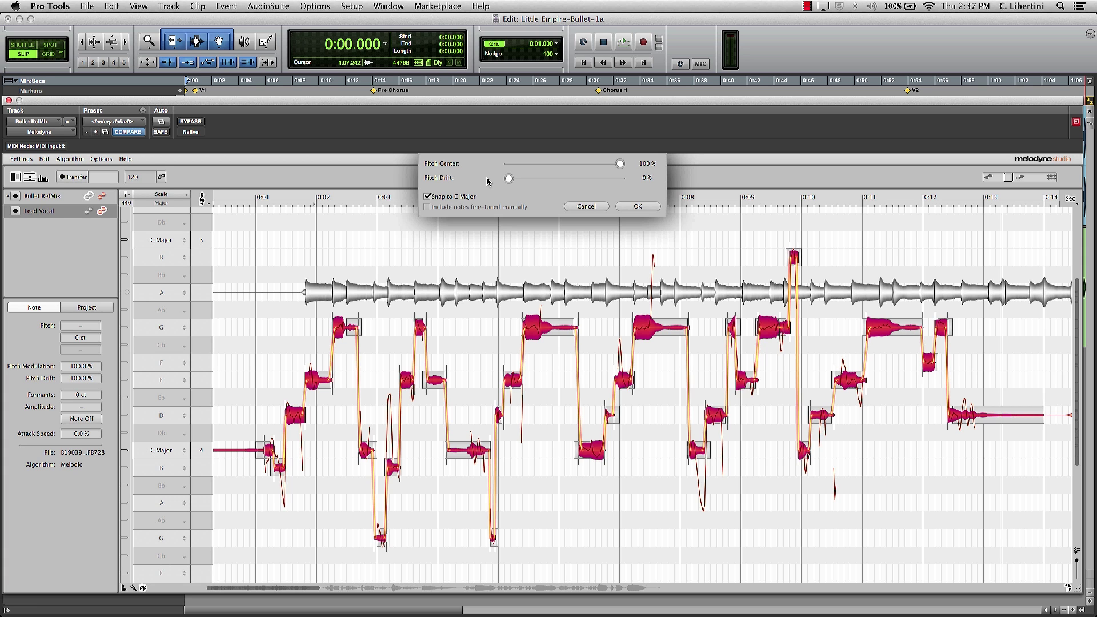
left_click_drag(508, 181, 531, 182)
left_click(636, 206)
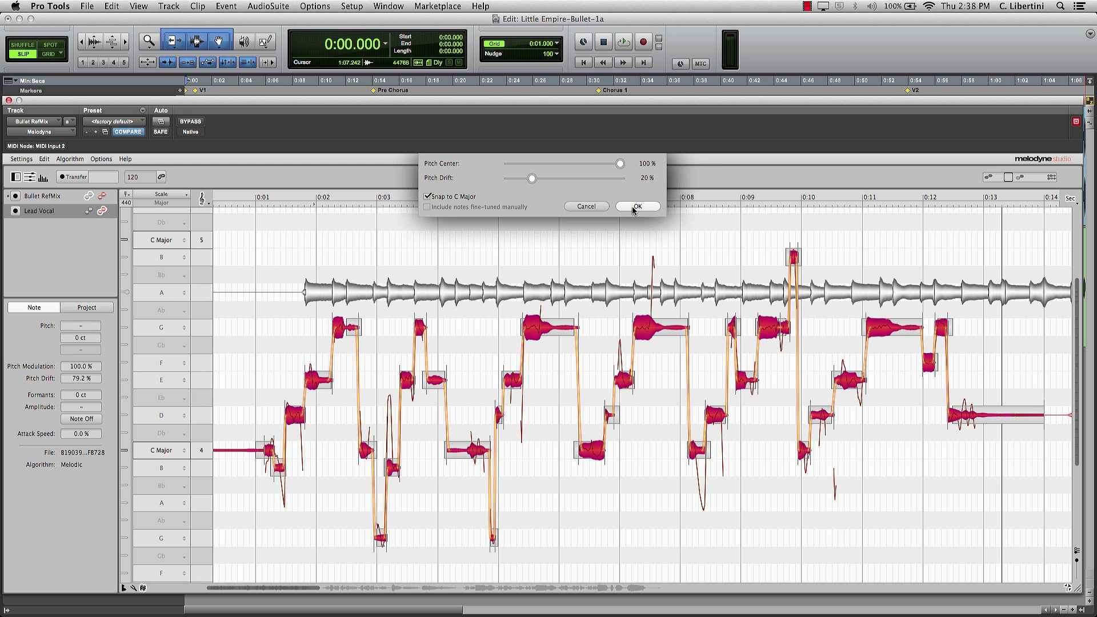
Return to the Main tool and audition the pitch-corrected vocal with the reference track from 0:01 to about 0:13
left_click(321, 220)
right_click(311, 236)
left_click(293, 237)
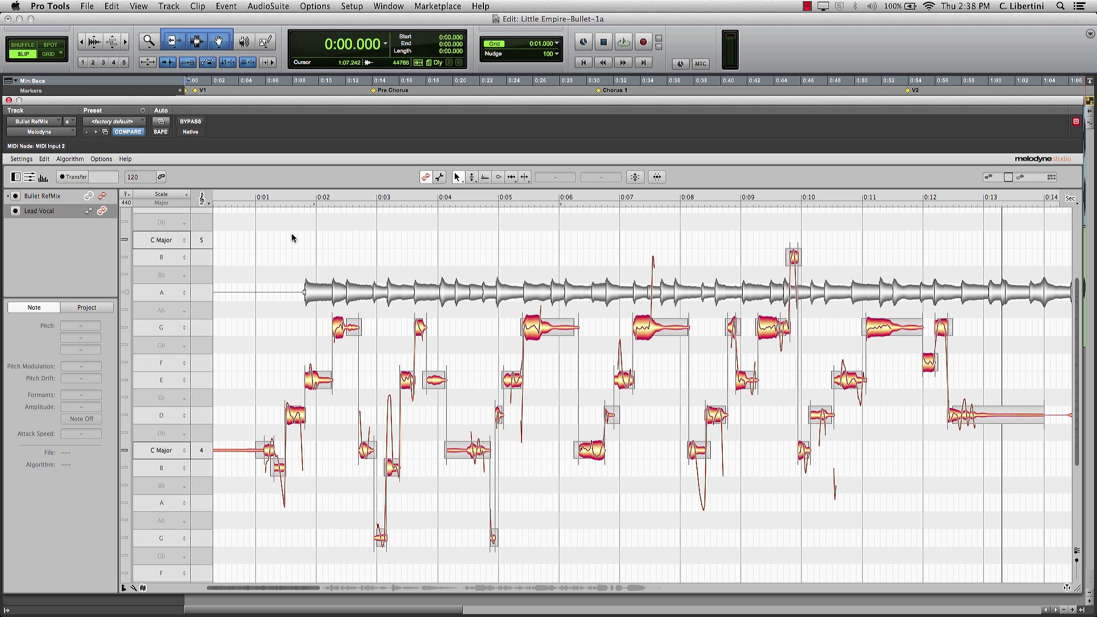
left_click(253, 198)
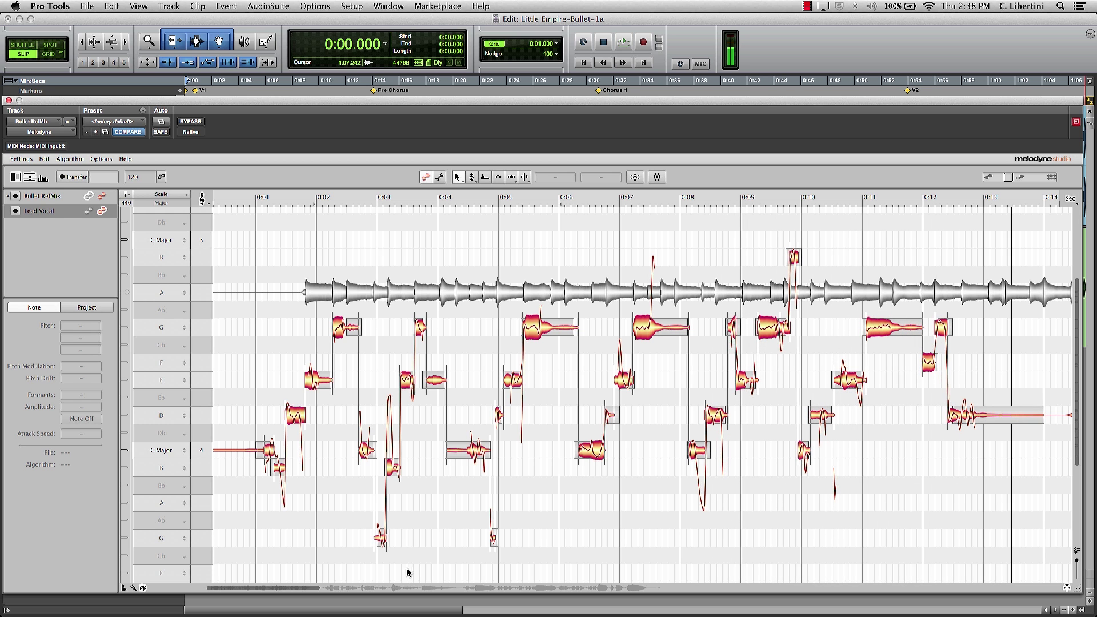
Audition the next vocal section with the reference track from about 0:14 to 0:30, and return to the Main tool
left_click_drag(304, 591, 423, 588)
right_click(582, 430)
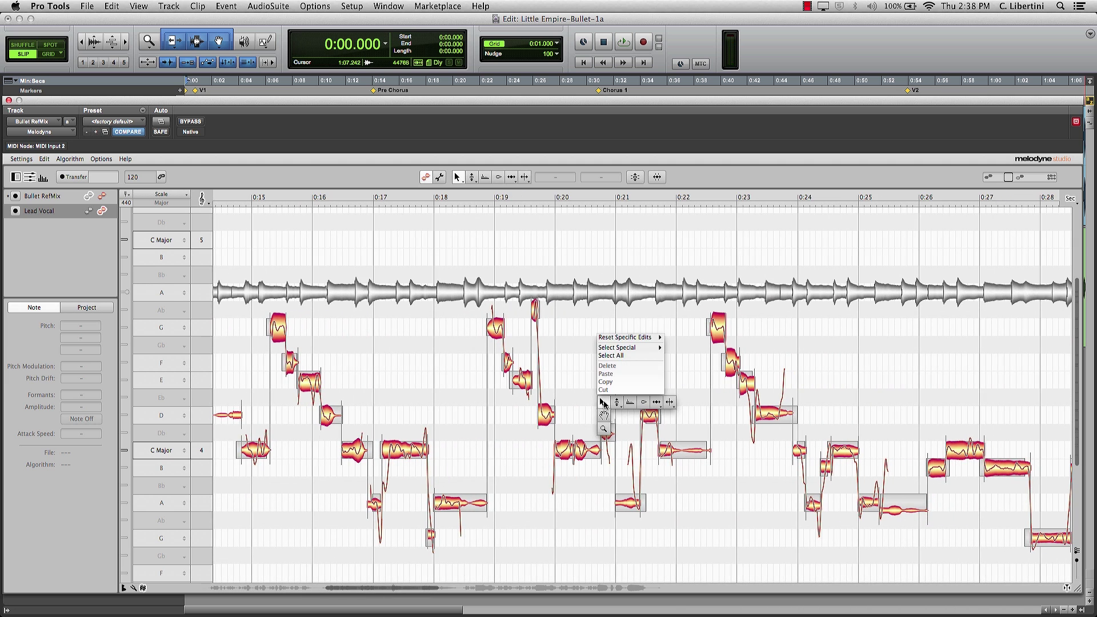
left_click(606, 432)
left_click(585, 415, "alt")
left_click(586, 415, "alt")
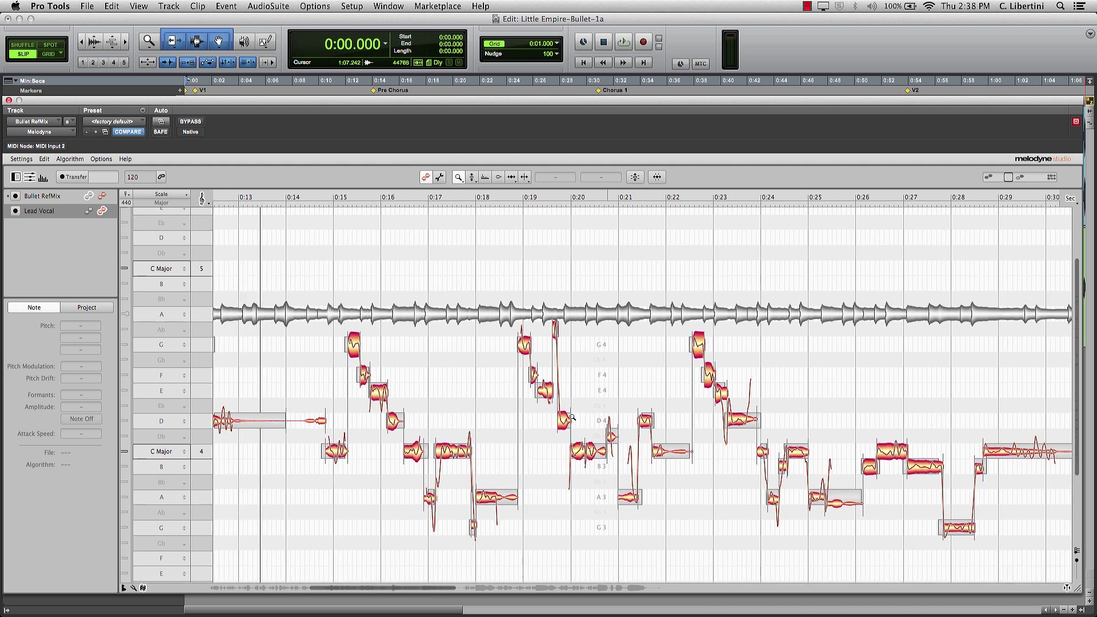
right_click(594, 354)
left_click(596, 372)
left_click_drag(607, 389, 526, 354)
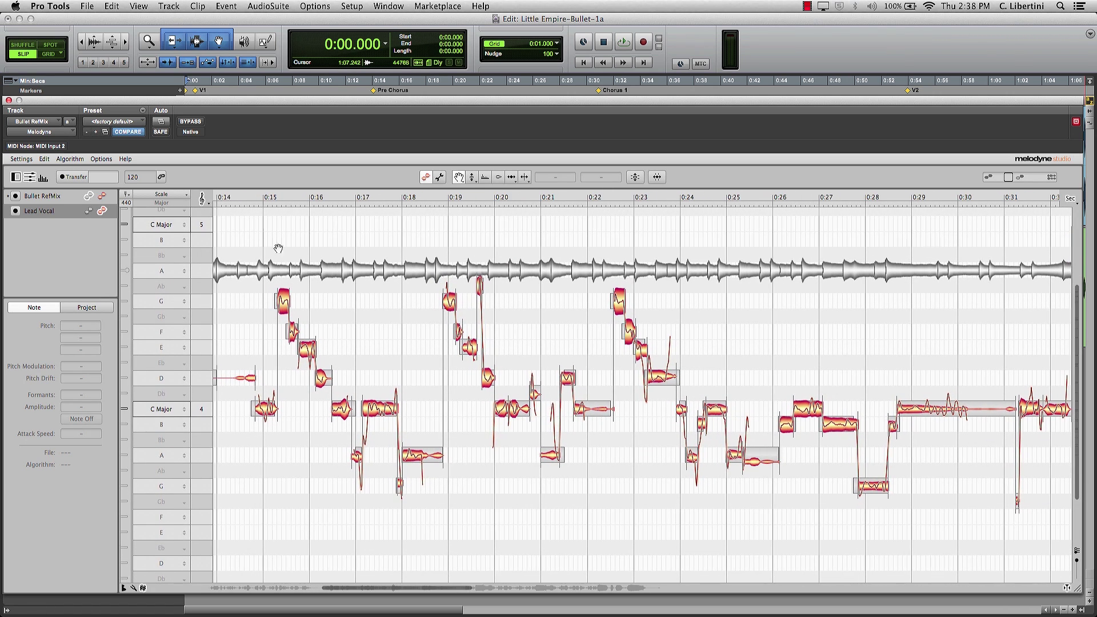
left_click(236, 198)
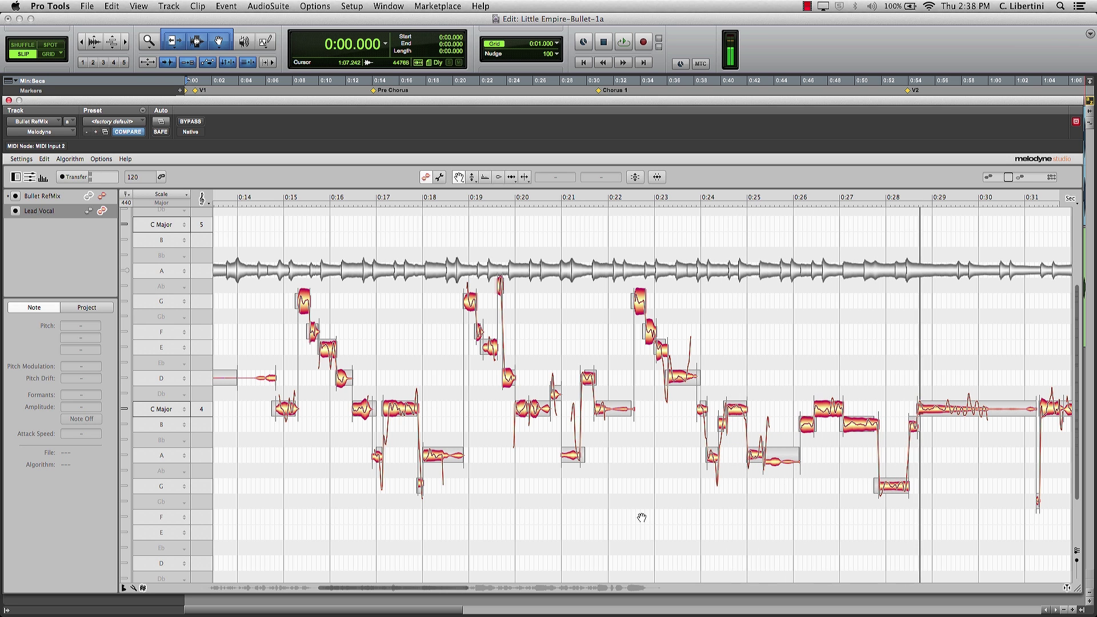
key("space")
right_click(635, 488)
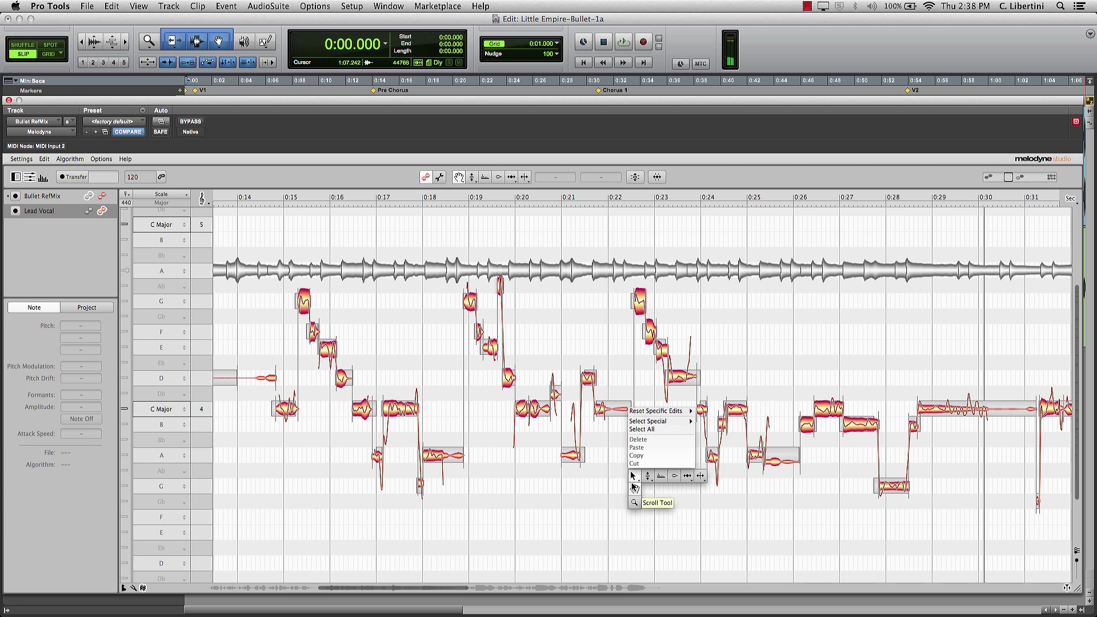
left_click(633, 485)
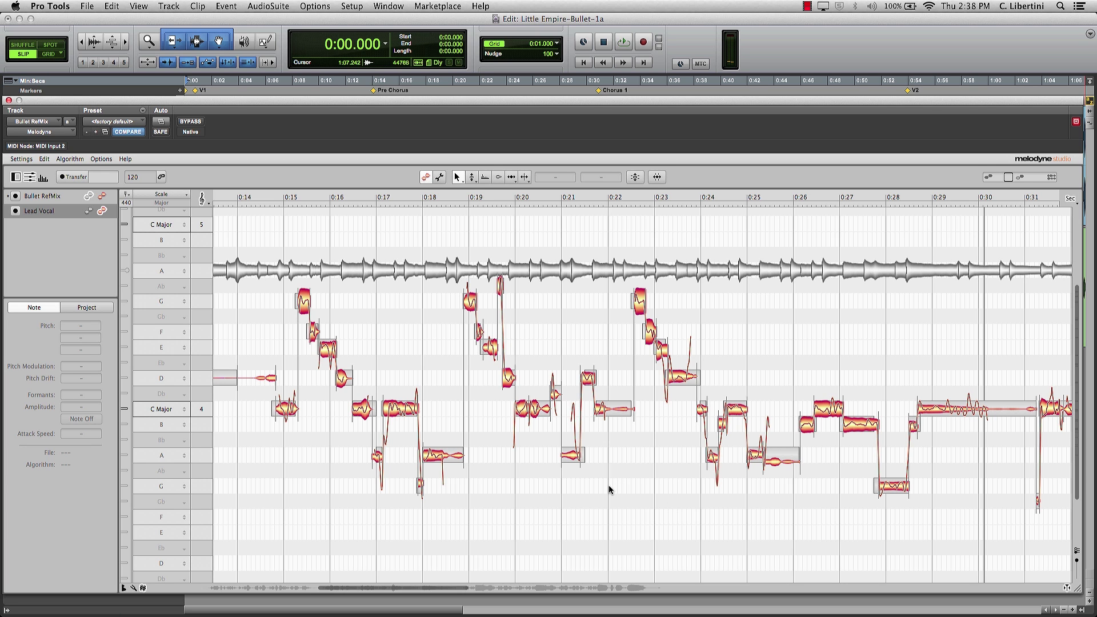
Activate the Amplitude tool and audition the phrase from just before 0:15 to about 0:17
right_click(466, 405)
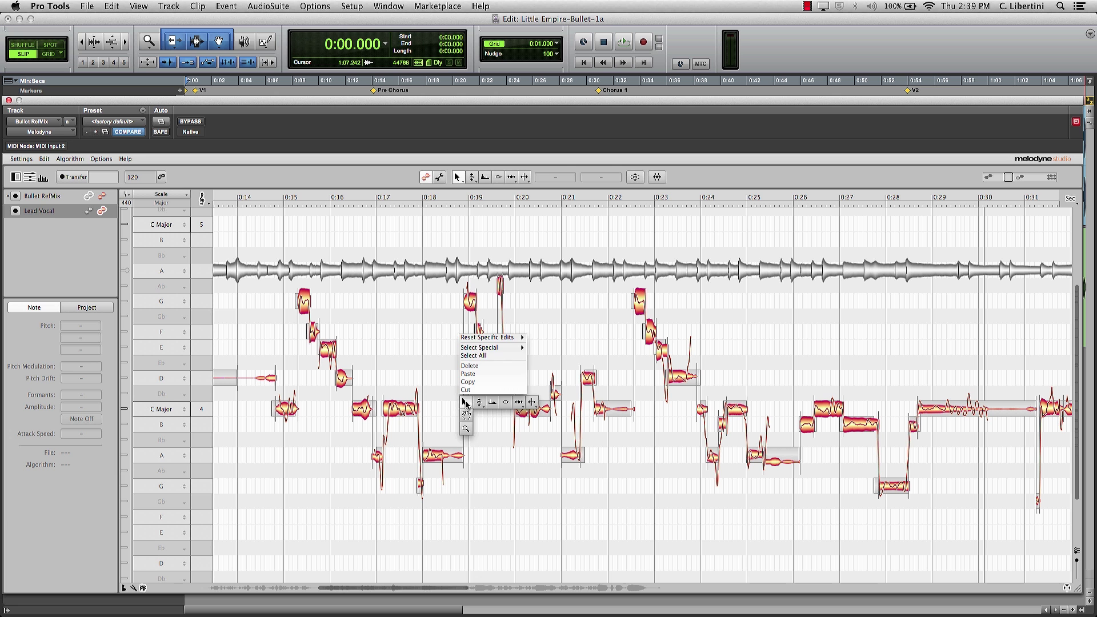
left_click(465, 429)
left_click_drag(495, 432, 535, 436)
right_click(535, 436)
left_click(535, 423)
left_click_drag(366, 296, 608, 329)
right_click(608, 329)
left_click(648, 316)
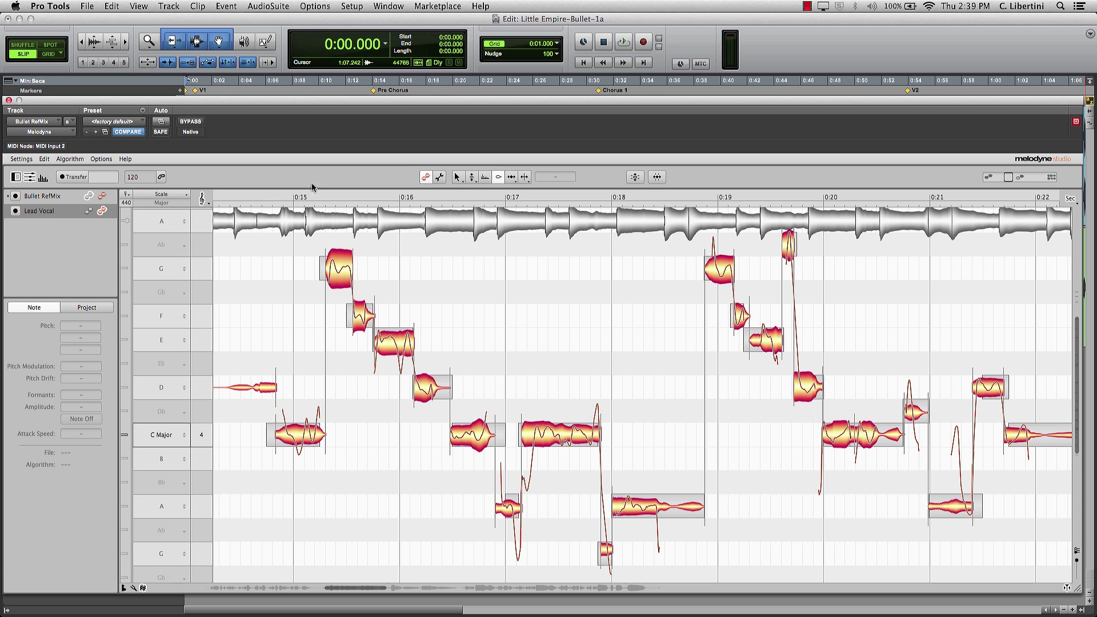
left_click(256, 197)
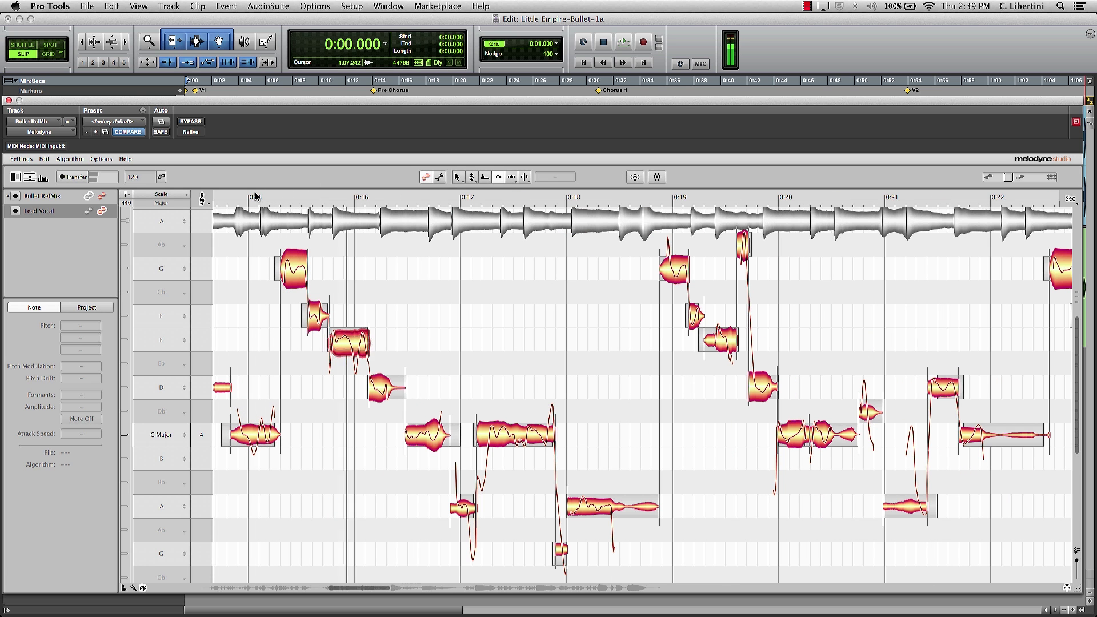
Lower the amplitude of the G4, F4 and E4 notes between 0:15 and 0:16 to -1.56 dB and audition the phrase
left_click_drag(252, 250, 356, 352)
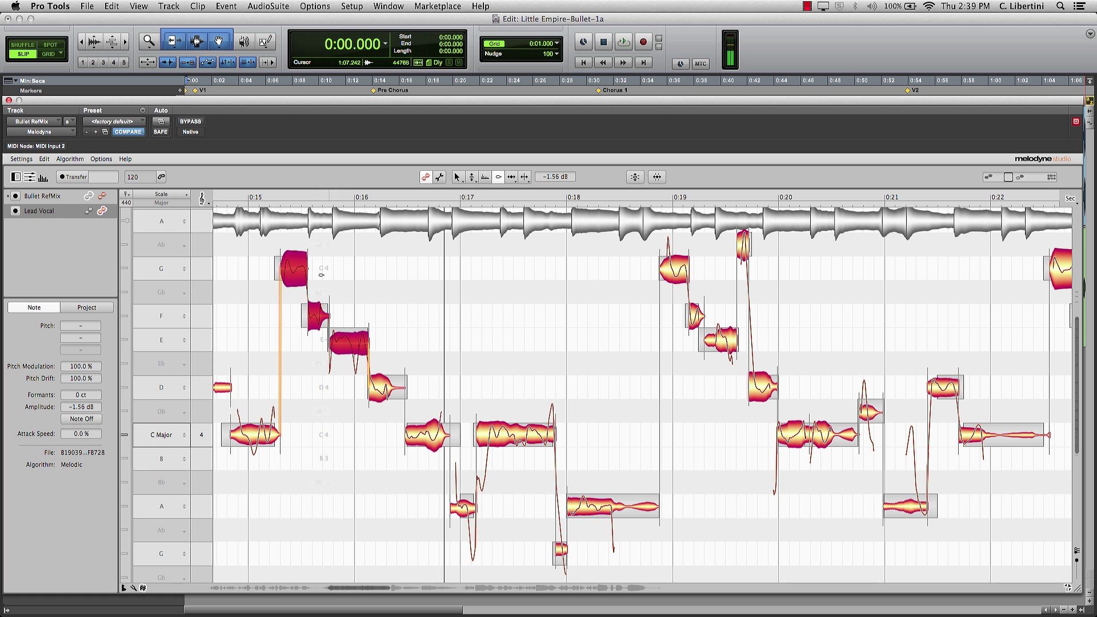
left_click(230, 199)
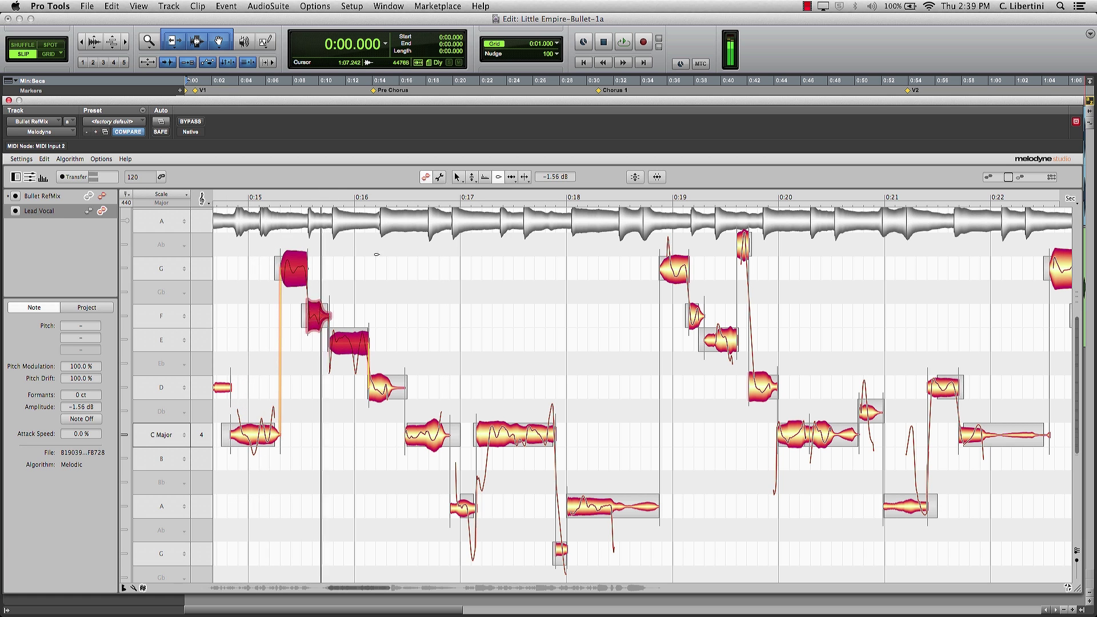
left_click(461, 284)
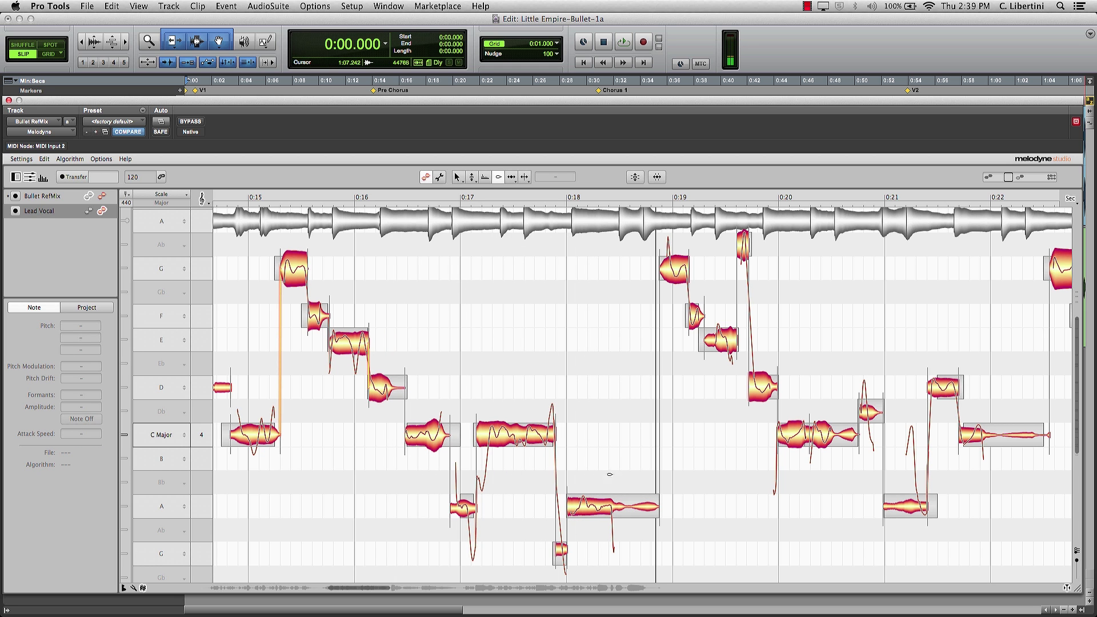
Raise the amplitude of the G3 and A3 notes around 0:18 to +2.04 dB and audition from about 0:15 to 0:22
left_click_drag(655, 466, 557, 564)
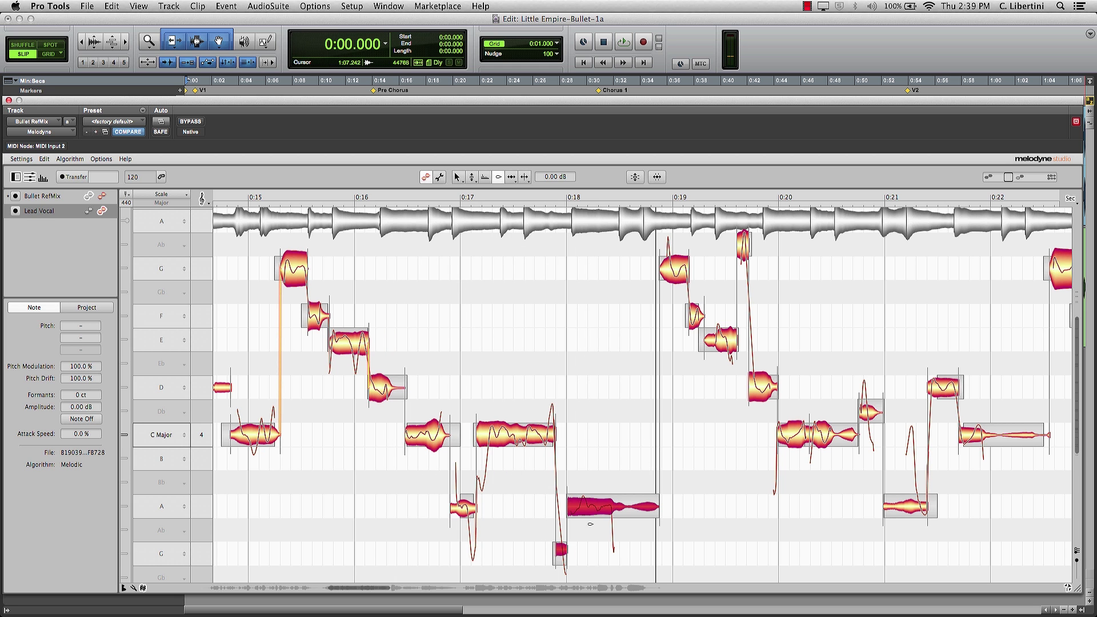
left_click_drag(597, 510, 597, 502)
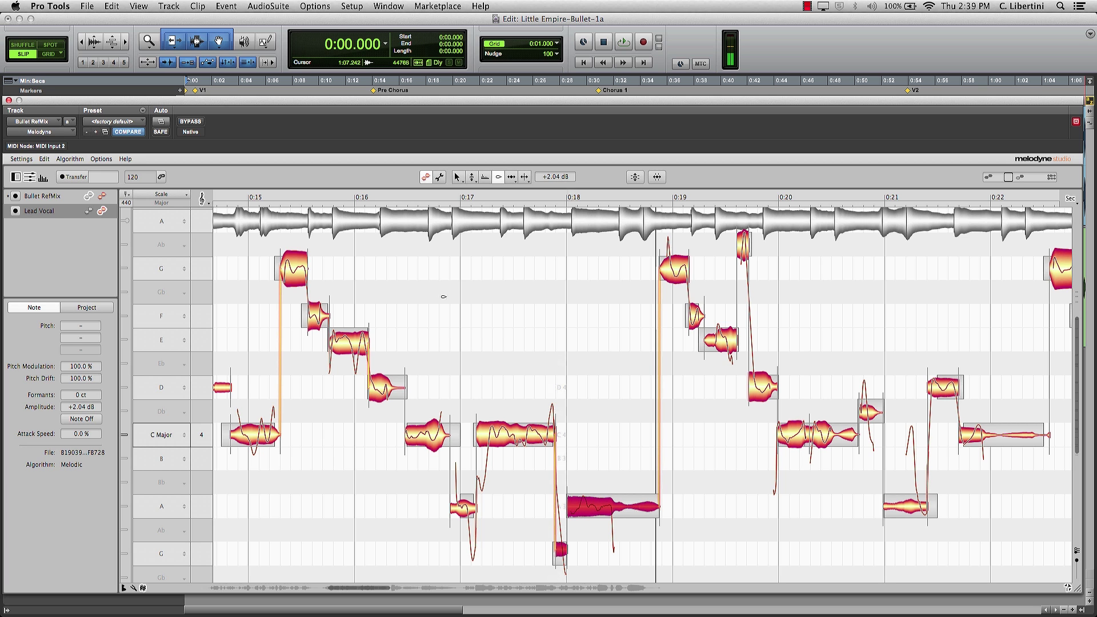
left_click(263, 198)
left_click(441, 296)
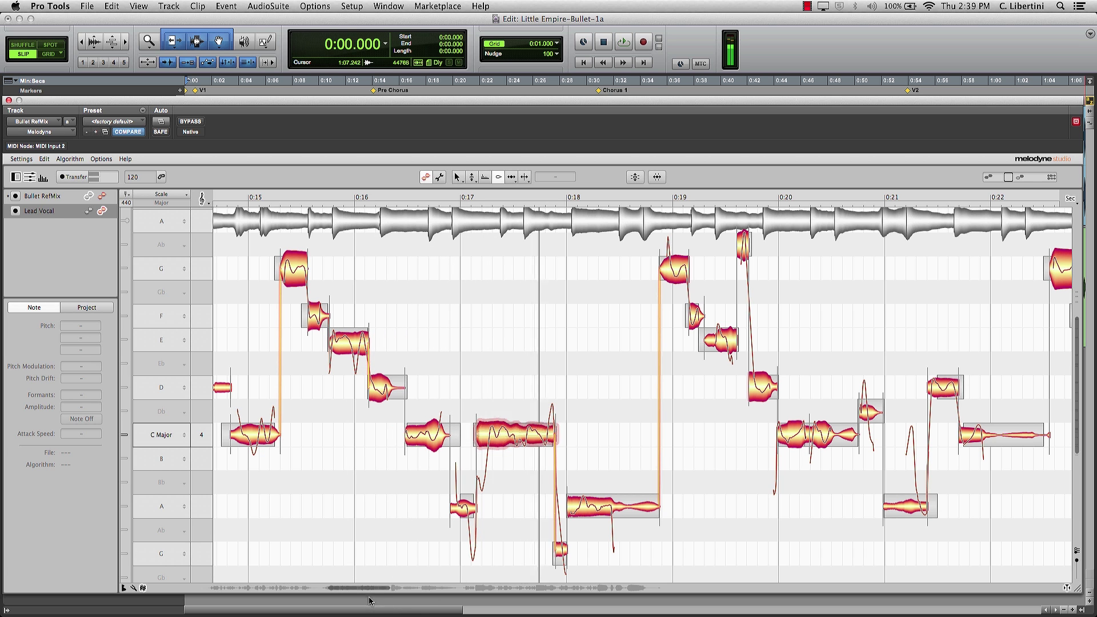
key("space")
Raise the amplitude of the four notes from about 0:20.8 to 0:22.5 to +2.04 dB and audition from before 0:19
left_click_drag(368, 592, 392, 590)
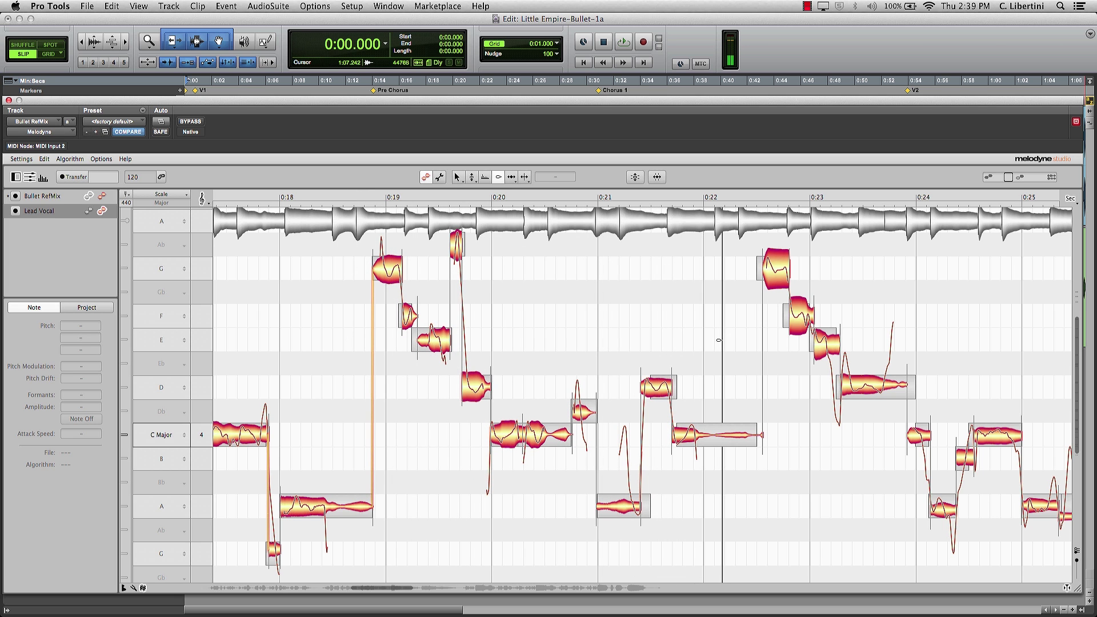
left_click_drag(741, 350, 583, 548)
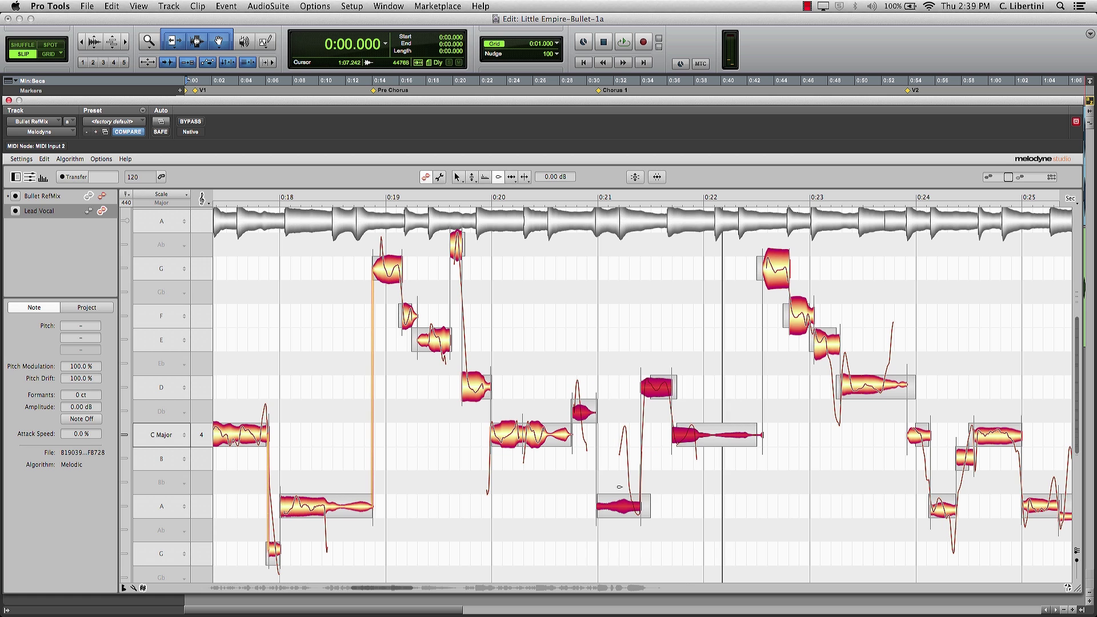
left_click_drag(661, 390, 661, 381)
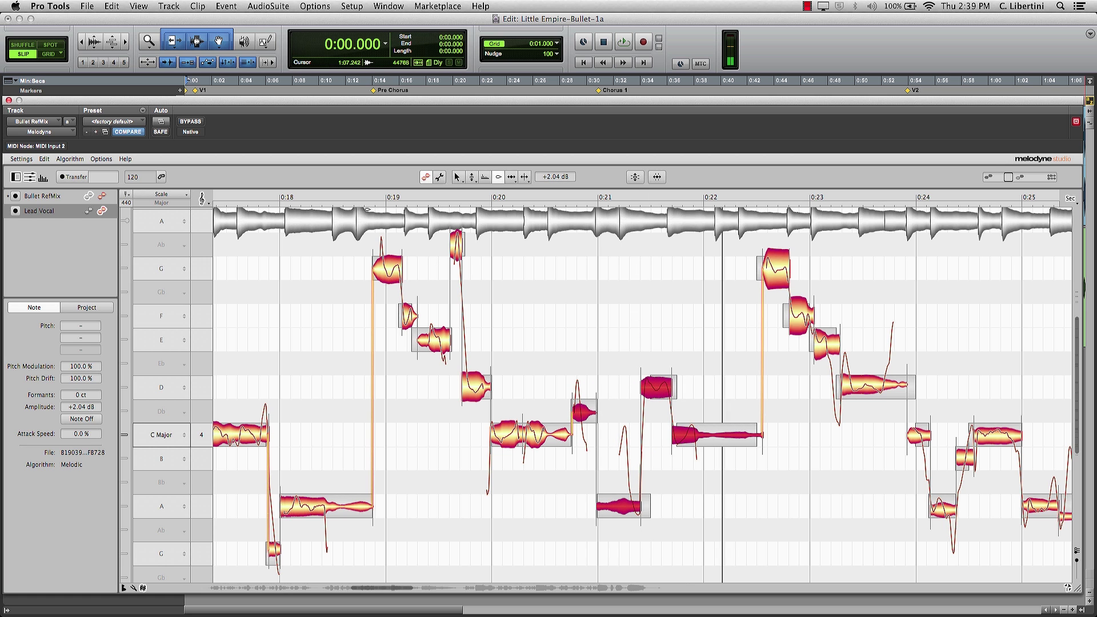
left_click(362, 198)
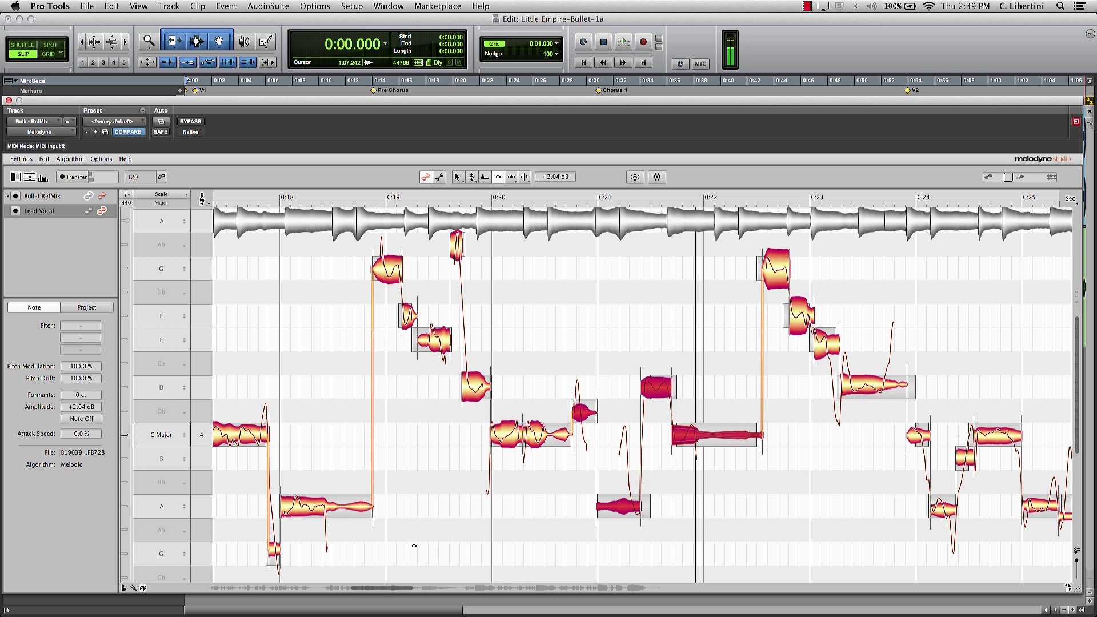
Lower the amplitude of the G4, F4 and E4 notes between about 0:22.5 and 0:23.3 to -2.64 dB and audition the phrase
left_click_drag(384, 587, 417, 588)
left_click(404, 485)
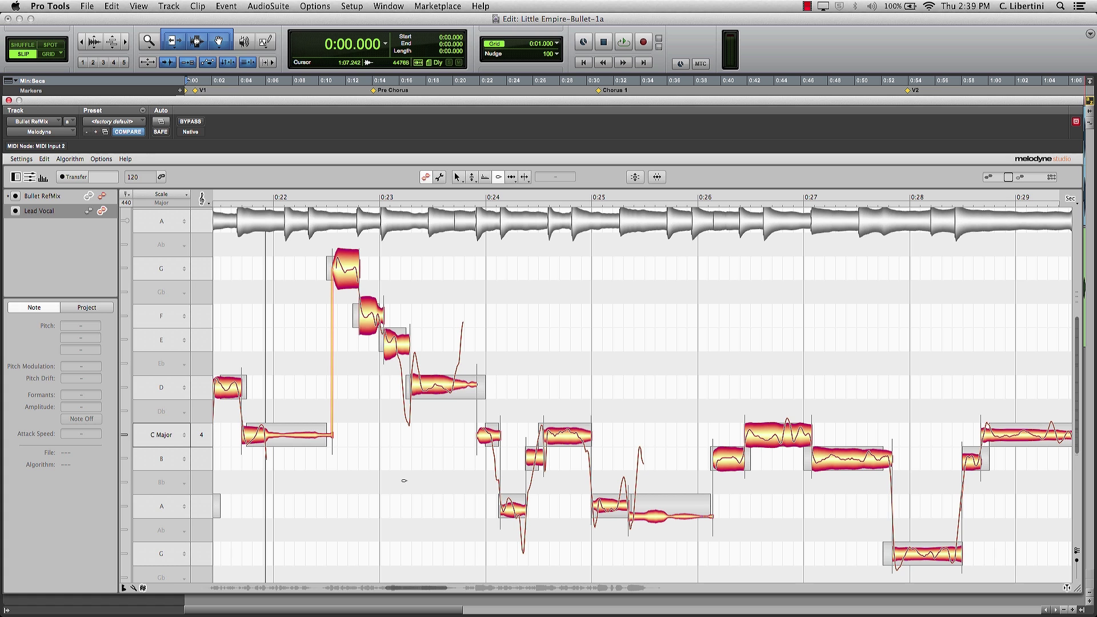
left_click(321, 199)
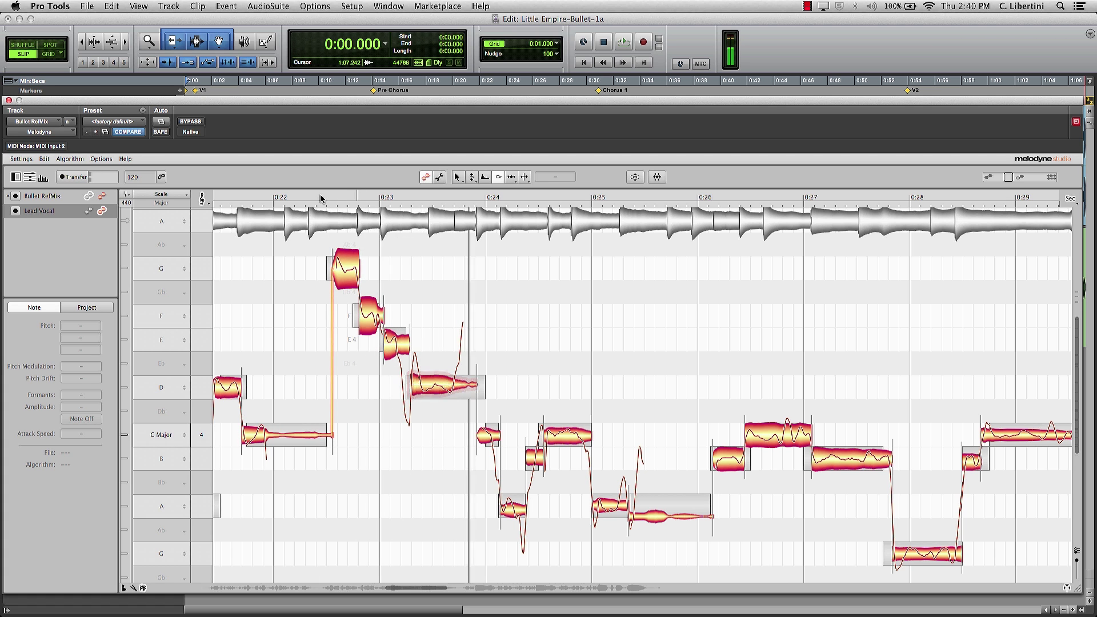
left_click_drag(322, 247, 420, 354)
left_click_drag(402, 343, 401, 356)
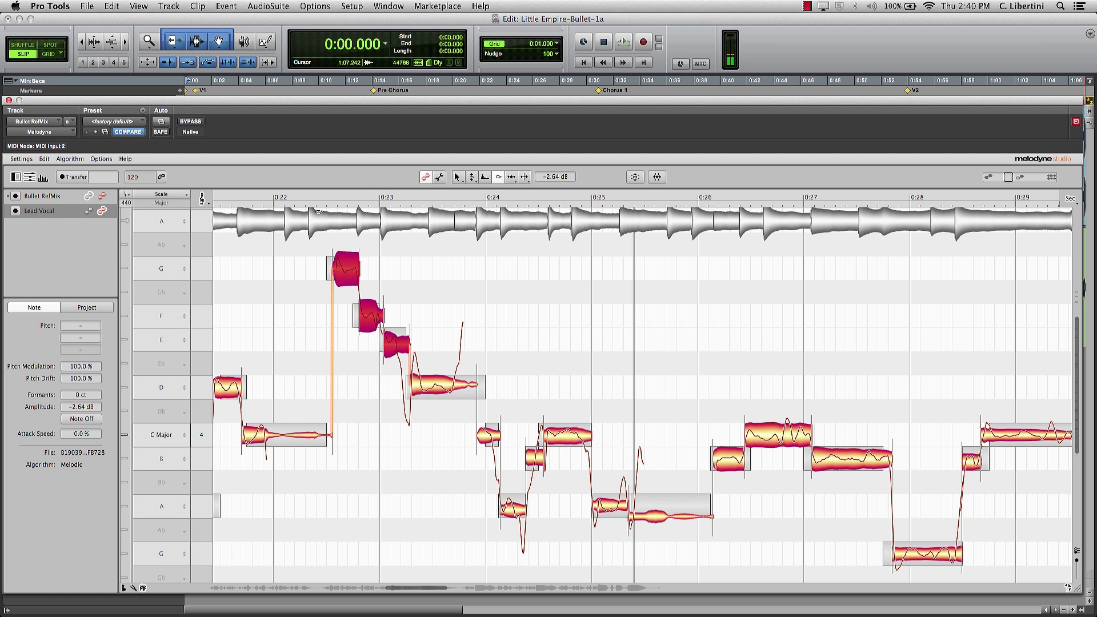
left_click(315, 199)
left_click(472, 291)
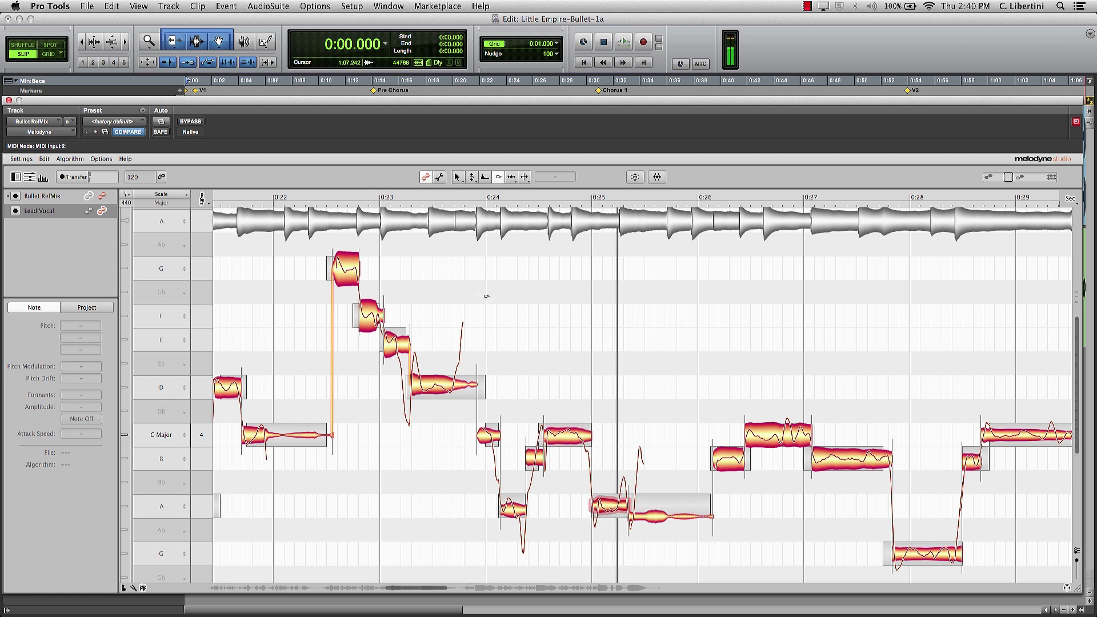
Raise the amplitude of the notes from about 0:24 to 0:26 to +2.16 dB and audition from about 0:22.4
left_click_drag(478, 414, 680, 561)
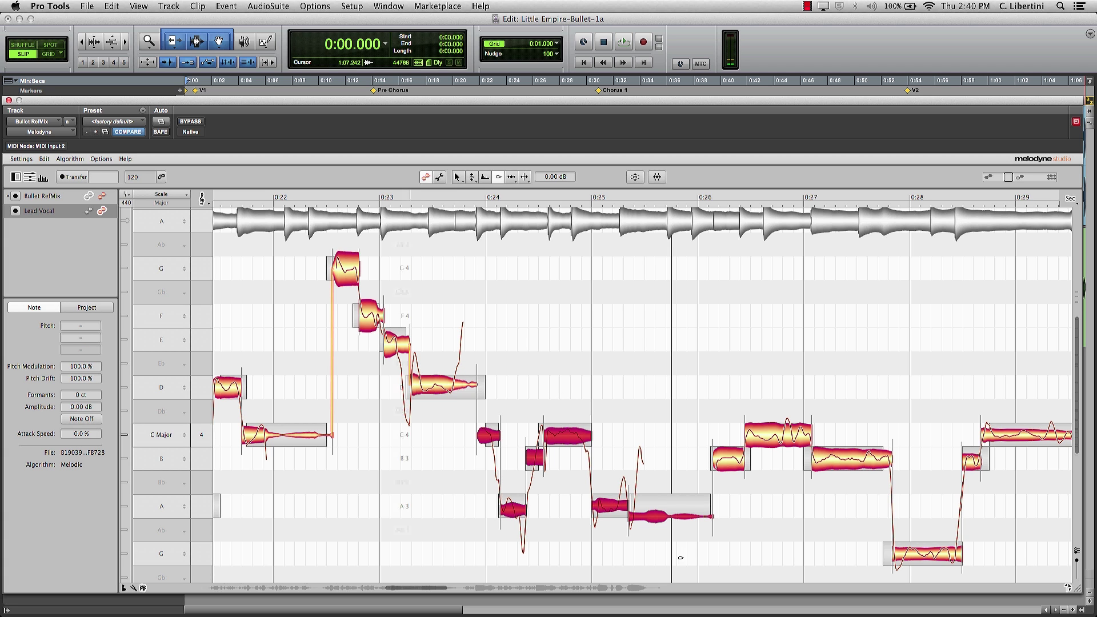
left_click_drag(656, 519, 656, 511)
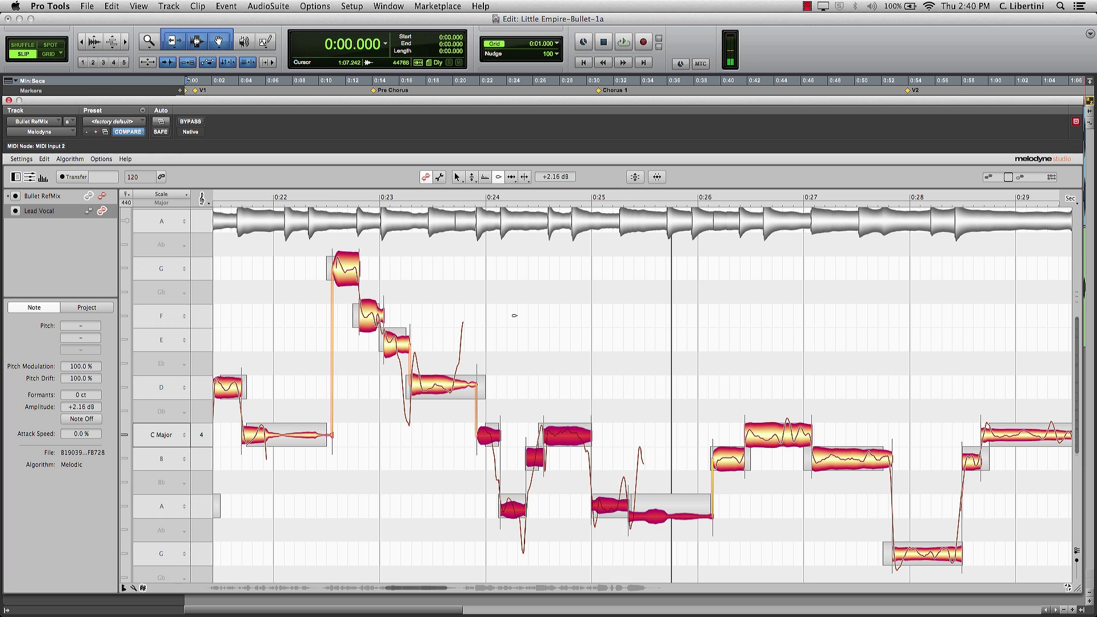
left_click(314, 196)
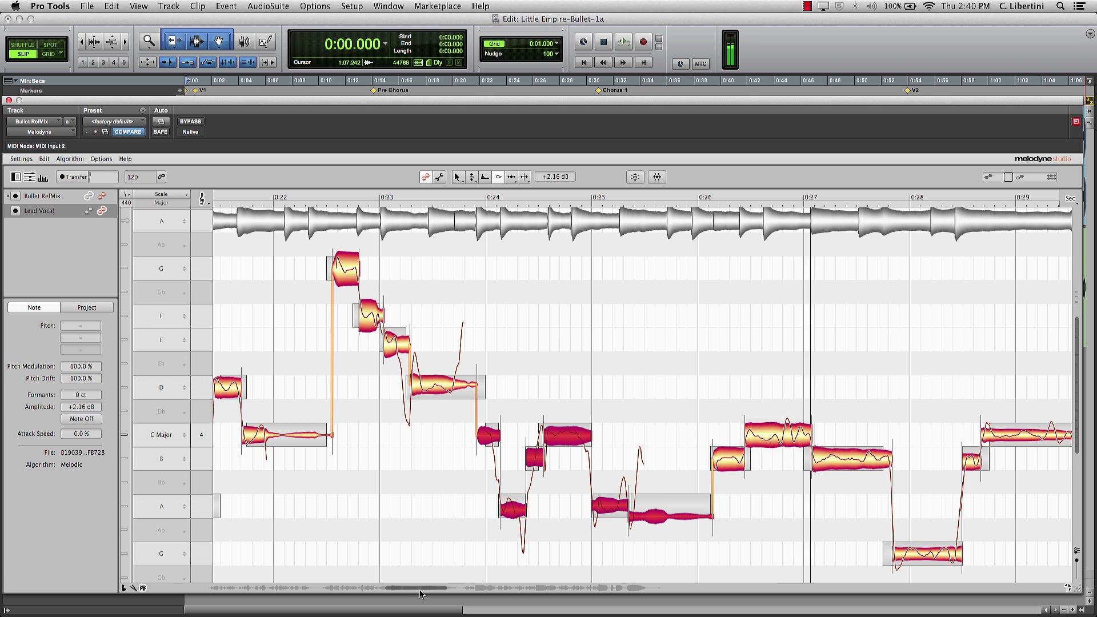
left_click_drag(420, 588, 444, 595)
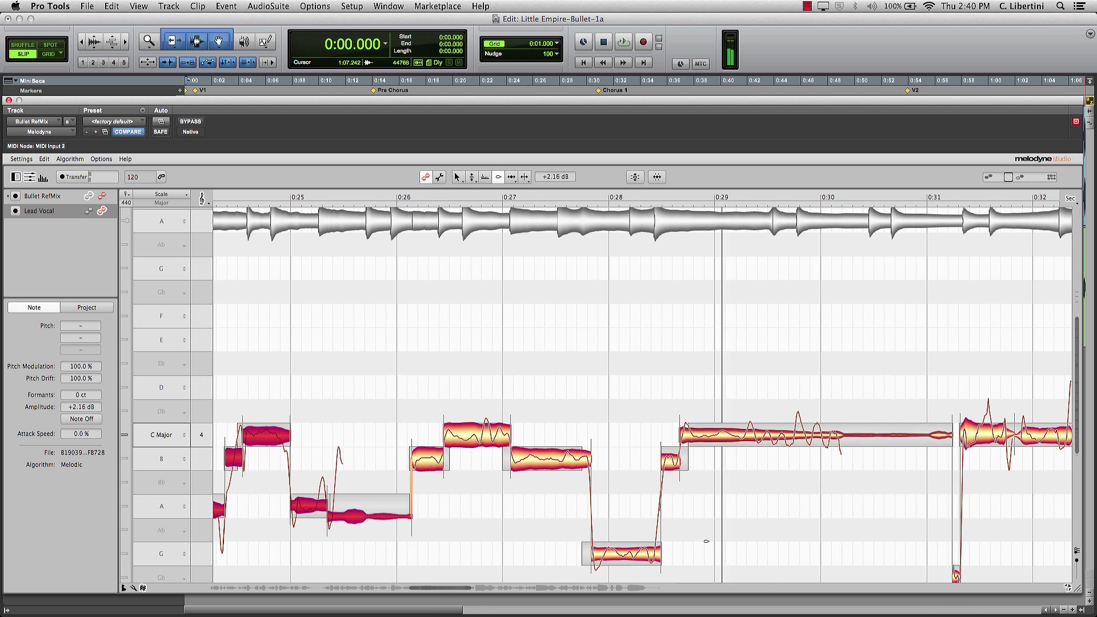
left_click_drag(733, 393, 659, 485)
left_click(744, 330)
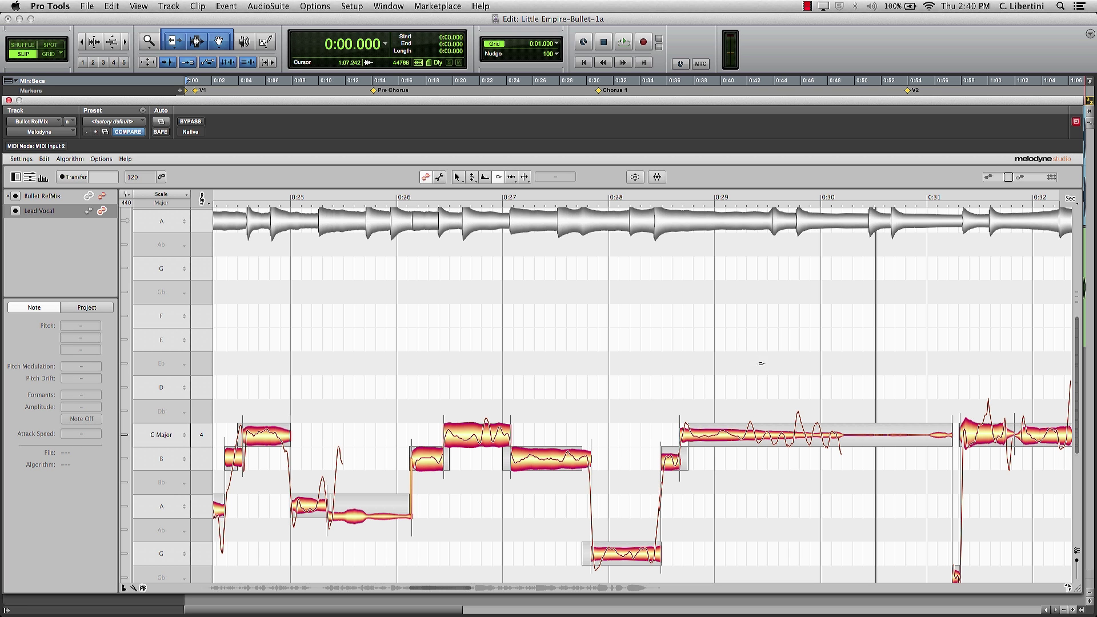
left_click_drag(747, 387, 657, 475)
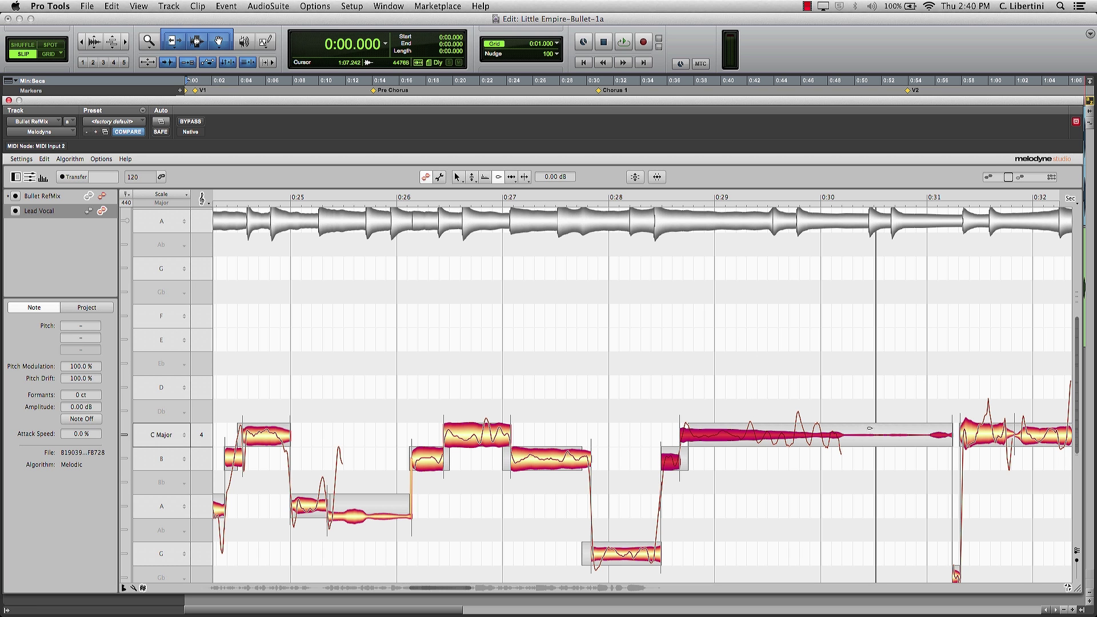
left_click(795, 378)
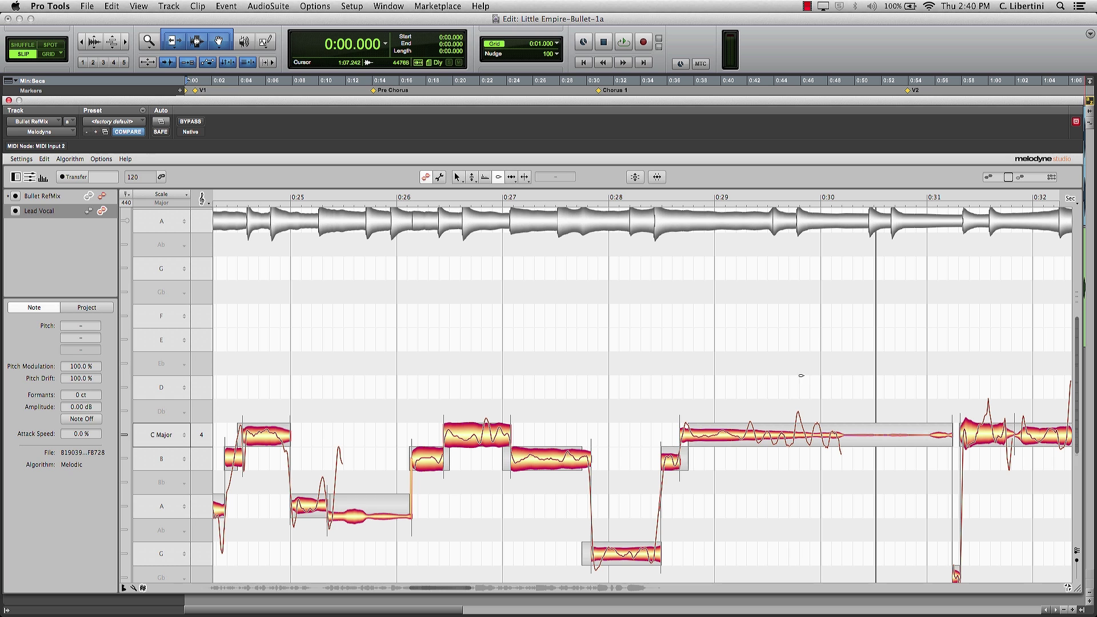
Split the long C4 note just before 0:31 with the Note Separation tool, then undo and redo the edit to compare
right_click(776, 300)
left_click(847, 368)
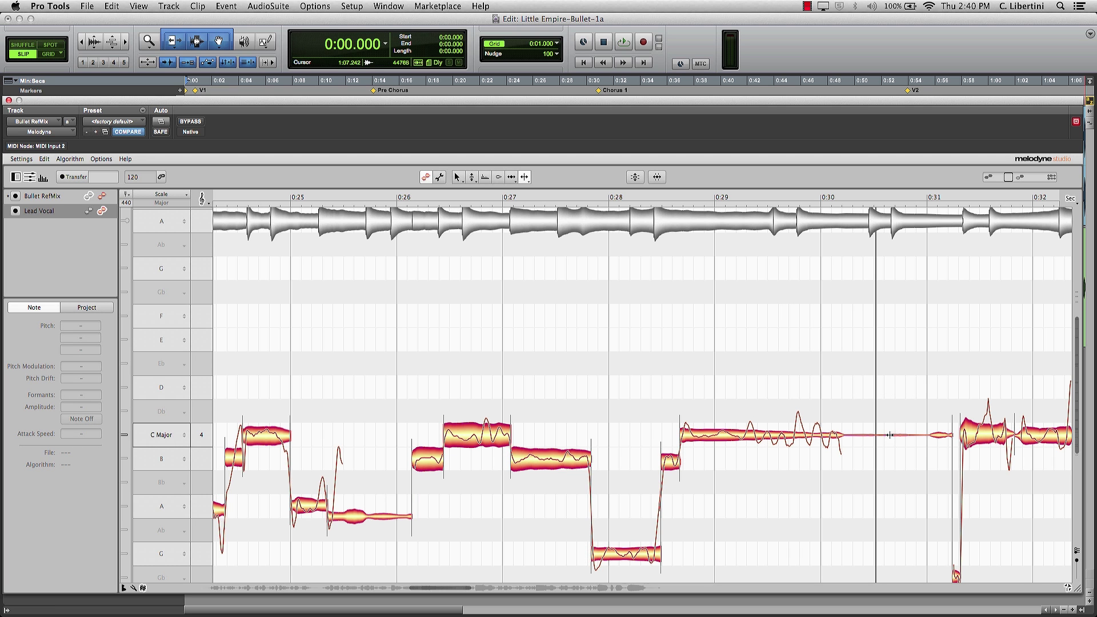
left_click(924, 435)
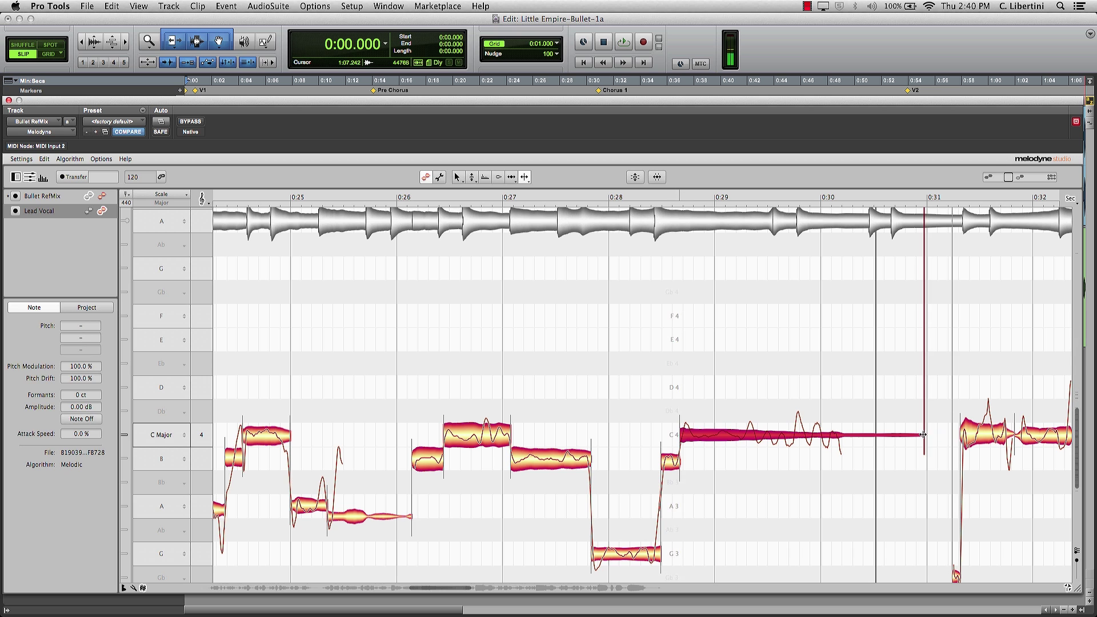
left_click(918, 464)
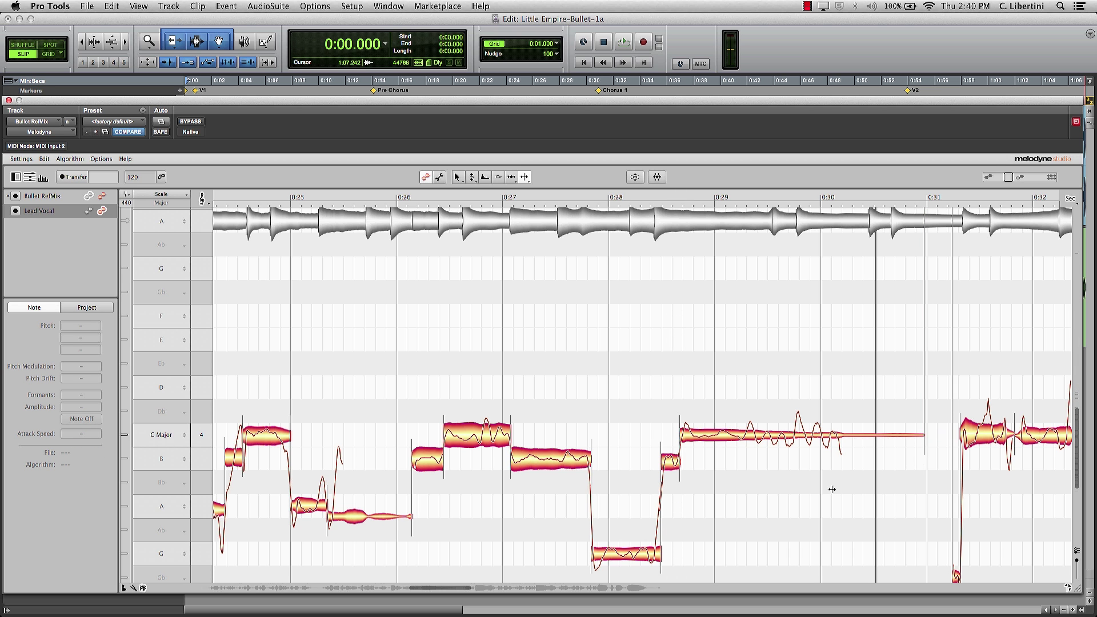
key("super+z")
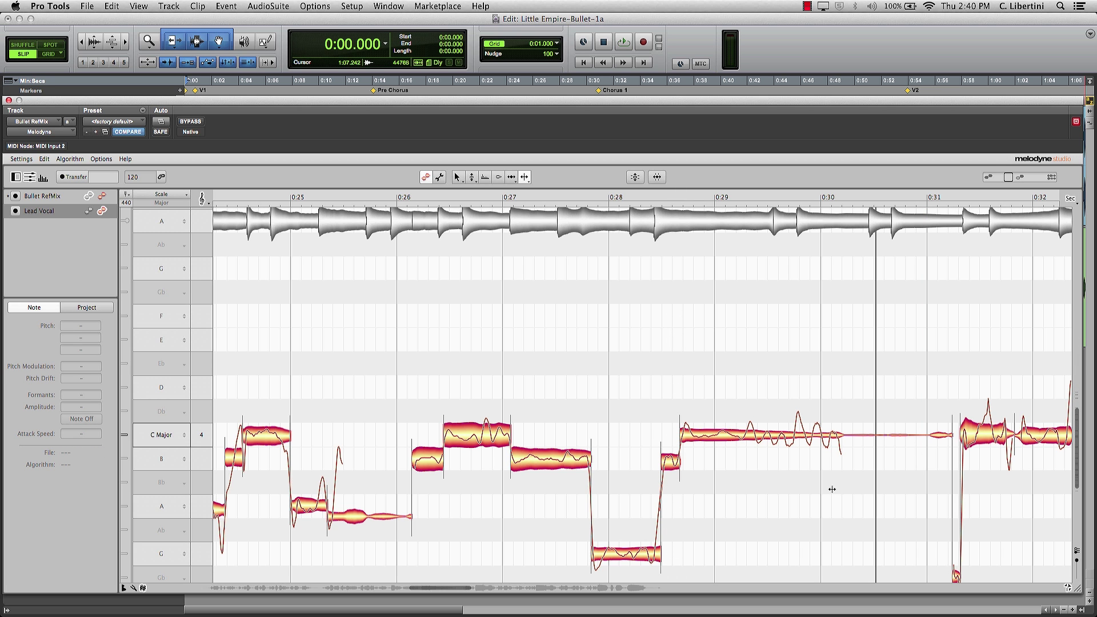
key("super+shift+z")
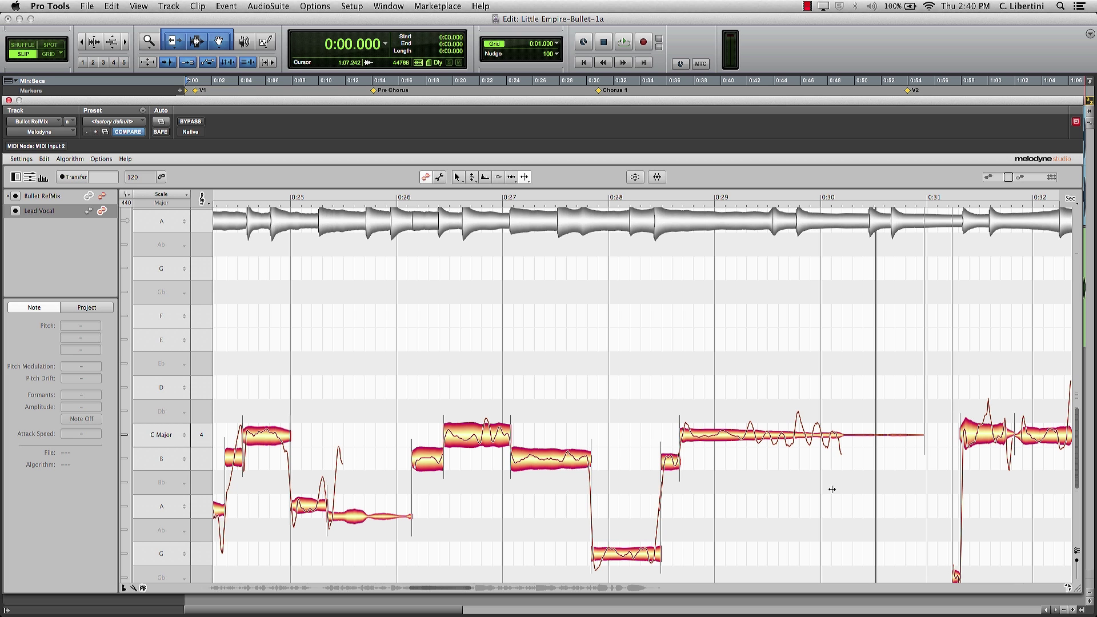
Raise the amplitude of the short B3 note and the long C4 note after 0:28 to +3.00 dB and audition from about 0:27
right_click(732, 410)
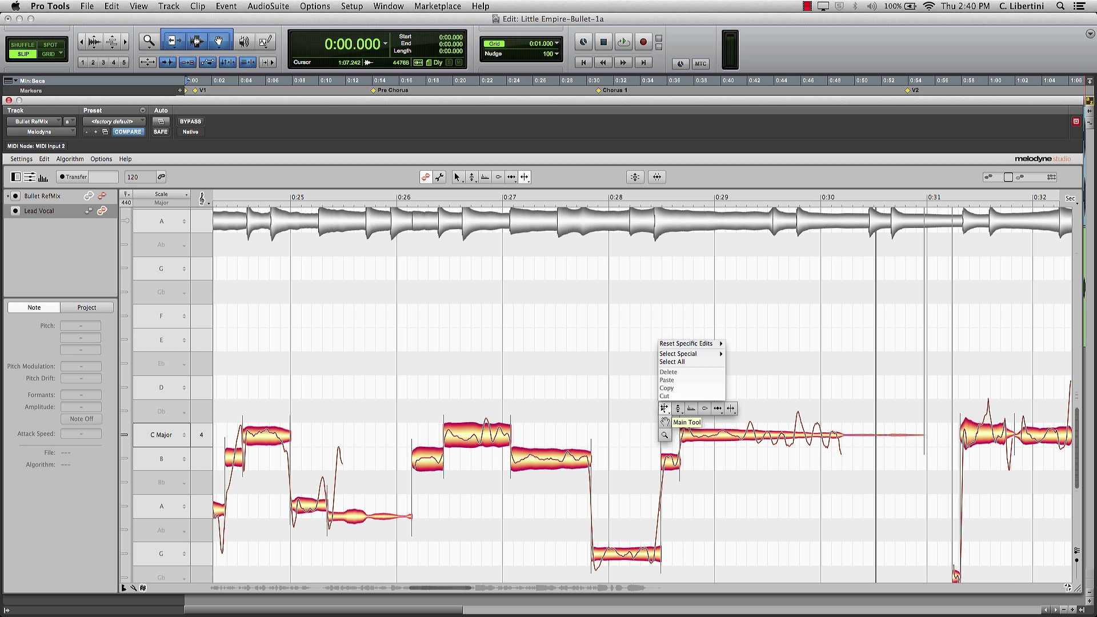
left_click(737, 341)
left_click_drag(723, 414, 660, 488)
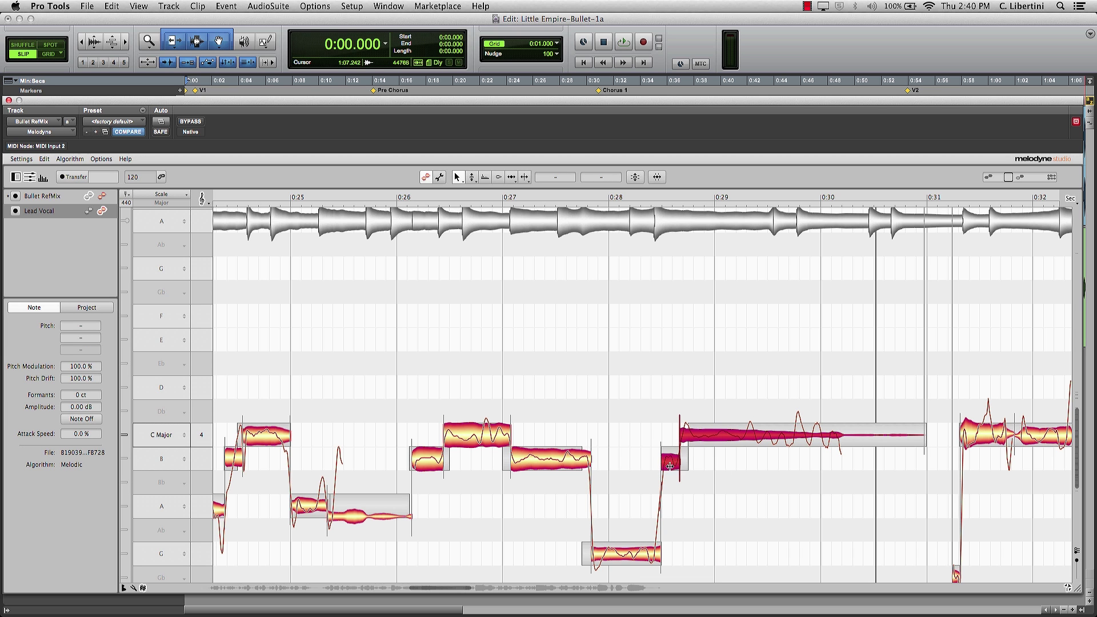
right_click(723, 418)
left_click(758, 410)
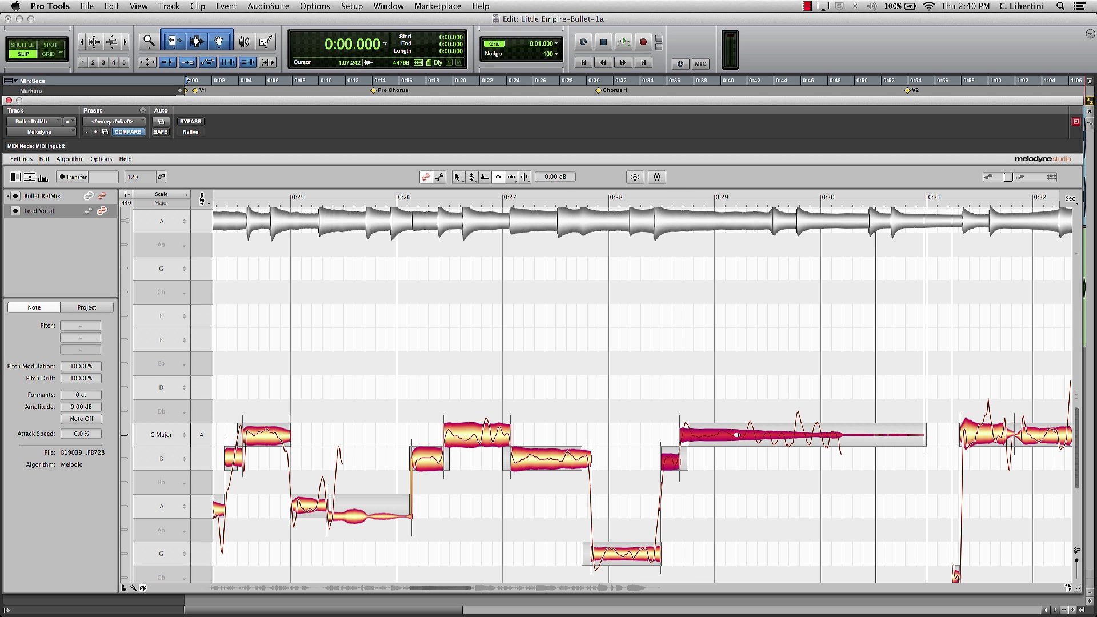
left_click_drag(733, 435, 733, 419)
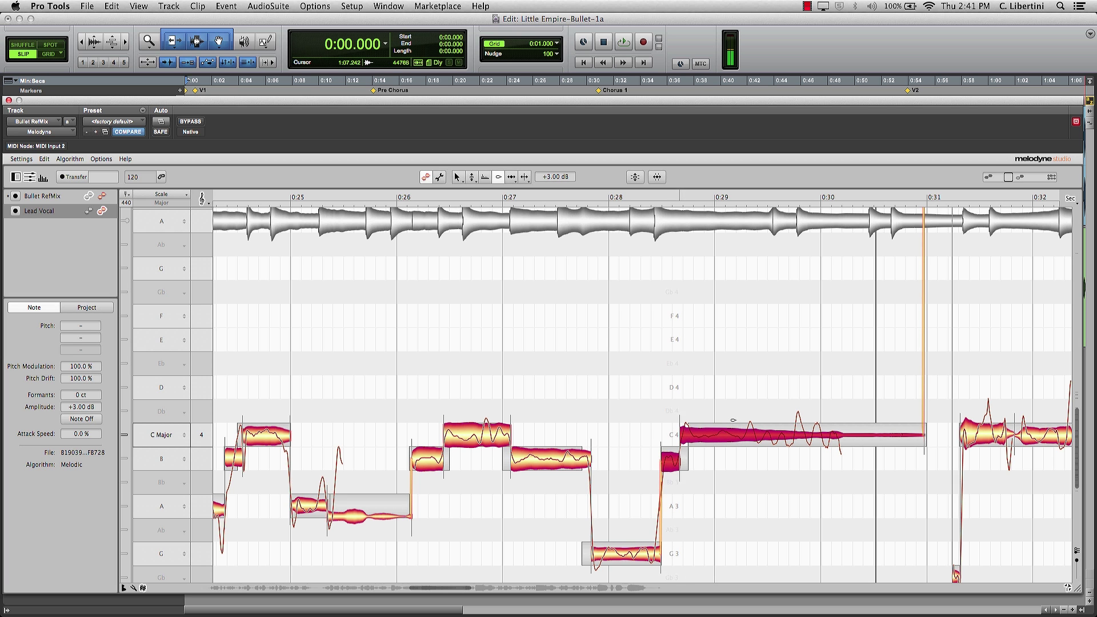
left_click(502, 197)
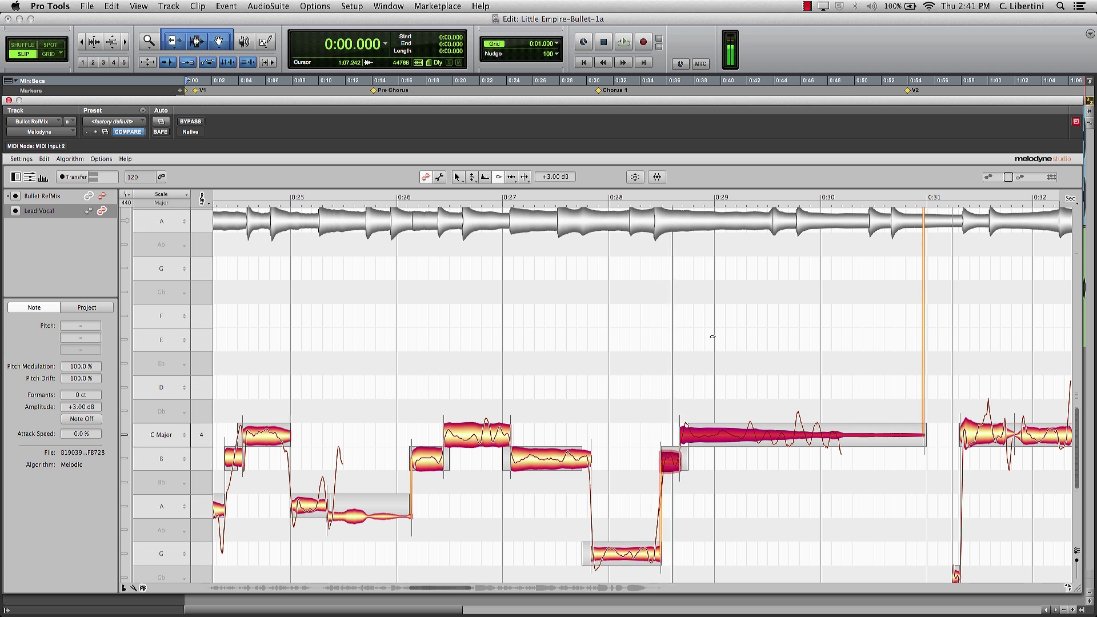
left_click(769, 350)
Set the pitch drift of the long C4 note between about 0:28.7 and 0:31 to -253.0 % with the Pitch Drift tool
right_click(706, 309)
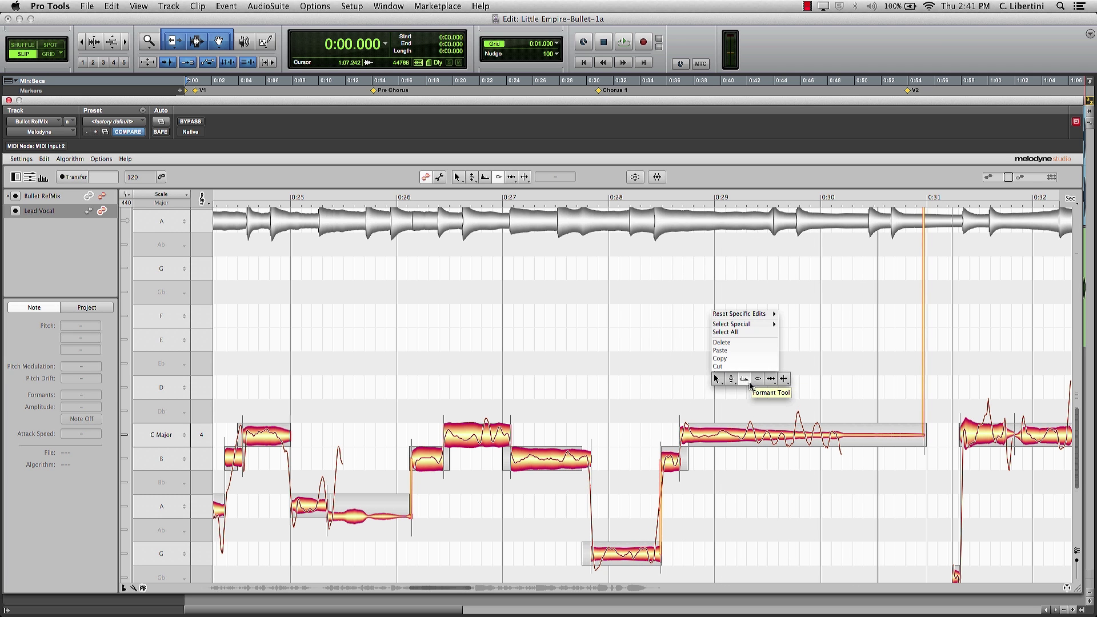
left_click(716, 380)
left_click(717, 398)
right_click(797, 319)
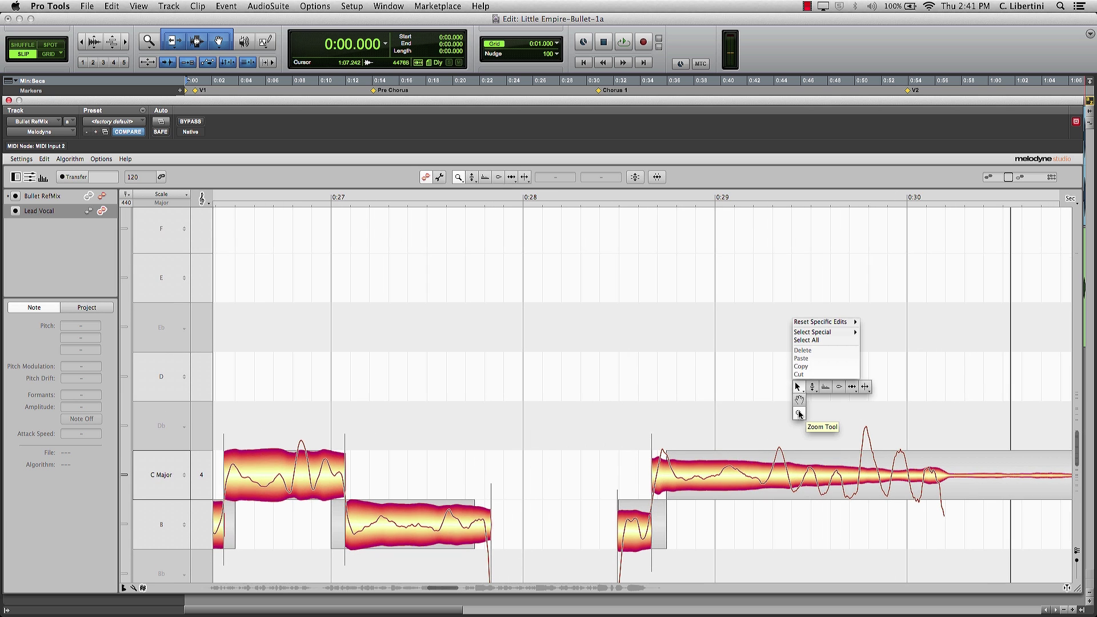
left_click(799, 390)
left_click_drag(803, 406, 526, 282)
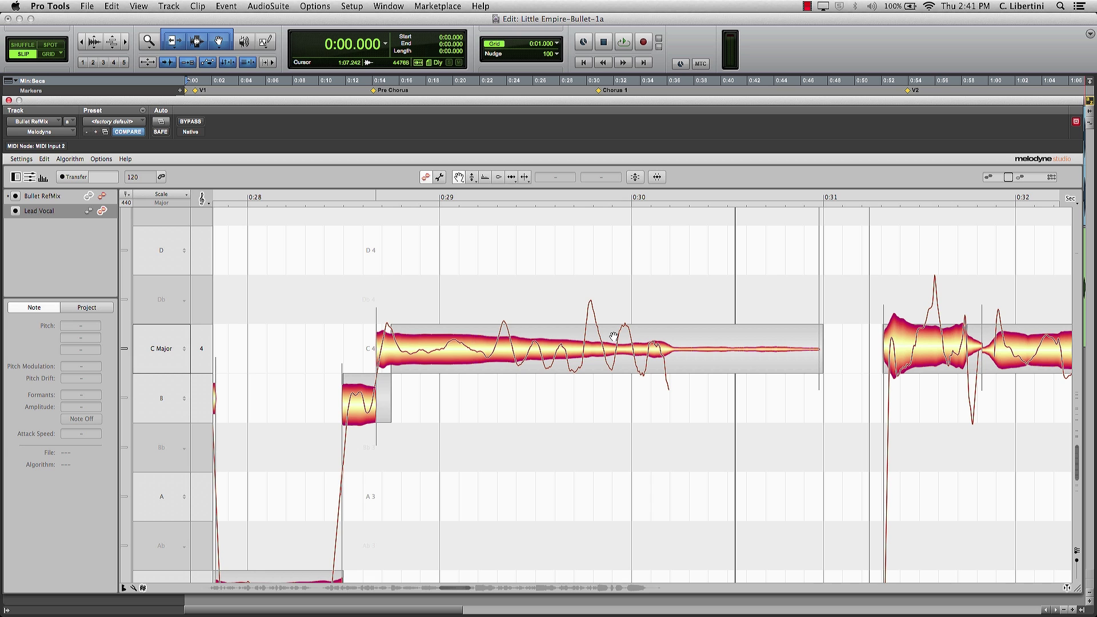
right_click(655, 311)
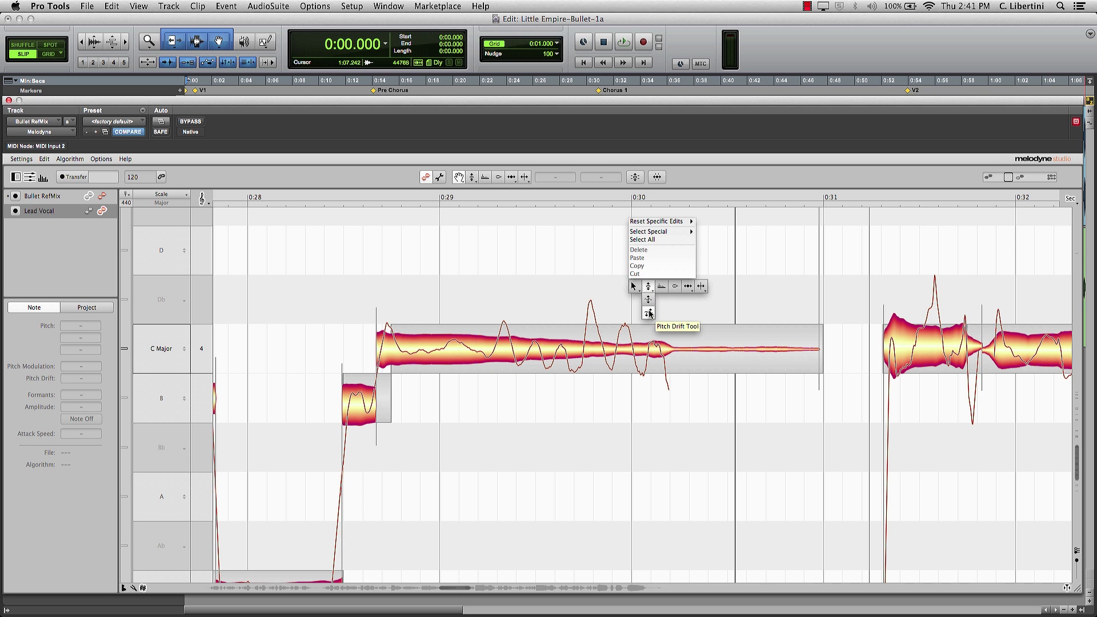
left_click(650, 313)
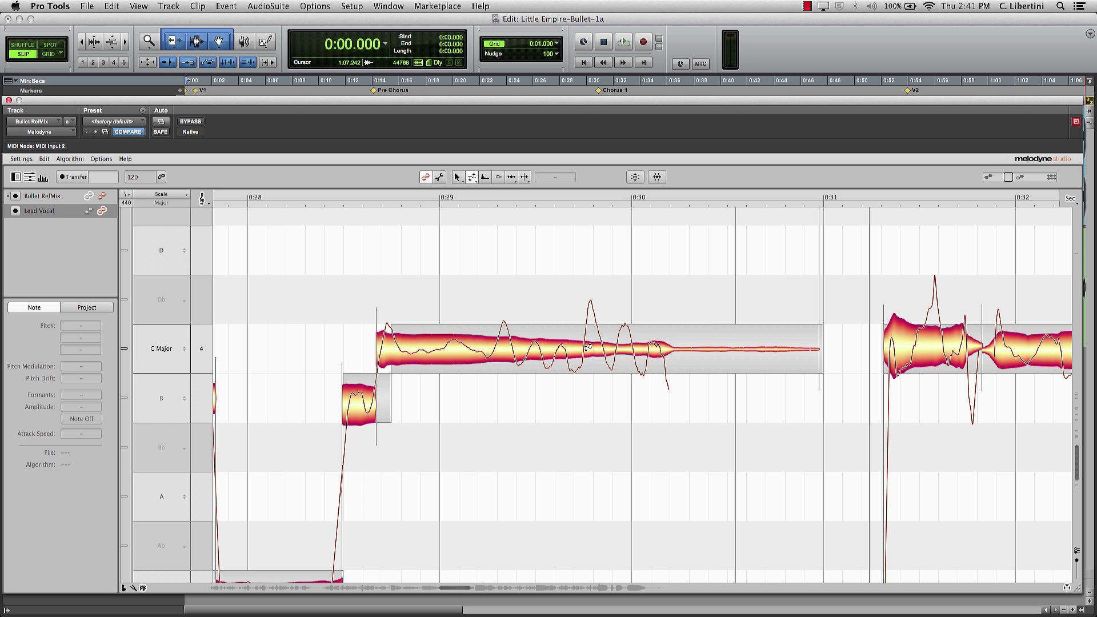
left_click_drag(589, 347, 591, 549)
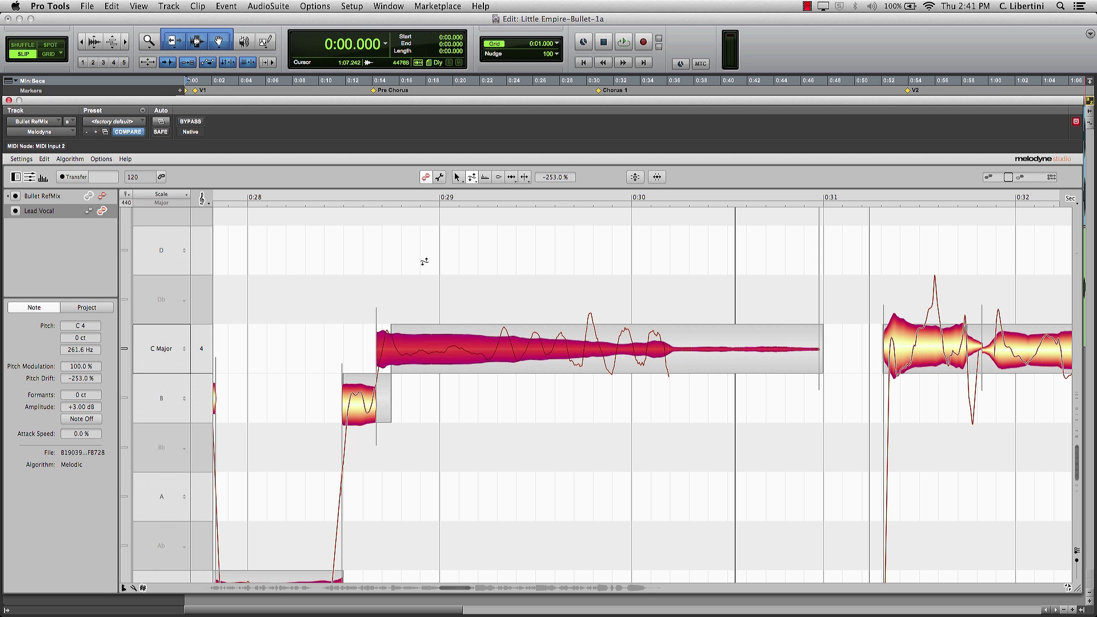
Select the long C4 note with the Pitch tool and audition it from just before 0:28 to about 0:32.4
right_click(497, 293)
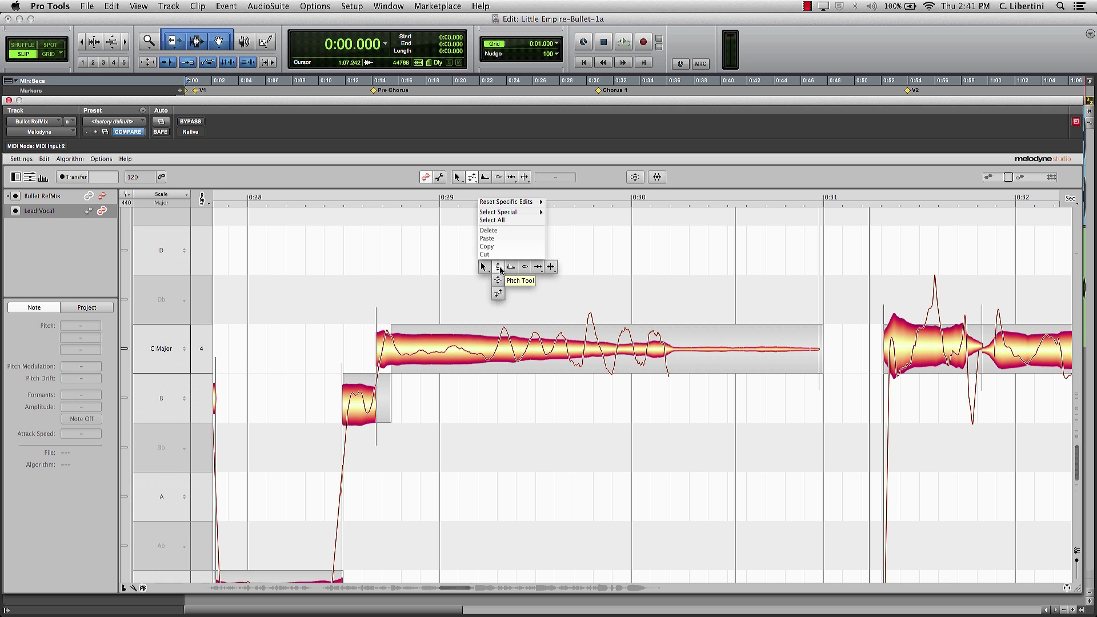
left_click(504, 273)
left_click(479, 332)
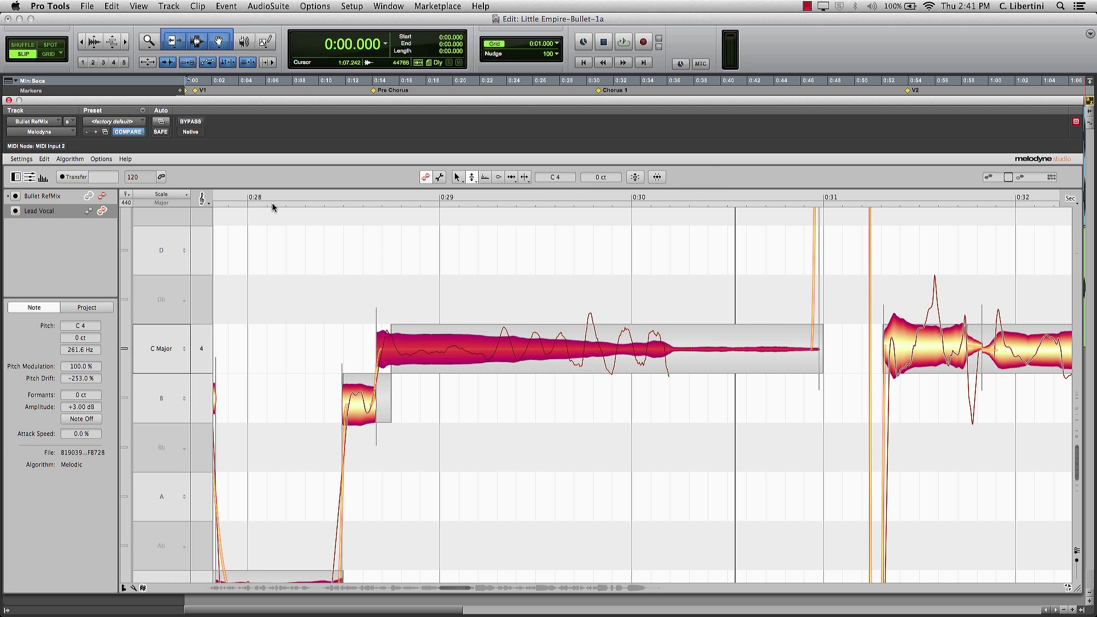
right_click(466, 301)
mouse_move(457, 304)
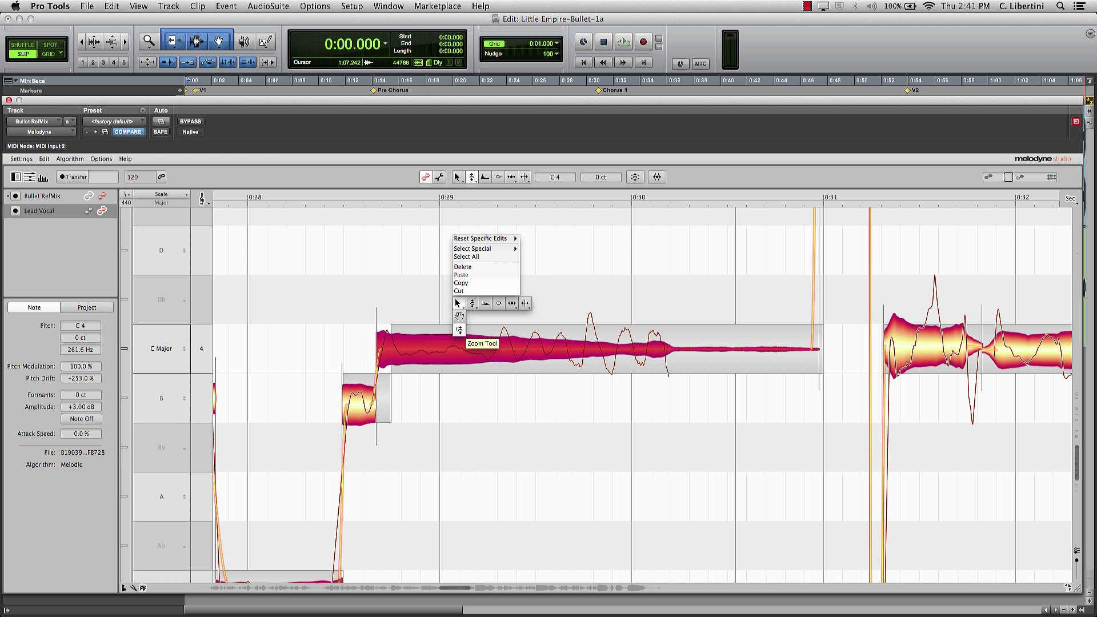
left_click(459, 329)
left_click(460, 334, "alt")
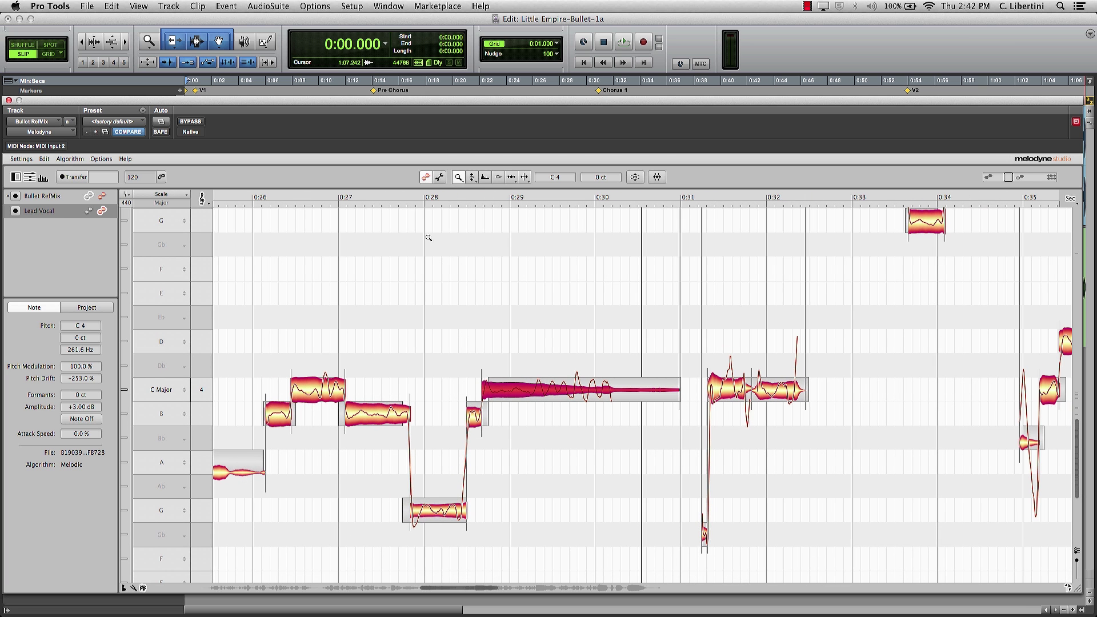
left_click(411, 196)
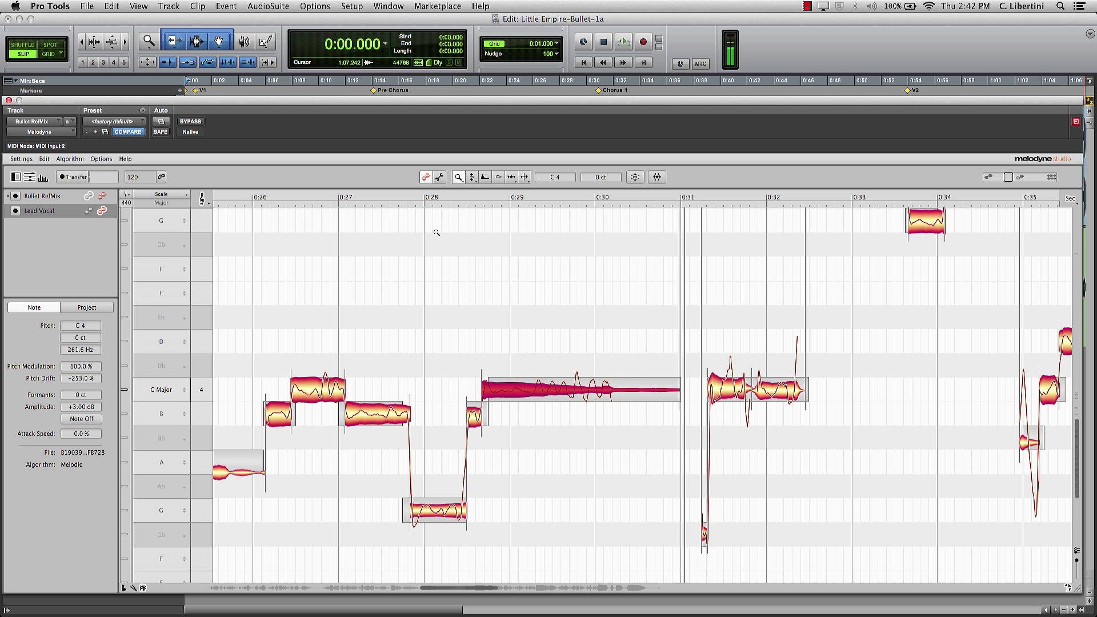
key("space")
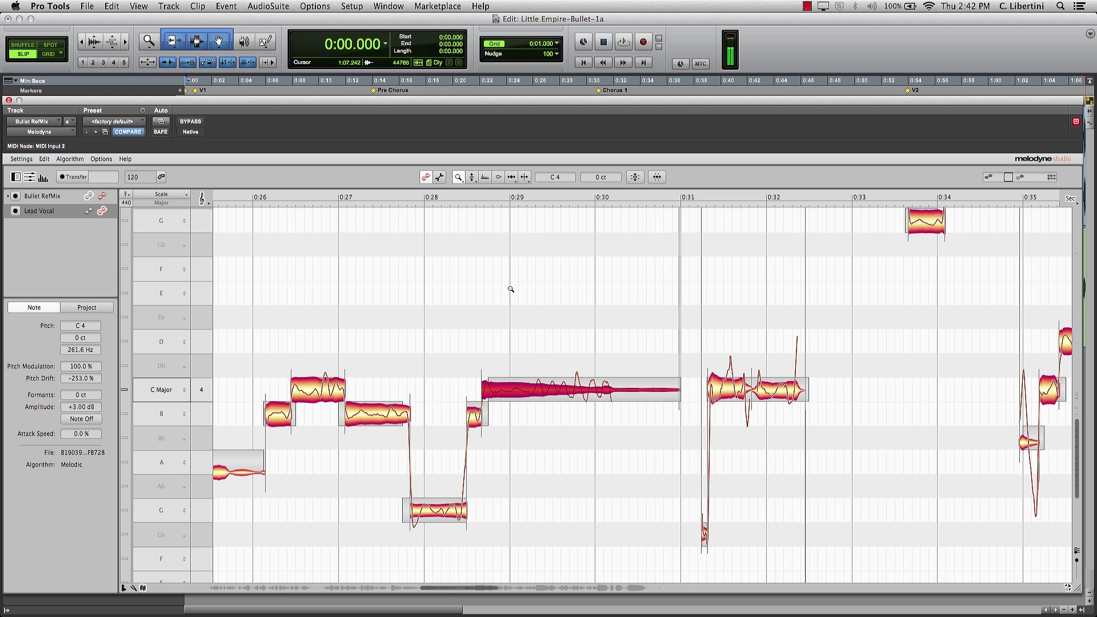
Review the lead vocal notes from about 0:13 to 0:31 together with the reference mix in a wider view
right_click(511, 289)
left_click(511, 288)
left_click(511, 274)
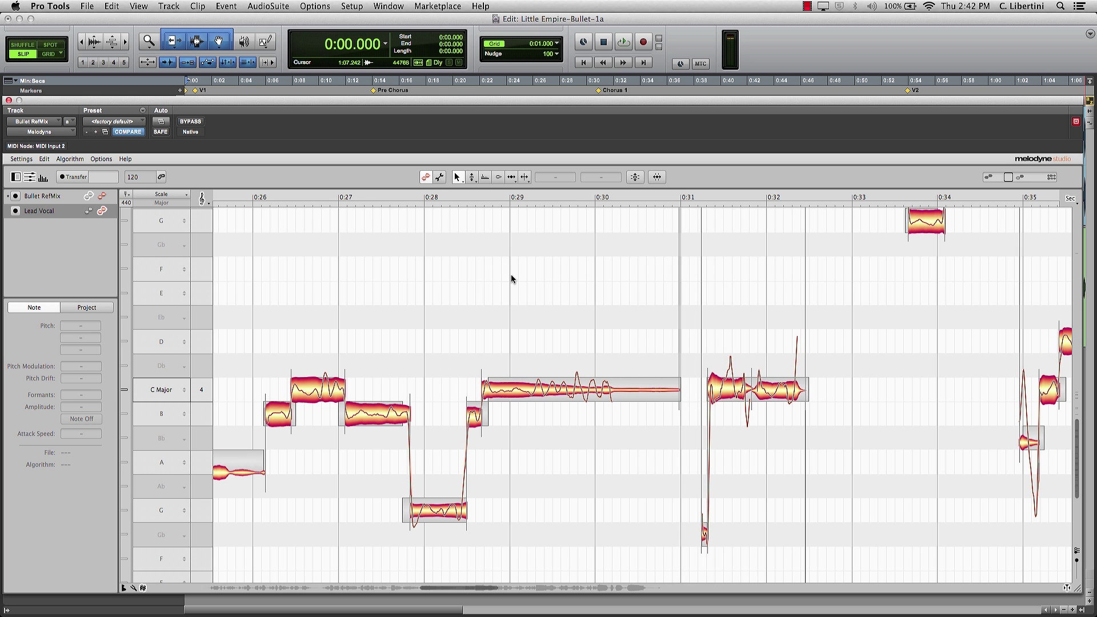
right_click(535, 302)
left_click(548, 331)
left_click_drag(549, 329, 877, 307)
right_click(472, 251)
left_click(472, 252)
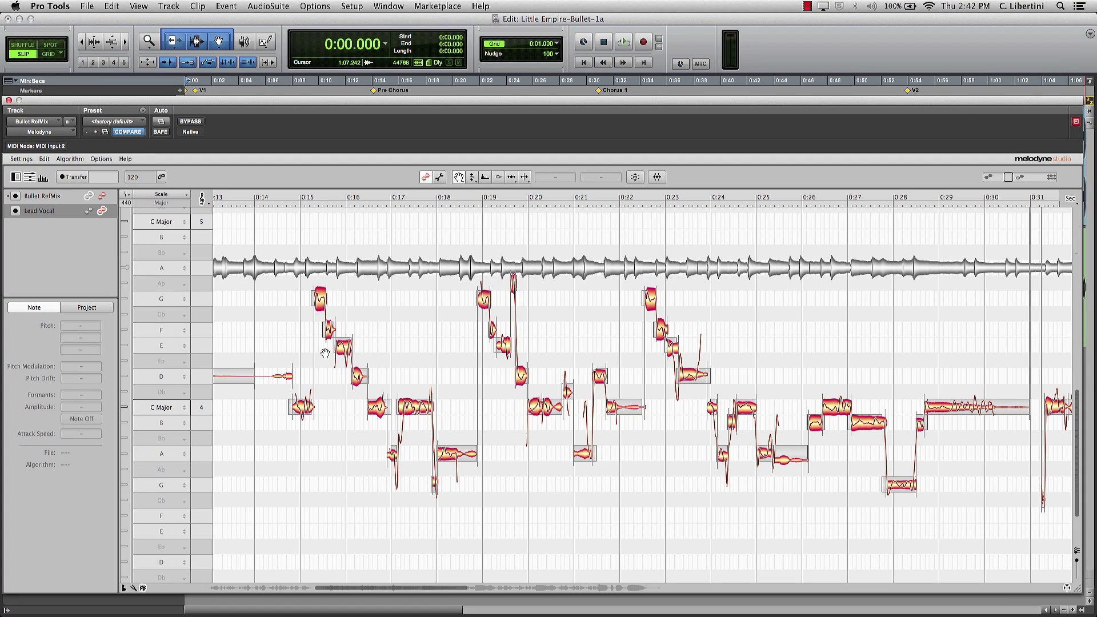
Audition the lead vocal with the reference mix from about 0:14.4 to just past 0:20
left_click(280, 197)
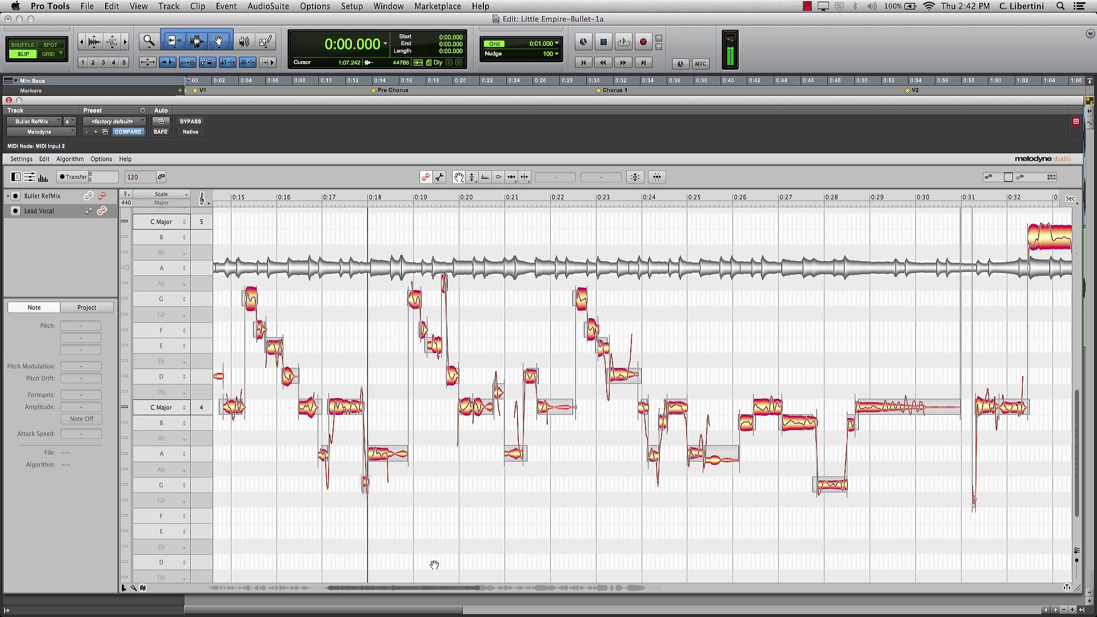
key("space")
left_click_drag(451, 591, 444, 595)
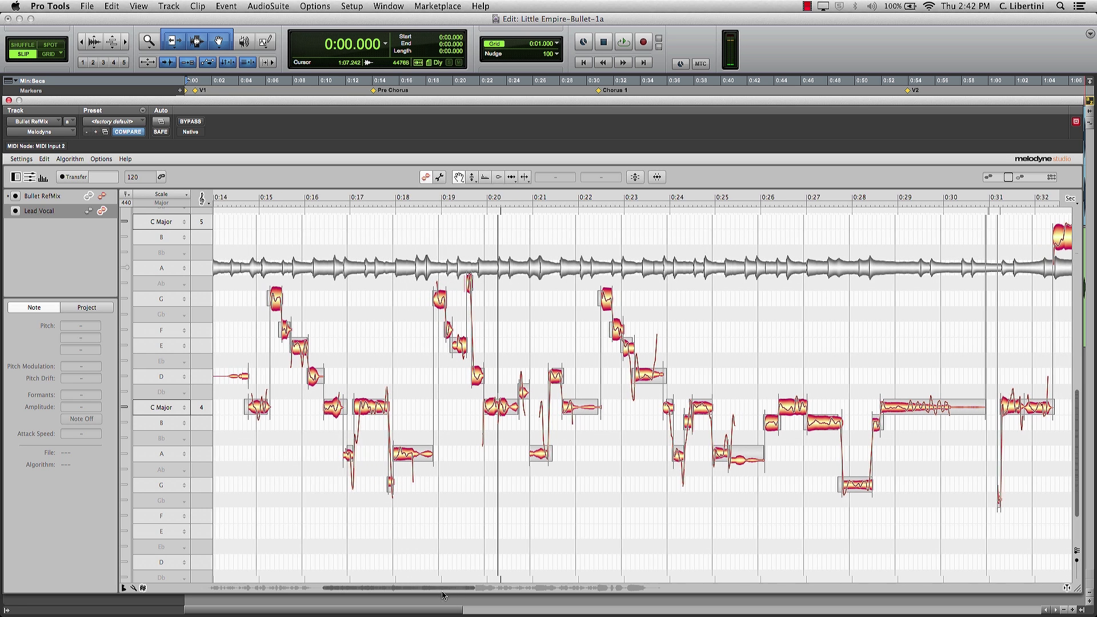
Select all lead vocal notes between about 0:15 and 0:31 with the Main tool
right_click(428, 569)
left_click(369, 523)
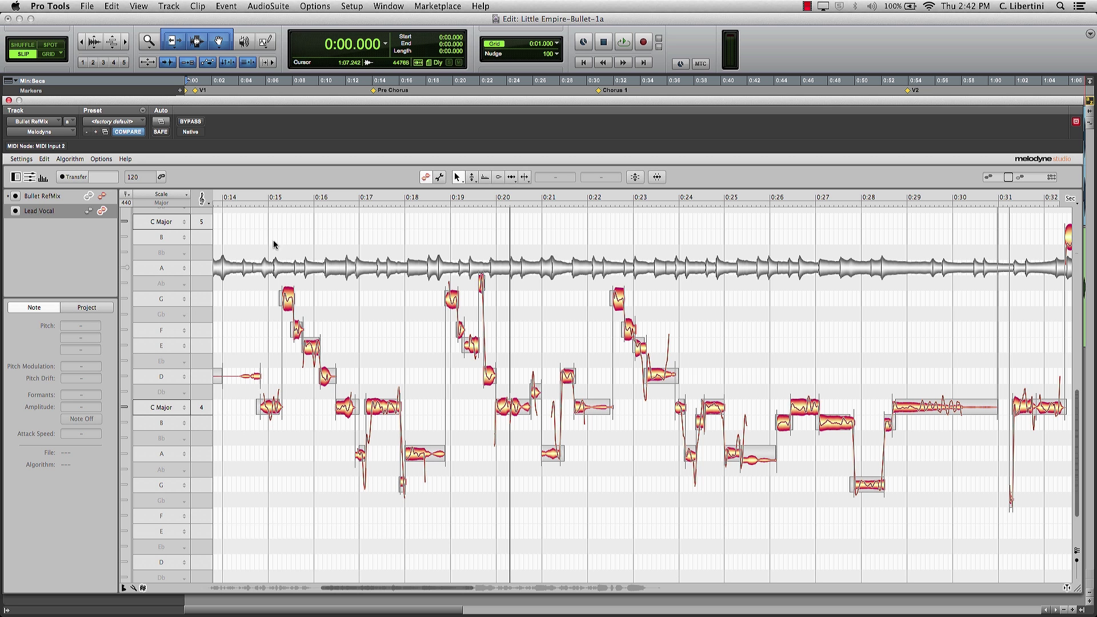
left_click_drag(270, 230, 940, 561)
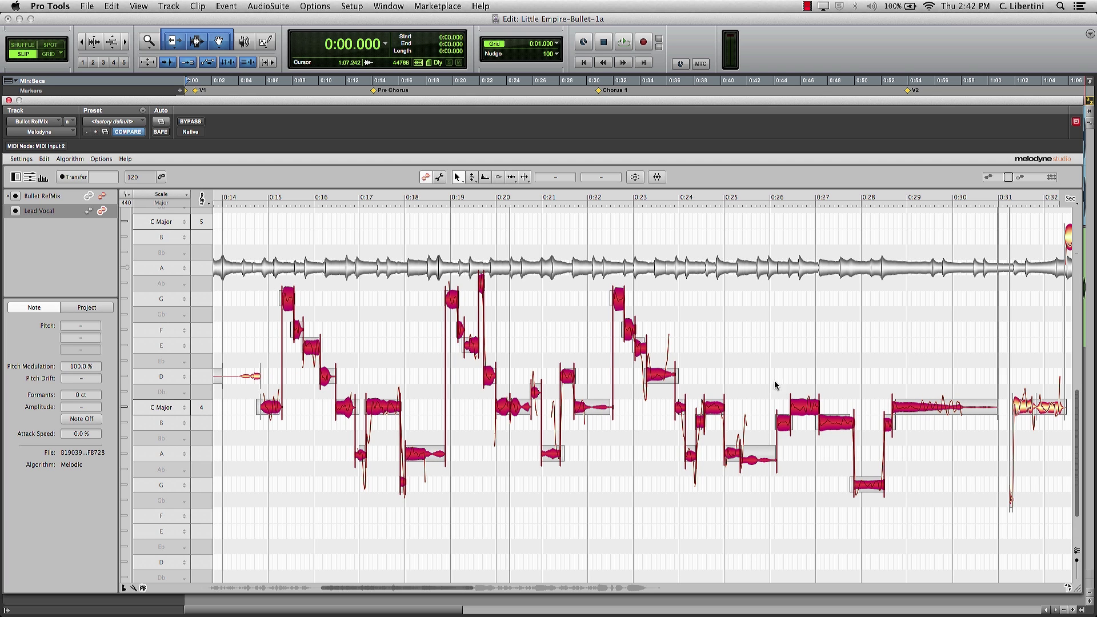
Correct the selected notes' pitch with Snap to C Major enabled and Pitch Center at 100 %, comparing the snap on and off first
left_click(634, 178)
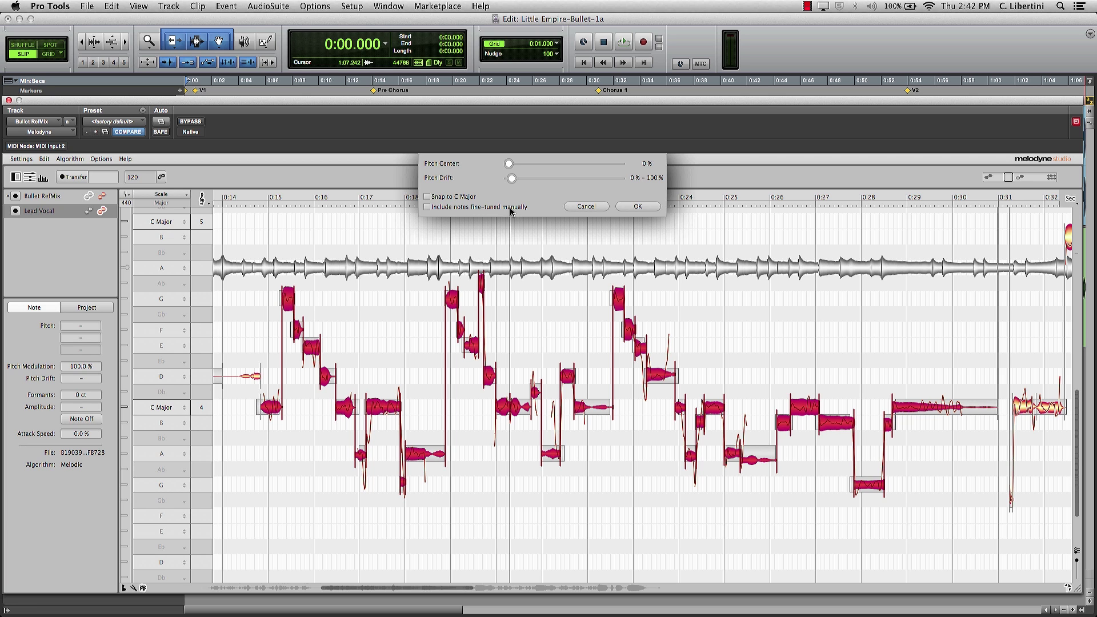
left_click(427, 197)
left_click(427, 197)
left_click(428, 197)
left_click(427, 197)
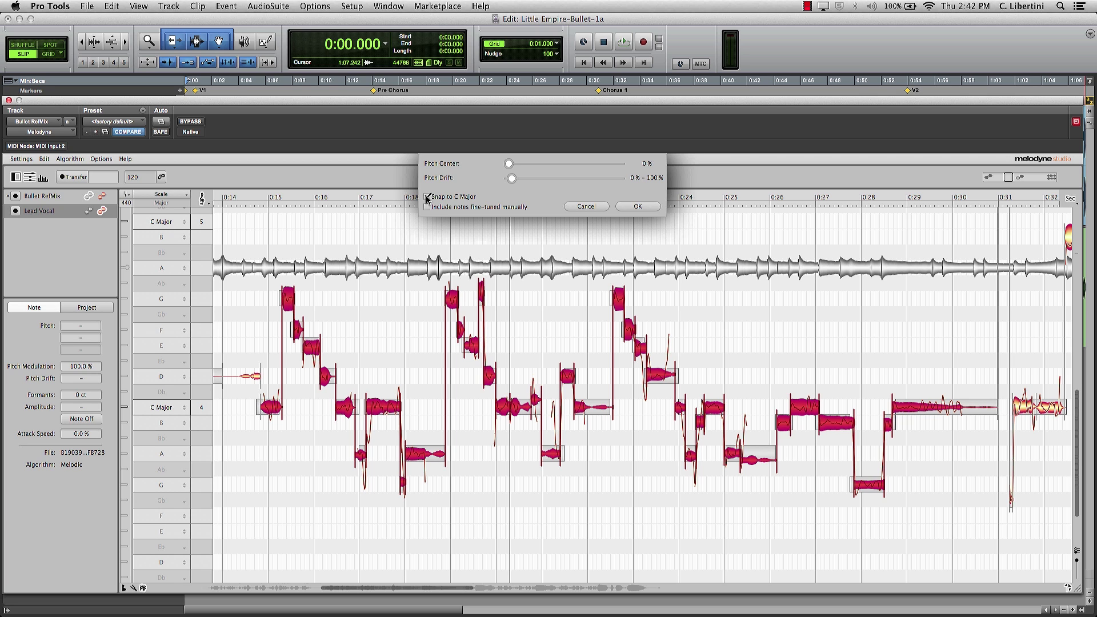
left_click(428, 198)
left_click_drag(511, 166, 630, 178)
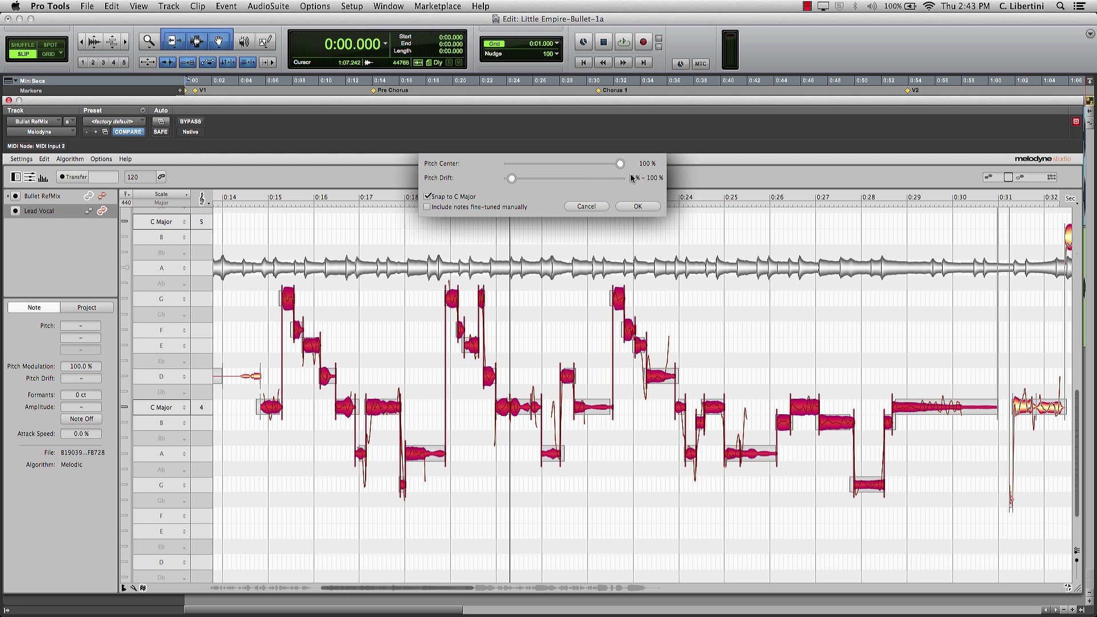
left_click(636, 205)
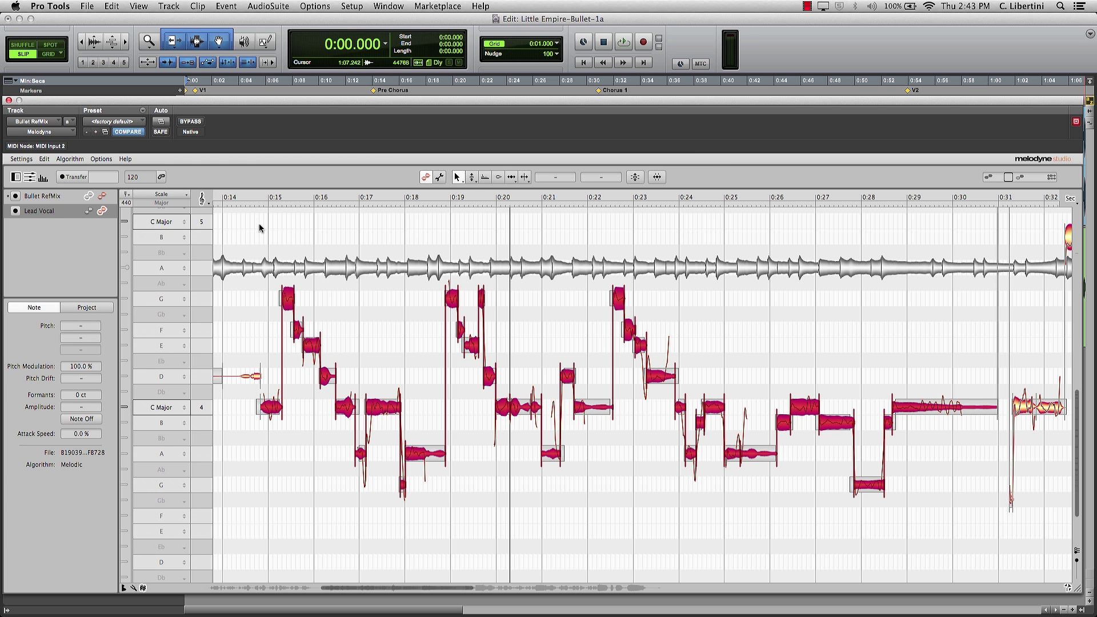
Audition the corrected vocal phrase from about 0:14.3 and clear the note selection
left_click(238, 198)
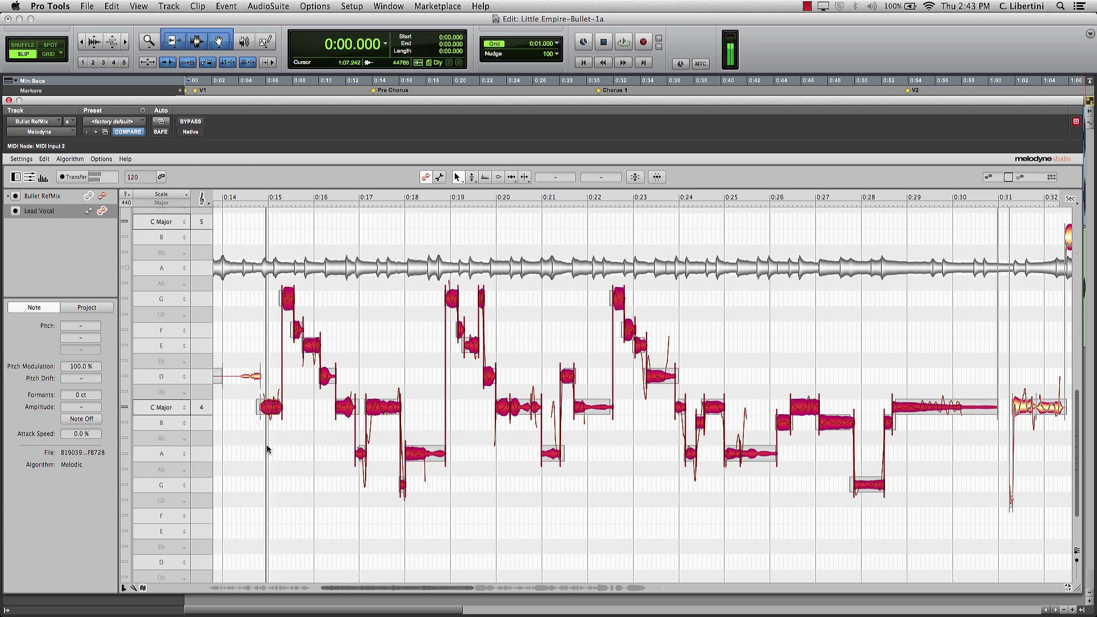
left_click(252, 471)
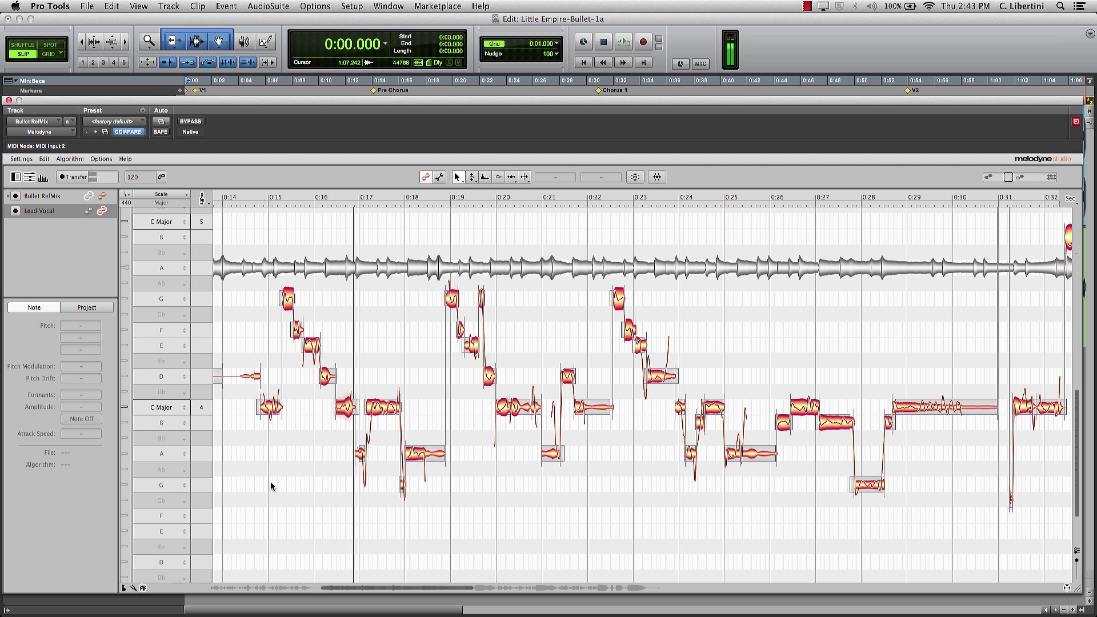
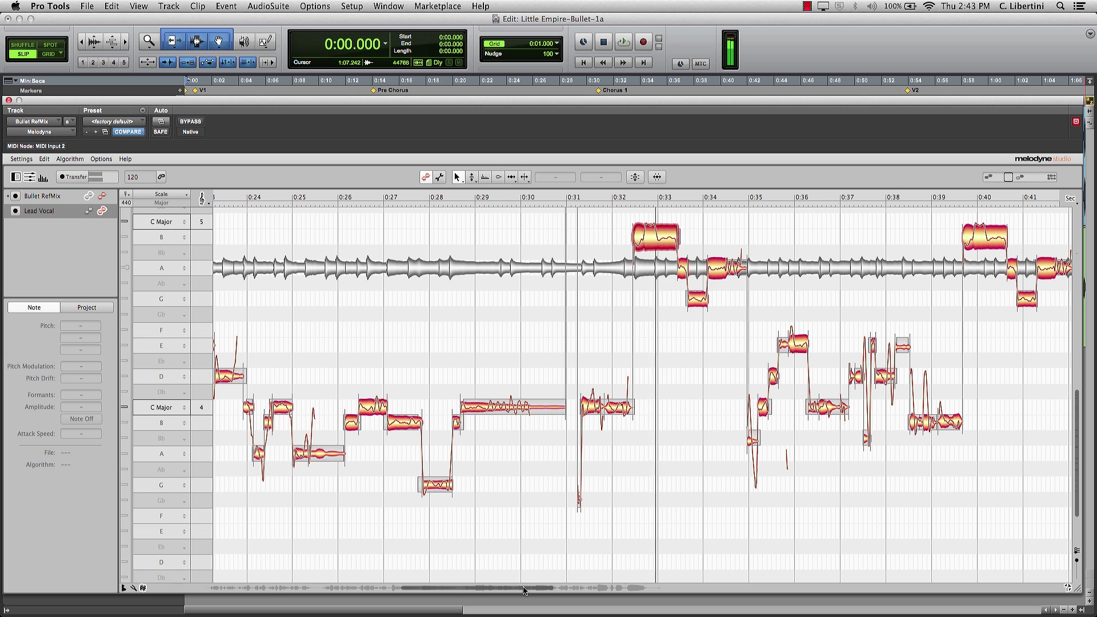
Examine the Lead Vocal notes from about 0:26 to 0:54, at a wider zoom level
left_click_drag(525, 590, 589, 590)
right_click(701, 475)
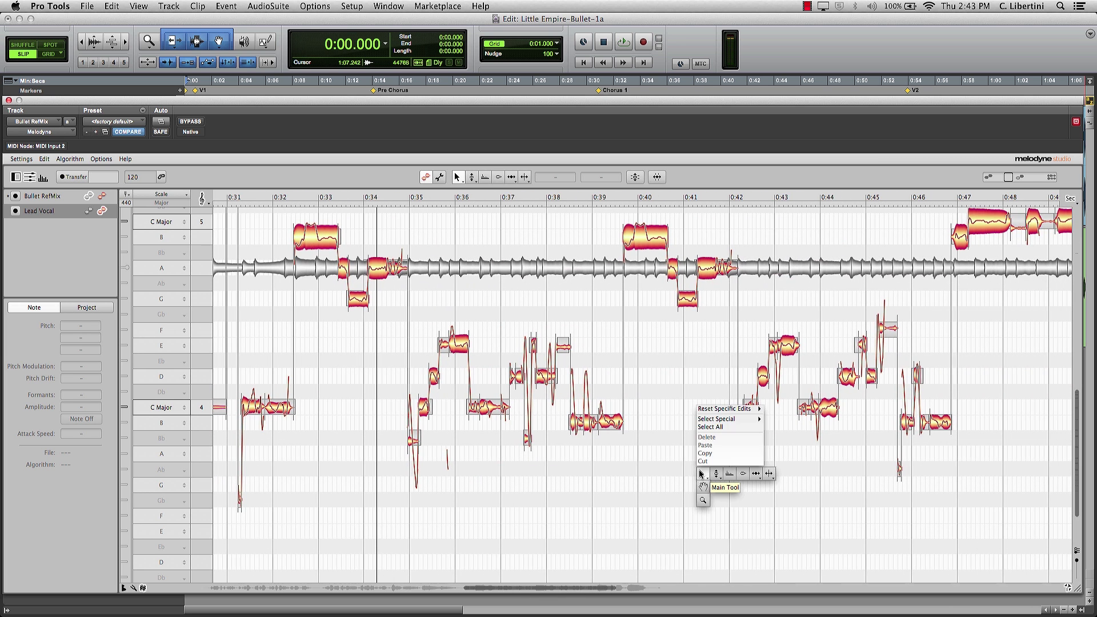
left_click(702, 501)
left_click(659, 481, "alt")
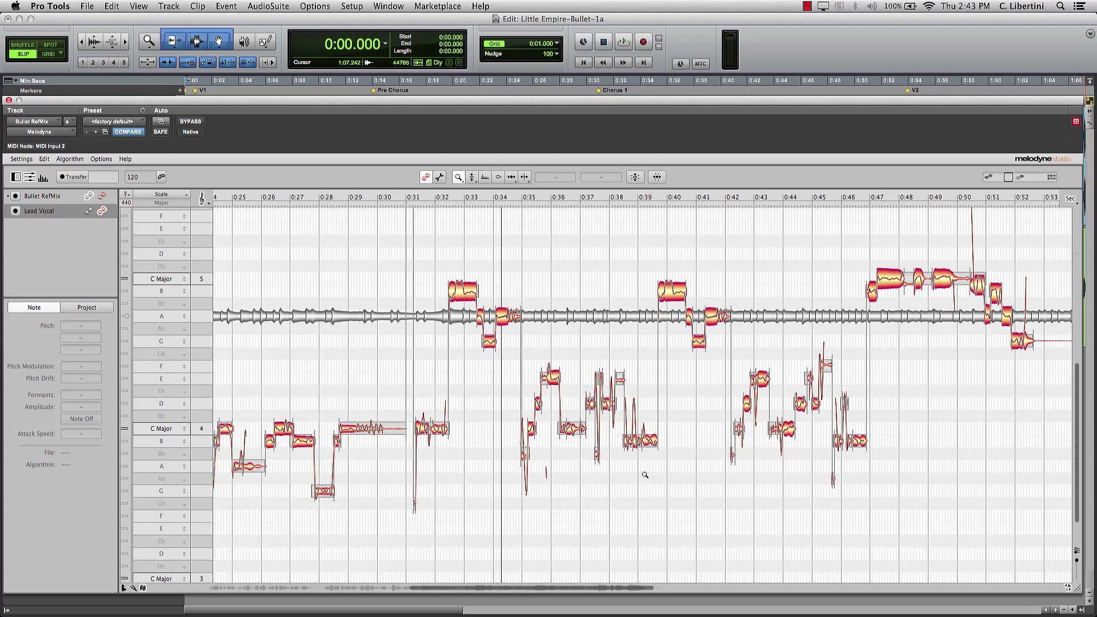
right_click(644, 476)
left_click(652, 490)
left_click_drag(648, 462, 509, 326)
left_click(348, 197)
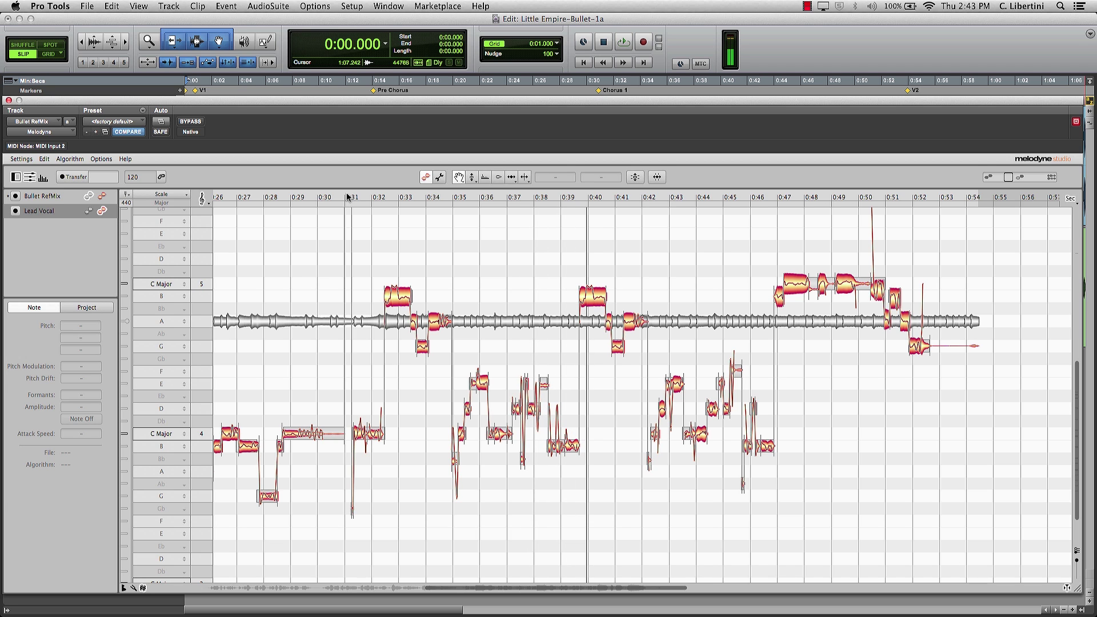
Select the high vocal notes between about 0:32 and 0:52 to single them out, and clear the selection
right_click(477, 264)
left_click(480, 254)
left_click_drag(365, 250, 964, 358)
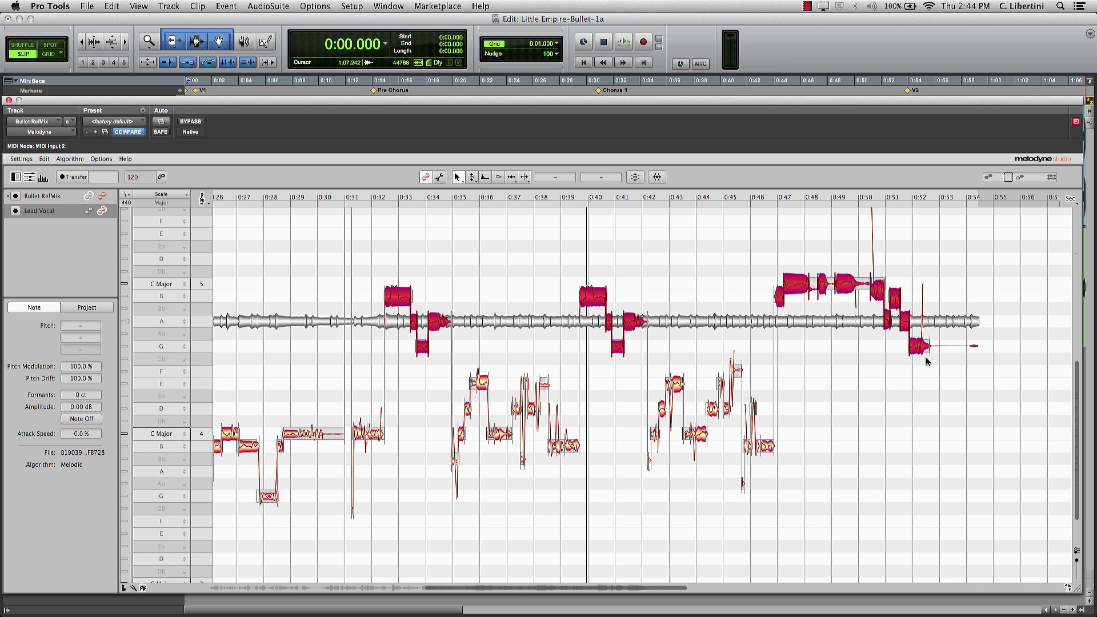
left_click(518, 490)
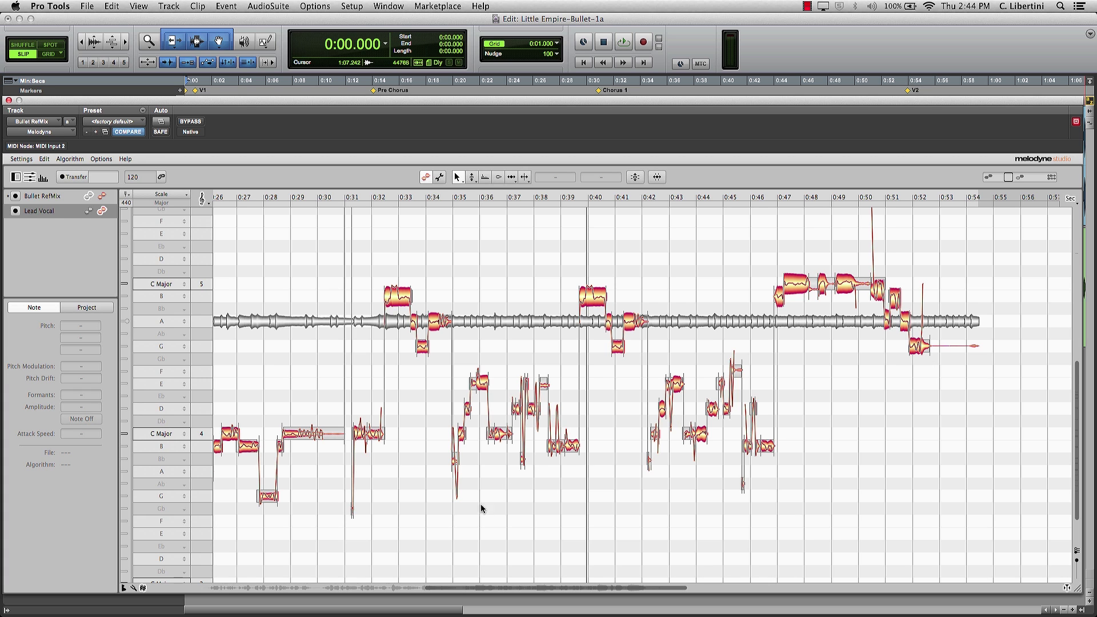
Select the low vocal phrases between about 0:35 and 0:47 and raise their amplitude by 2.64 dB
left_click_drag(438, 518, 810, 366)
right_click(605, 389)
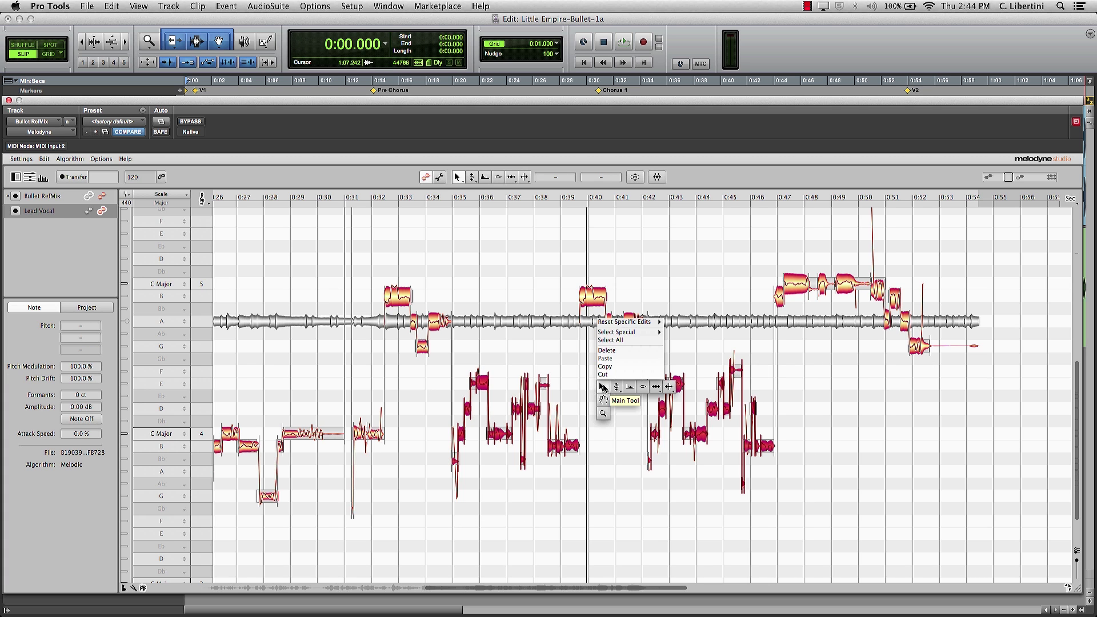
left_click(607, 412)
left_click_drag(606, 412, 648, 429)
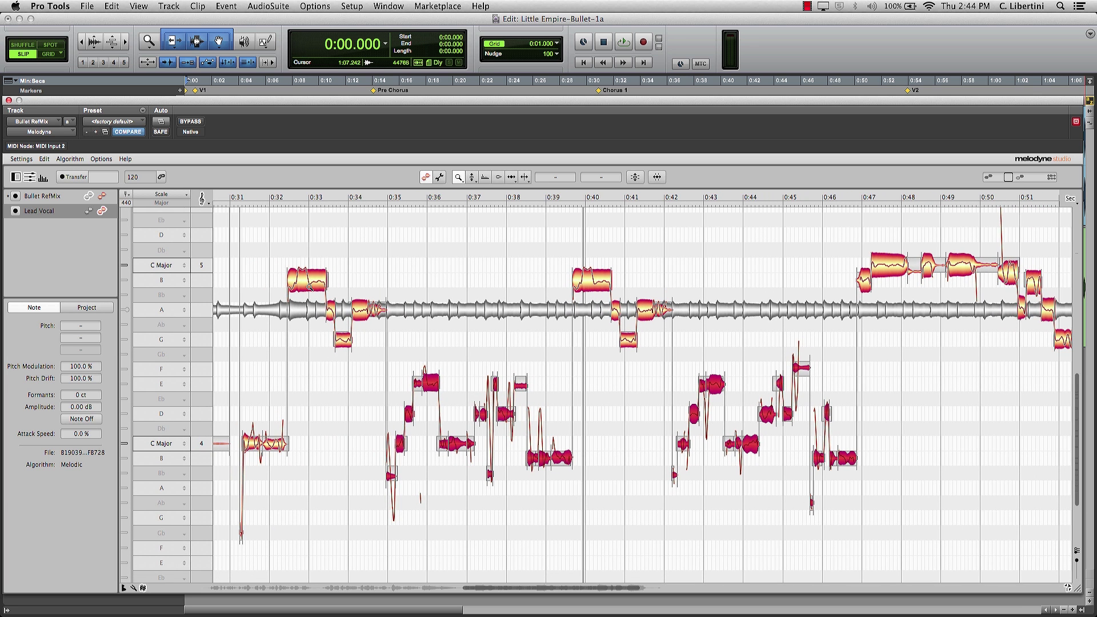
right_click(486, 353)
left_click(518, 320)
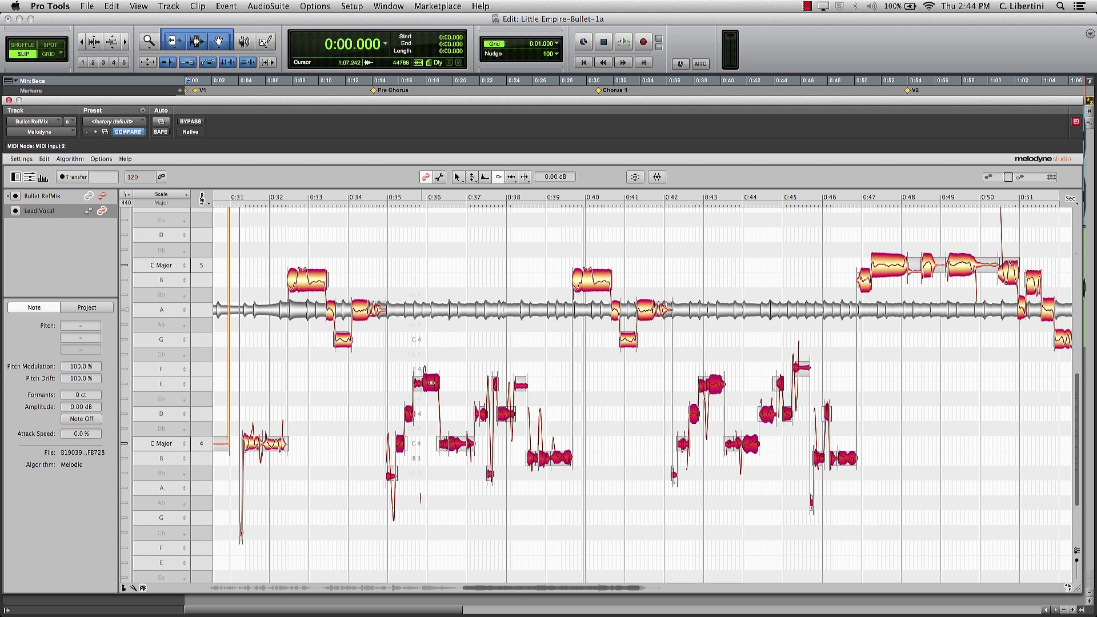
key("super+a")
left_click_drag(431, 382, 434, 367)
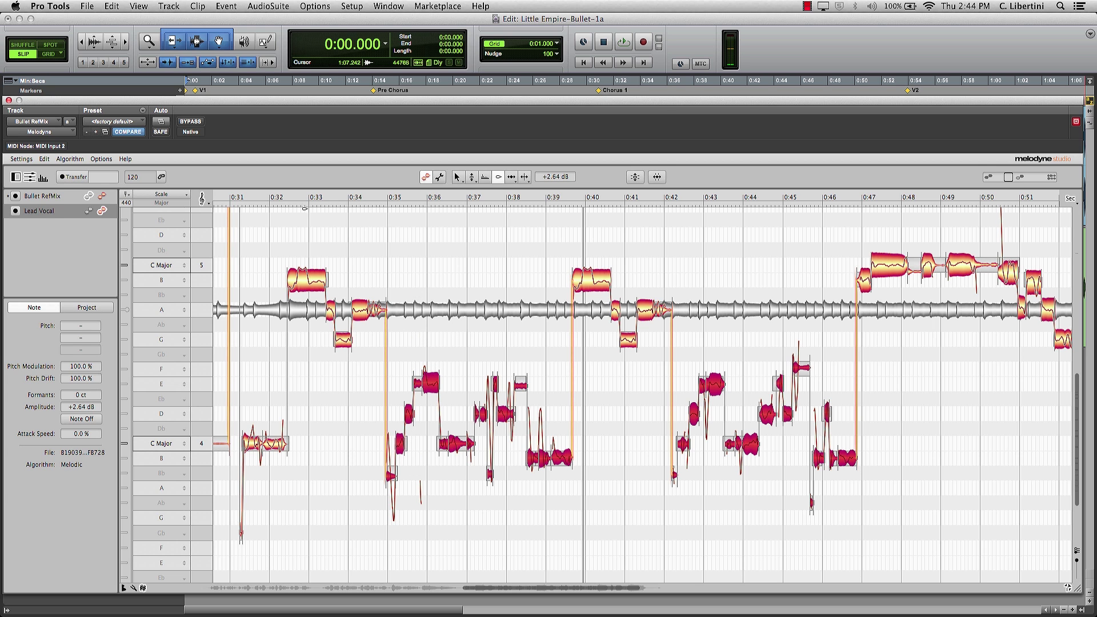
left_click(275, 196)
left_click(428, 252)
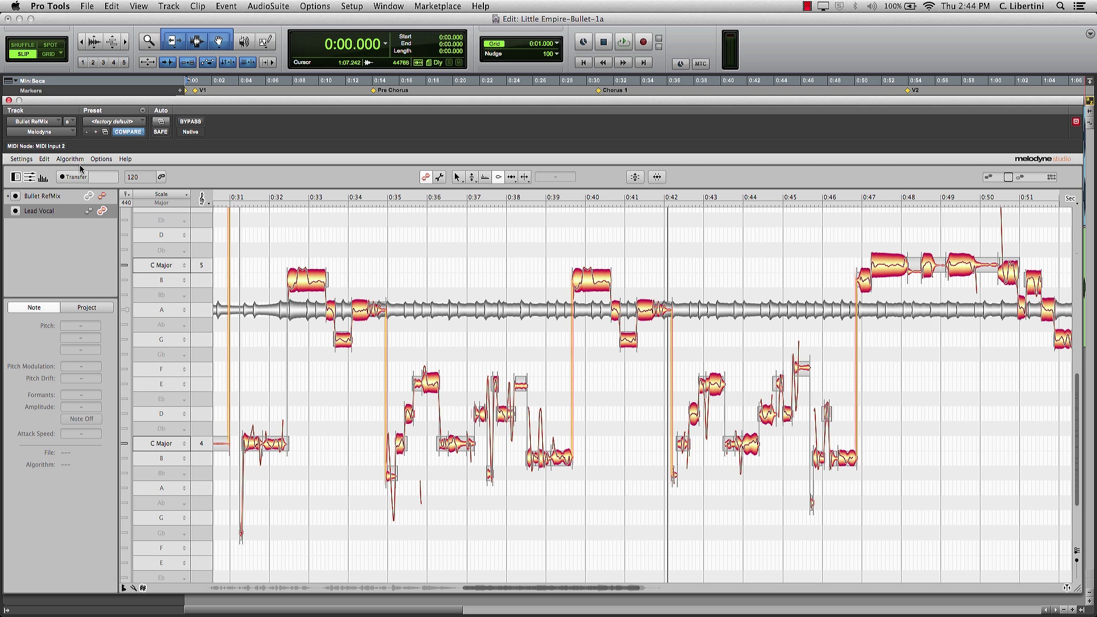
Restore the last selection of the low vocal phrases, fine-tune their amplitude, and deselect them
left_click(44, 160)
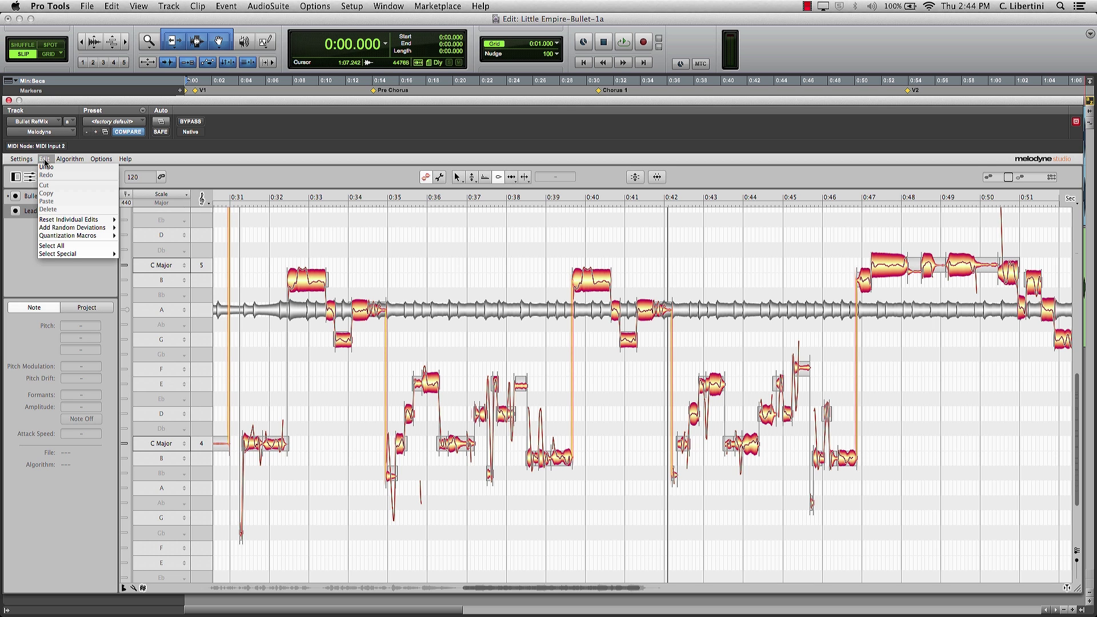
mouse_move(59, 255)
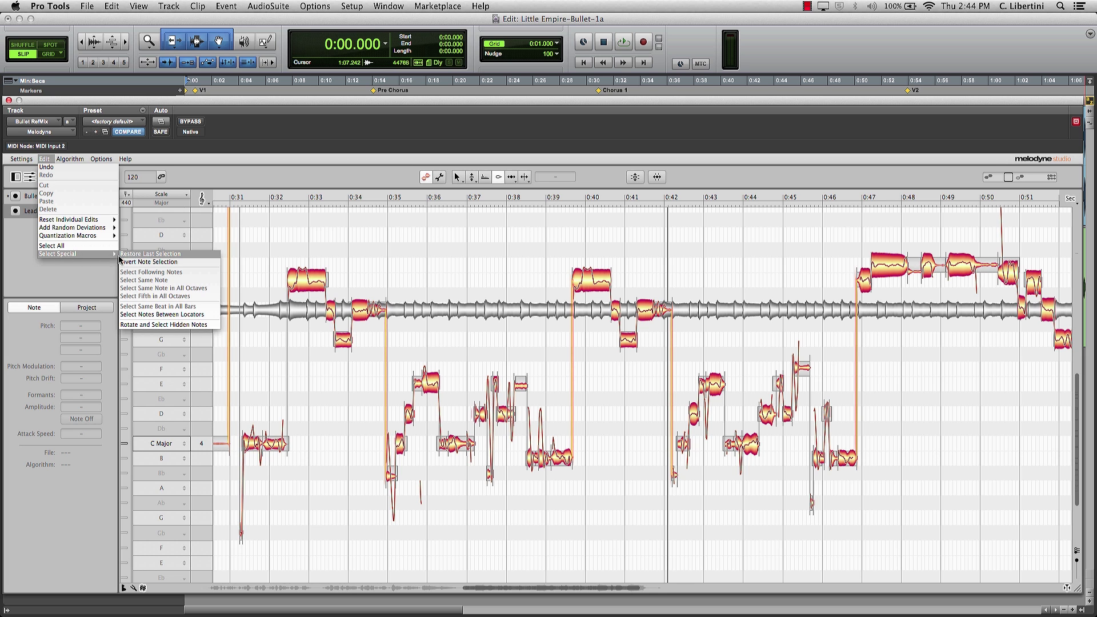
left_click(139, 255)
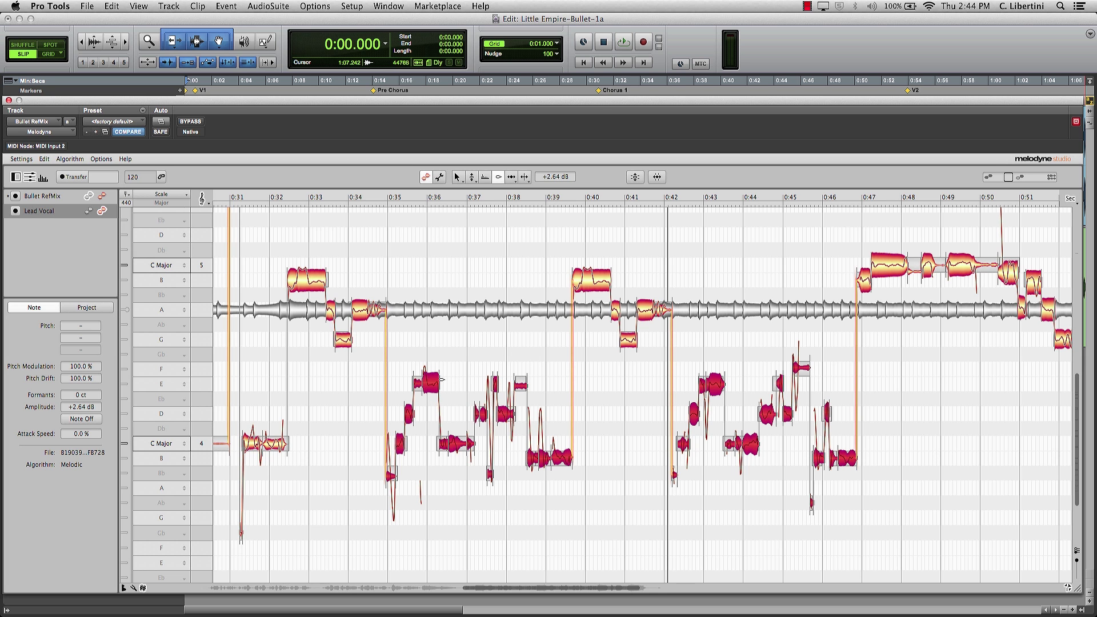
left_click_drag(432, 383, 434, 388)
left_click(369, 247)
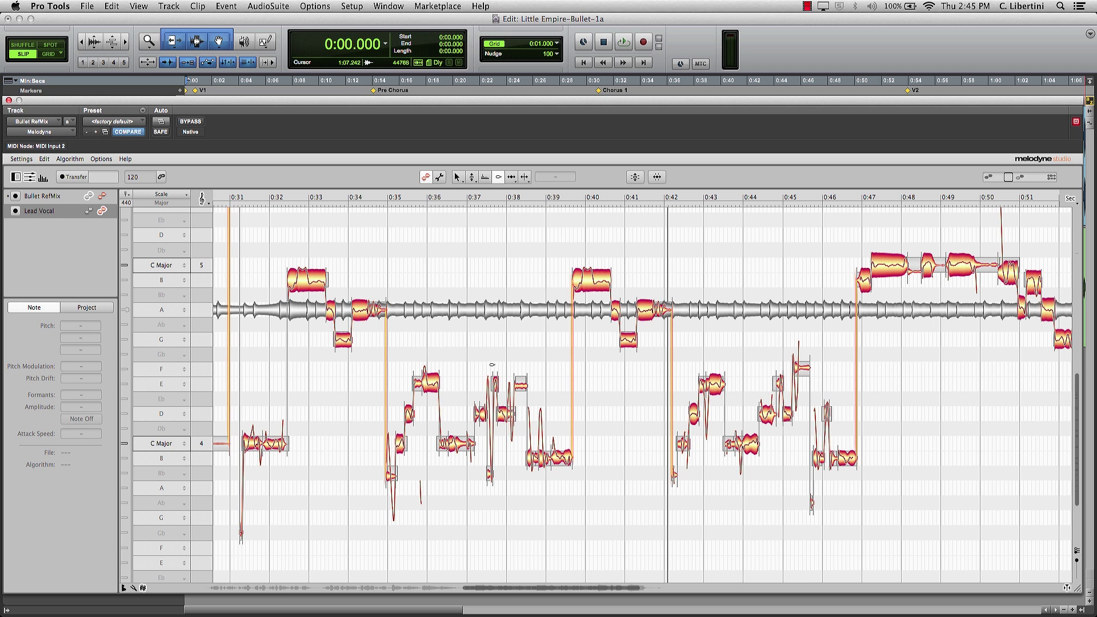
Move the mix fader to its lowest setting and scrub the high vocal note from about 0:32.3 to 0:32.8
right_click(479, 359)
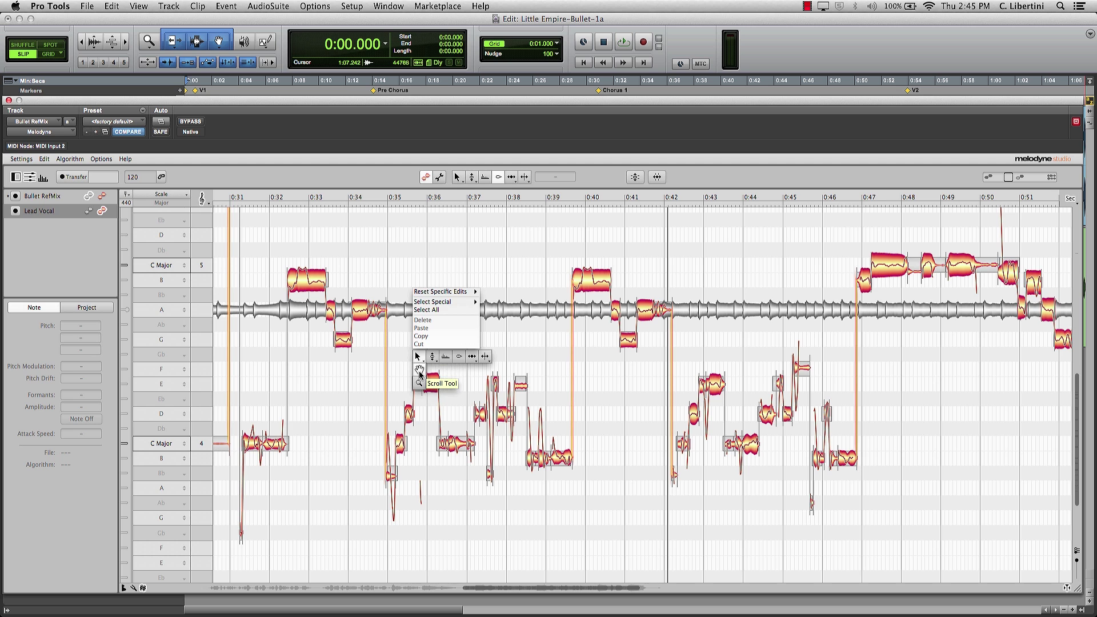
left_click(419, 384)
left_click_drag(420, 385, 439, 408)
right_click(389, 288)
left_click(400, 318)
mouse_move(396, 301)
left_mouse_down()
mouse_move(486, 372)
mouse_move(597, 407)
mouse_move(592, 350)
mouse_move(404, 303)
left_mouse_up()
right_click(560, 307)
left_click(559, 312)
right_click(537, 266)
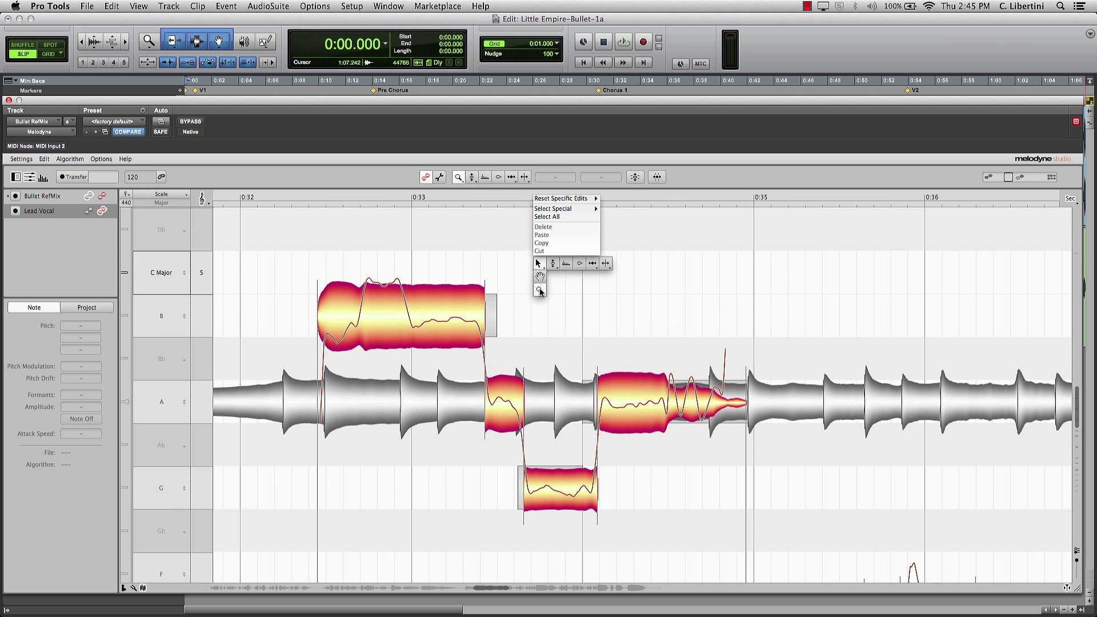
left_click(540, 279)
left_click_drag(539, 278, 594, 325)
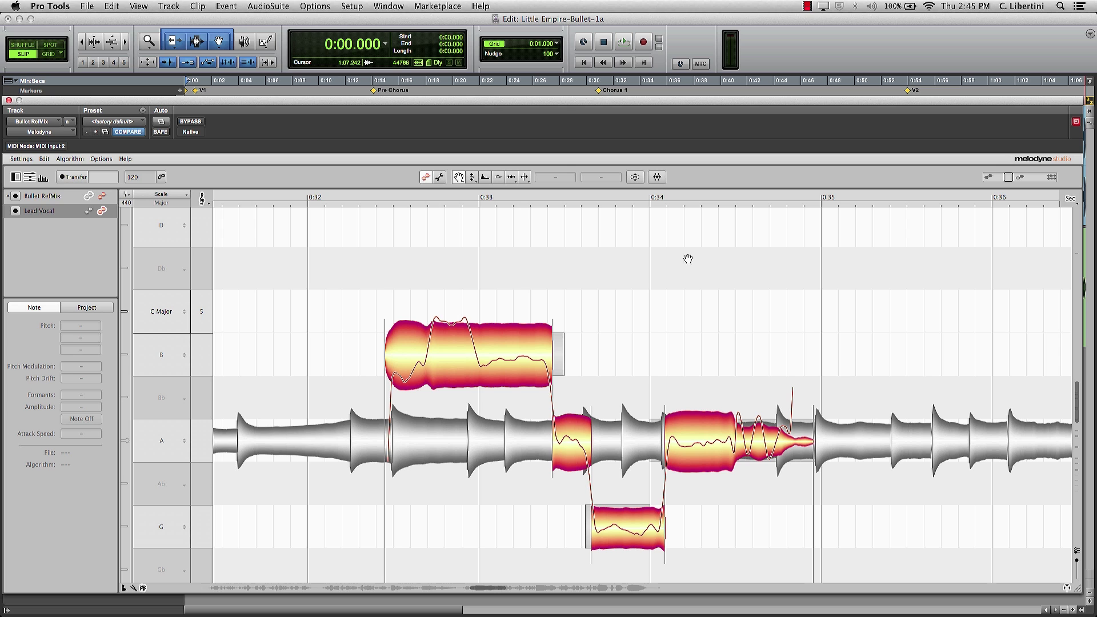
left_click_drag(1009, 179, 987, 178)
left_click_drag(357, 197, 445, 199)
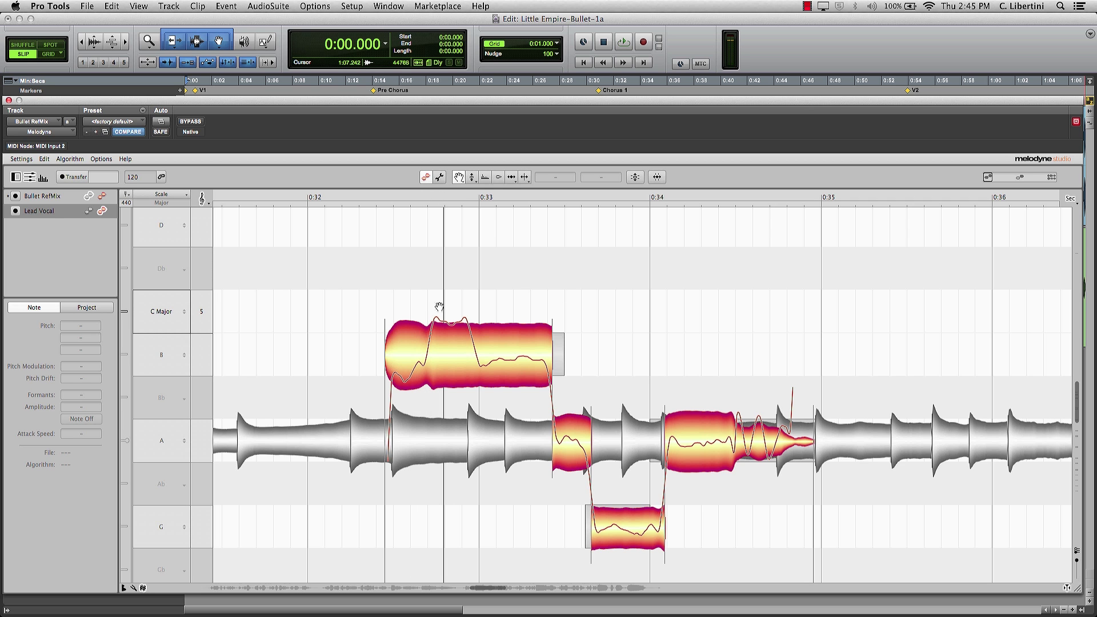
Separate the high vocal note starting near 0:32.4 into three notes at about 0:32.7 and 0:33.0, and activate the Pitch Tool
right_click(588, 292)
left_click(640, 281)
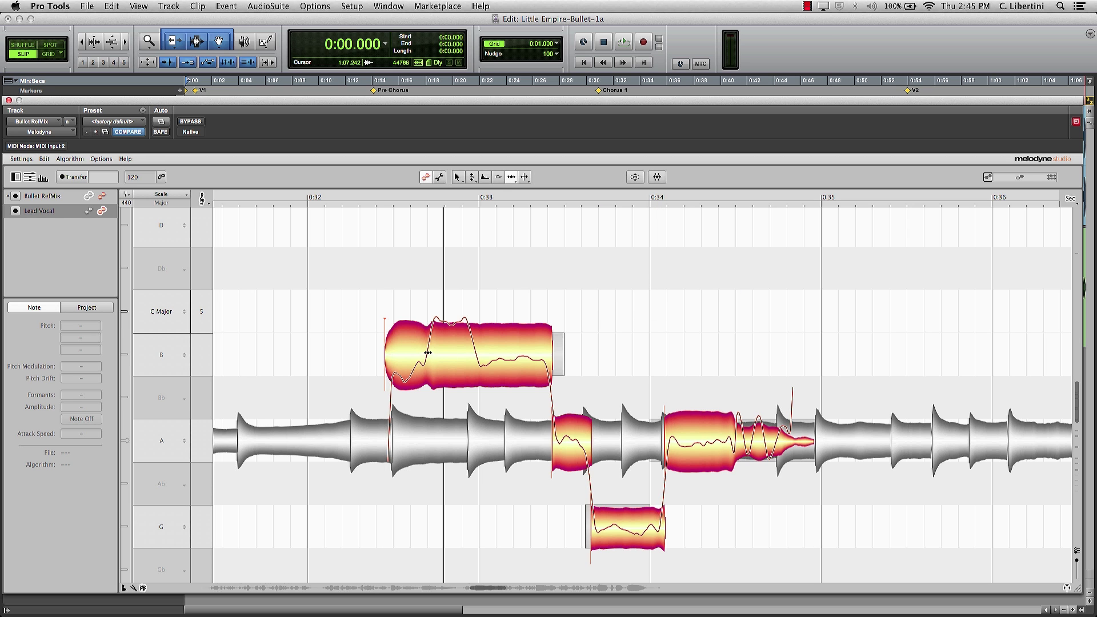
right_click(605, 268)
mouse_move(618, 269)
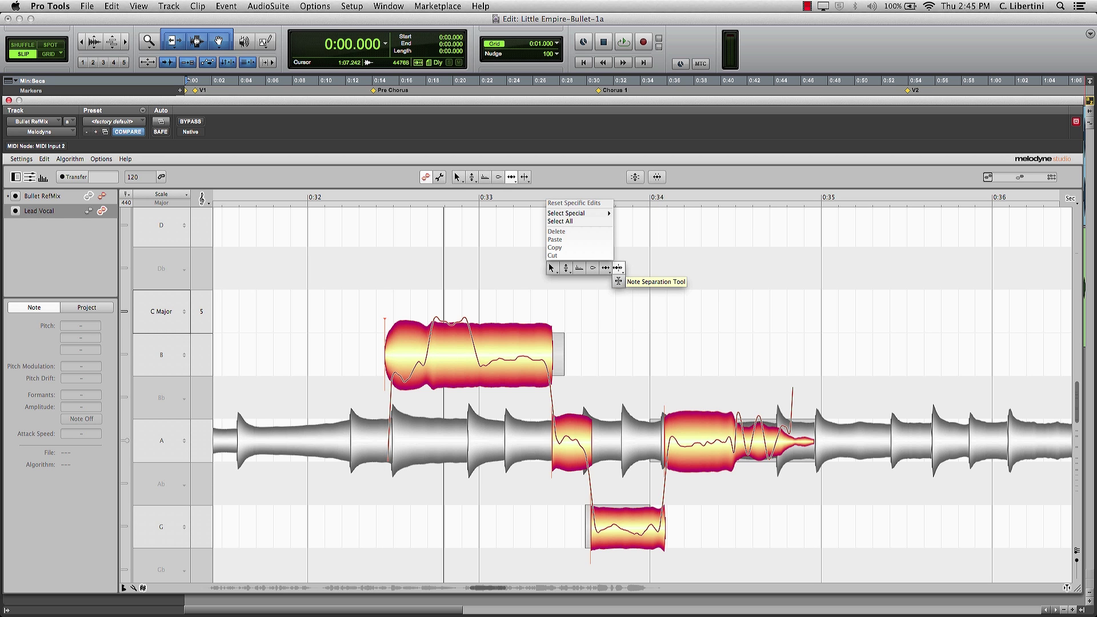
left_click(618, 280)
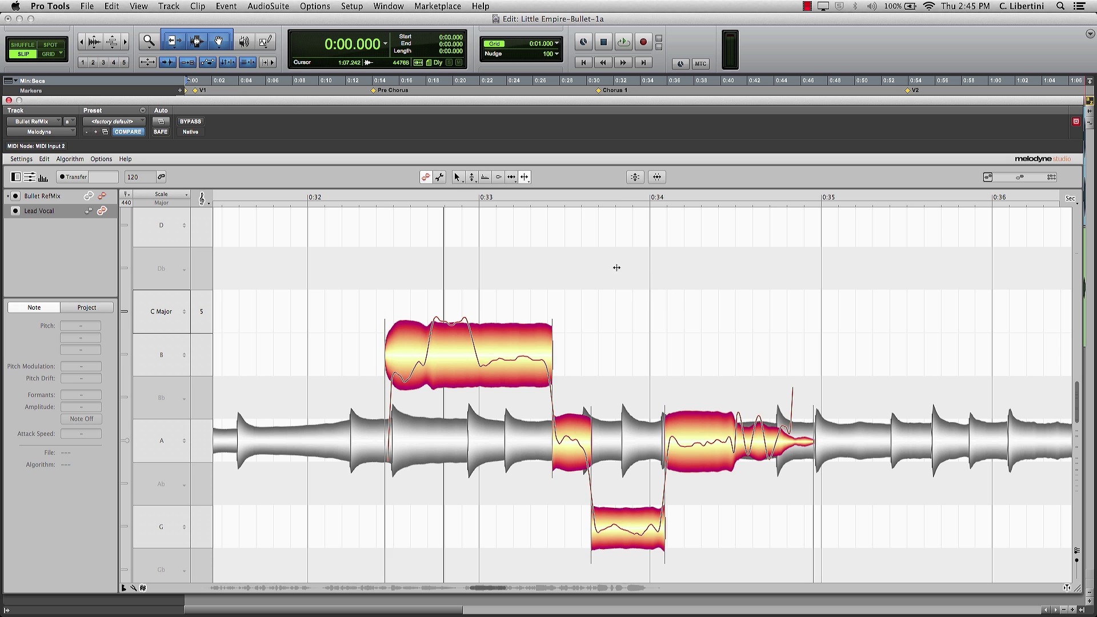
double_click(429, 355)
double_click(475, 352)
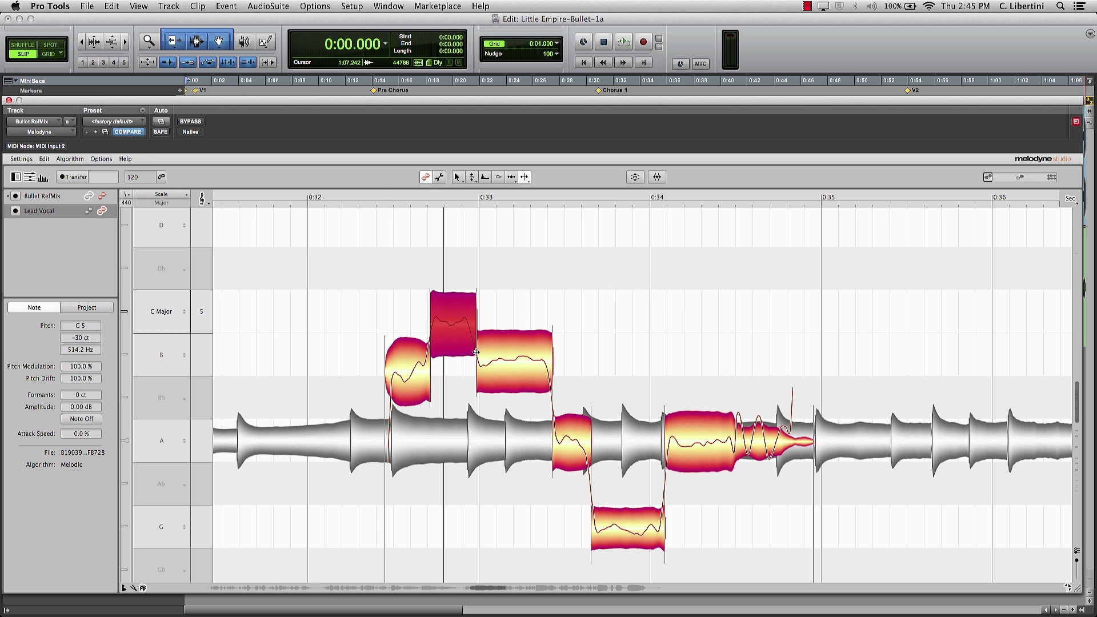
right_click(613, 332)
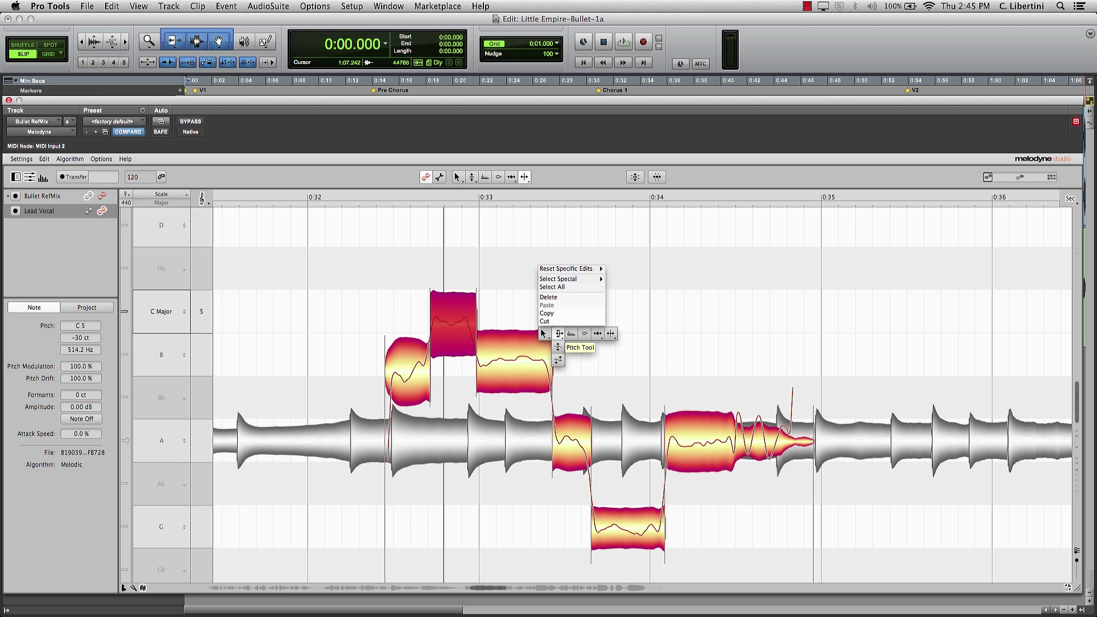
left_click(562, 334)
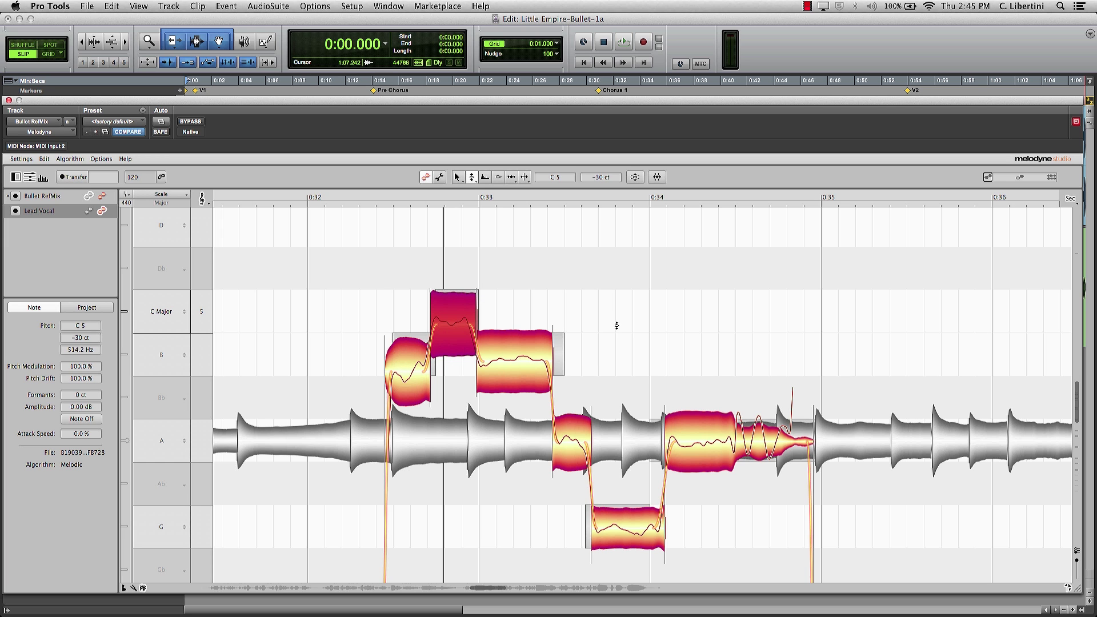
Separate the matching high vocal note starting near 0:39.7 into three notes at about 0:39.9 and 0:40.2
right_click(650, 315)
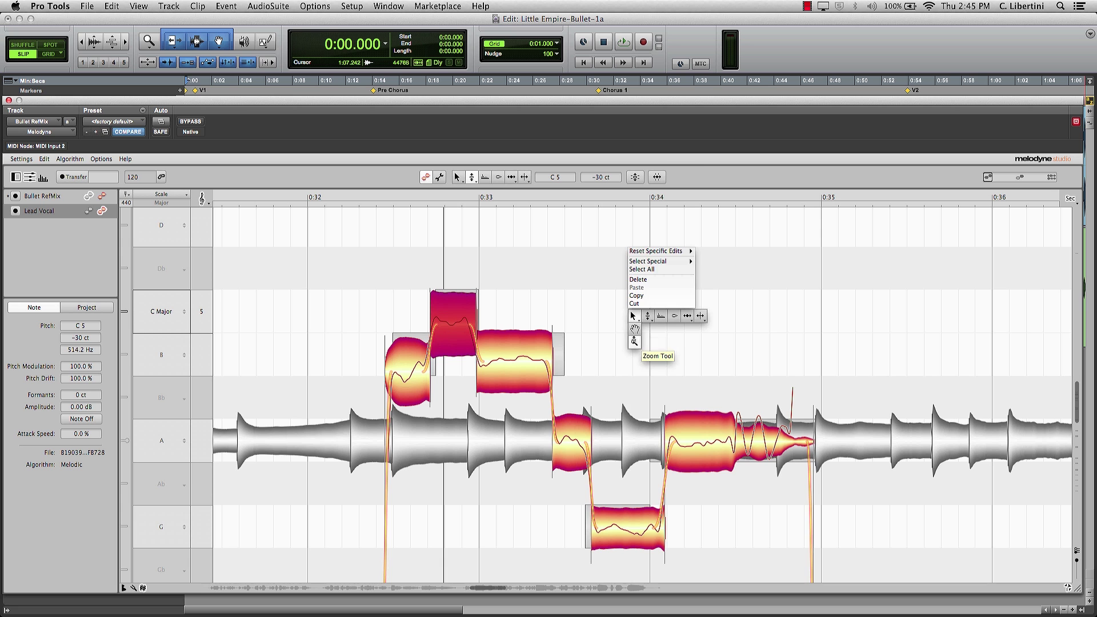
left_click(636, 317)
left_click_drag(629, 348, 462, 245)
right_click(614, 300)
left_click(614, 289)
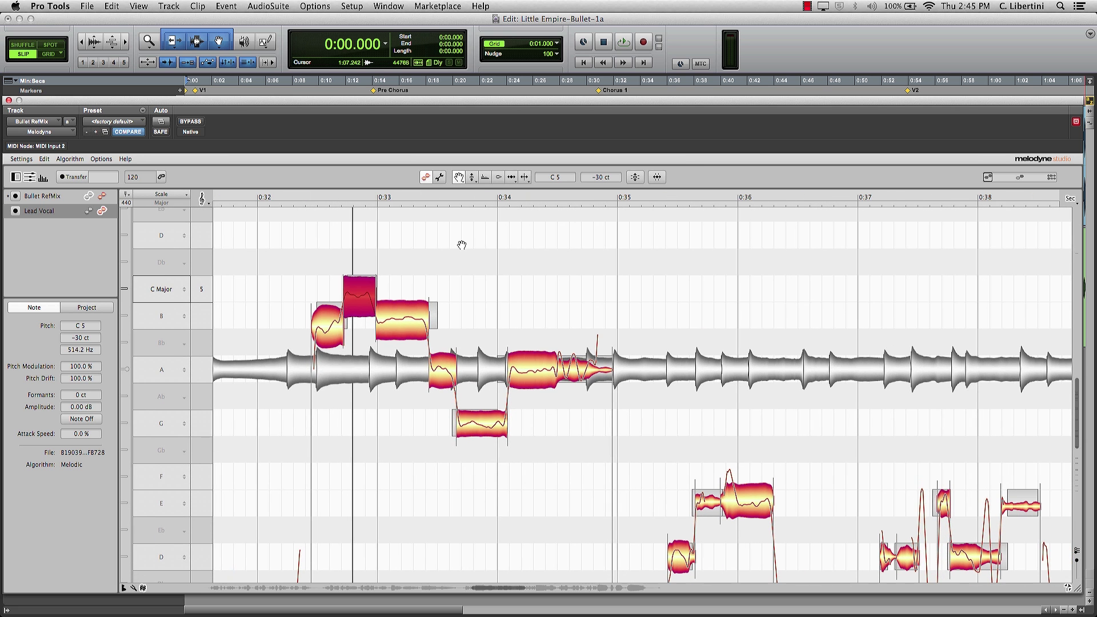
right_click(540, 272)
left_click(549, 273)
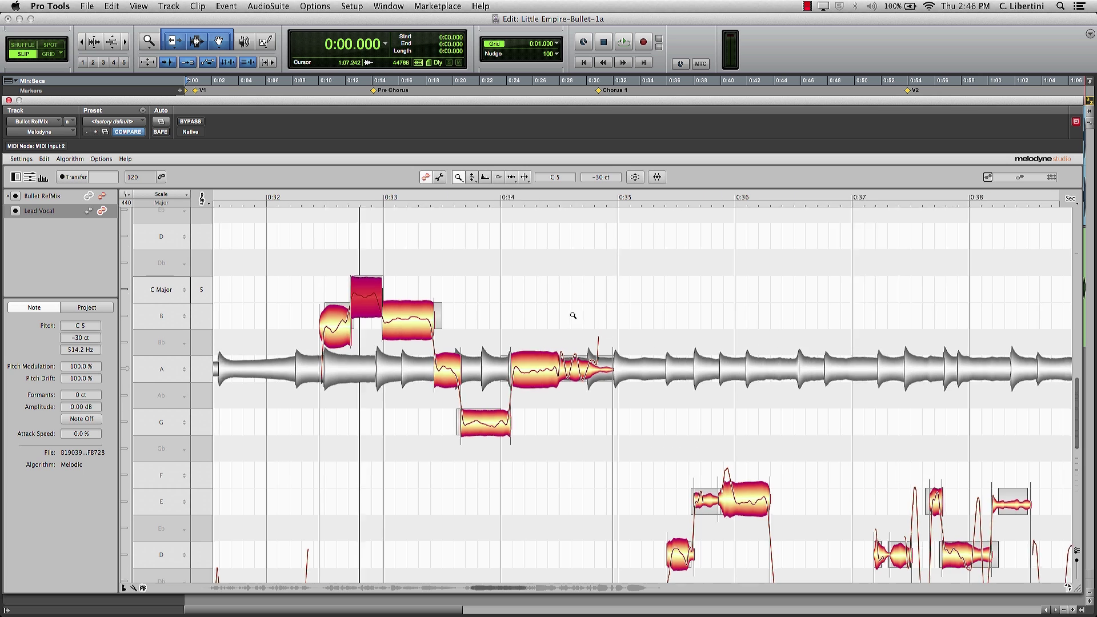
left_click_drag(586, 321, 522, 289)
right_click(766, 311)
left_click(764, 290)
left_click_drag(763, 294, 605, 287)
right_click(783, 299)
left_click(781, 315)
left_click_drag(785, 311, 894, 297)
right_click(894, 297)
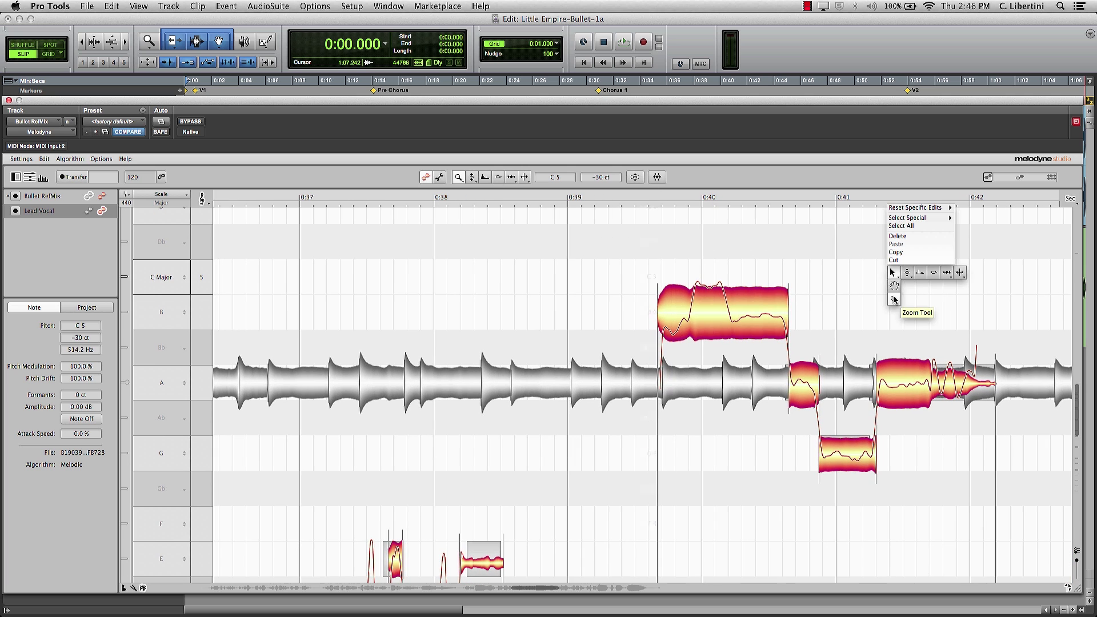
left_click(948, 276)
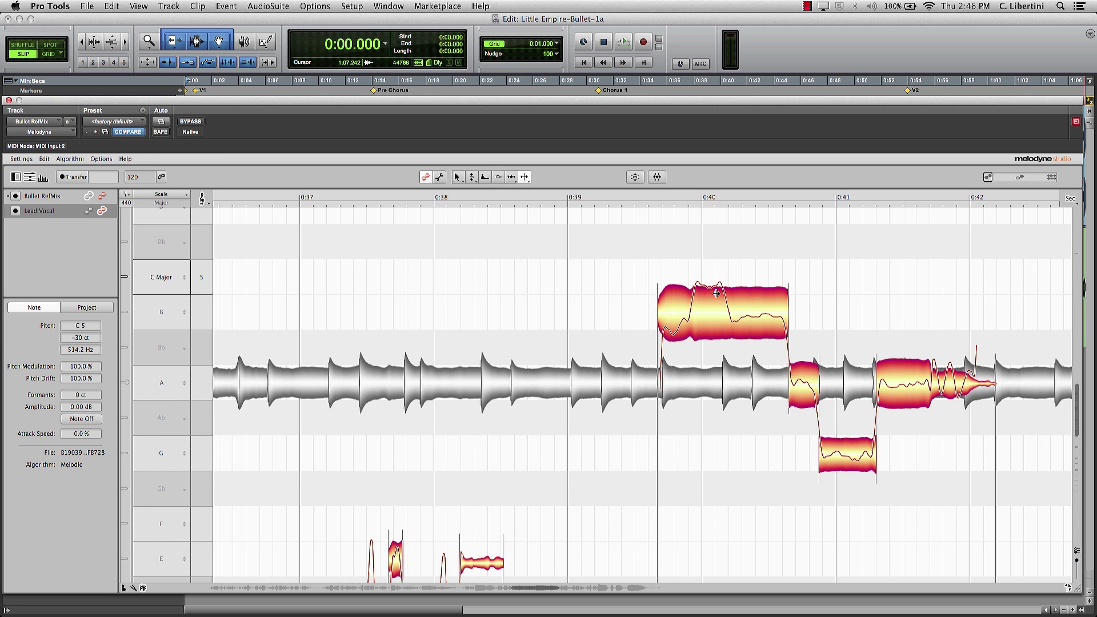
double_click(693, 308)
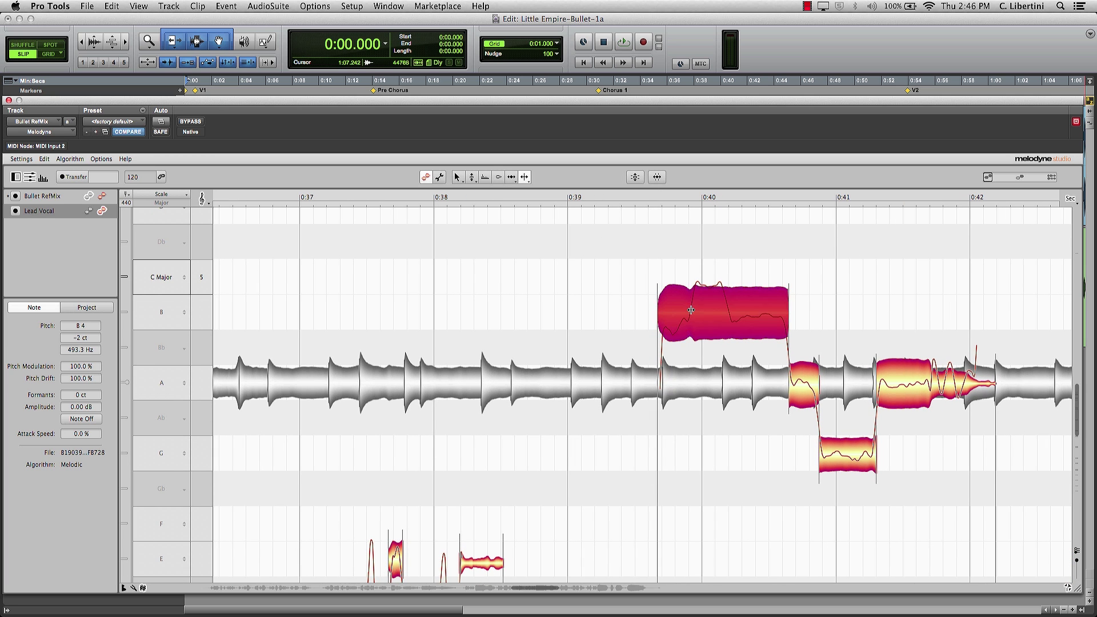
double_click(727, 310)
Select the two high vocal phrases starting near 0:32.4 and 0:39.7 and snap them to C Major with 100% pitch center and slight pitch drift correction
right_click(824, 323)
mouse_move(778, 319)
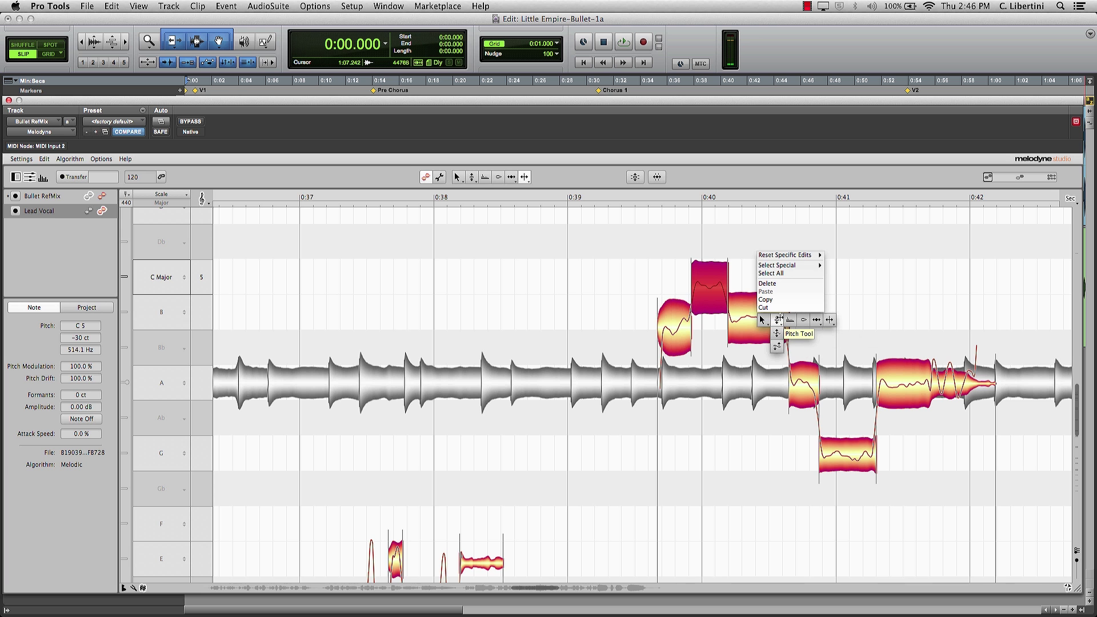
left_click(764, 346)
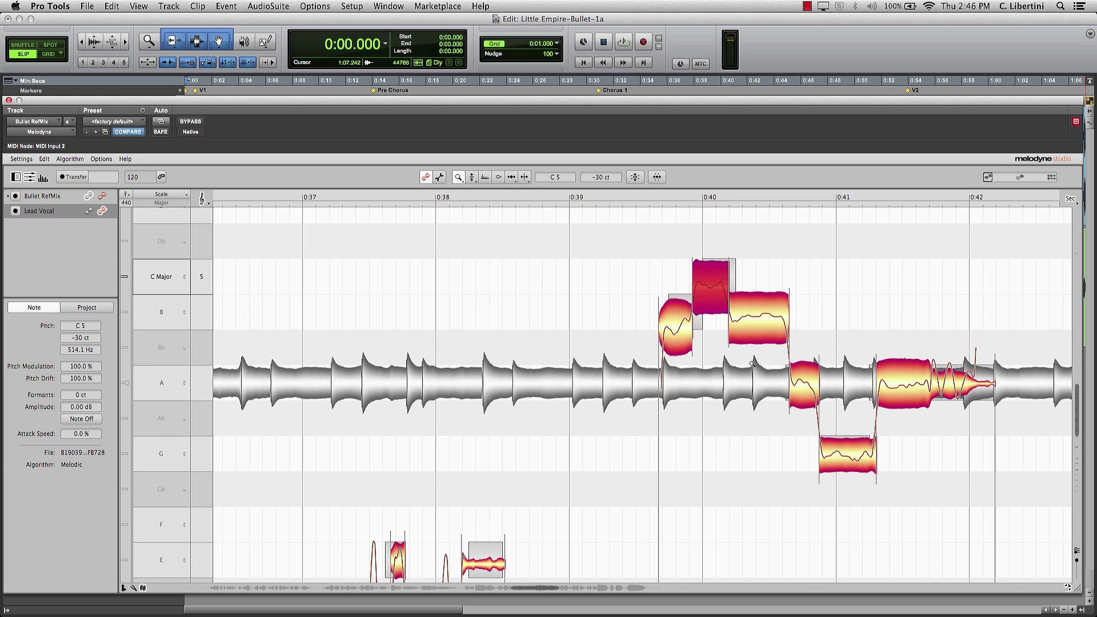
left_click(695, 303, "alt")
left_click_drag(695, 303, 693, 245)
right_click(669, 302)
left_click(659, 285)
right_click(553, 215)
left_click(550, 201)
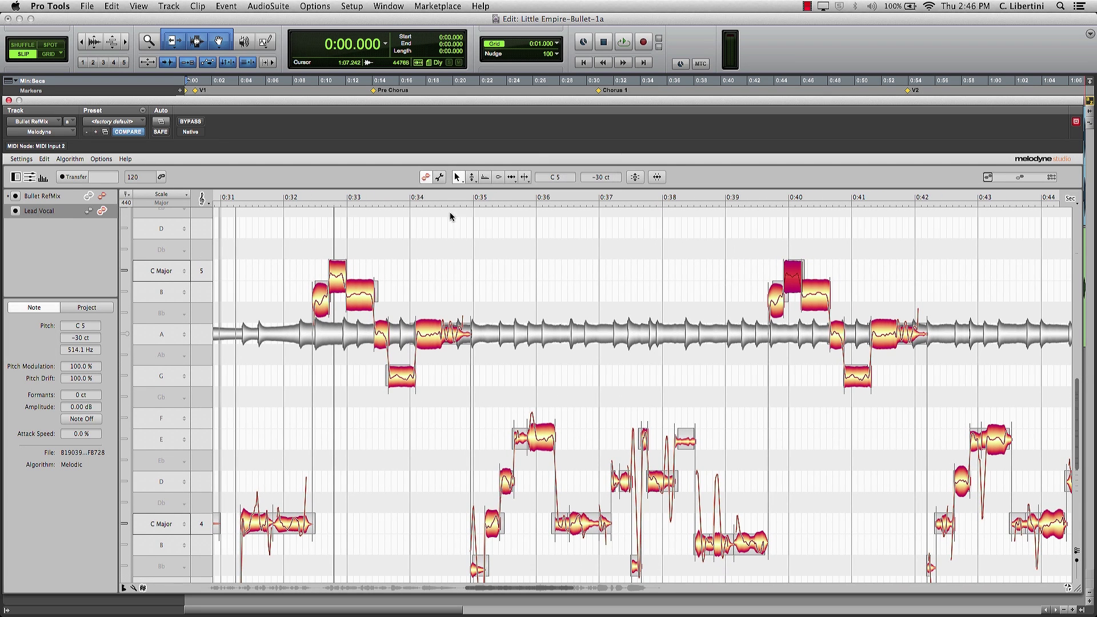
left_click_drag(299, 231, 912, 399)
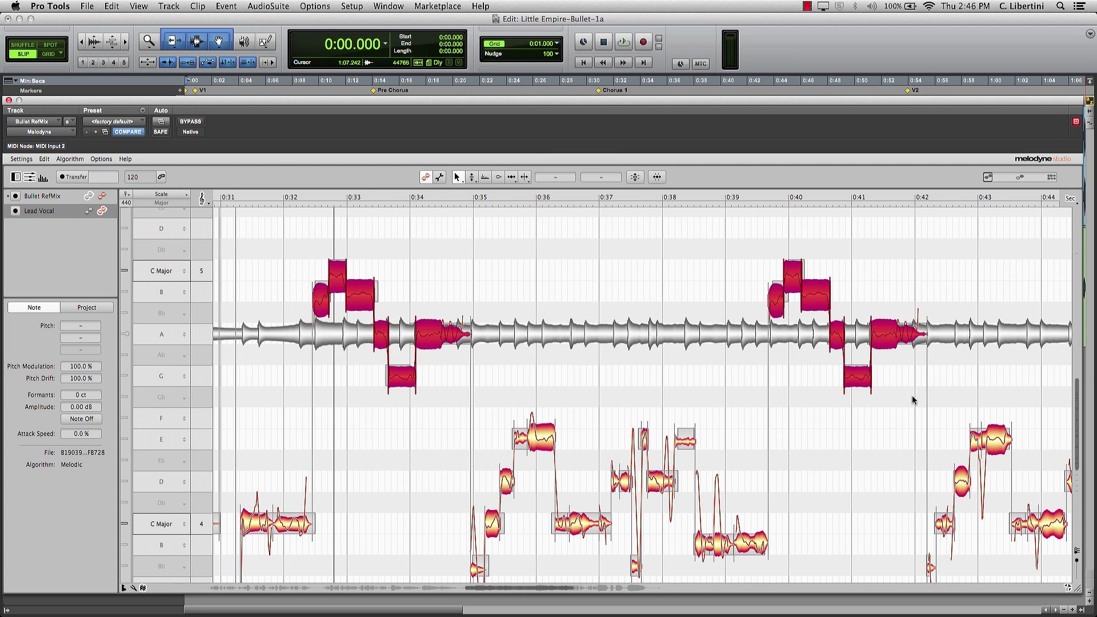
left_click(635, 178)
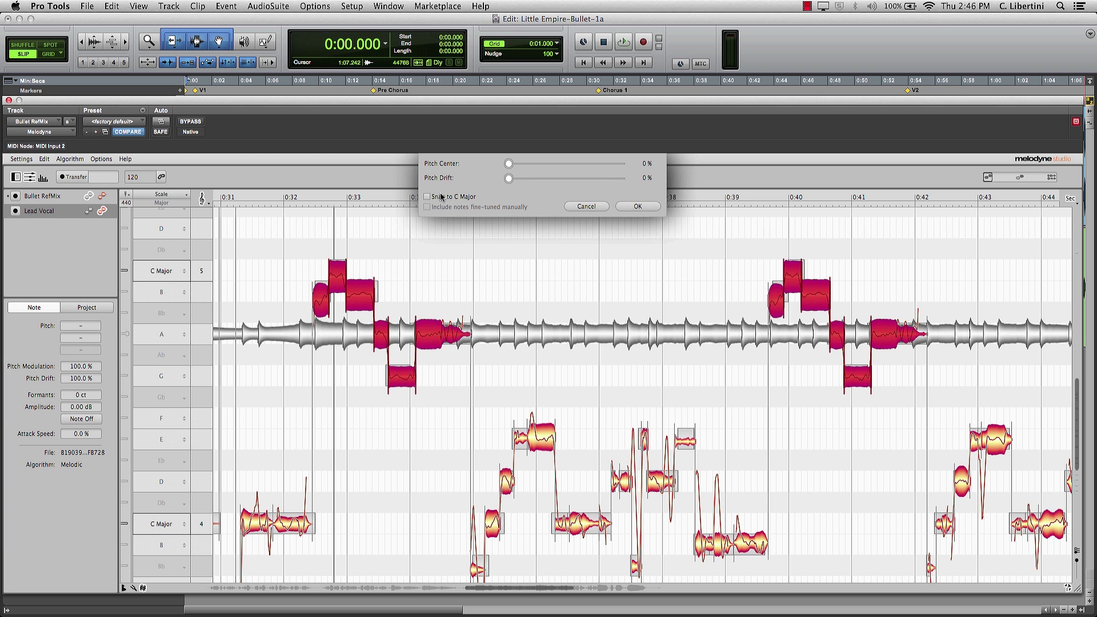
left_click(441, 198)
left_click_drag(508, 165, 632, 173)
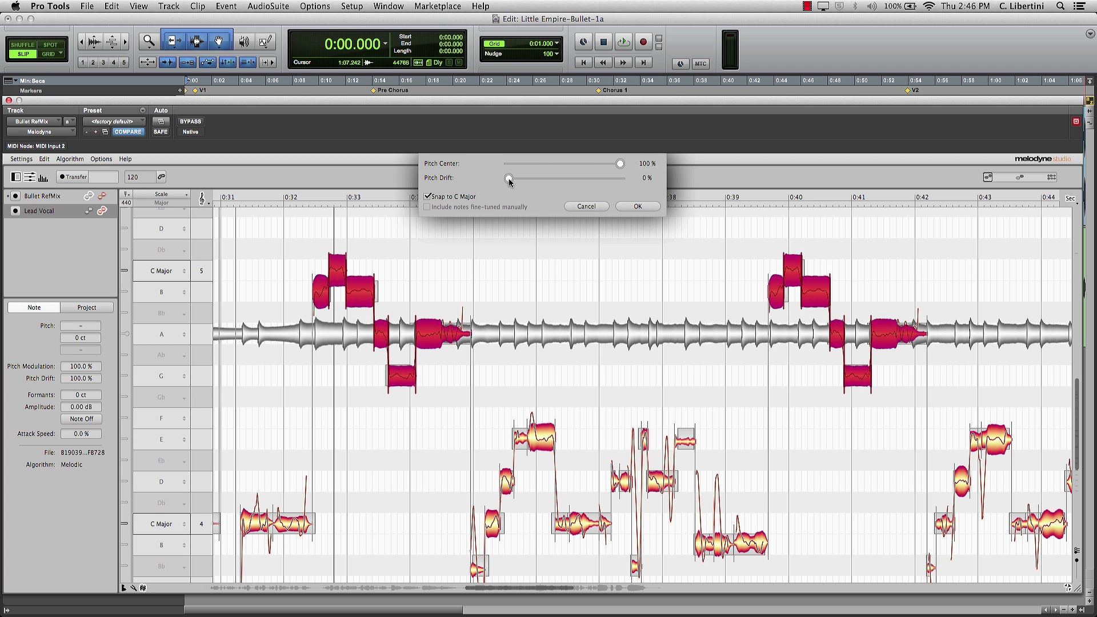
left_click_drag(509, 179, 529, 179)
left_click(635, 206)
left_click(627, 264)
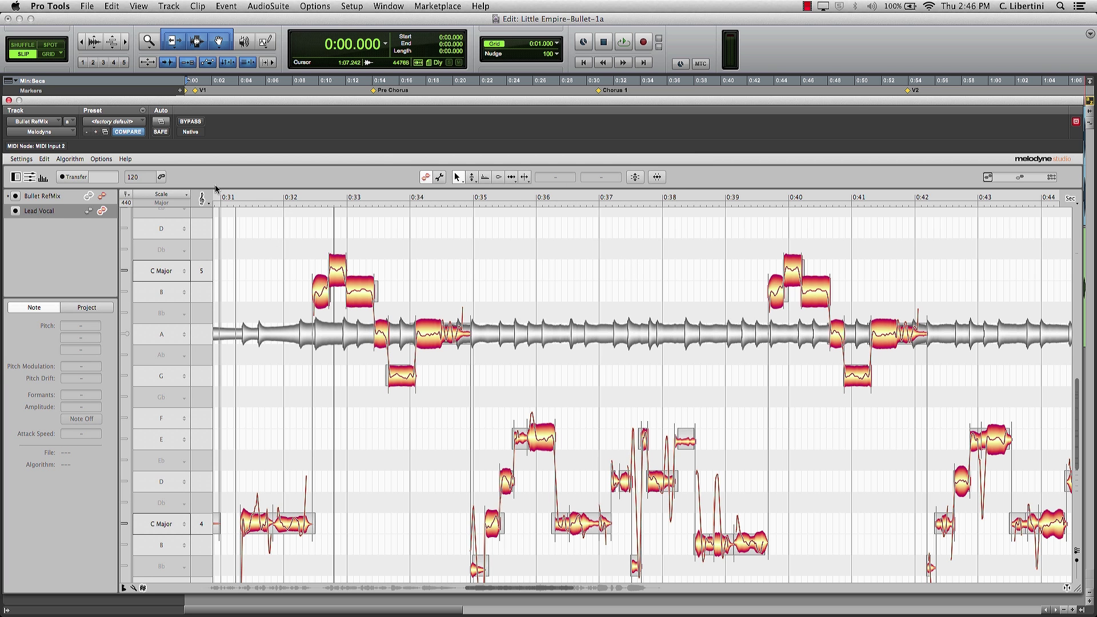
Play the first corrected high phrase from about 0:31 to 0:35 and activate the Pitch Tool
left_click(228, 196)
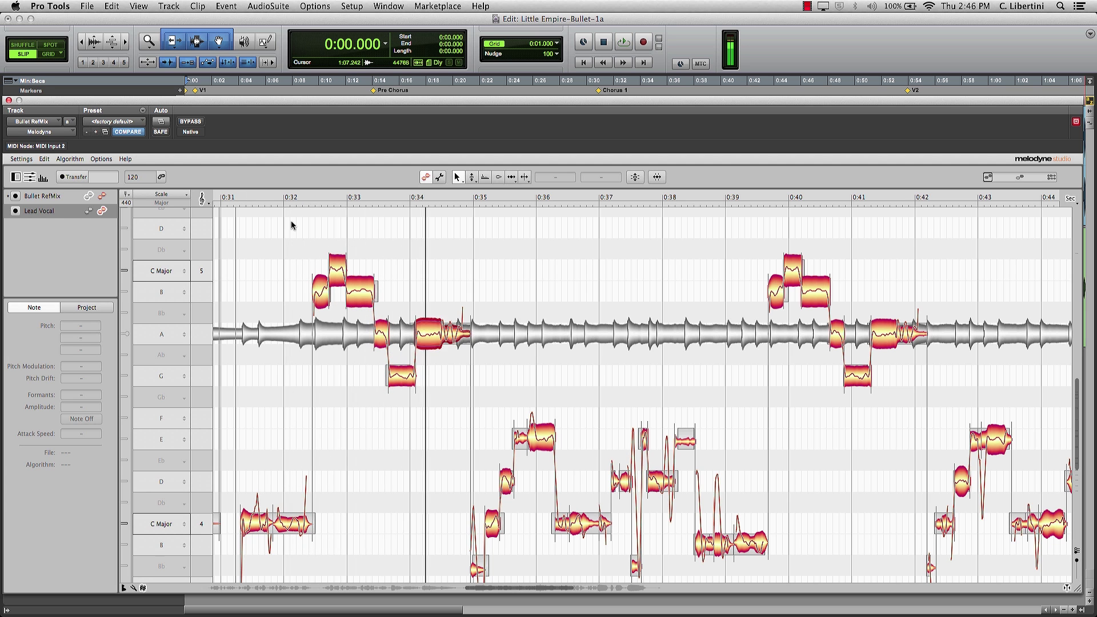
key("space")
right_click(366, 175)
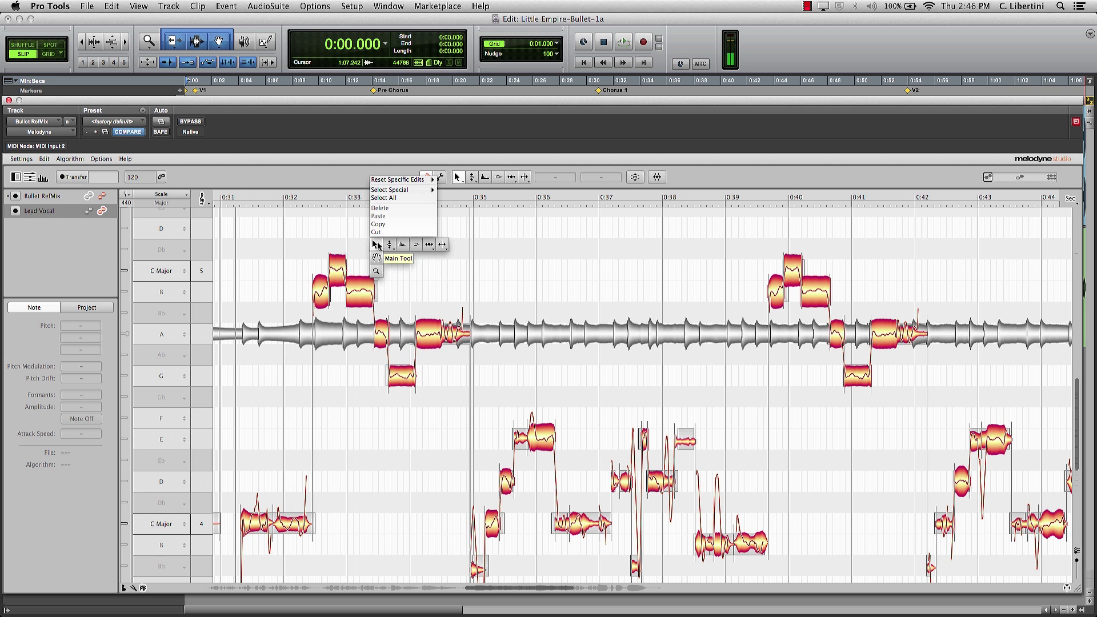
left_click(416, 246)
left_click(384, 247)
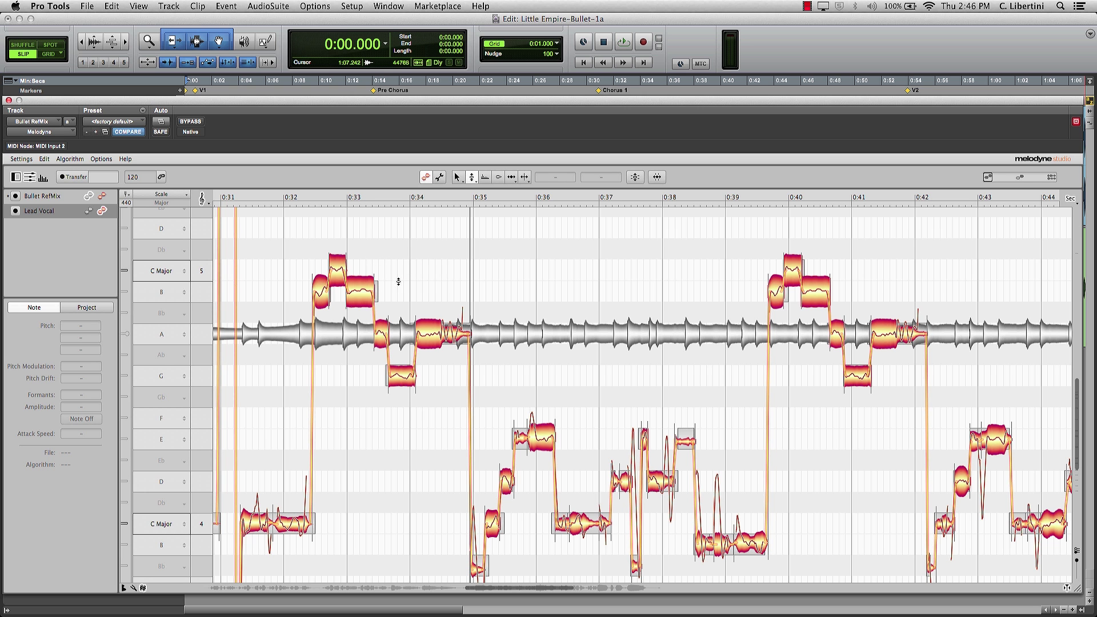
Select the three separated notes between about 0:32.4 and 0:33.4, adjust the pitch transition between the first two, and deselect them
right_click(346, 281)
left_click(337, 287)
left_click_drag(326, 307, 403, 374)
right_click(573, 224)
left_click(574, 289)
right_click(564, 288)
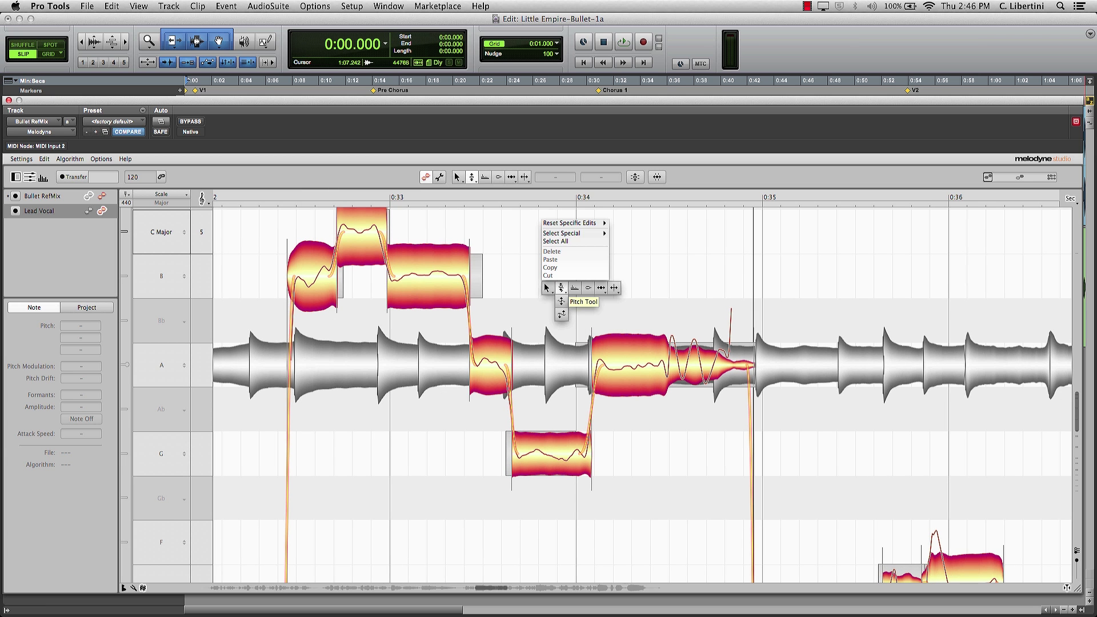
left_click(547, 288)
left_click_drag(549, 305, 590, 341)
right_click(594, 309)
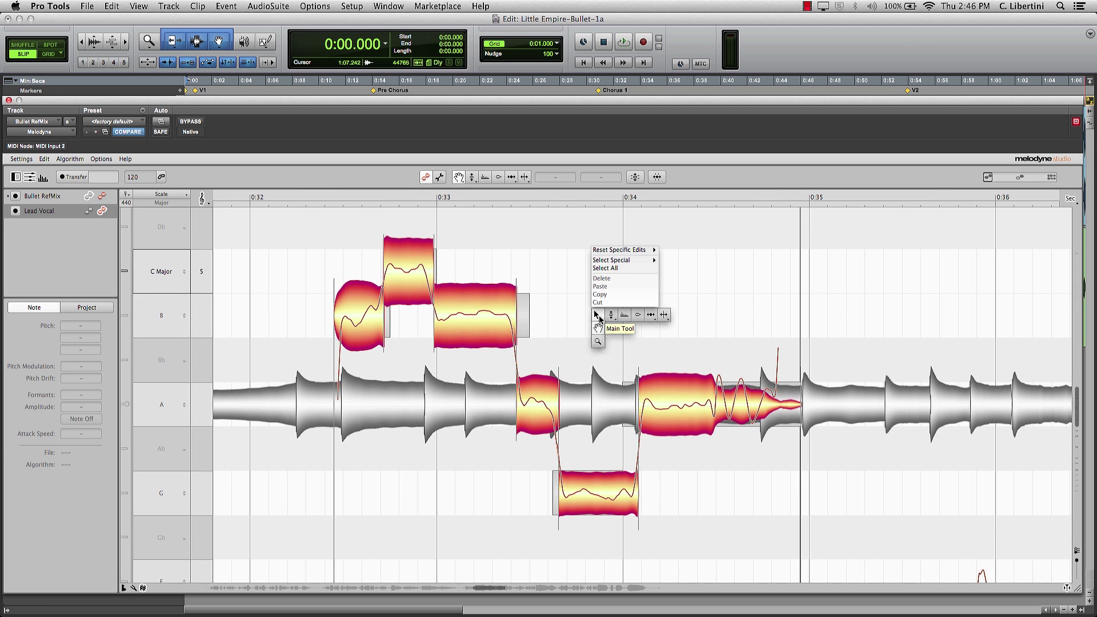
left_click(610, 314)
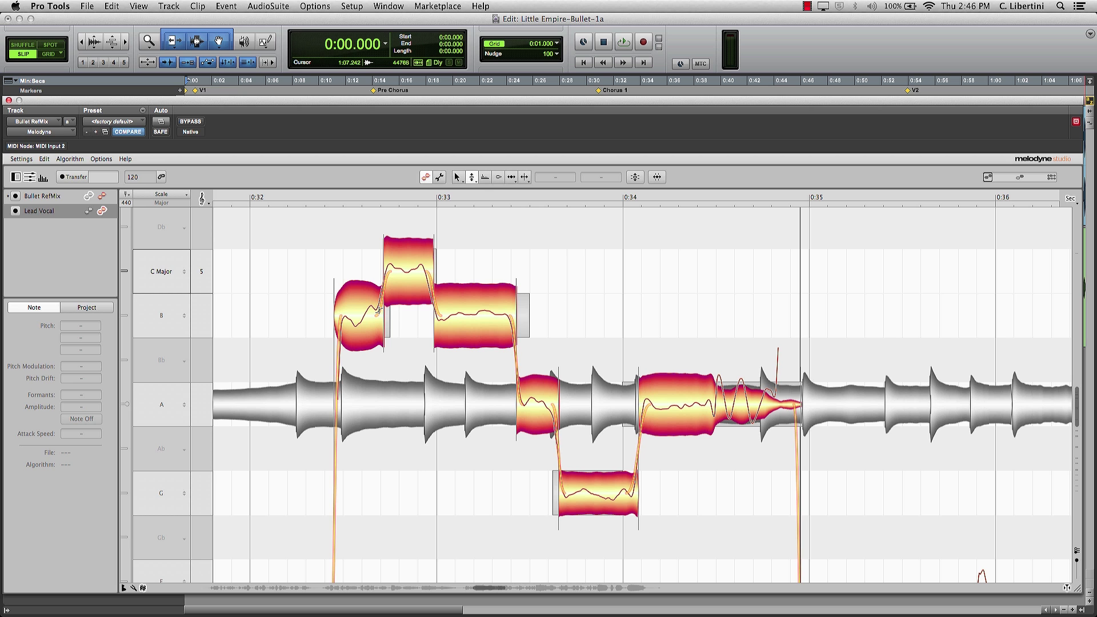
left_click_drag(325, 233, 552, 348)
left_click_drag(379, 312, 391, 303)
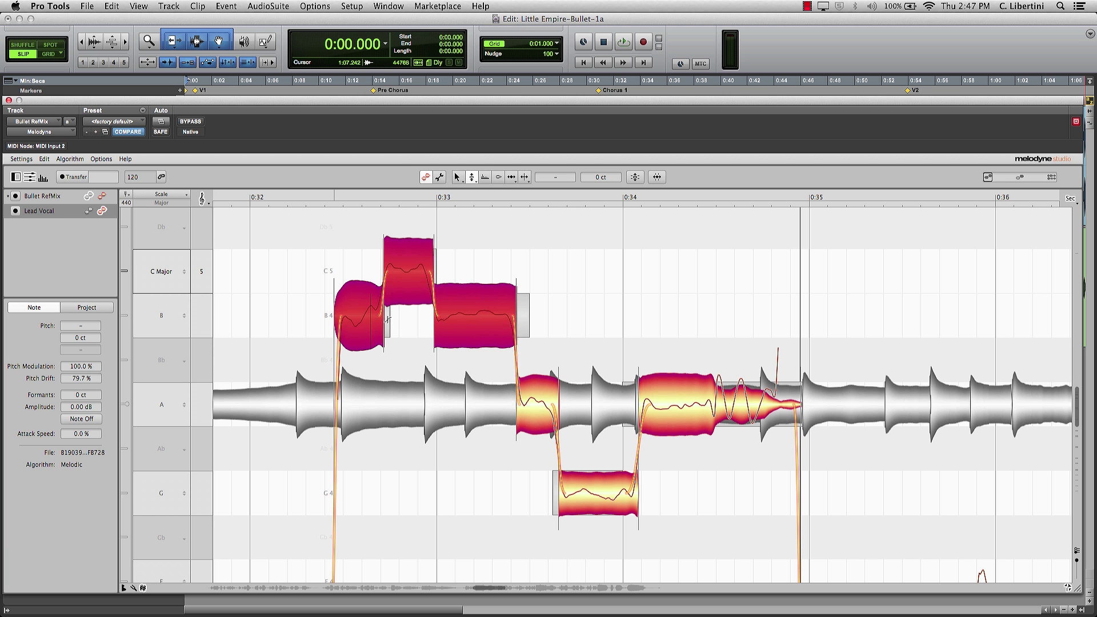
left_click(529, 252)
Select the two low vocal phrases between about 0:35 and 0:46.8 and snap them to C Major with pitch center at 98%
right_click(571, 277)
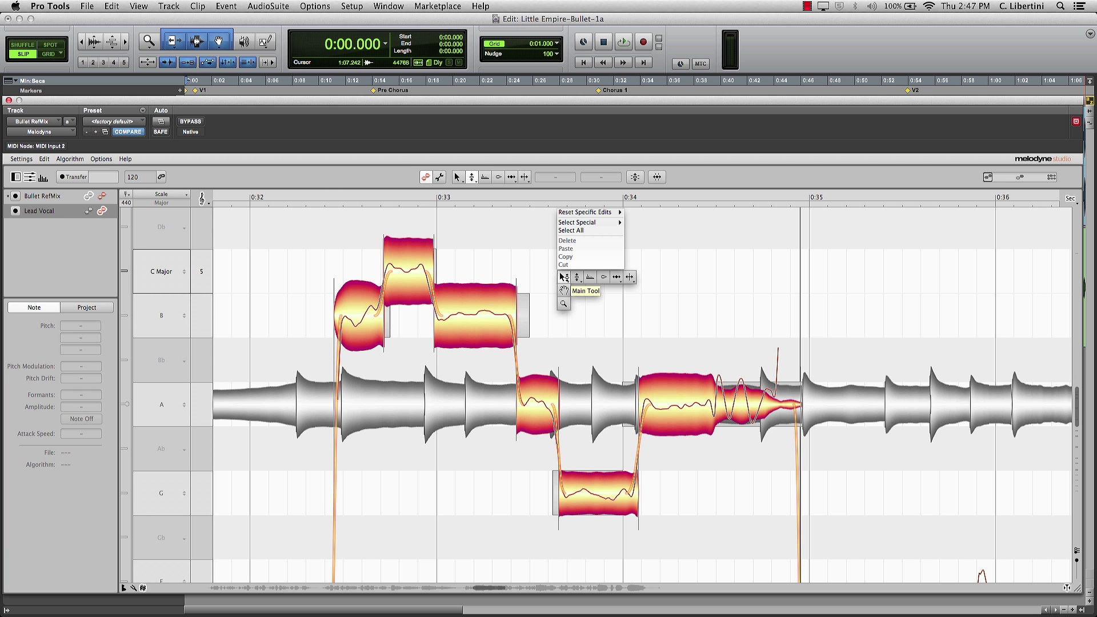
left_click(564, 294)
left_click_drag(539, 291, 460, 285)
right_click(489, 273)
left_click(489, 260)
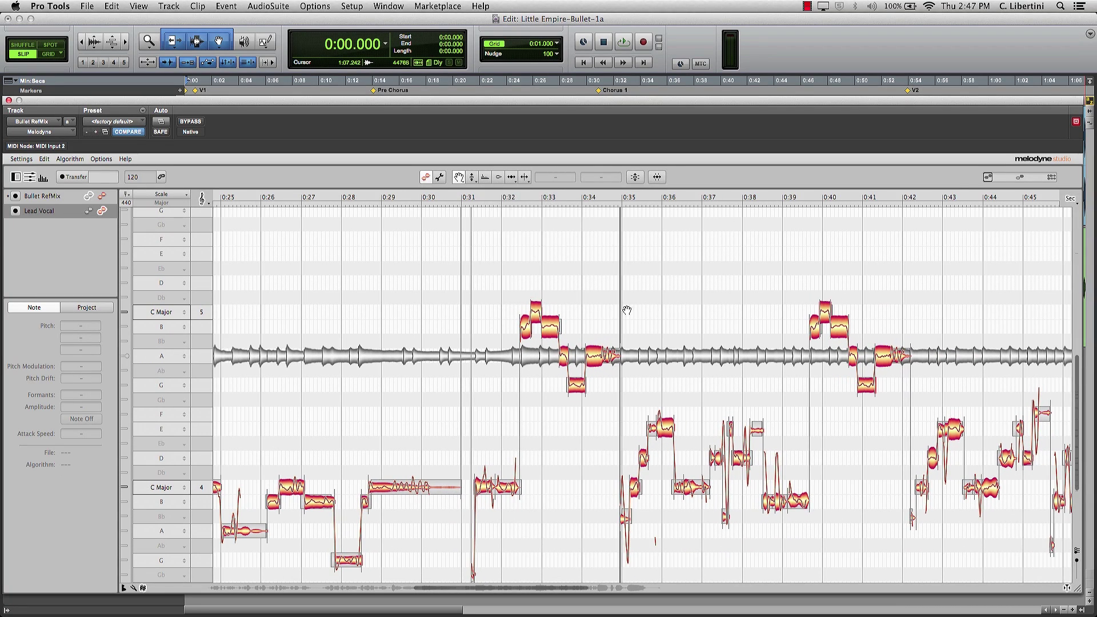
left_click_drag(623, 308, 392, 281)
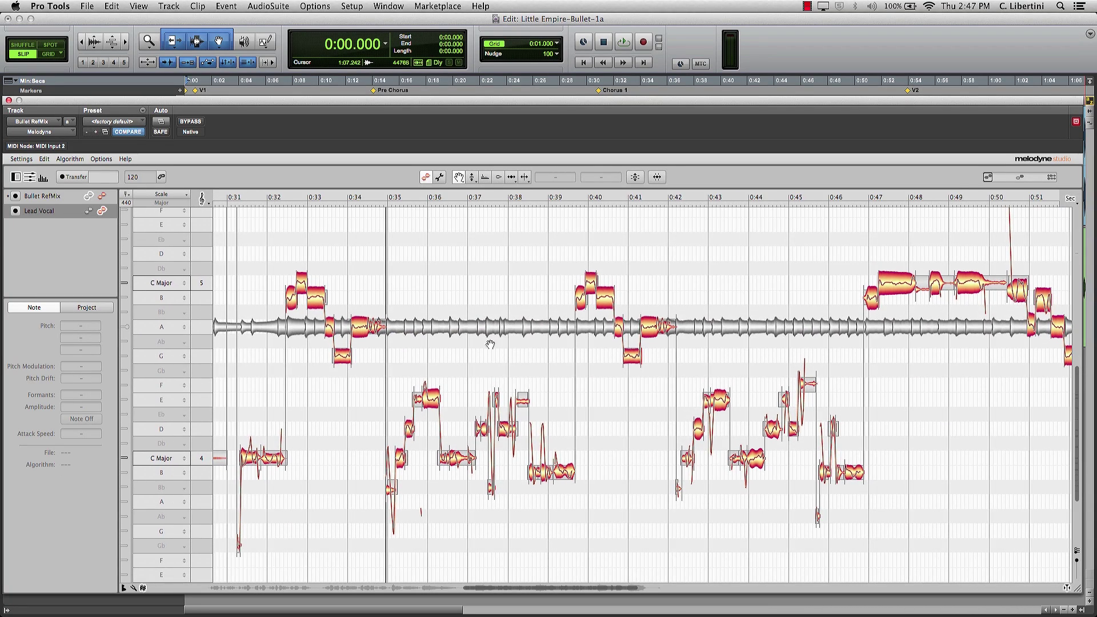
right_click(950, 437)
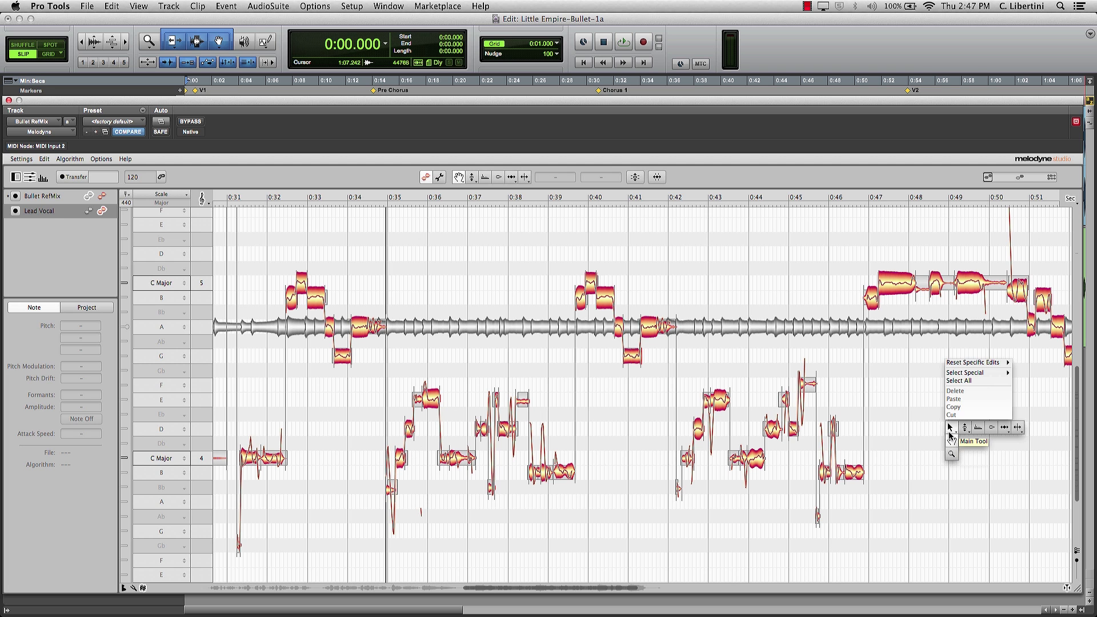
left_click(953, 433)
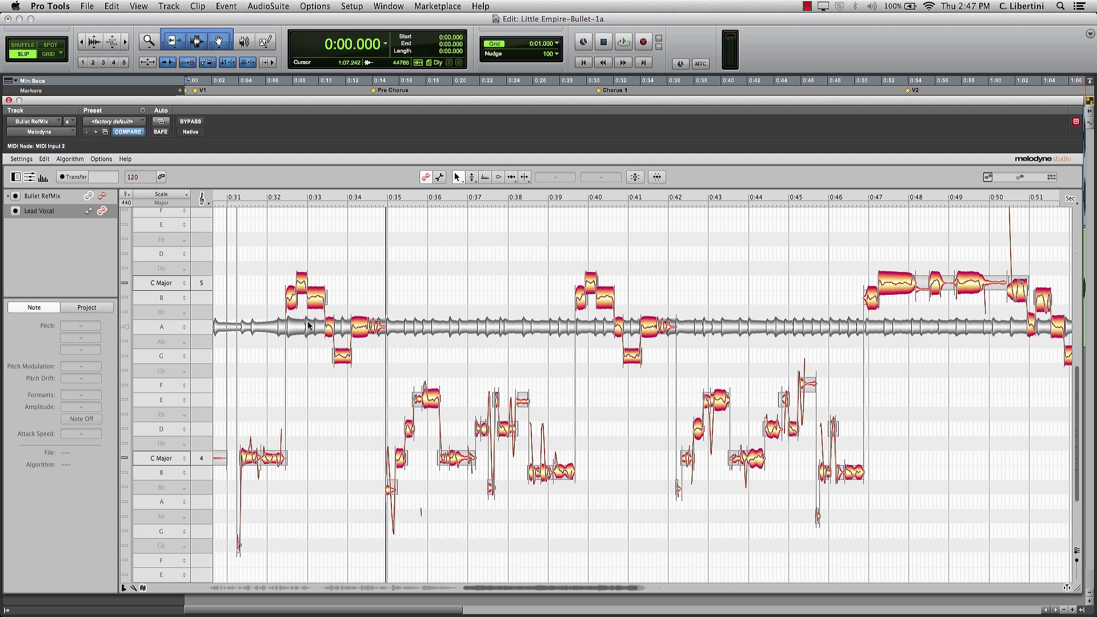
left_click_drag(358, 545, 884, 374)
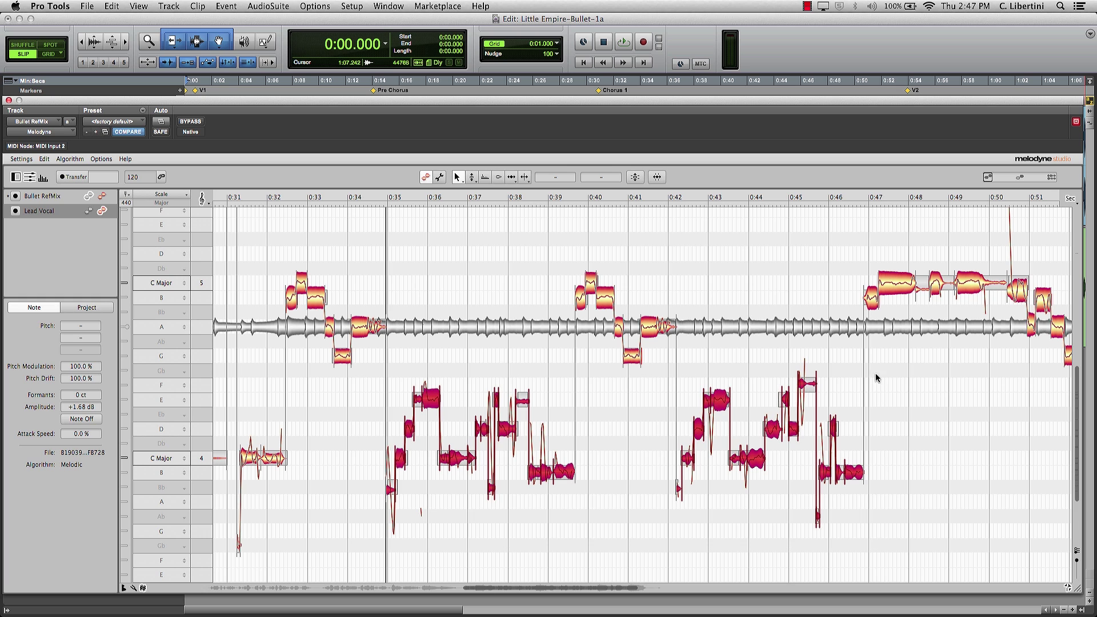
left_click(634, 178)
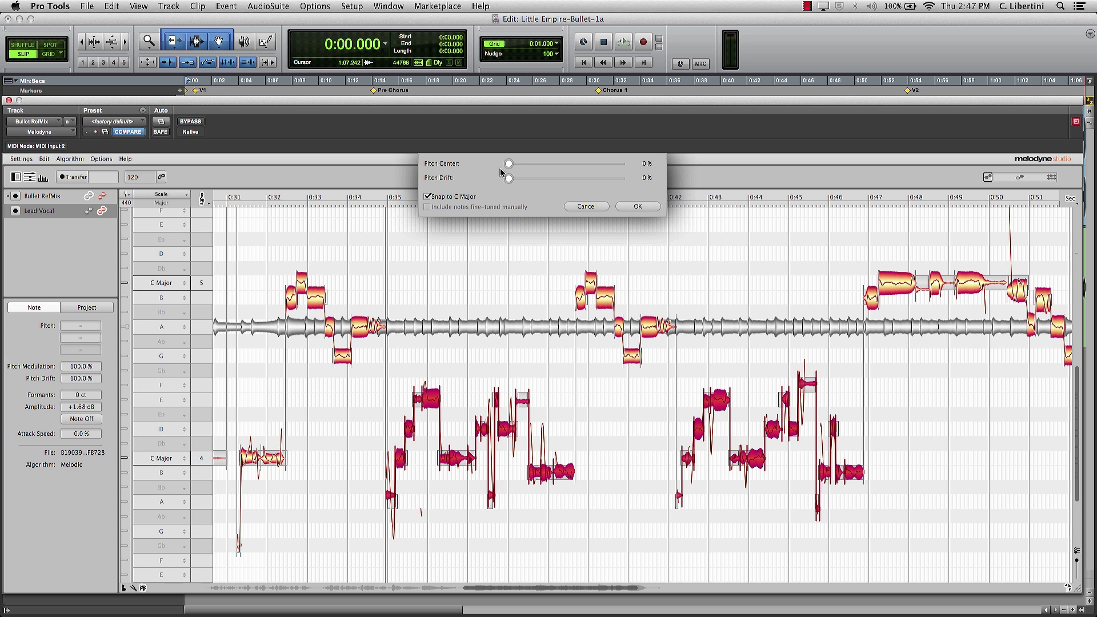
left_click_drag(512, 167, 631, 170)
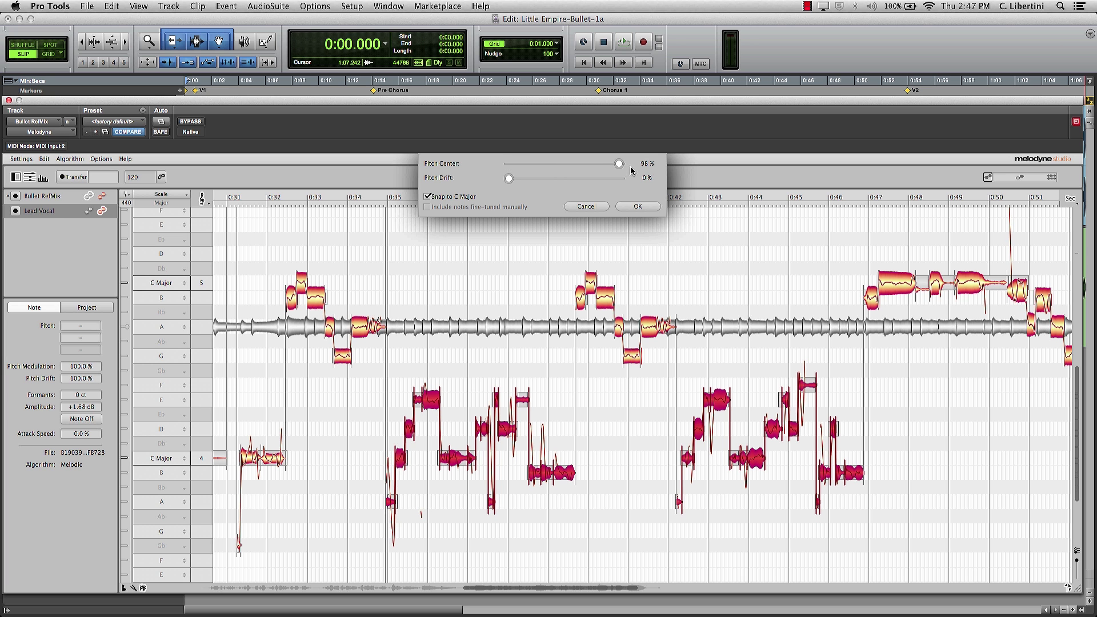
left_click(638, 207)
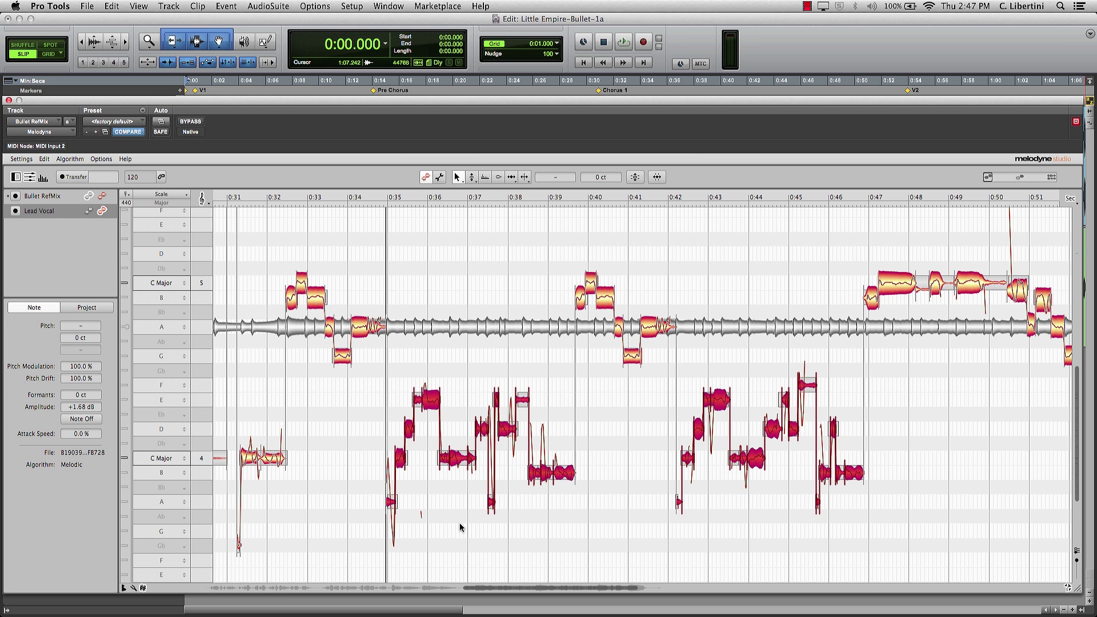
Audition the long notes of the last high phrase between about 0:47 and 0:51 with the Pitch Tool
left_click_drag(489, 585, 571, 586)
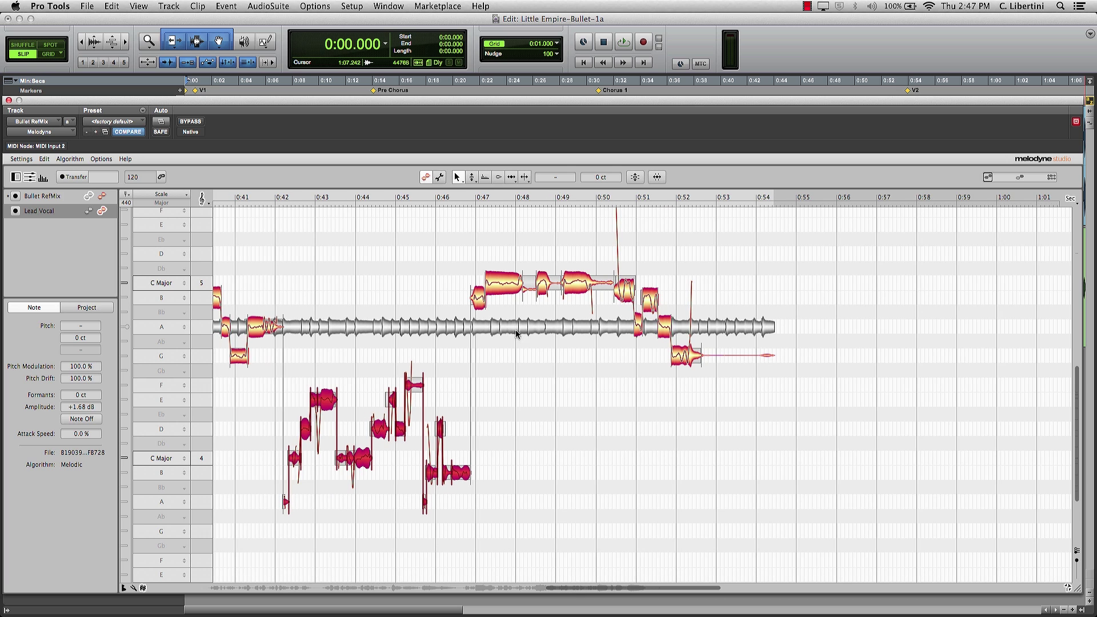
right_click(519, 248)
left_click(526, 248)
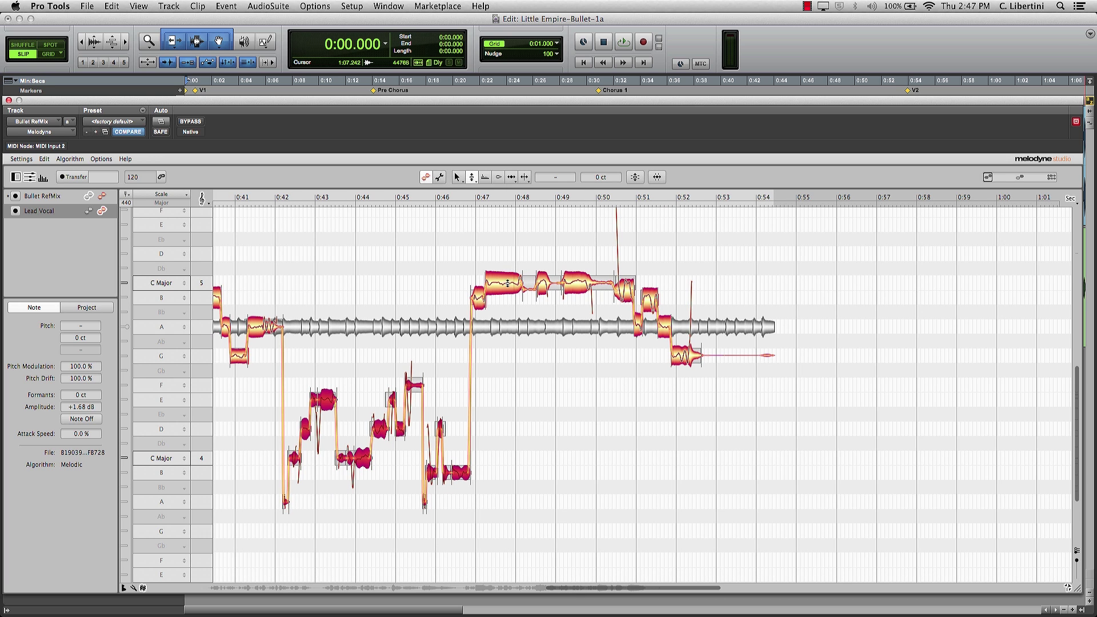
left_click(506, 283)
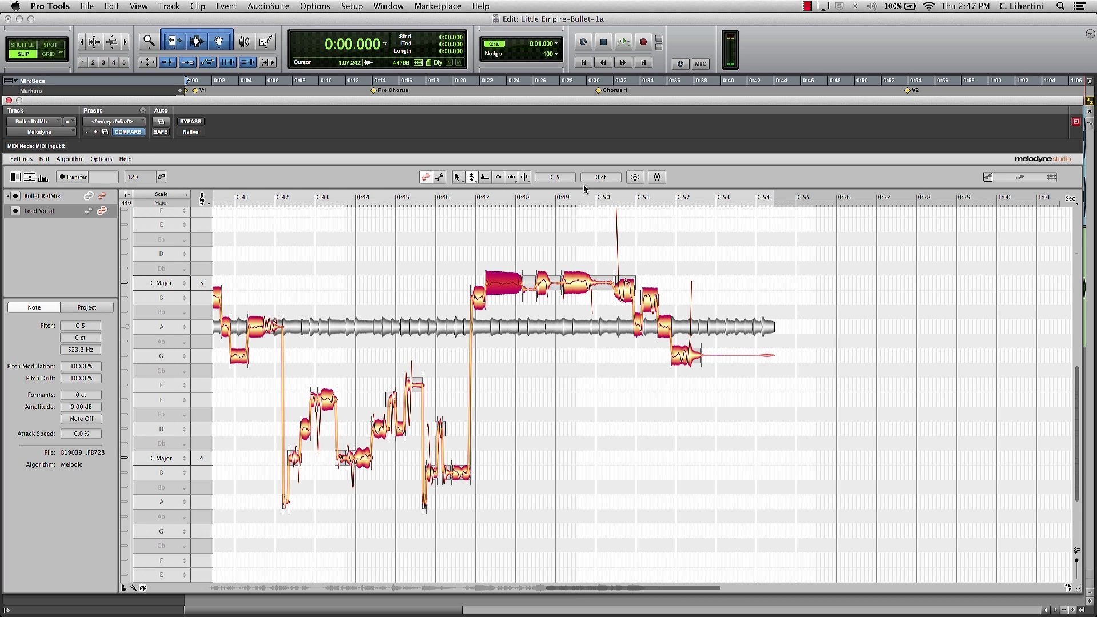
left_click(577, 285)
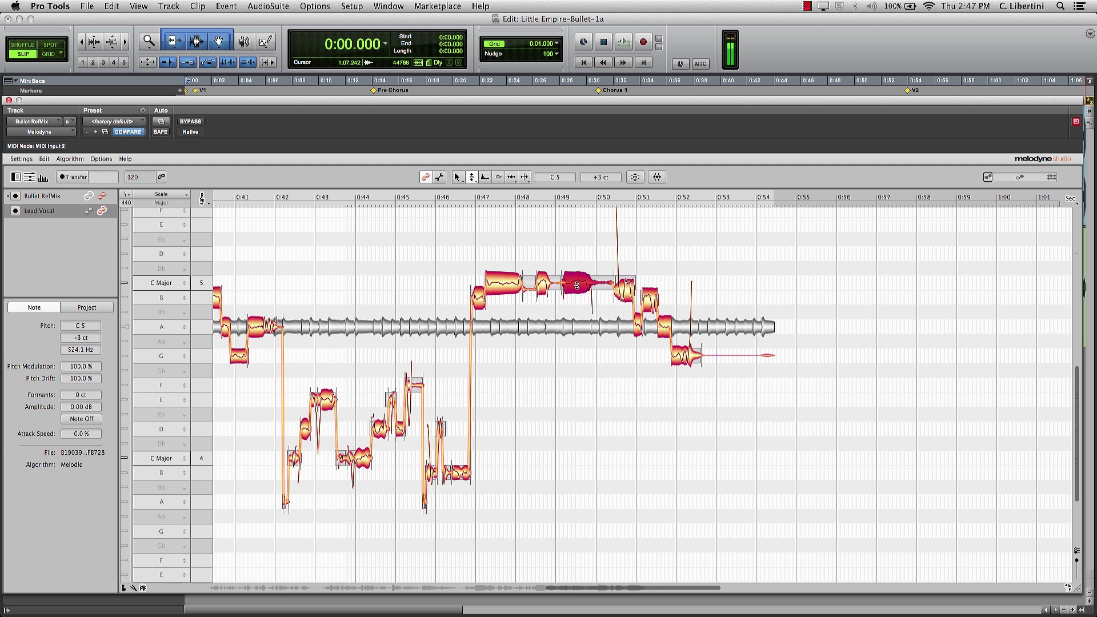
left_click(624, 293)
Select the last high phrase from about 0:46.8 to 0:54.3 and snap its notes to pitch with the Pitch Tool, without using the correction dialog
left_click_drag(471, 242, 726, 367)
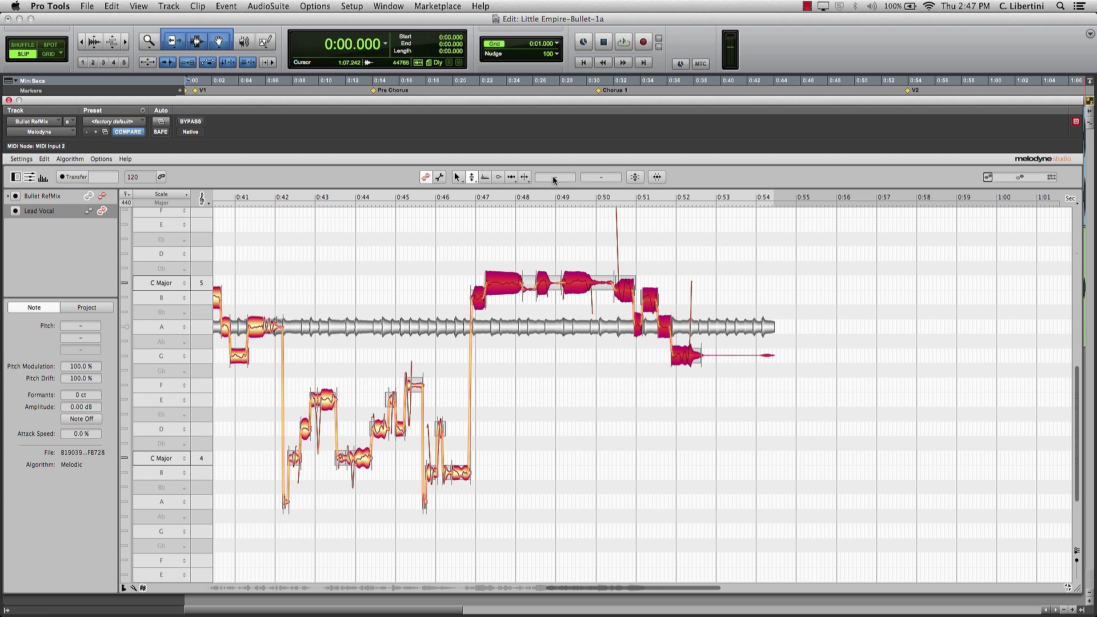
left_click(633, 181)
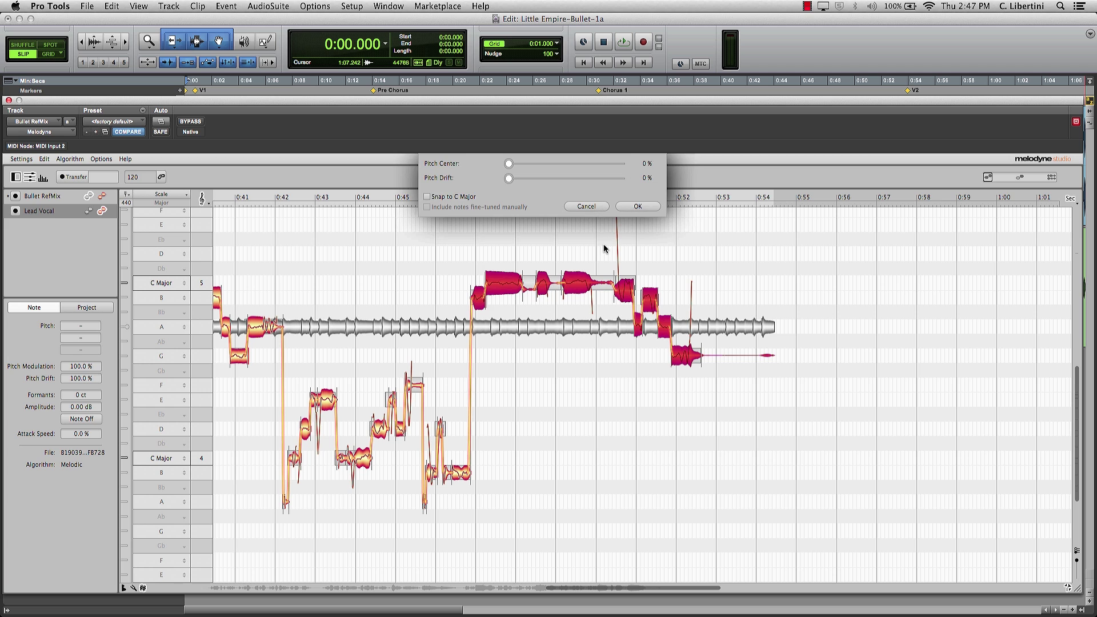
left_click(585, 206)
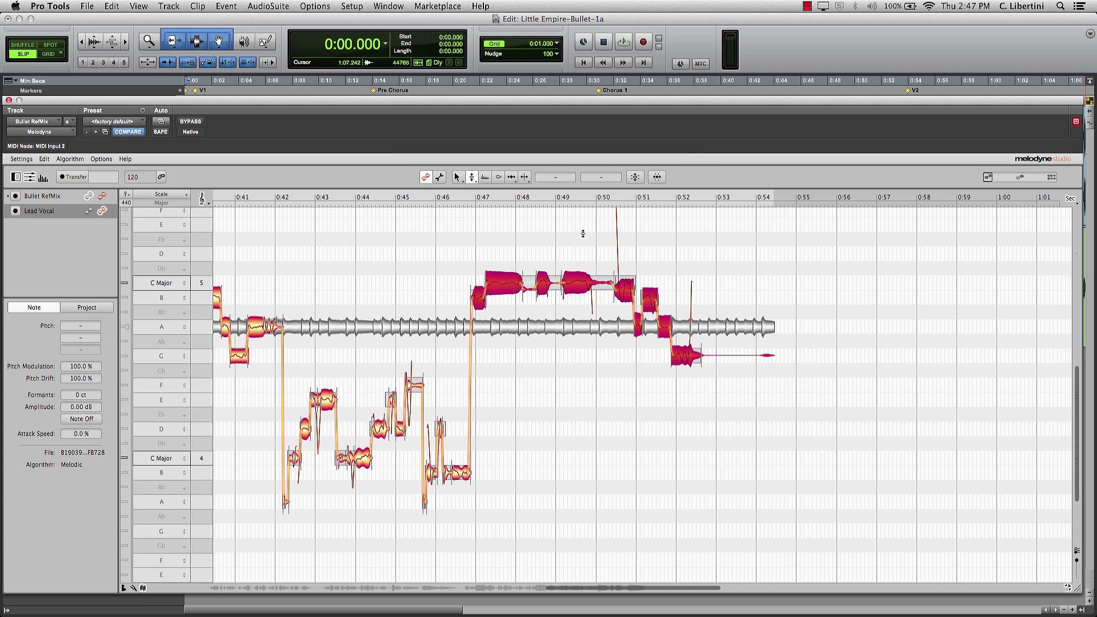
right_click(560, 234)
left_click(575, 236)
left_click(635, 177)
mouse_move(512, 164)
left_mouse_down()
mouse_move(589, 164)
mouse_move(507, 163)
left_mouse_up()
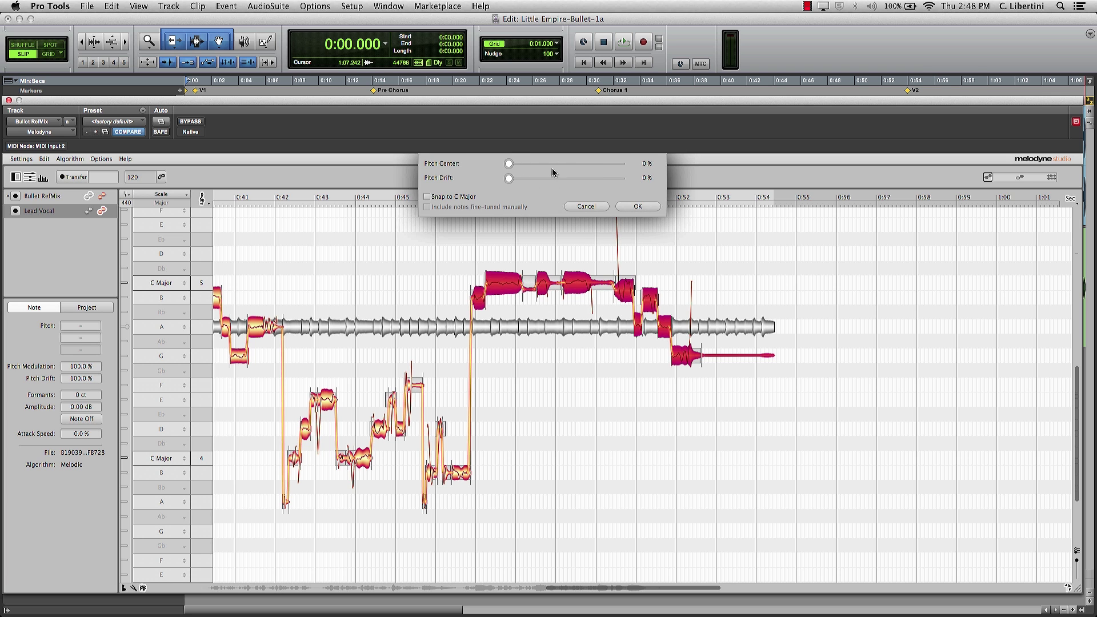
left_click(581, 206)
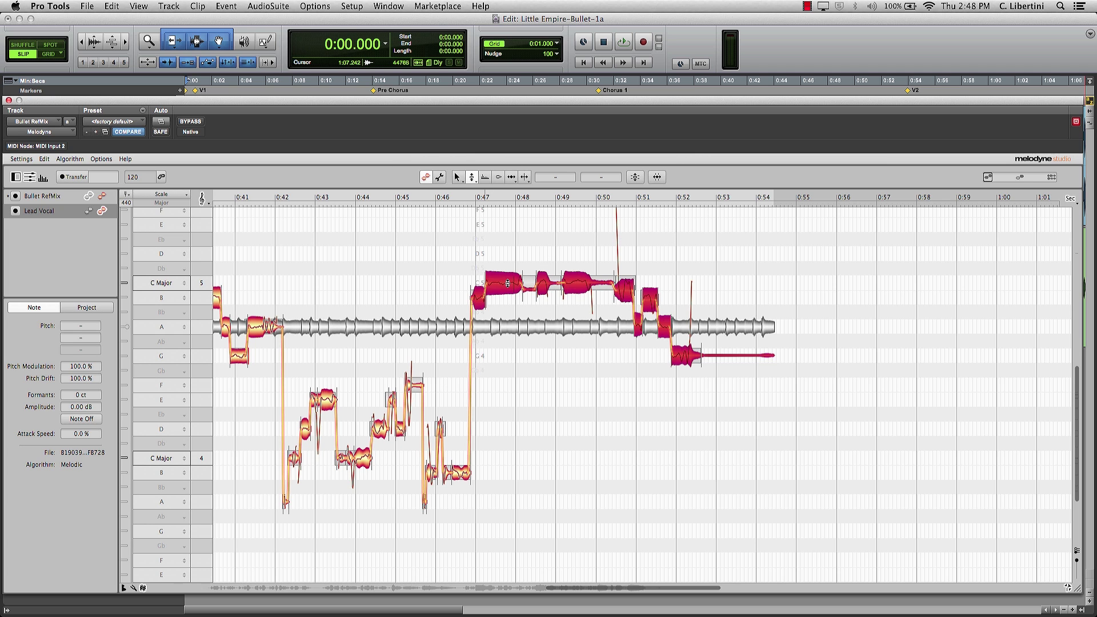
Deselect the last phrase and play the corrected vocal from about 0:30.5 with all the later phrases in view
right_click(561, 374)
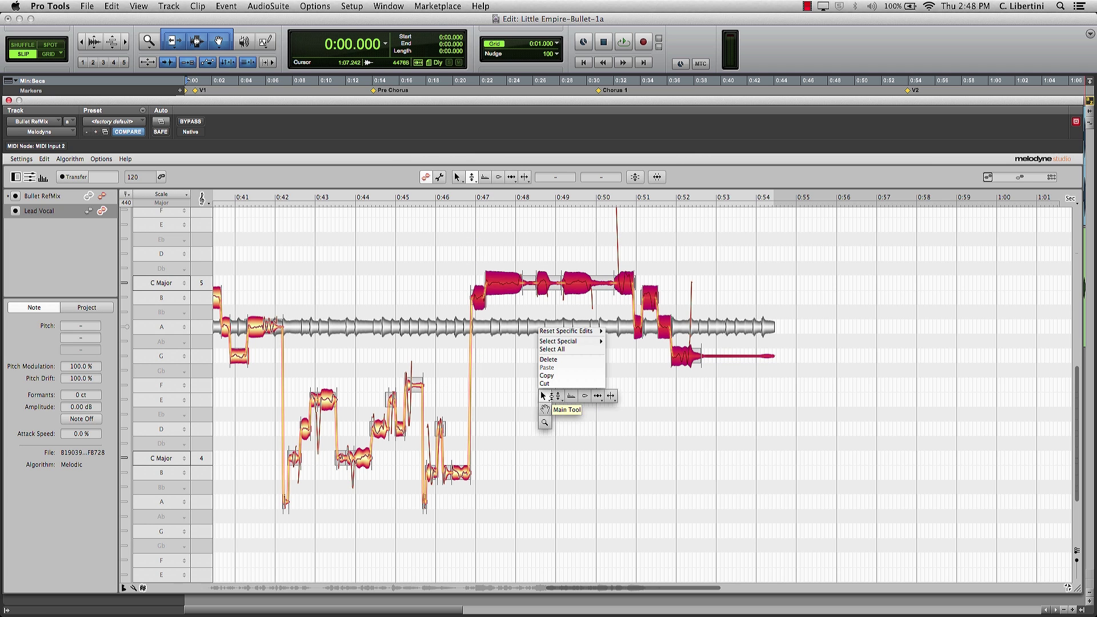
left_click(548, 407)
right_click(526, 424)
left_click(532, 425)
left_click_drag(537, 439, 784, 426)
right_click(784, 426)
left_click(779, 439)
left_click(526, 337)
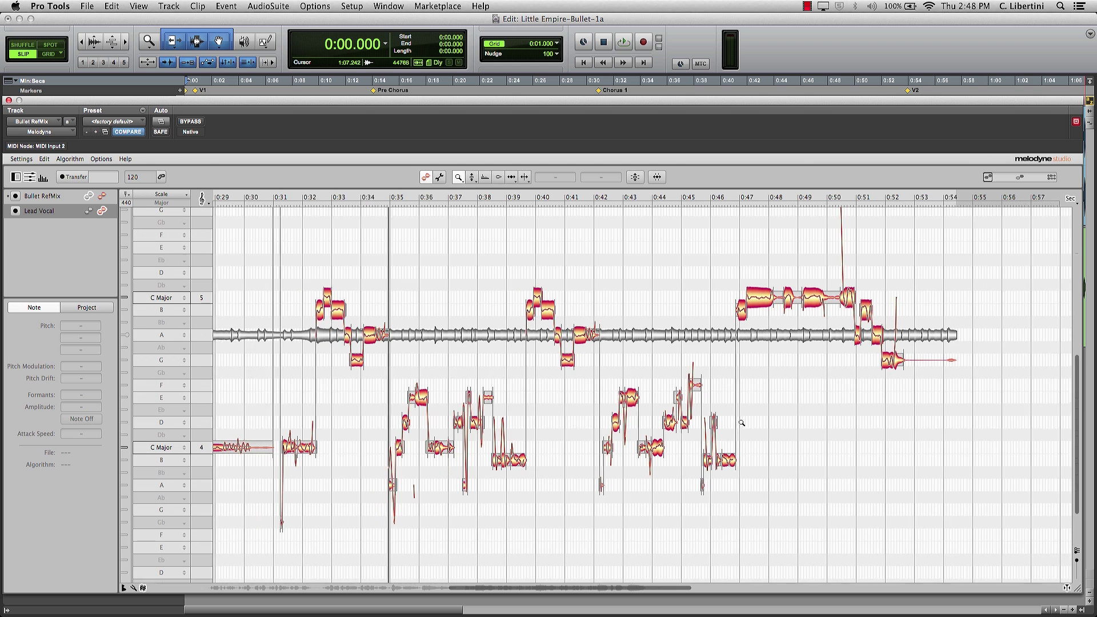
left_click(266, 198)
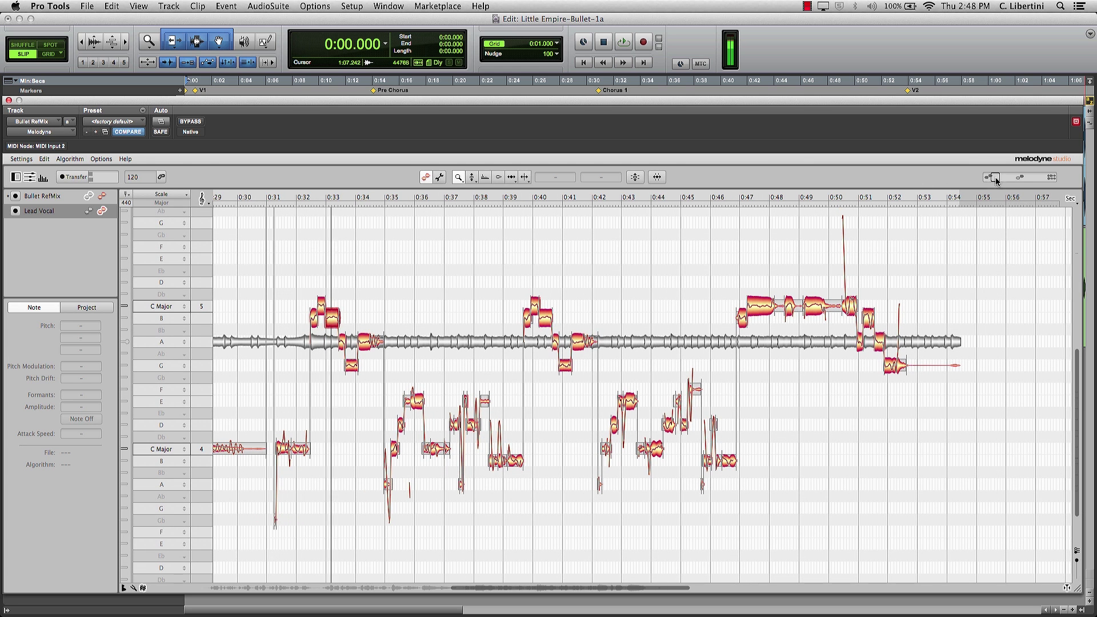
Play the corrected vocal from about 0:30.8 with the phrases between about 0:28 and 0:41 enlarged
left_click_drag(989, 182, 1017, 182)
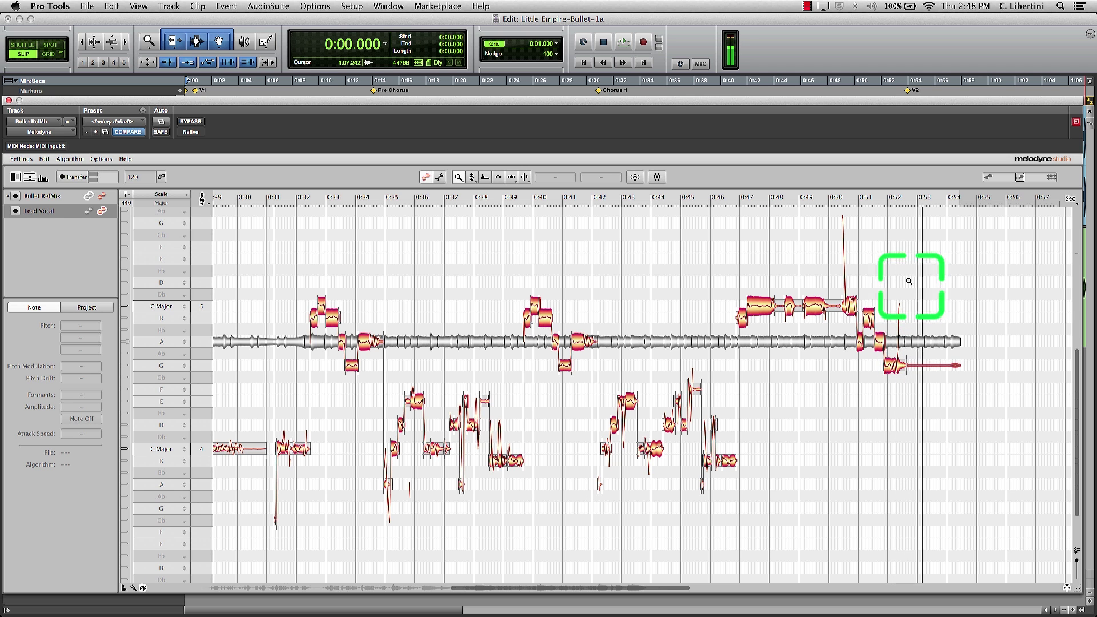
right_click(481, 317)
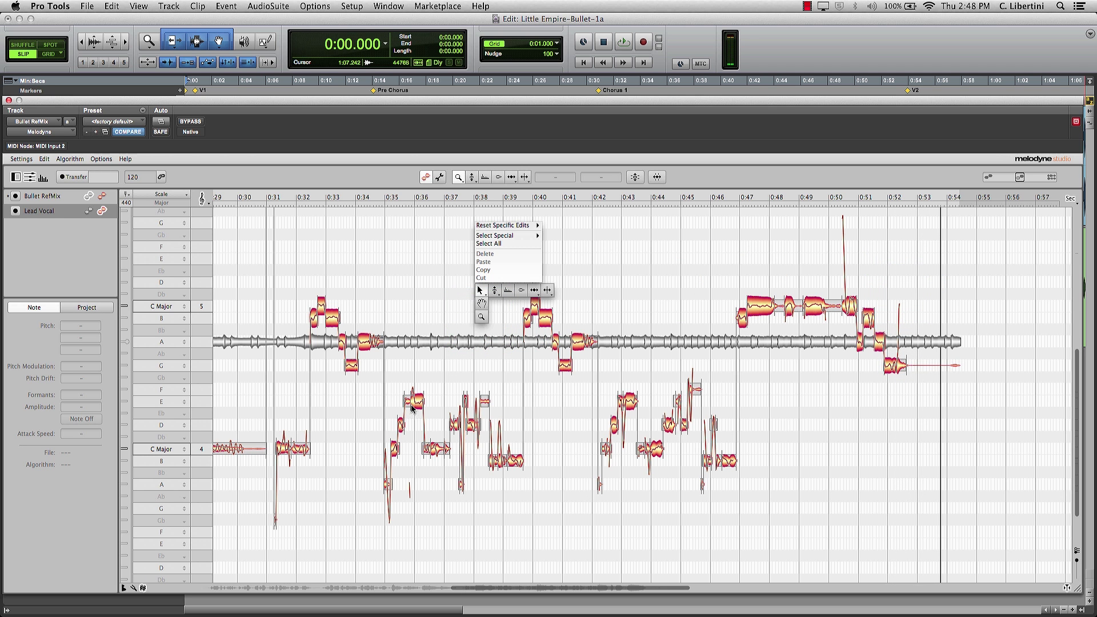
left_click(311, 448)
right_click(347, 407)
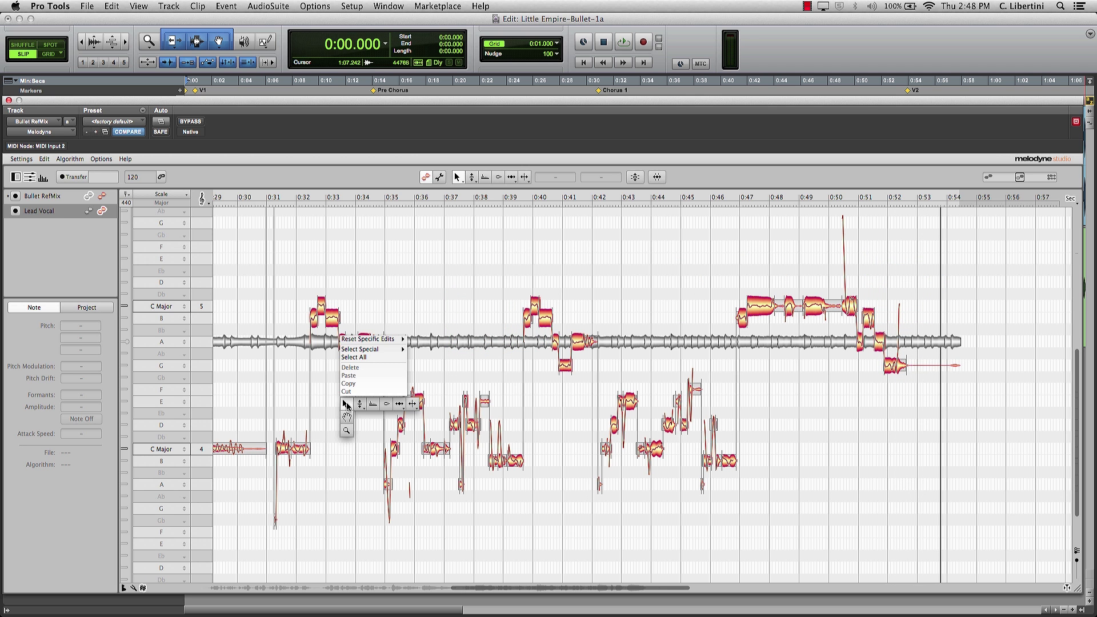
left_click(343, 429)
left_click(347, 430)
left_click(379, 462)
right_click(407, 436)
left_click(409, 436)
left_click_drag(409, 436, 600, 431)
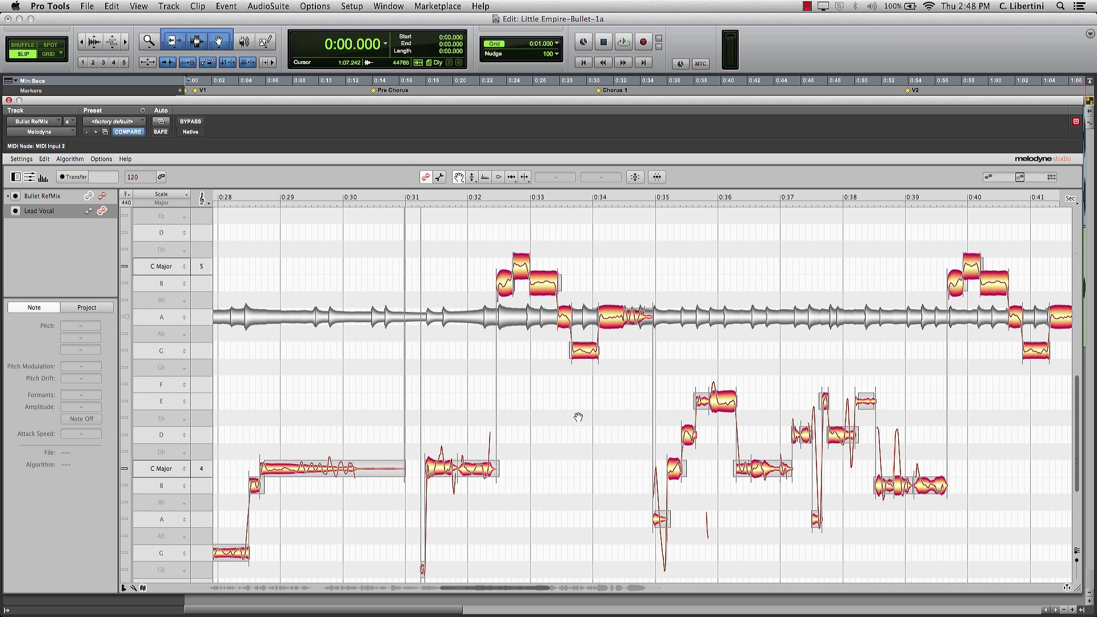
right_click(452, 235)
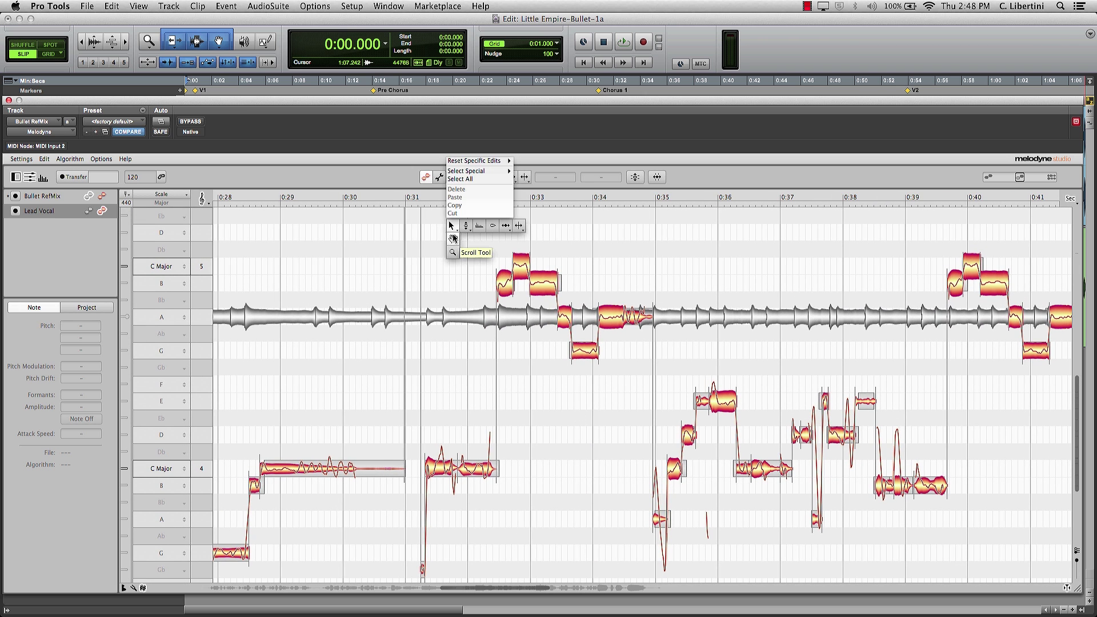
left_click(450, 224)
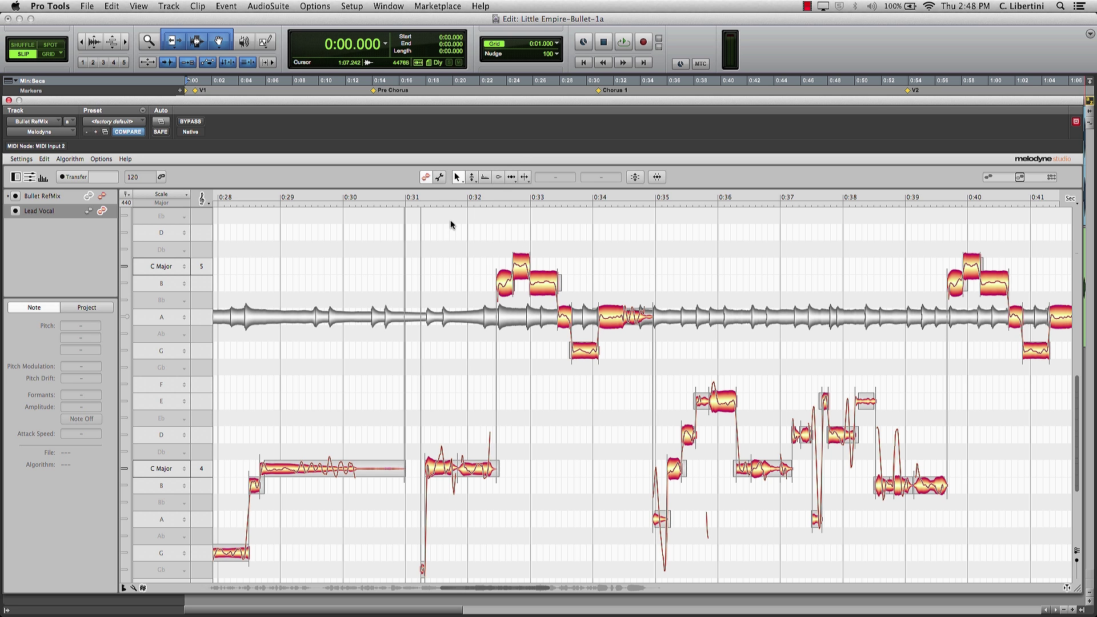
left_click(399, 197)
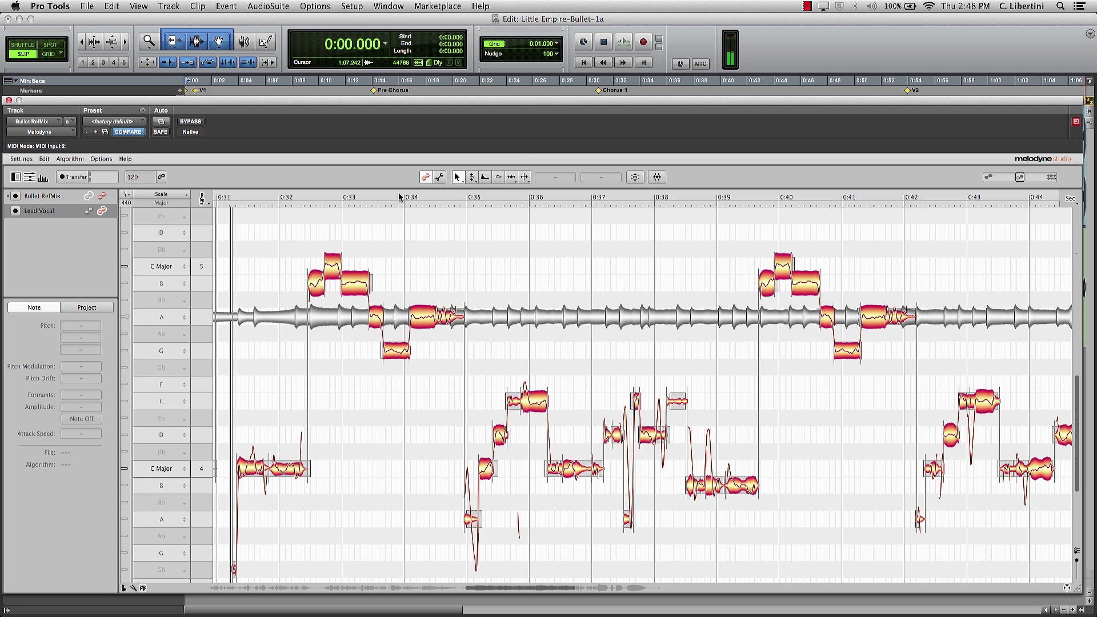
Split the C4 note that begins near 0:31.3 at about 0:31.5 with the Note Separation Tool
right_click(396, 412)
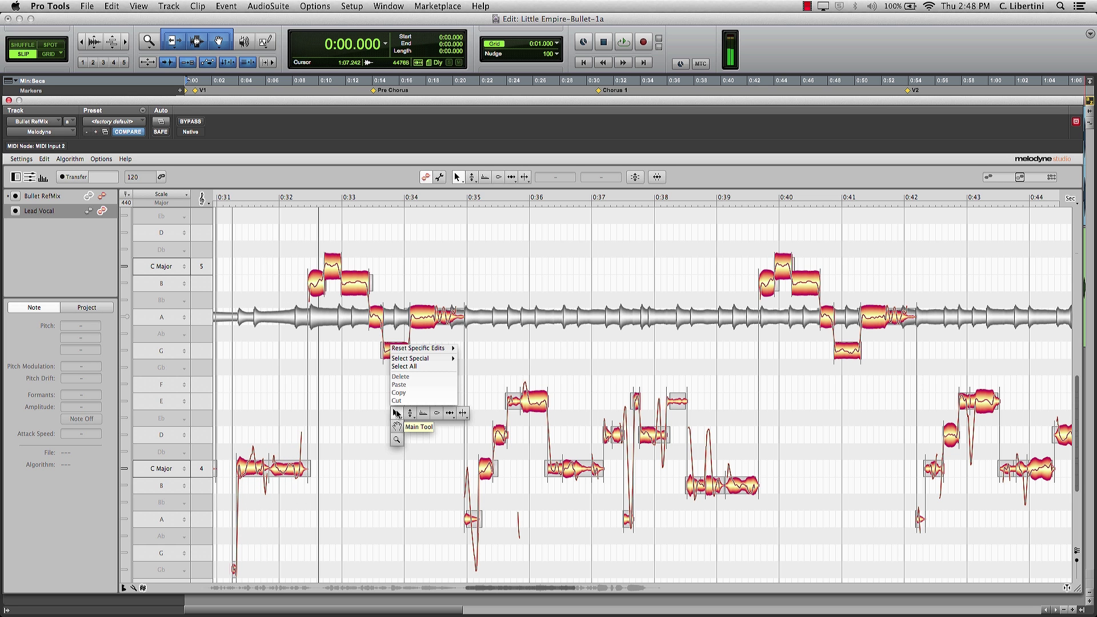
left_click(396, 431)
left_click(418, 476)
right_click(418, 475)
left_click(420, 465)
left_click_drag(402, 460, 652, 486)
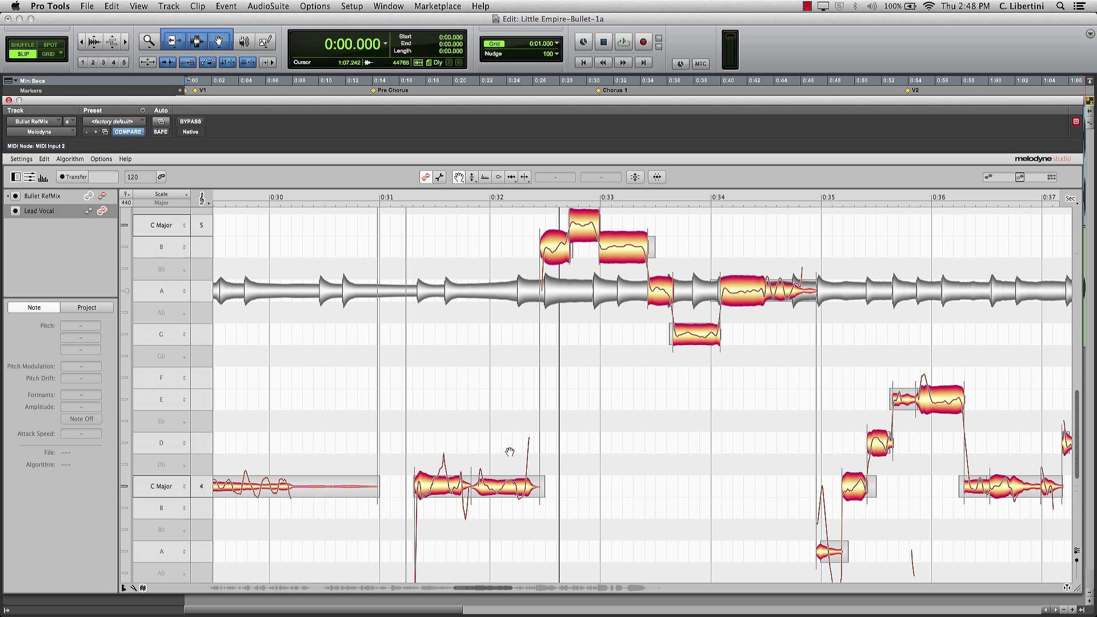
right_click(478, 425)
left_click(531, 422)
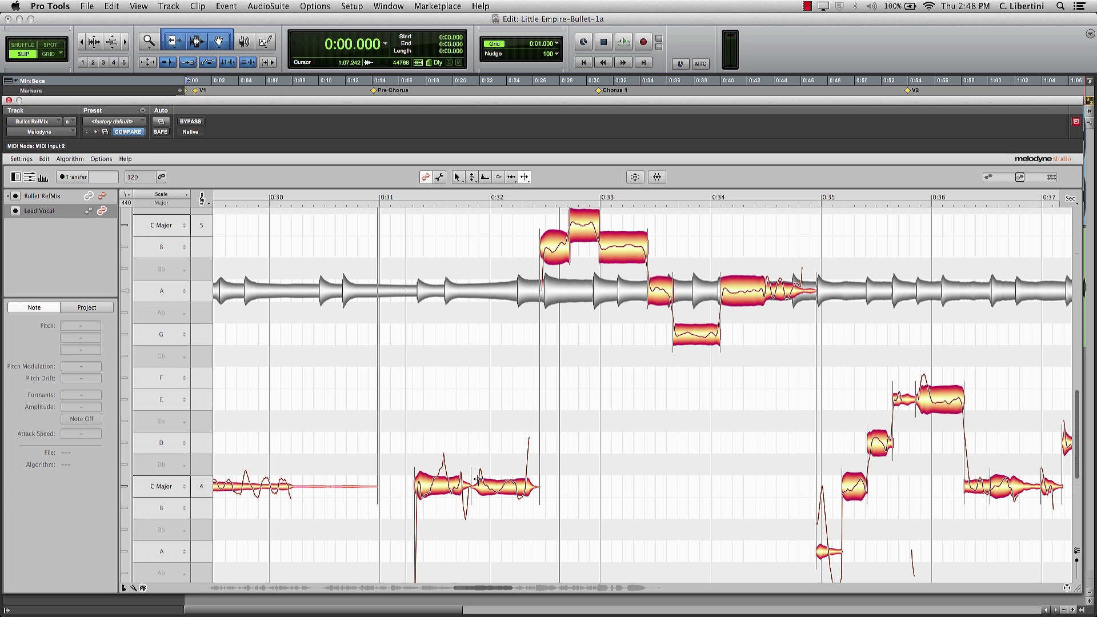
double_click(447, 485)
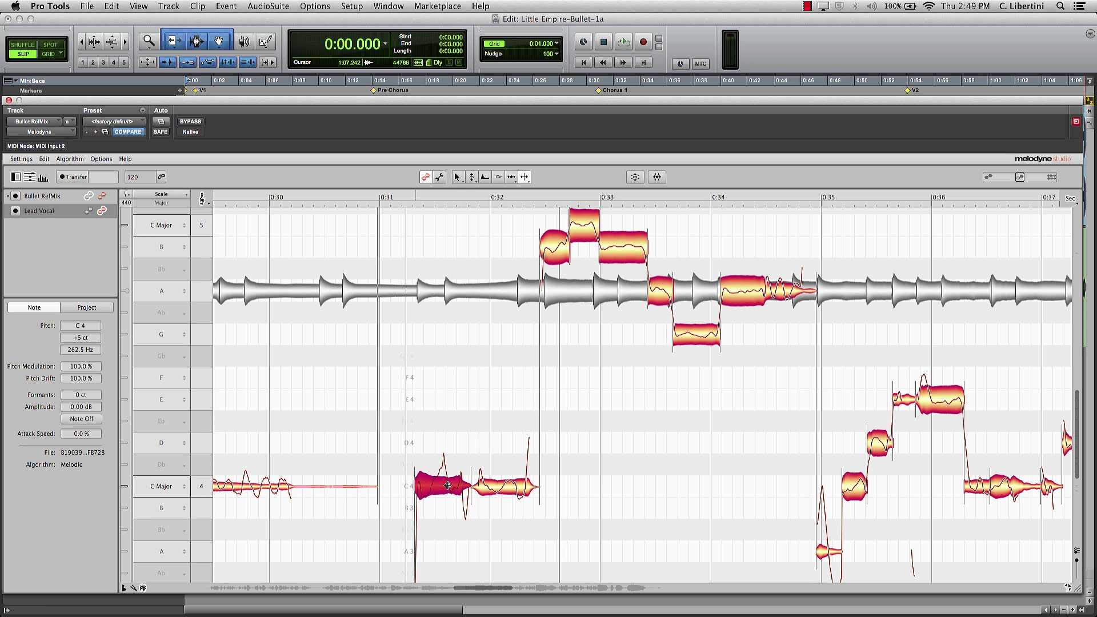
Raise the split-off second part of the C4 note to D4 with the Pitch Tool
right_click(508, 435)
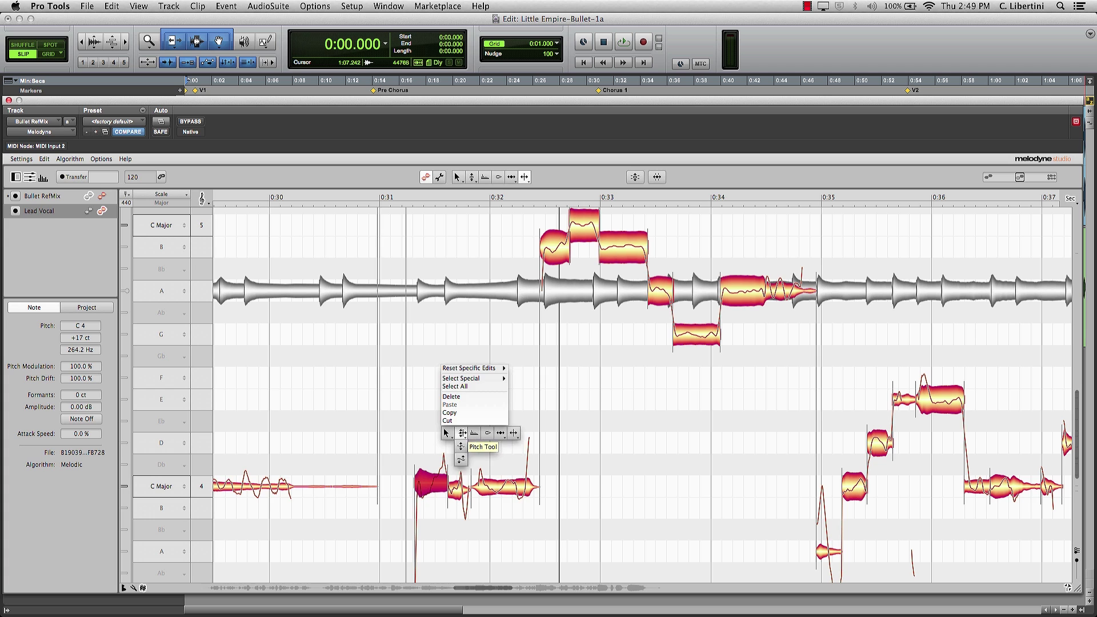
left_click(461, 437)
left_click(458, 486)
left_click_drag(457, 491, 452, 465)
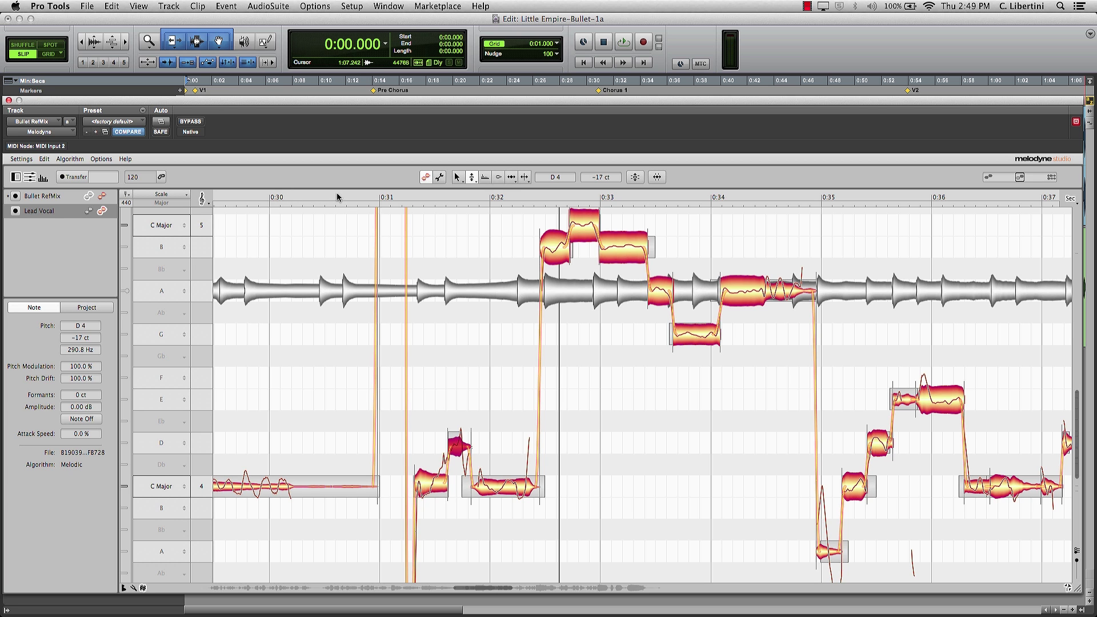
Compare the split-off note at C4 and D4 by playing from about 0:30.4 to 0:31, finishing with it on D4
left_click(311, 191)
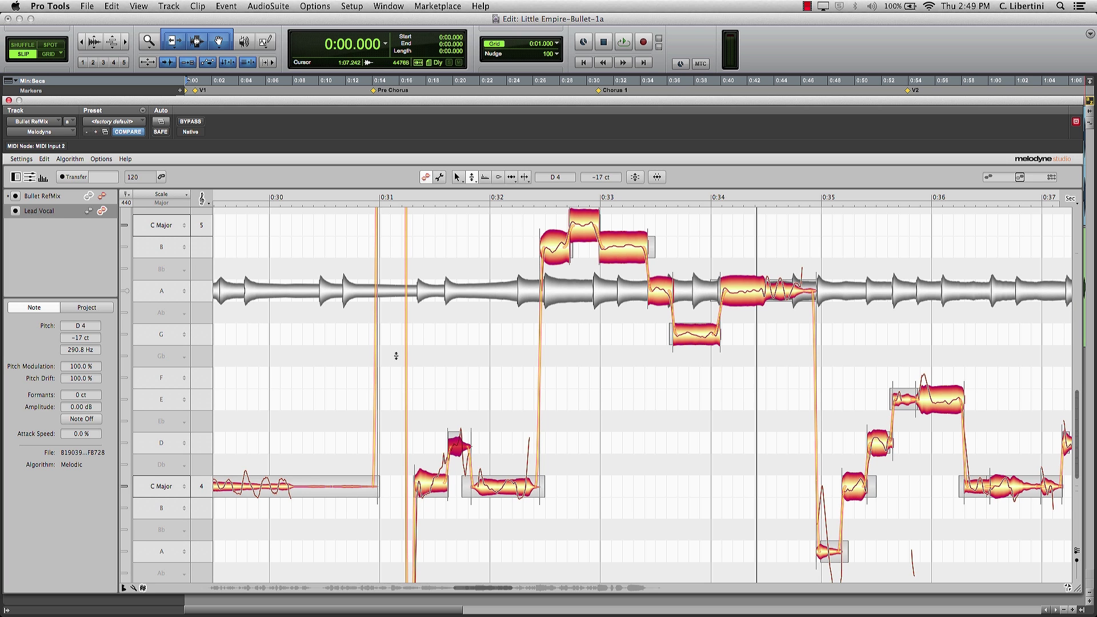
key("Down")
key("Up")
key("Down")
key("Up")
key("Down")
left_click(371, 198)
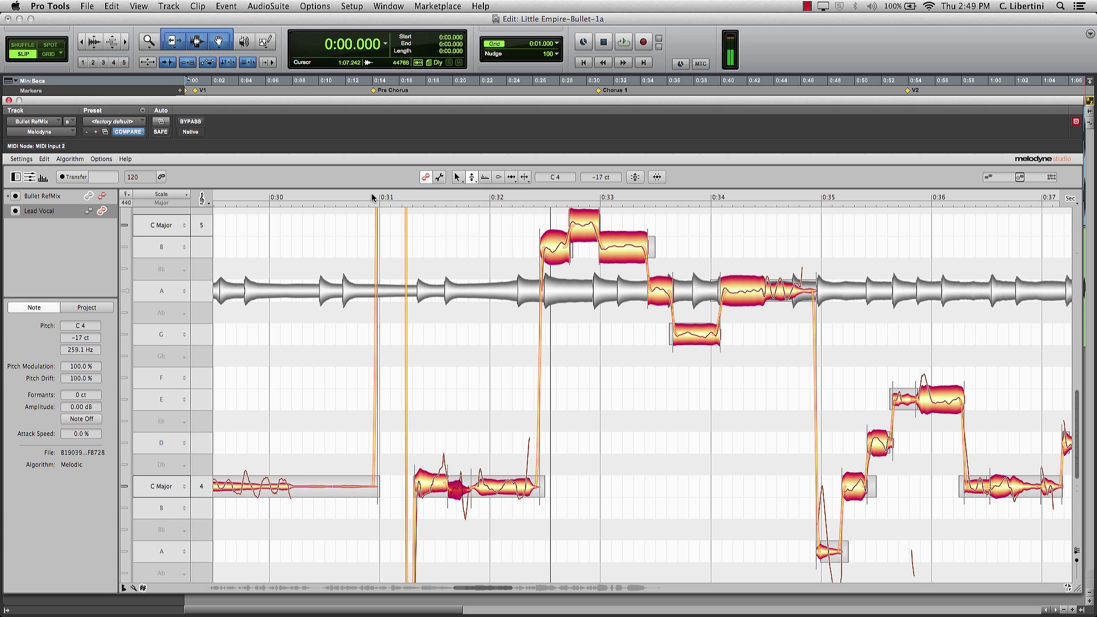
key("Up")
left_click(376, 198)
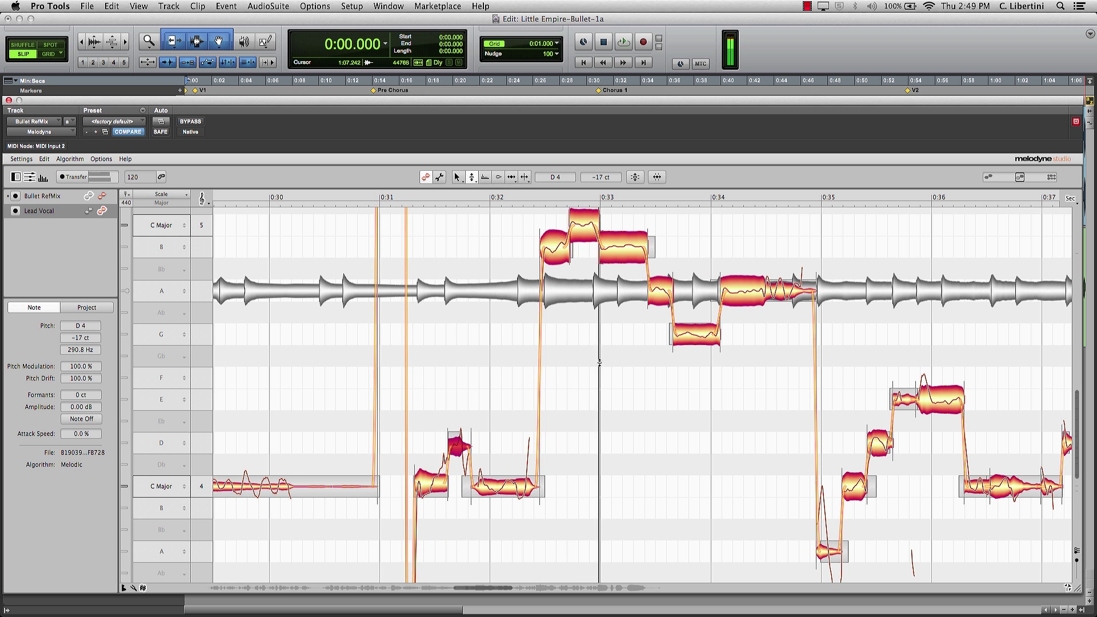
Review the note layout of the whole corrected vocal, from the later choruses back to the start of the song
right_click(640, 428)
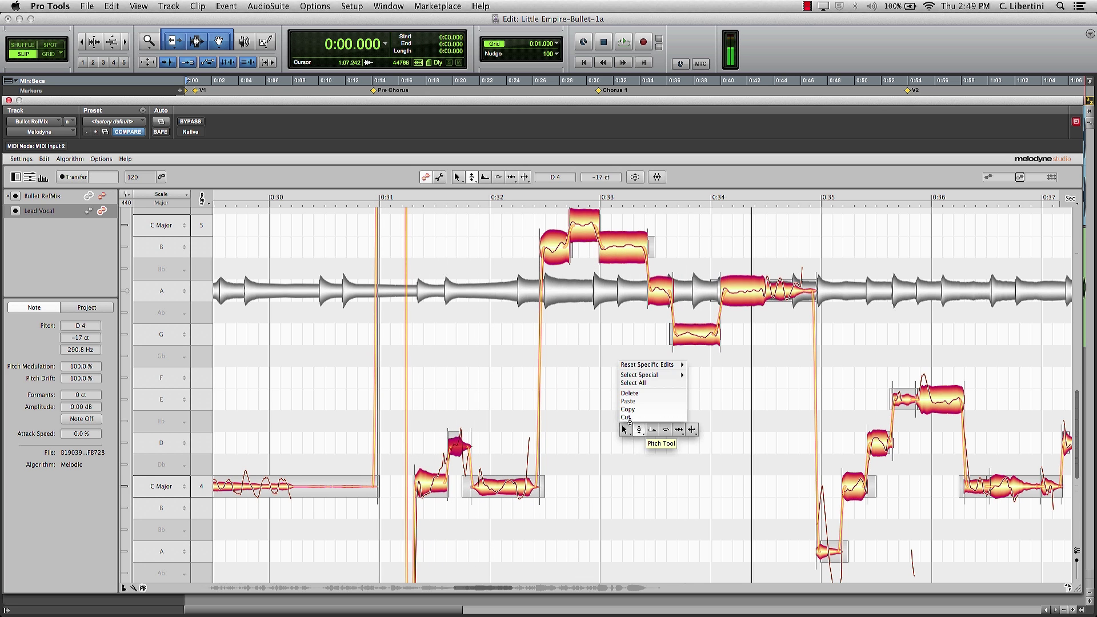
left_click(631, 438)
left_click(593, 444)
left_click_drag(593, 444, 509, 386)
right_click(620, 432)
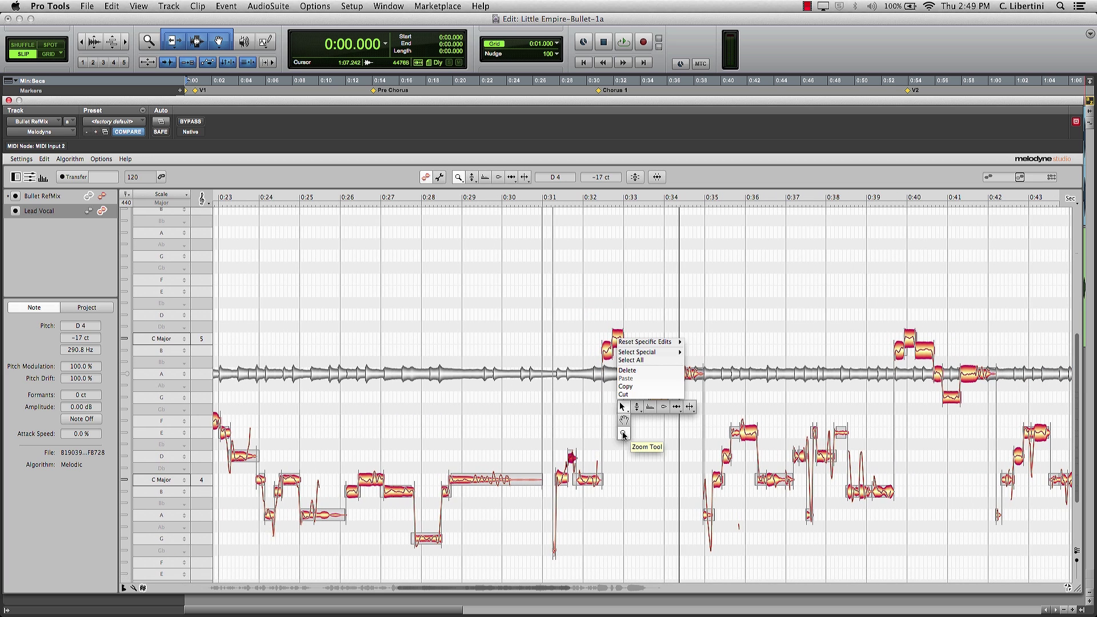
left_click(624, 440)
left_click_drag(624, 440, 545, 393)
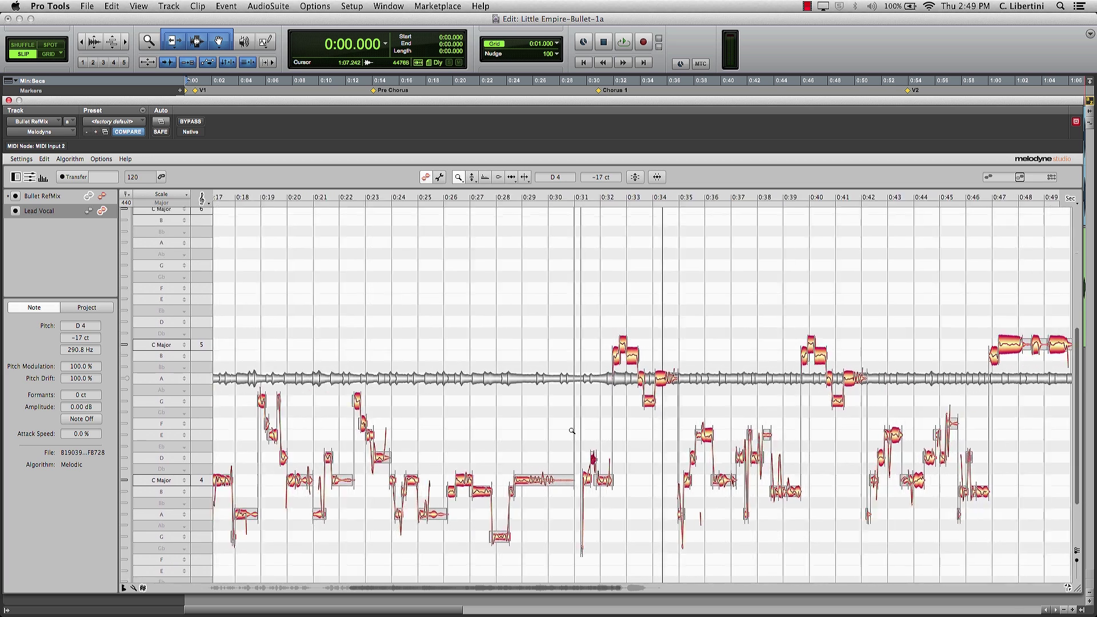
right_click(545, 393)
left_click(548, 411)
scroll(545, 406, "left", 10)
scroll(545, 405, "down", 2)
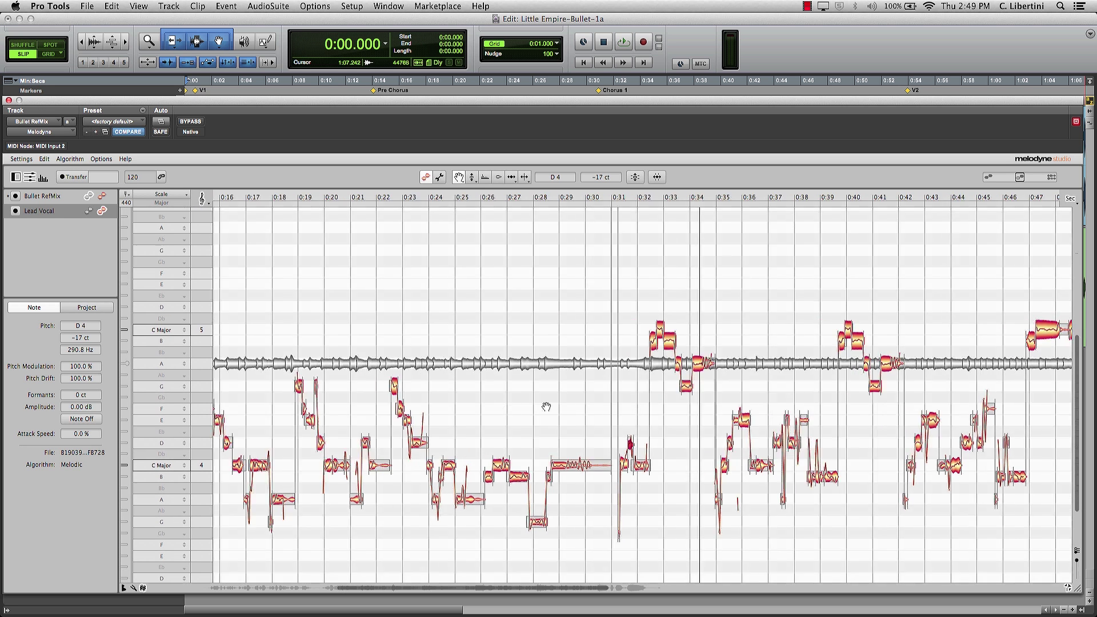
scroll(513, 397, "left", 6)
scroll(513, 397, "down", 1)
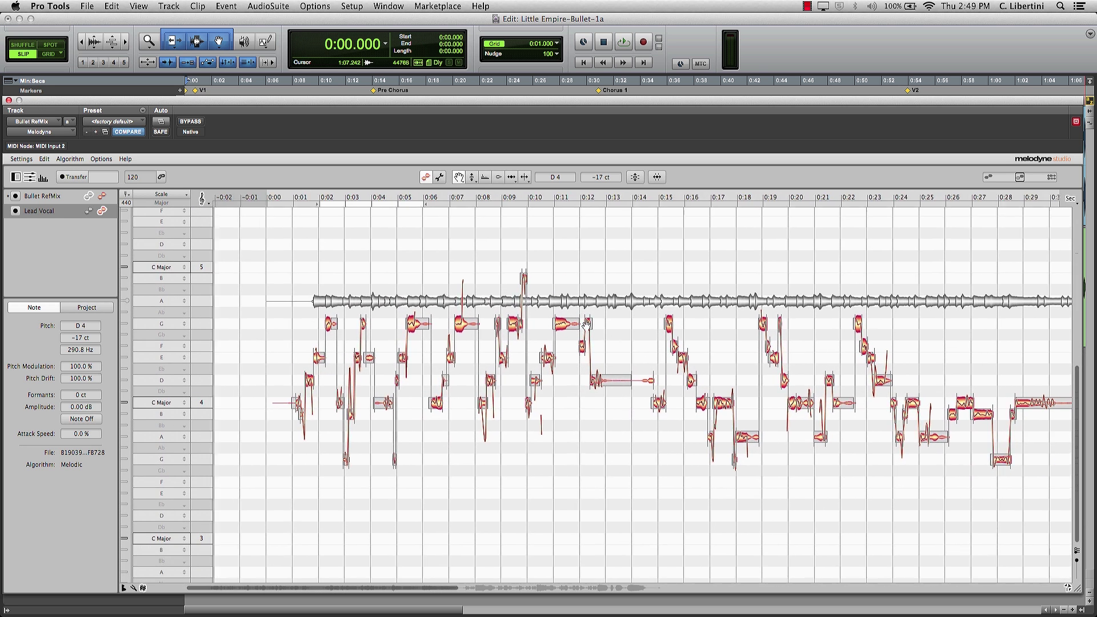
scroll(587, 325, "right", 1)
scroll(587, 326, "up", 1)
right_click(572, 334)
left_click(569, 353)
left_click_drag(569, 352, 621, 297)
right_click(621, 297)
left_click(628, 381)
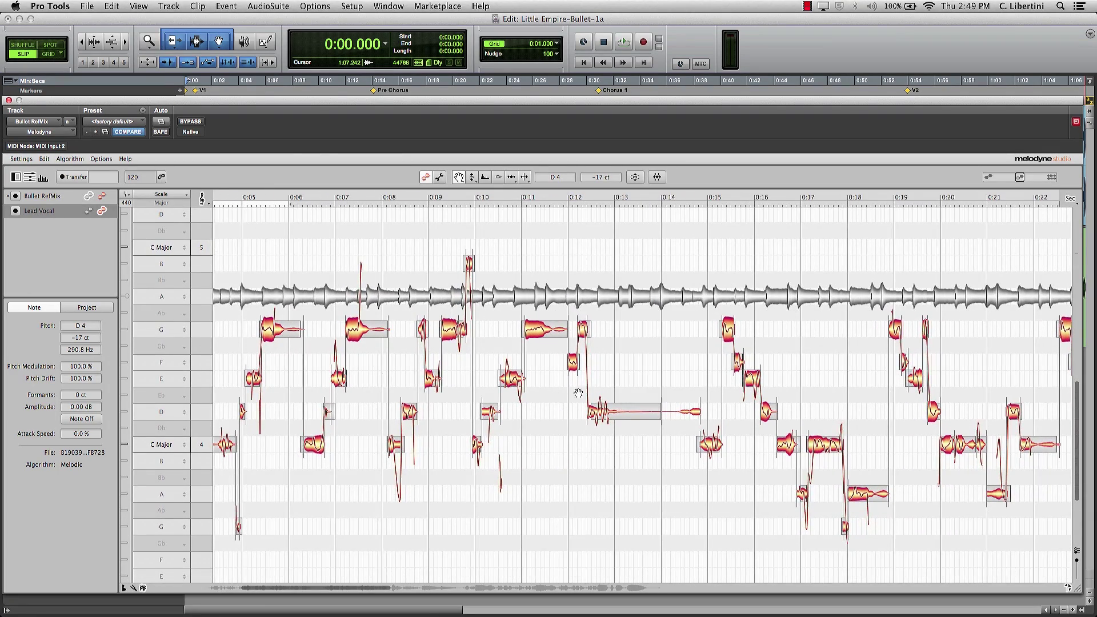
scroll(698, 358, "left", 5)
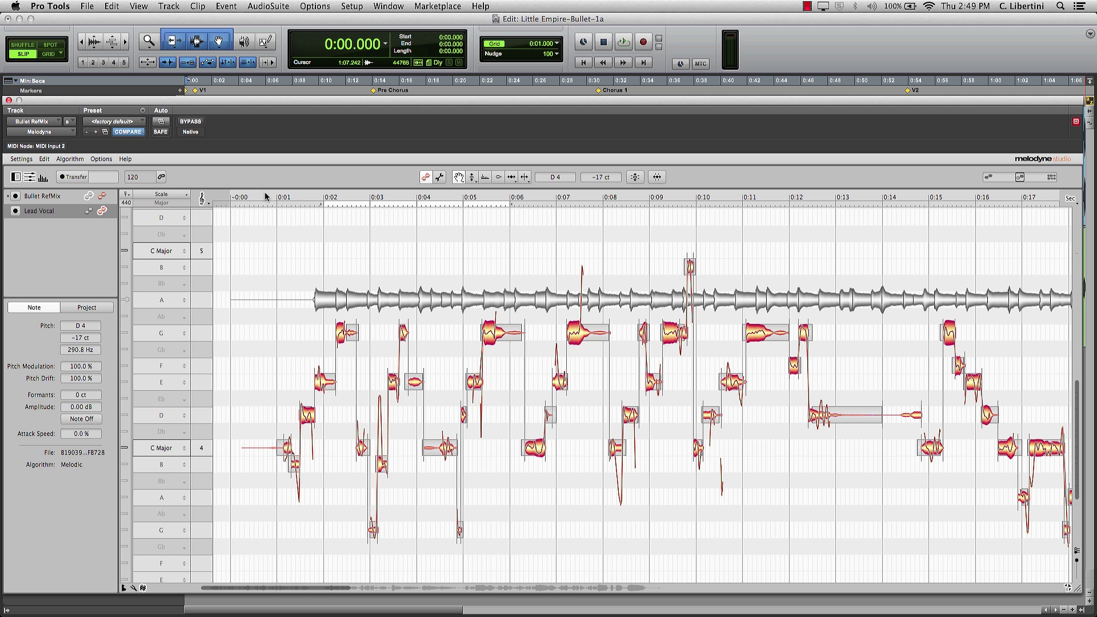
Close the Melodyne editor and make one duplicate of the Lead Vocal track, including its playlists, automation, inserts, sends and group assignments
left_click(9, 101)
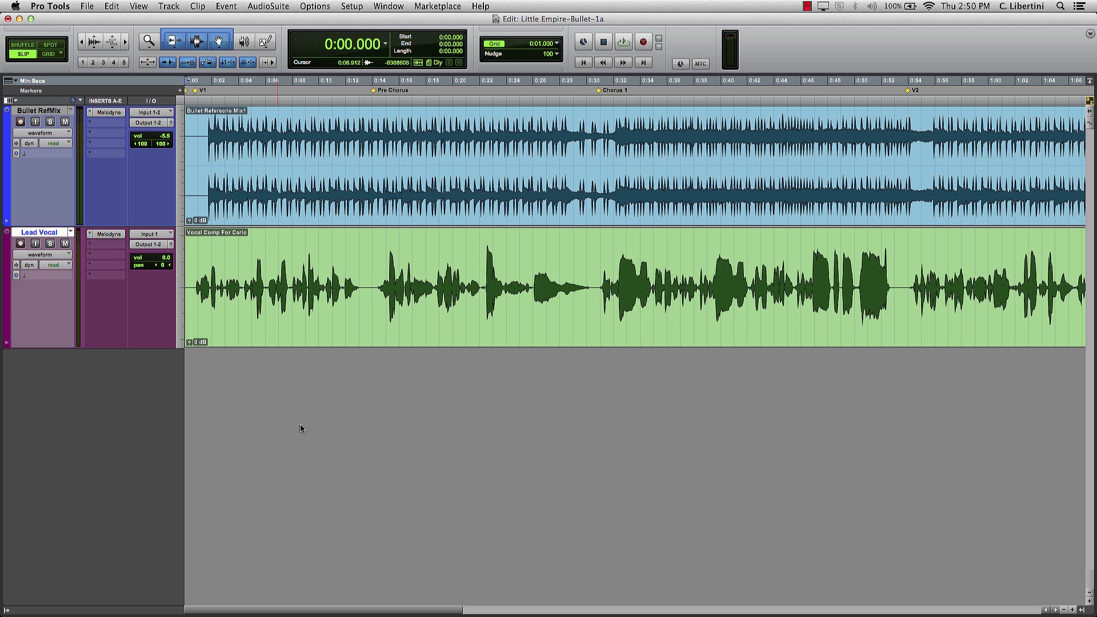
right_click(52, 231)
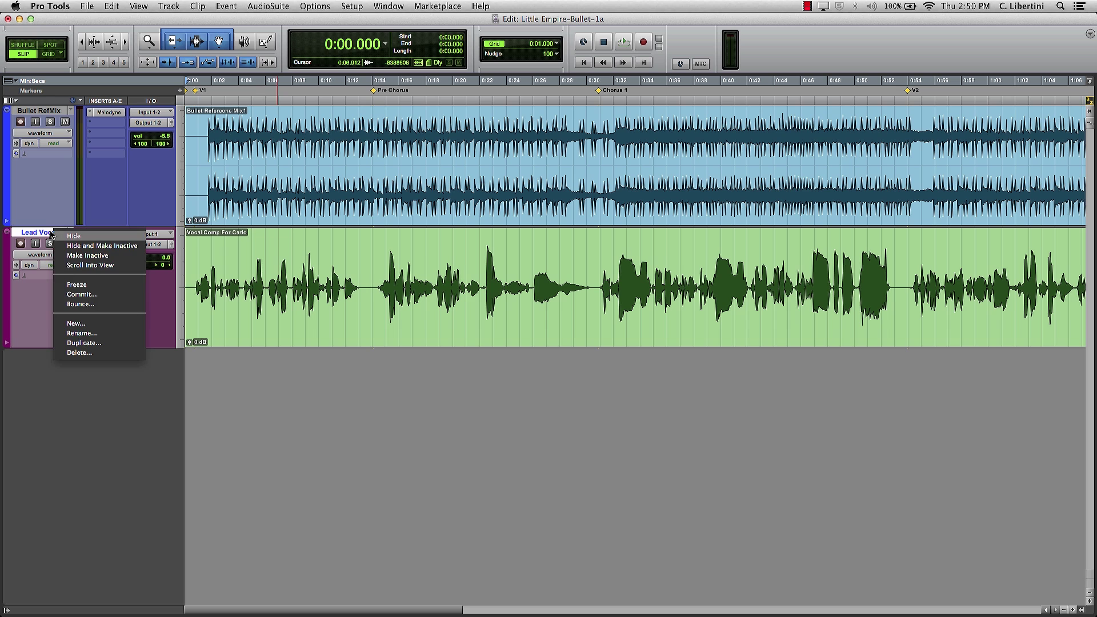
left_click(85, 343)
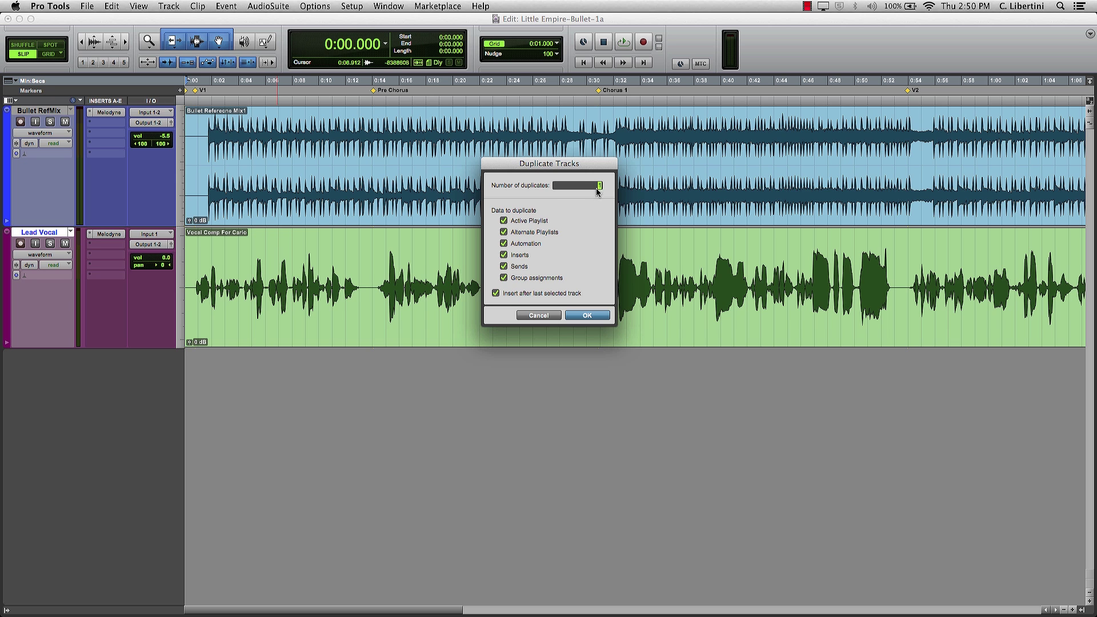
left_click(588, 314)
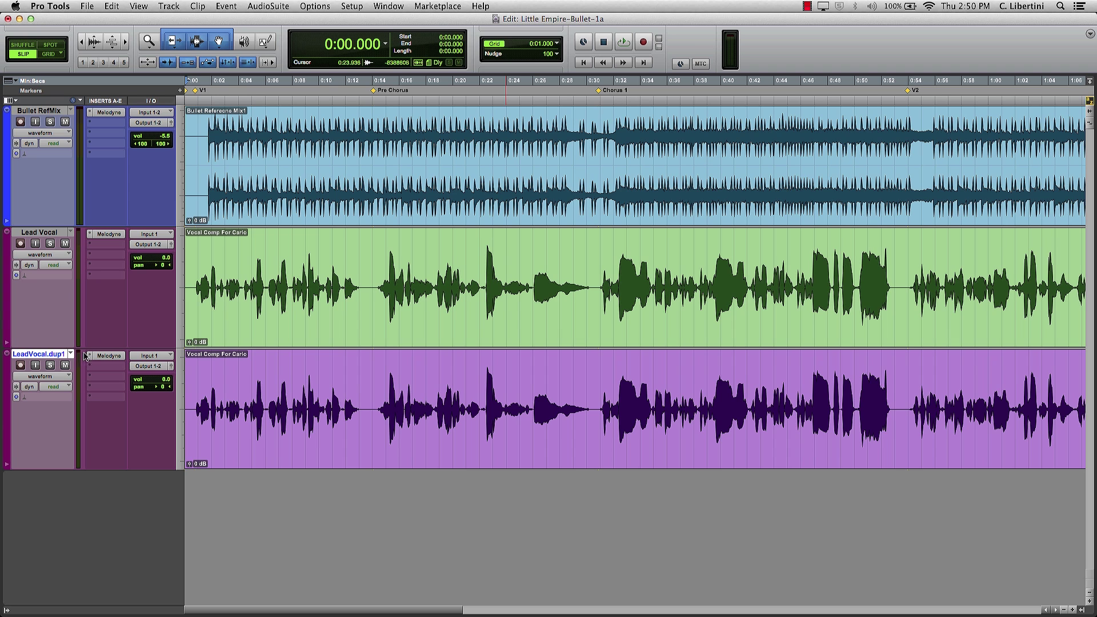
Rename the duplicated vocal track as Harmonies
double_click(51, 355)
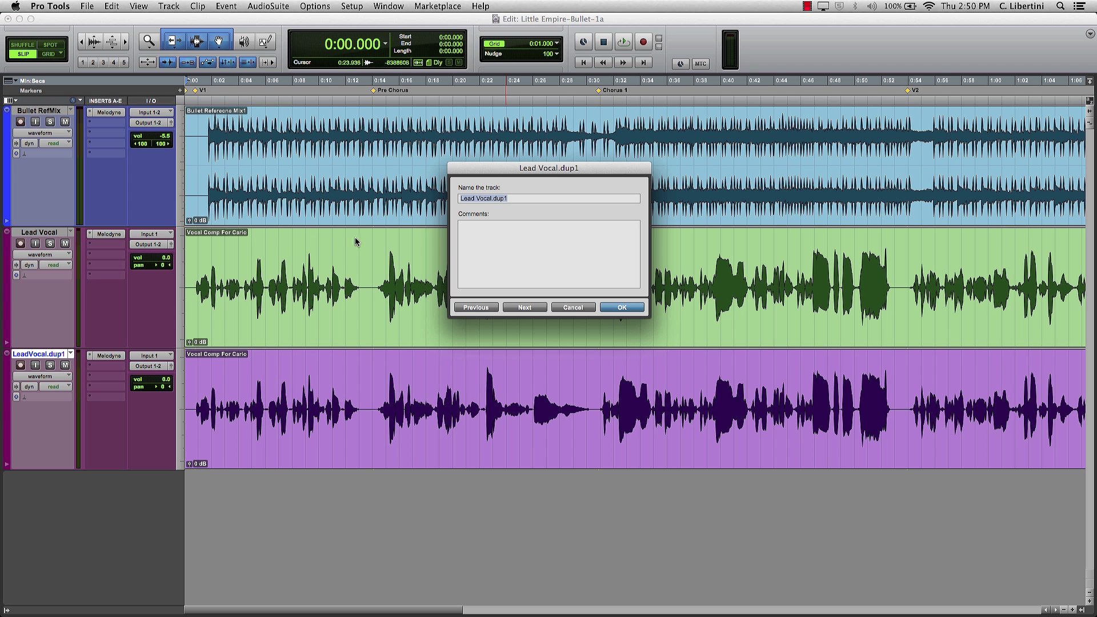
type("Harmon")
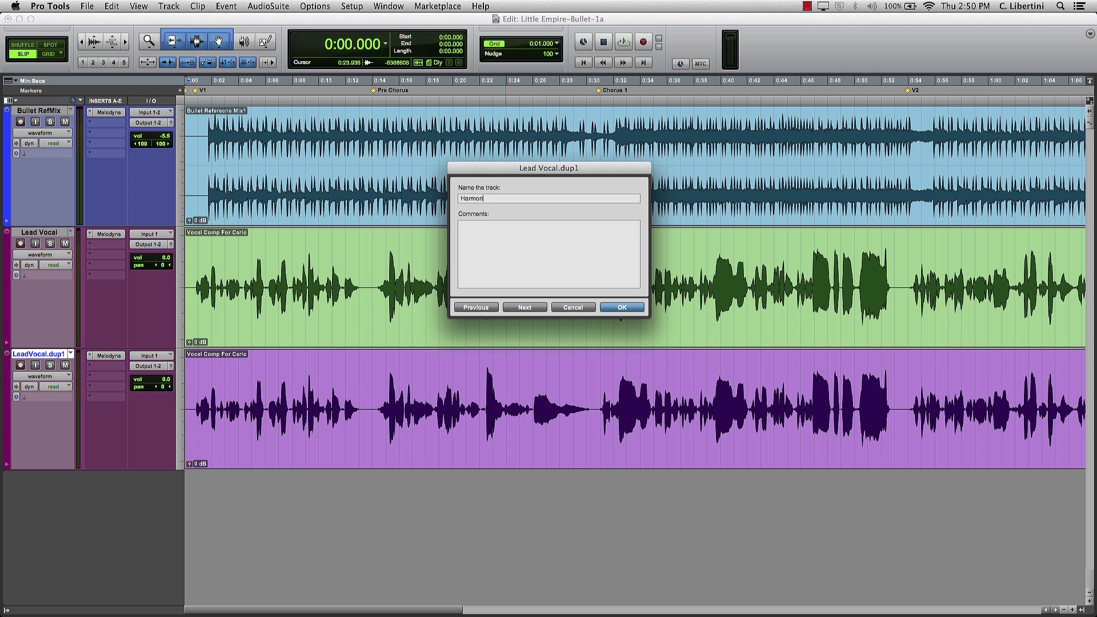
type("ies")
left_click(616, 309)
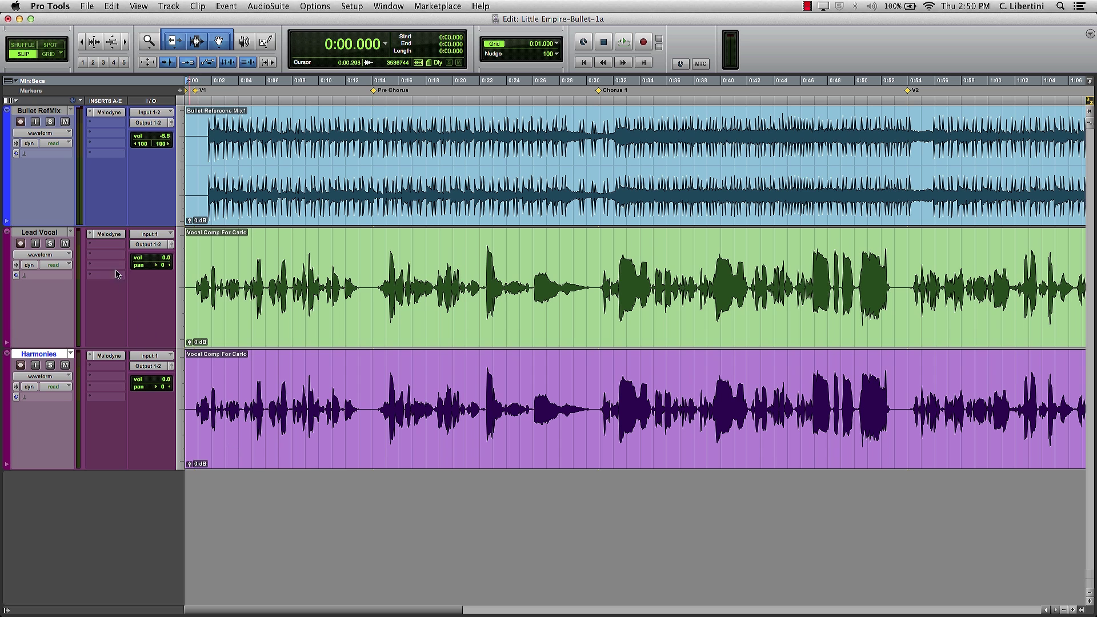
Open the Melodyne editor of the Harmonies track and enlarge its window to nearly fill the screen
left_click(109, 355)
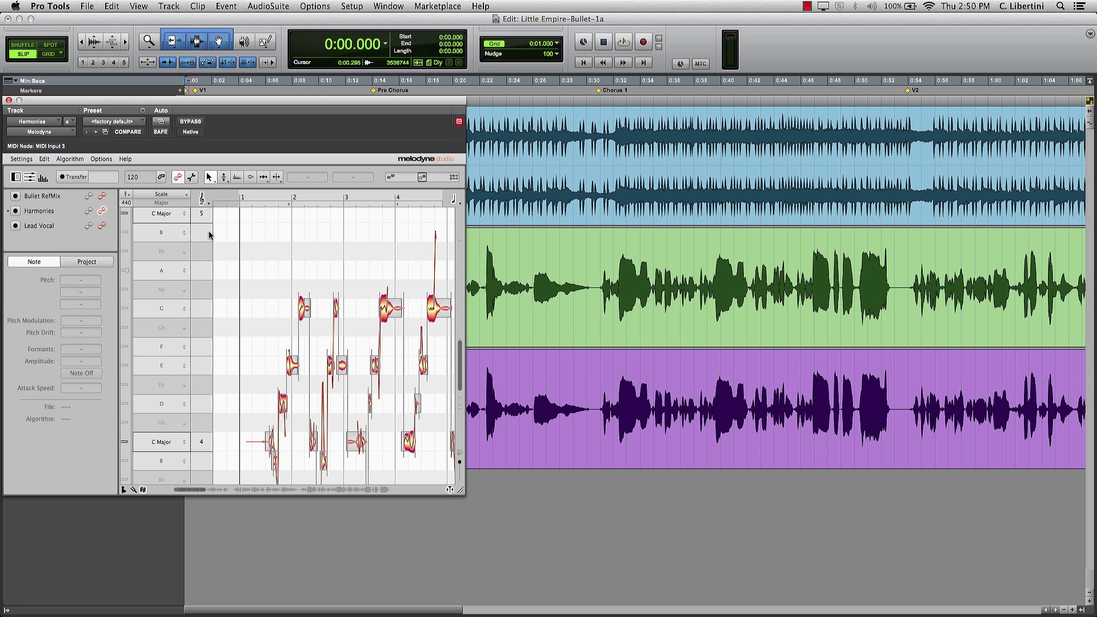
left_click_drag(458, 489, 1078, 601)
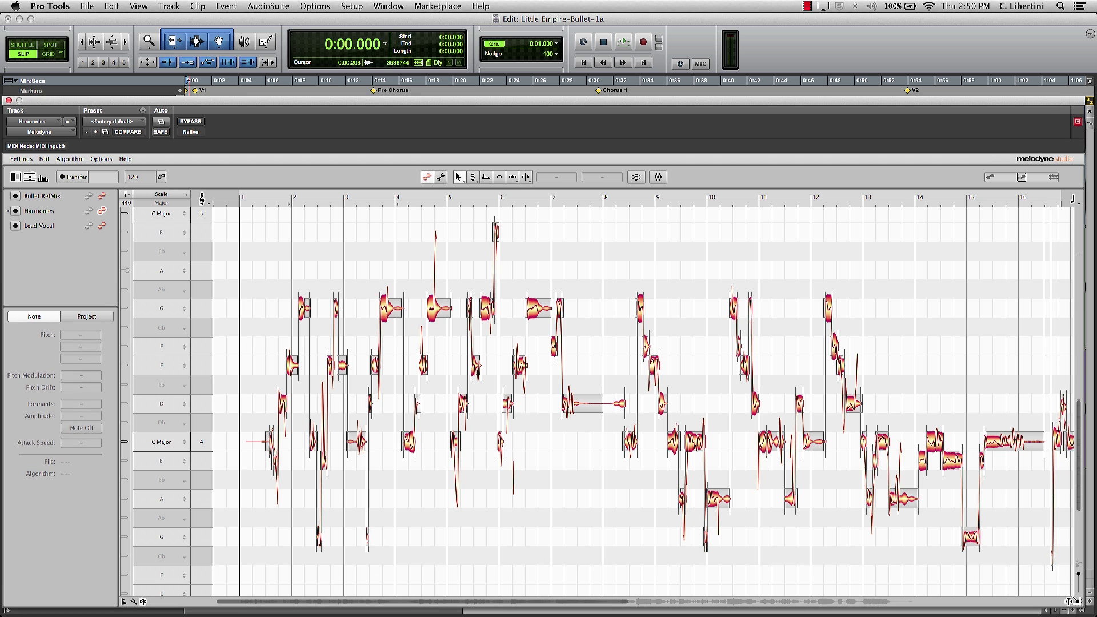
Move Harmonies below Lead Vocal in Melodyne's track list and make Harmonies the track being edited
left_click_drag(50, 214, 51, 237)
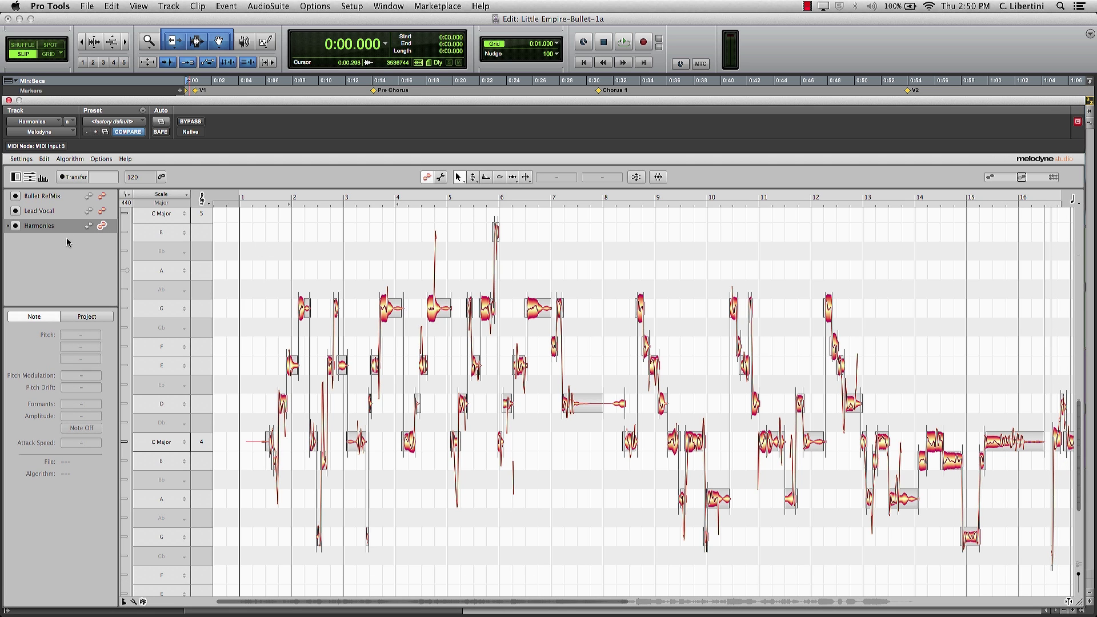
left_click(103, 212)
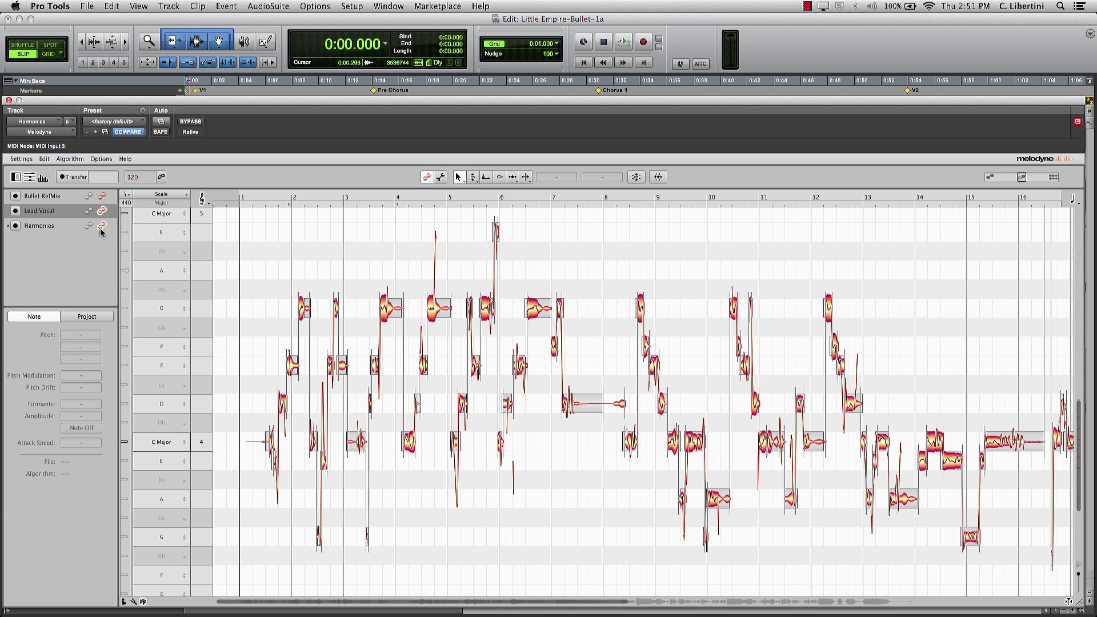
left_click(102, 227)
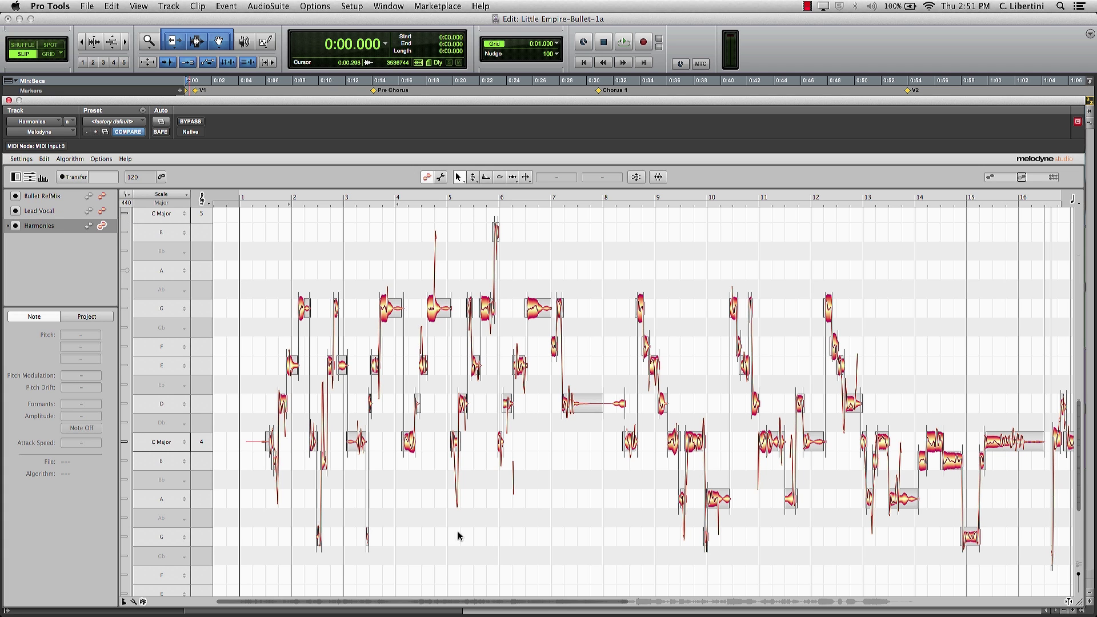
Delete all Harmonies notes from the start of the song up to the phrase that begins after bar 8
left_click_drag(251, 547, 603, 223)
key("Delete")
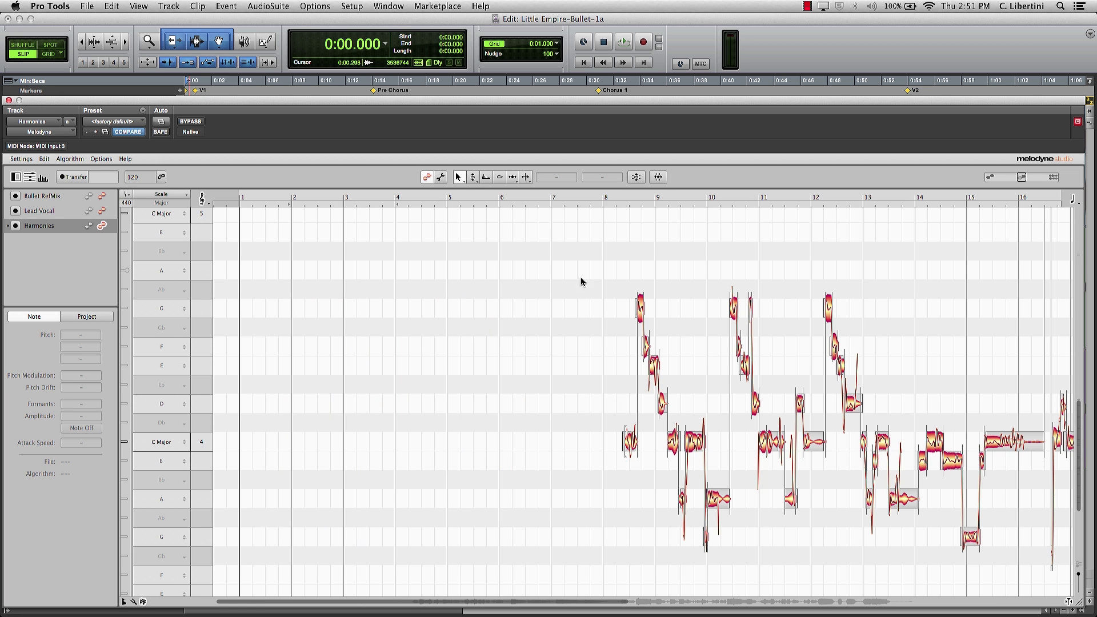
Shift the playback mix fully to the edited track and play Harmonies from the first remaining phrase after bar 8
right_click(629, 445)
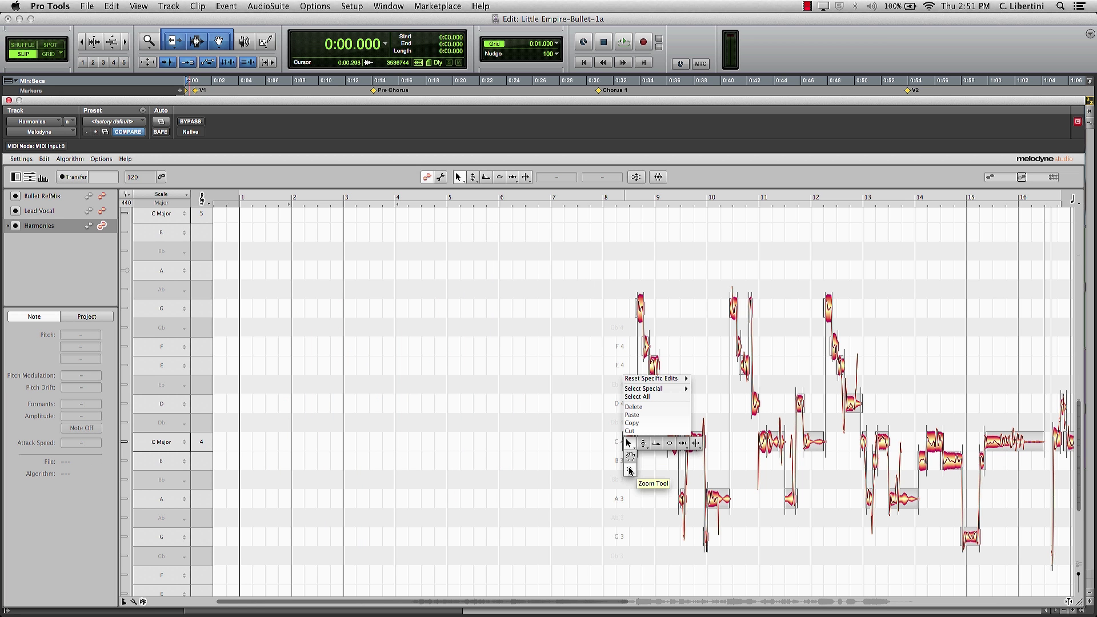
left_click(629, 469)
left_click_drag(629, 470, 422, 301)
right_click(770, 331)
left_click(772, 346)
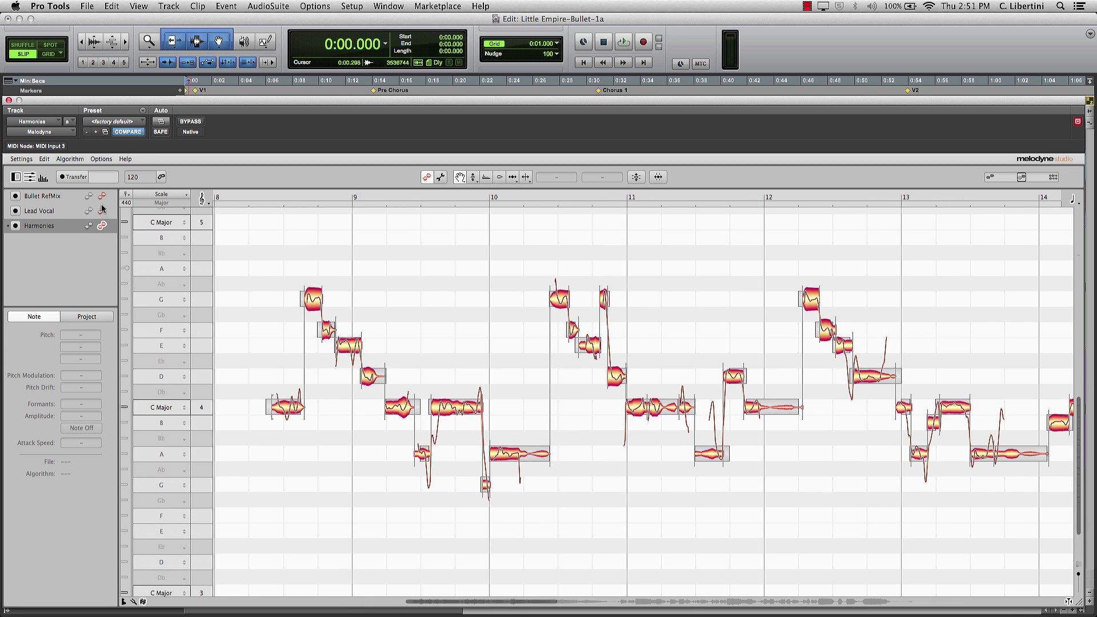
left_click_drag(1022, 178, 989, 178)
left_click(266, 195)
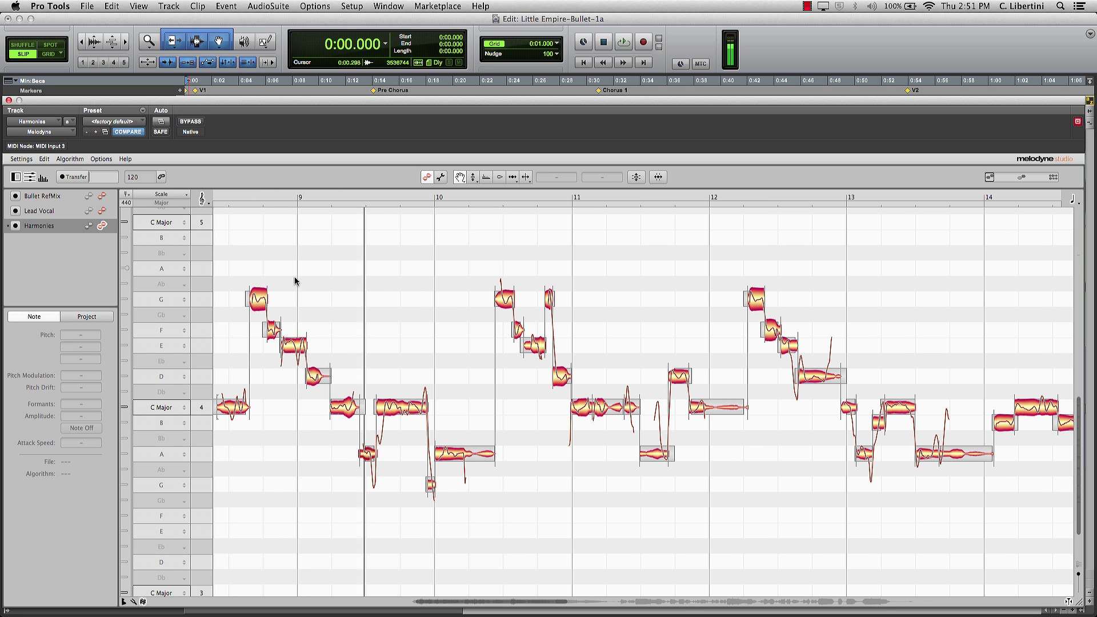
scroll(499, 594, "left", 5)
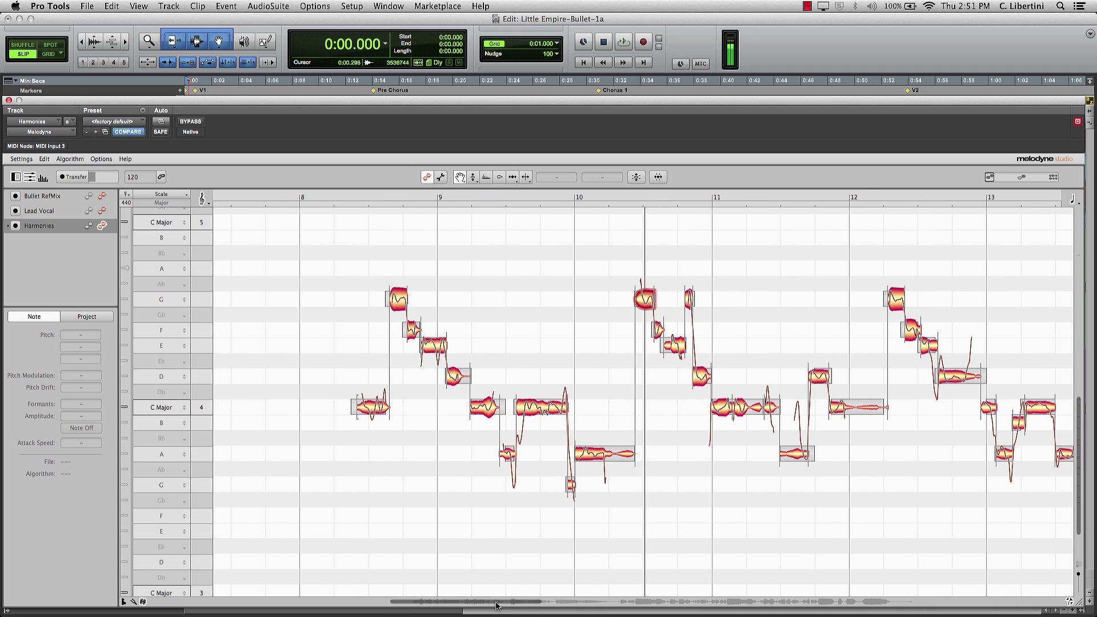
key("space")
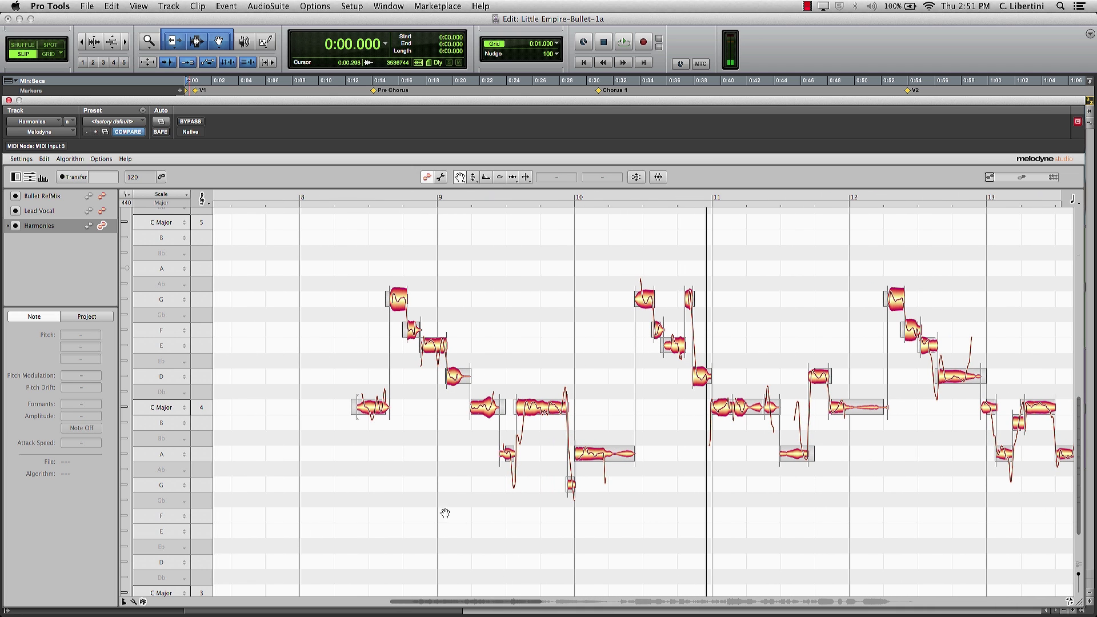
Delete the opening group of Harmonies notes between bar 8 and just after bar 9, ending with the descending D
left_click_drag(325, 435, 395, 306)
right_click(264, 437)
left_click(264, 437)
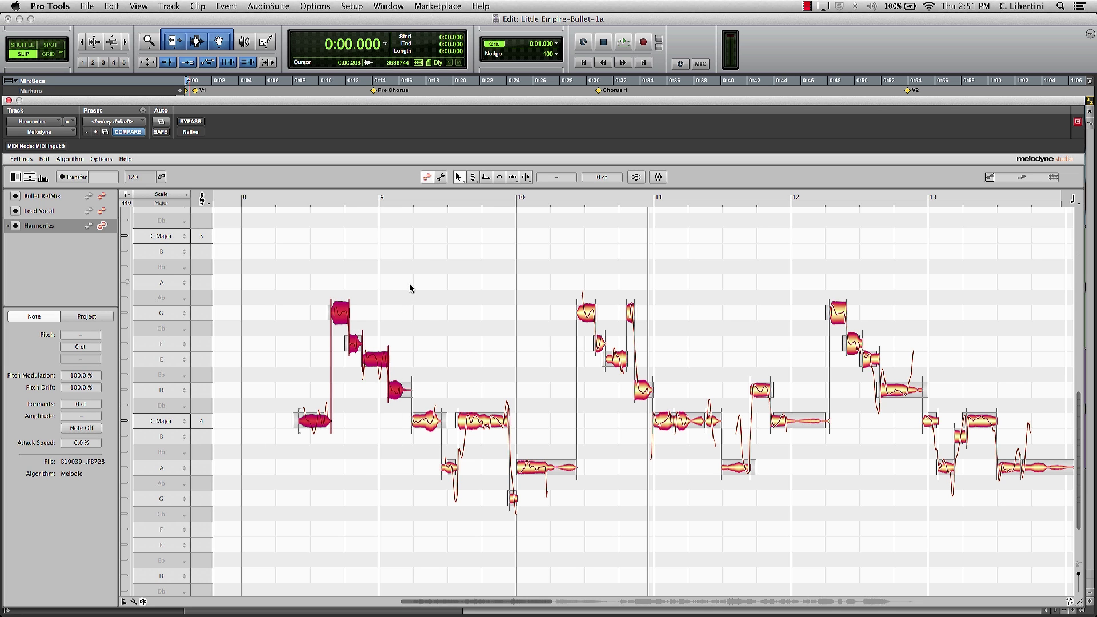
key("Delete")
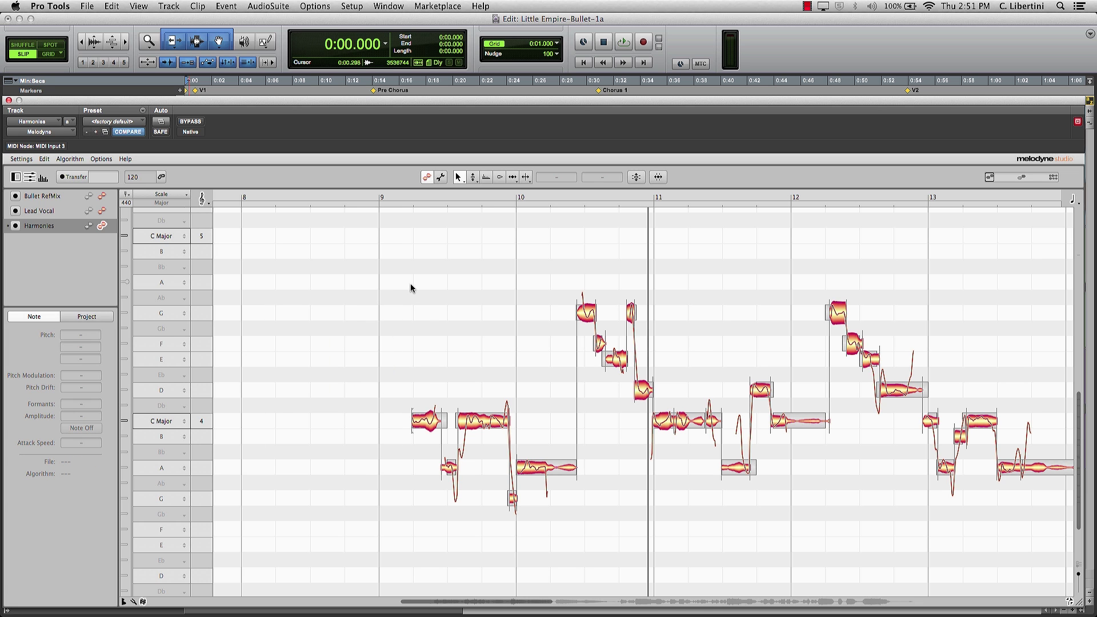
Play Harmonies from bar 9 and delete the high descending notes between about bar 10.5 and bar 11
left_click(382, 195)
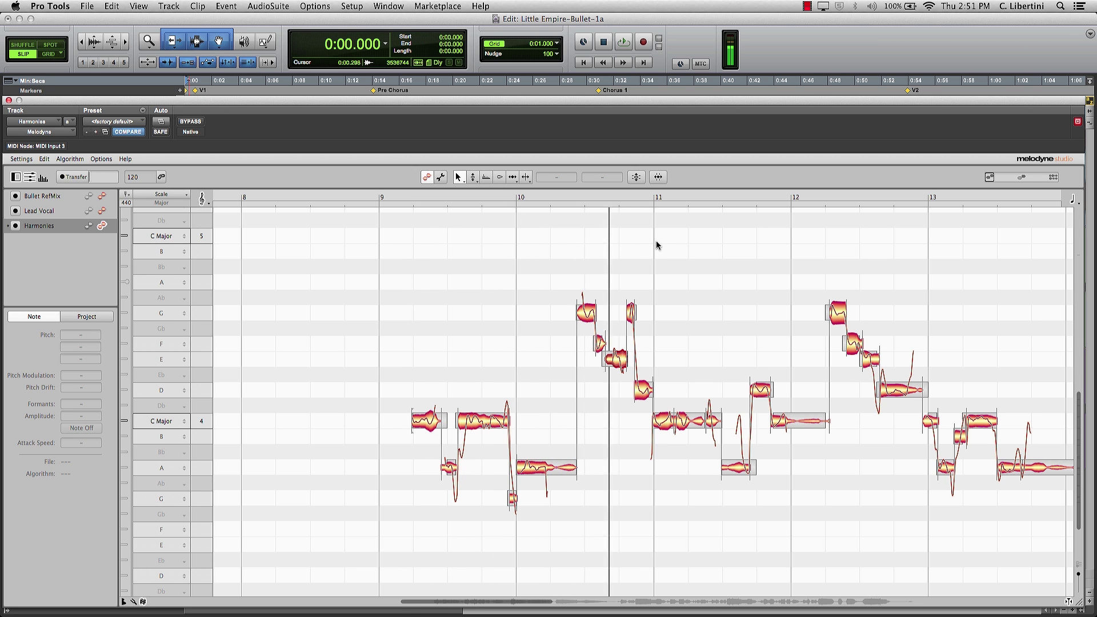
left_click_drag(659, 274, 563, 391)
key("Delete")
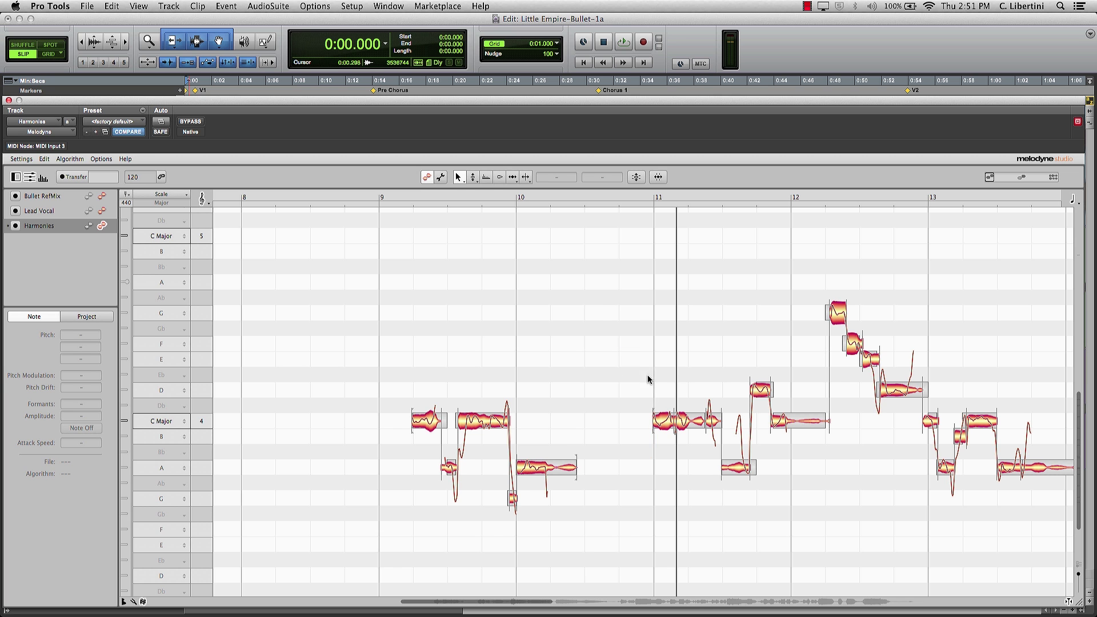
Play Harmonies from just before bar 11 and delete the descending G-F-E-D notes between bars 12 and 13
left_click_drag(472, 604, 505, 603)
left_click(462, 197)
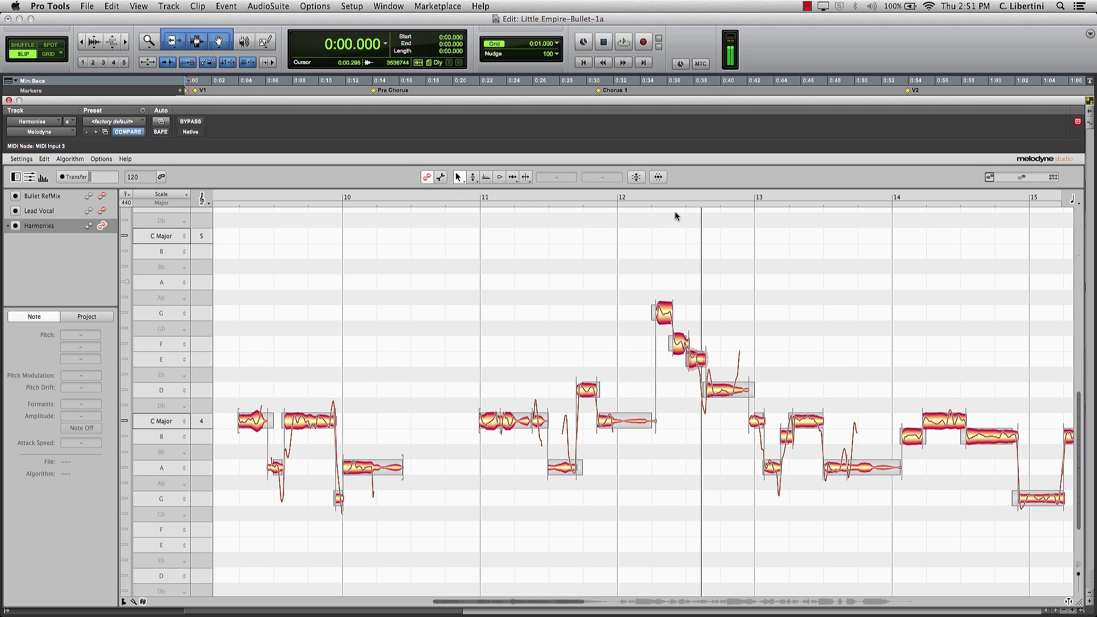
key("space")
left_click_drag(641, 278, 752, 400)
key("Delete")
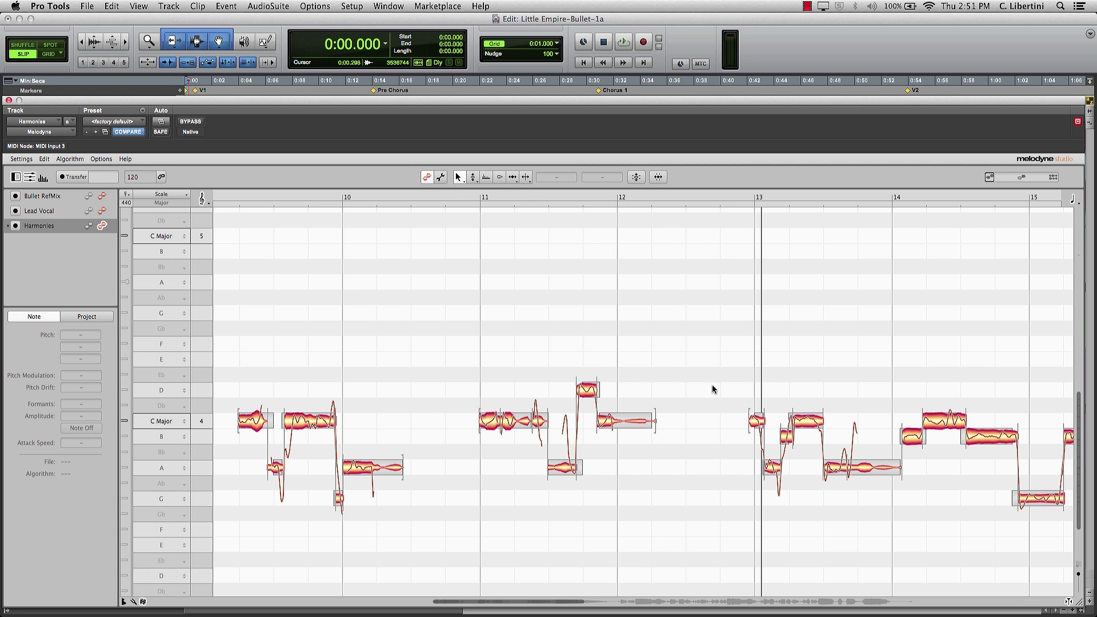
Delete the low notes leading into bar 17 and the whole low phrase between about bar 18.5 and bar 21
left_click_drag(488, 603, 651, 589)
mouse_move(1081, 417)
left_mouse_down()
mouse_move(1079, 400)
mouse_move(1075, 414)
left_mouse_up()
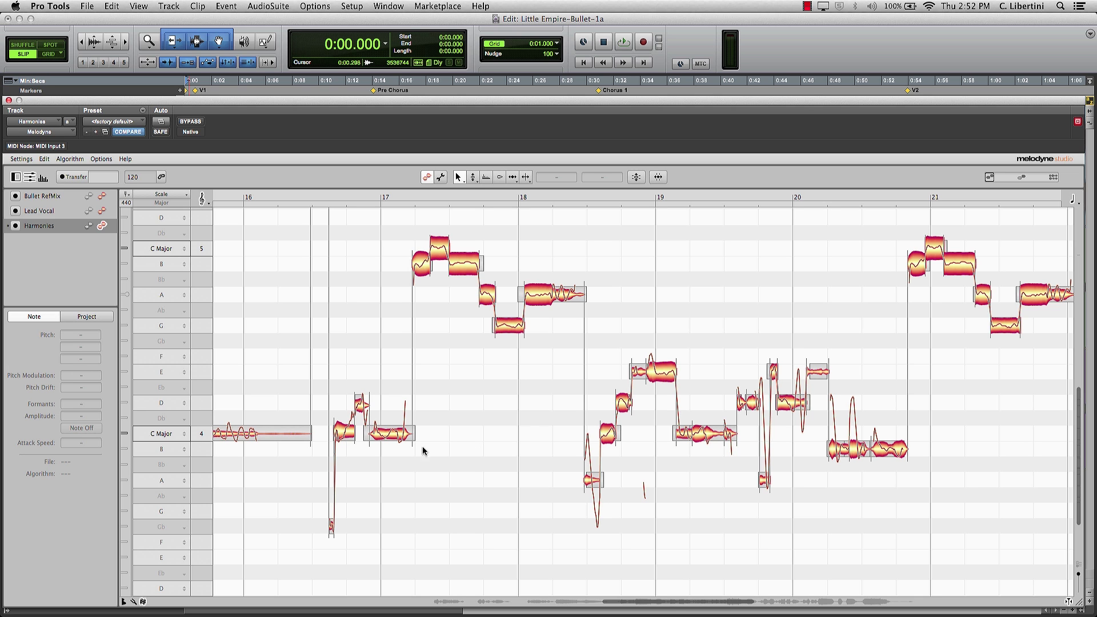
left_click_drag(321, 550, 443, 400)
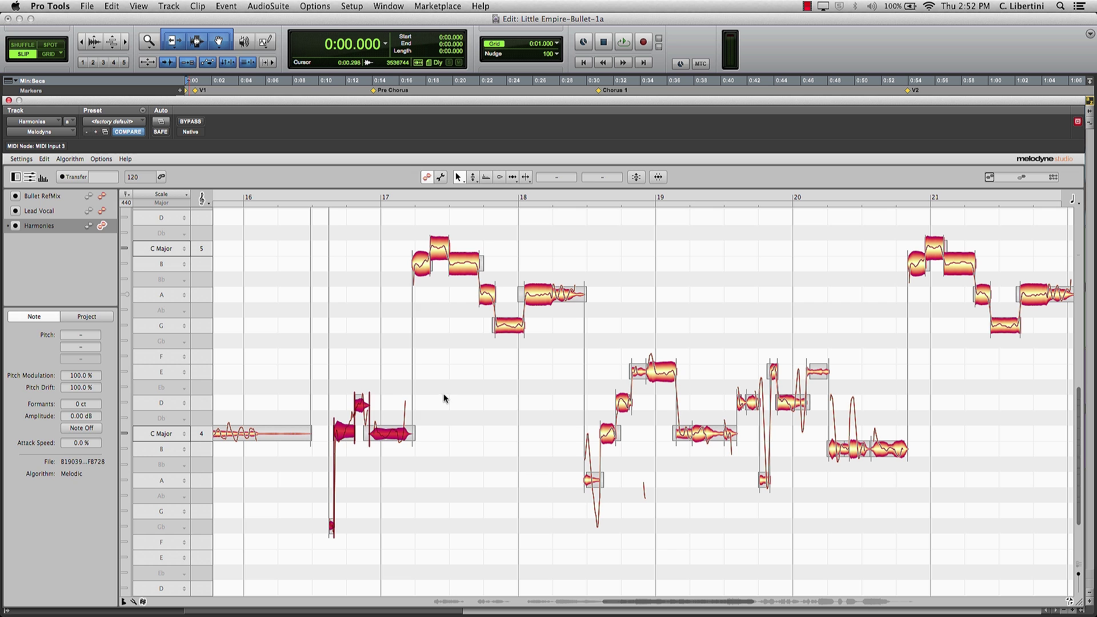
key("Delete")
left_click_drag(545, 527, 930, 361)
key("Delete")
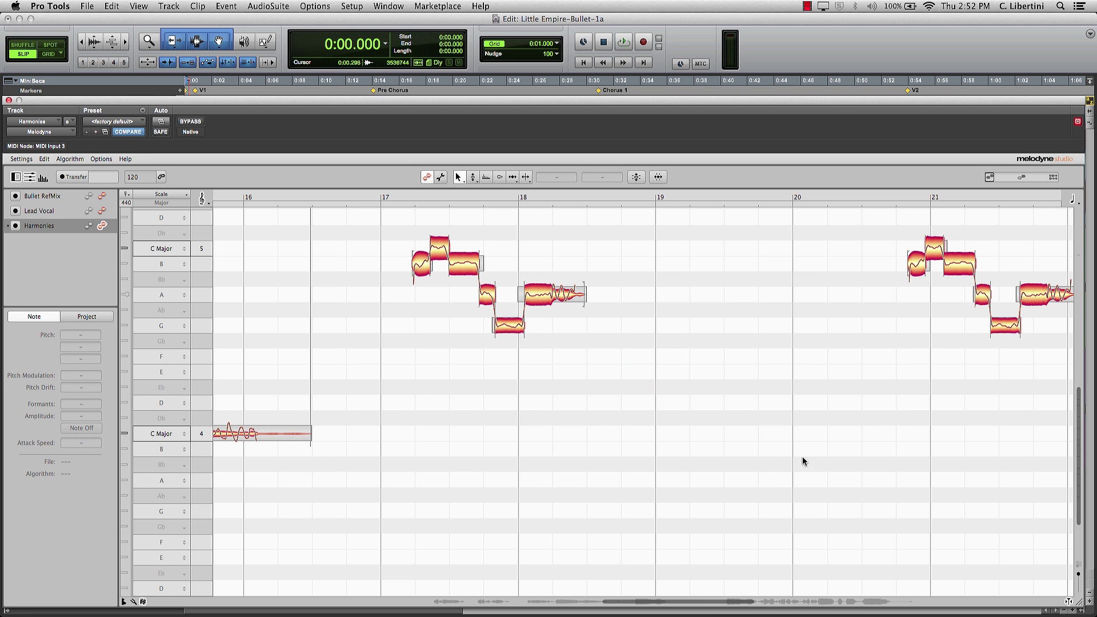
Delete the low phrase between bar 22 and about bar 24.5, keeping the high notes on either side
left_click_drag(715, 603, 814, 596)
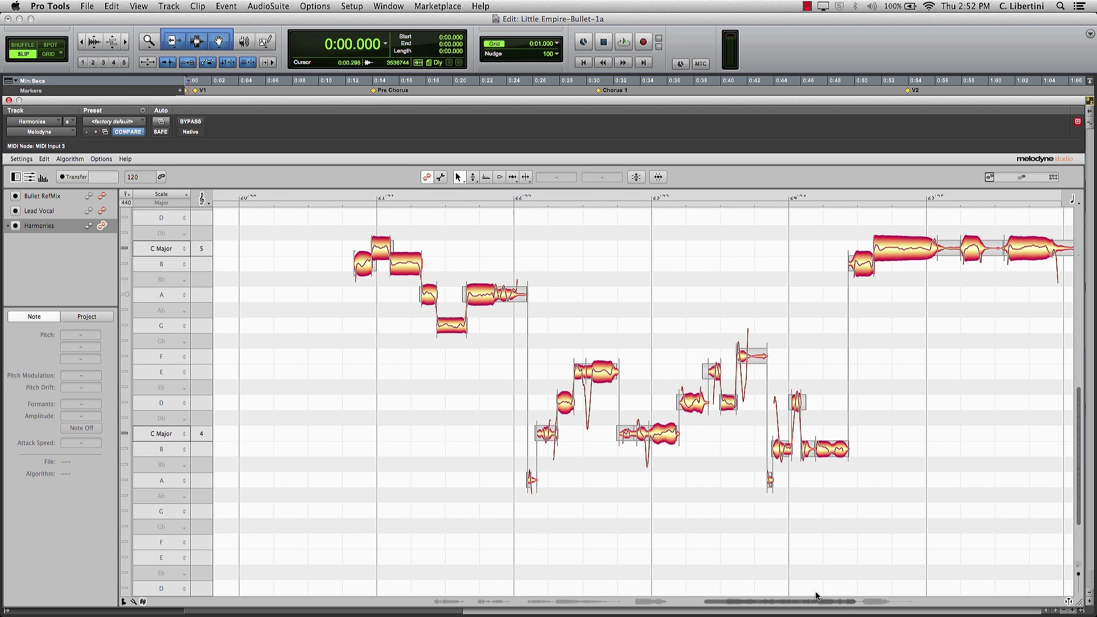
scroll(800, 580, "right", 3)
left_click_drag(439, 525, 828, 354)
key("BackSpace")
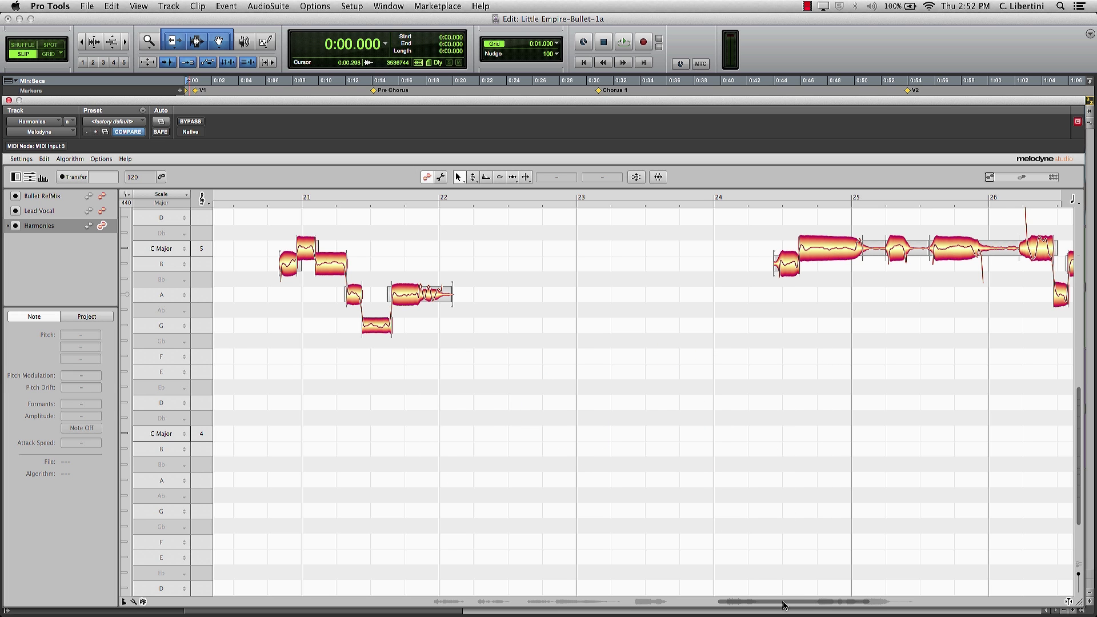
Show the Lead Vocal notes as a reference, compare them with Harmonies back to bar 9, and hide them again
scroll(395, 407, "left", 10)
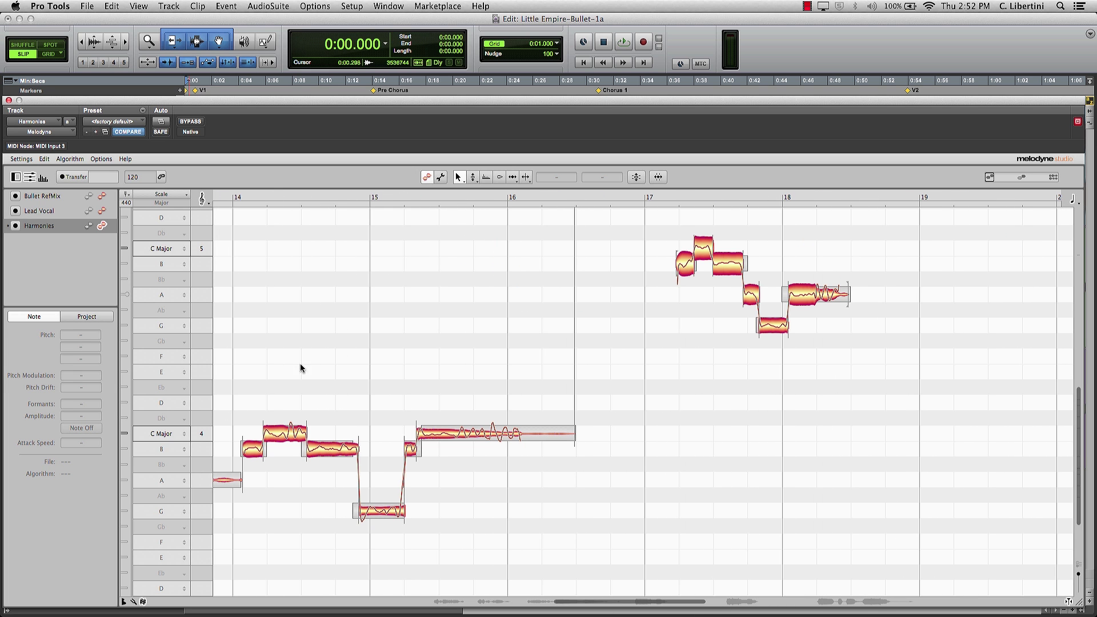
left_click(89, 212)
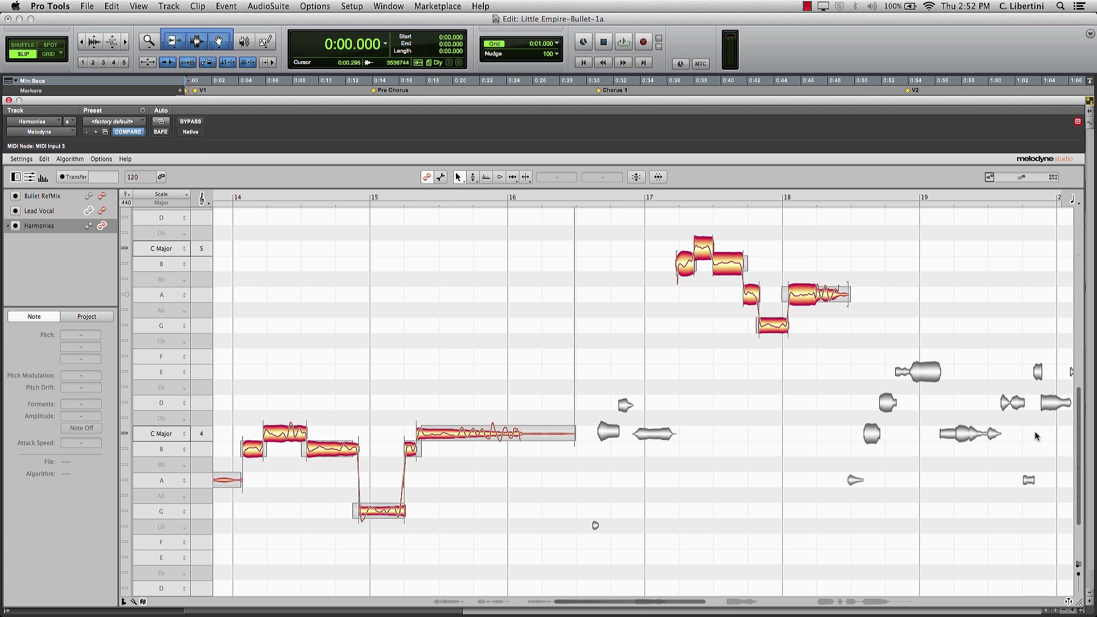
left_click_drag(633, 607, 494, 602)
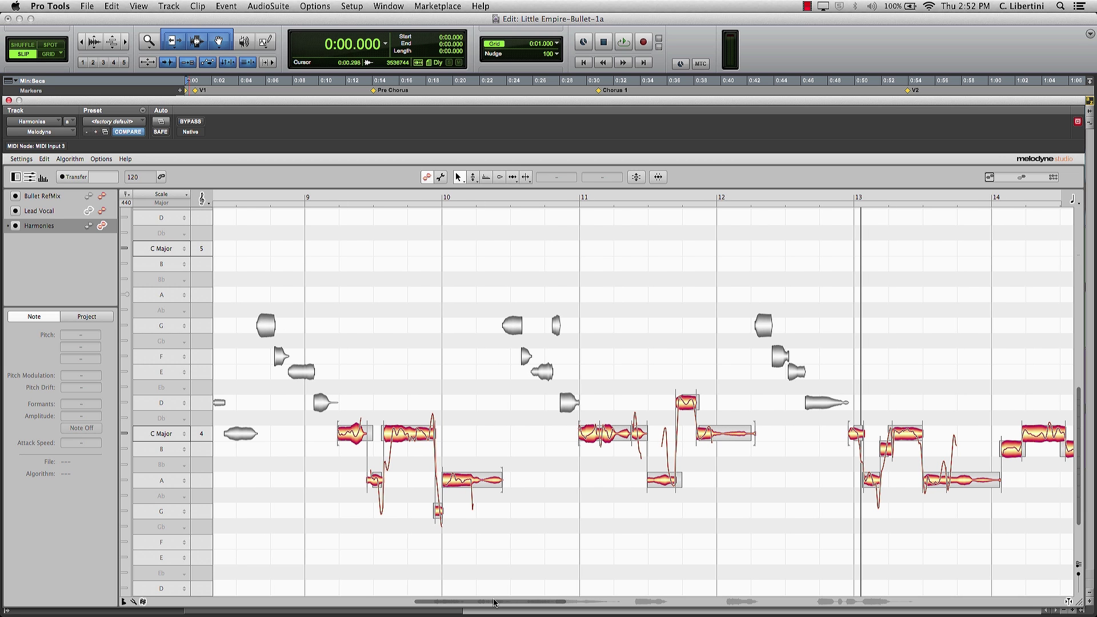
left_click(101, 223)
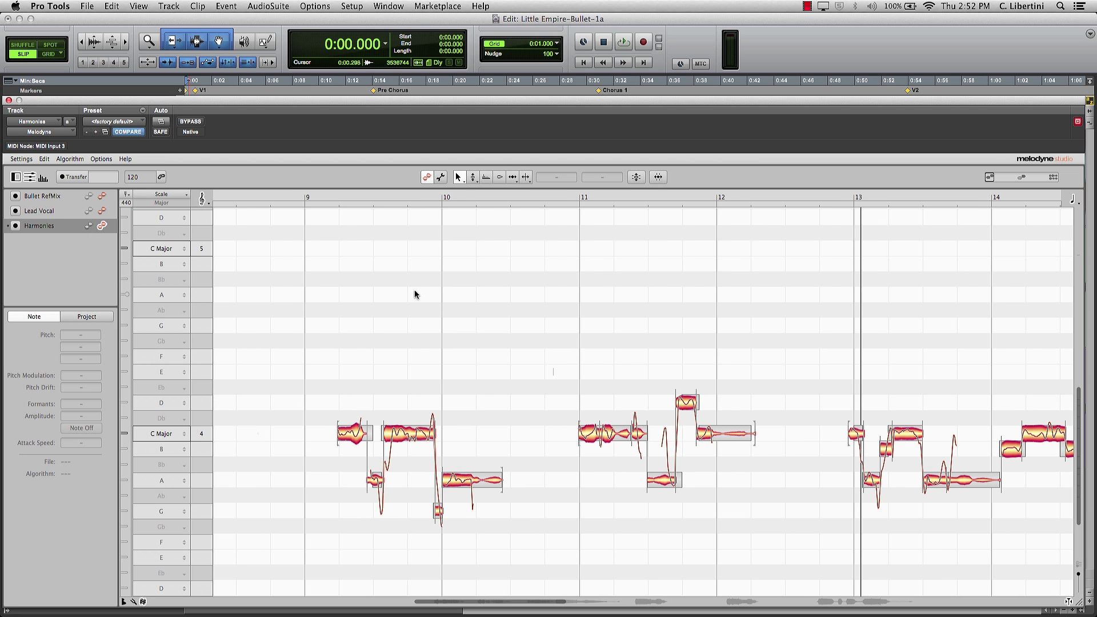
Play Harmonies from bar 9, select its notes from bar 9 through bar 16, and set their pitch modulation to 85% and pitch drift to 0%
left_click_drag(1080, 428, 1077, 454)
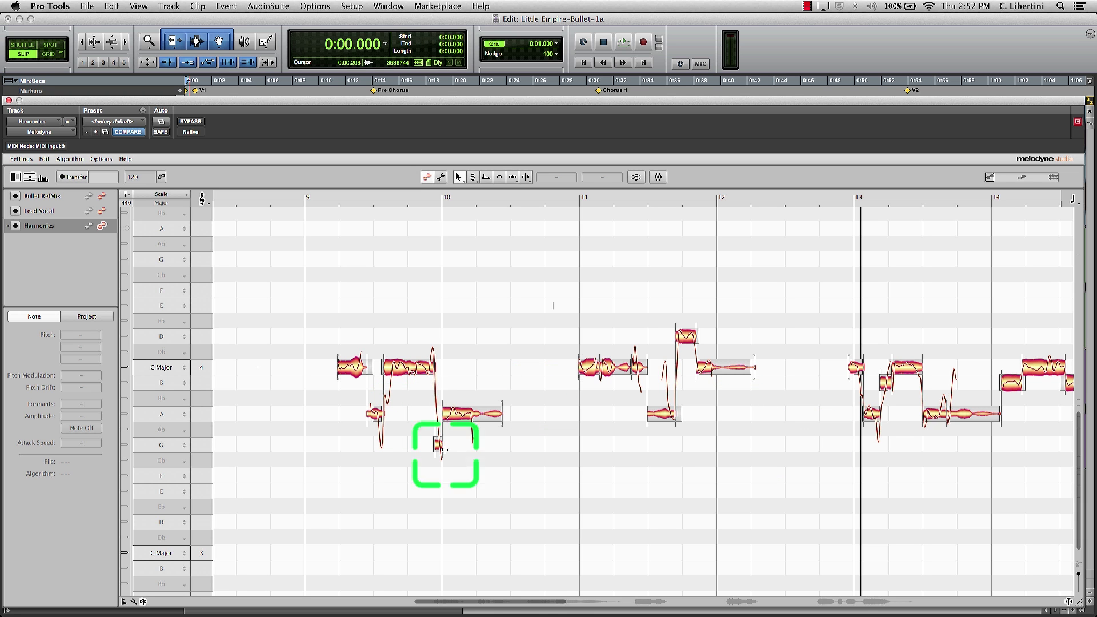
left_click_drag(562, 603, 638, 604)
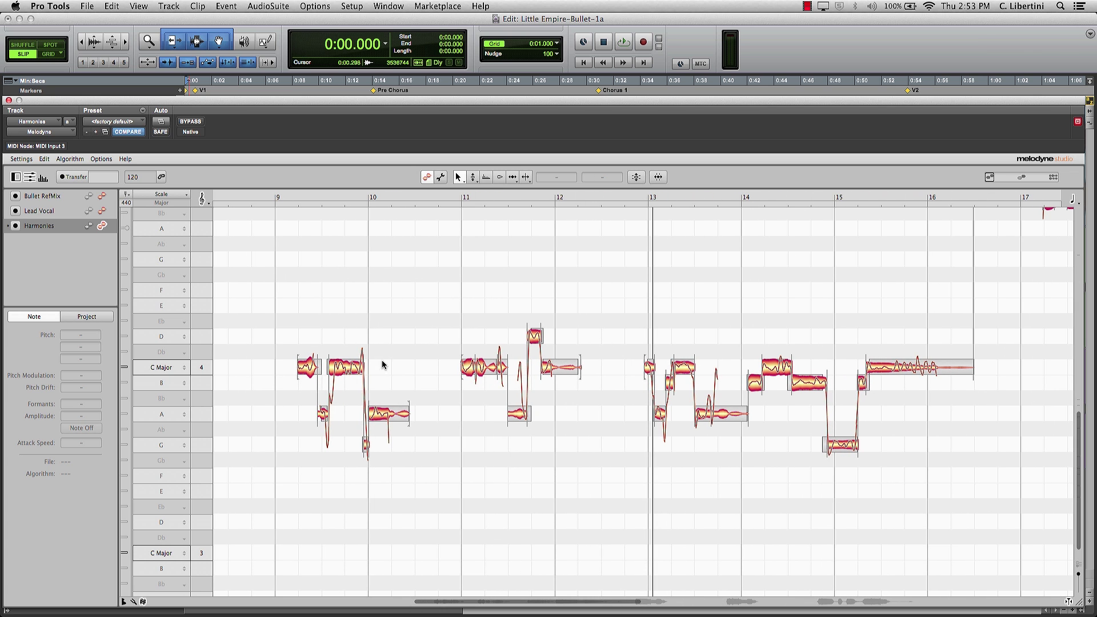
left_click(287, 196)
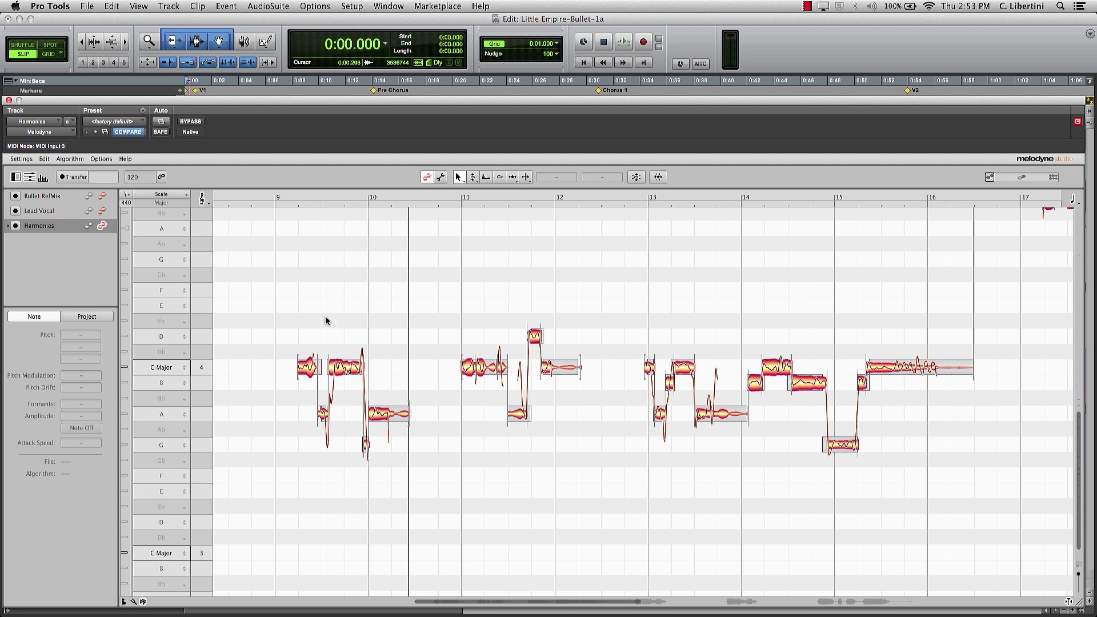
left_click_drag(289, 309, 910, 509)
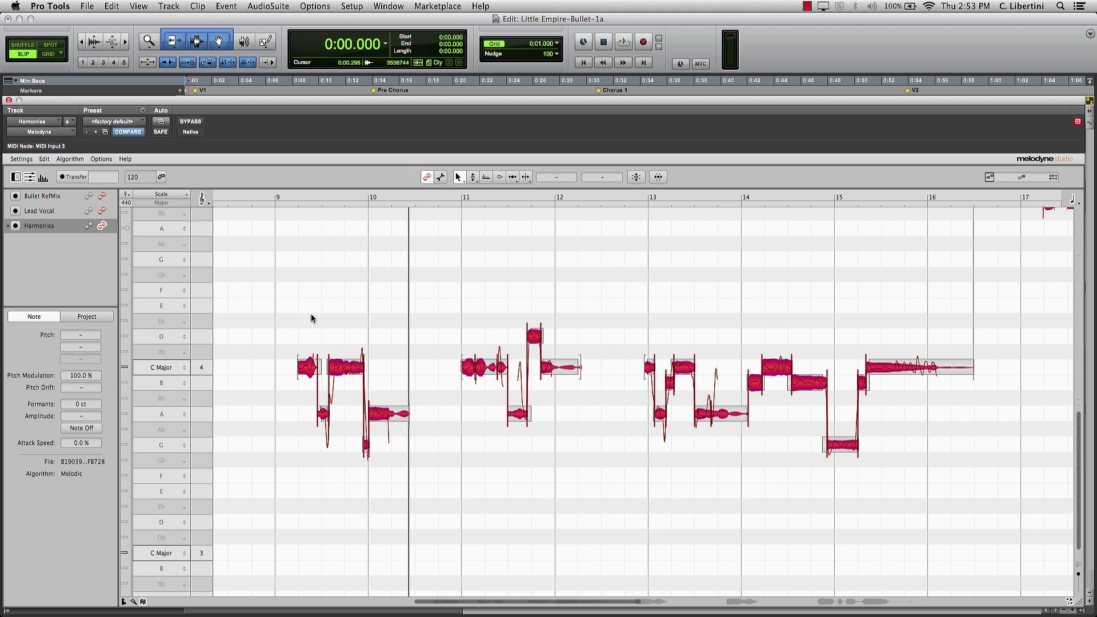
right_click(330, 301)
mouse_move(345, 302)
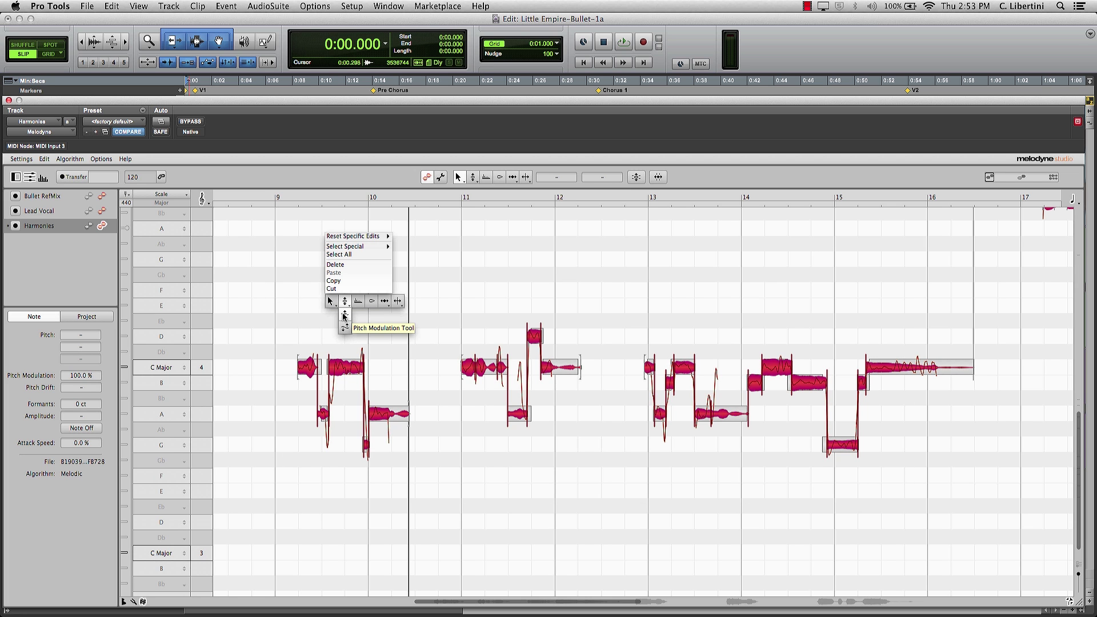
left_click(344, 315)
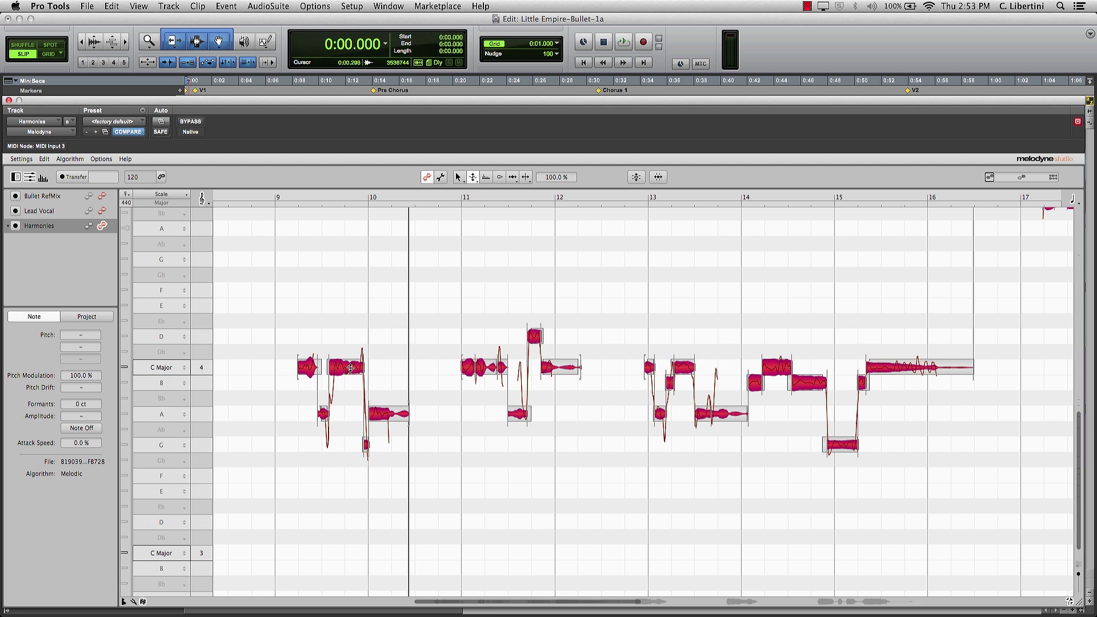
mouse_move(348, 369)
left_mouse_down()
mouse_move(350, 385)
mouse_move(355, 354)
left_mouse_up()
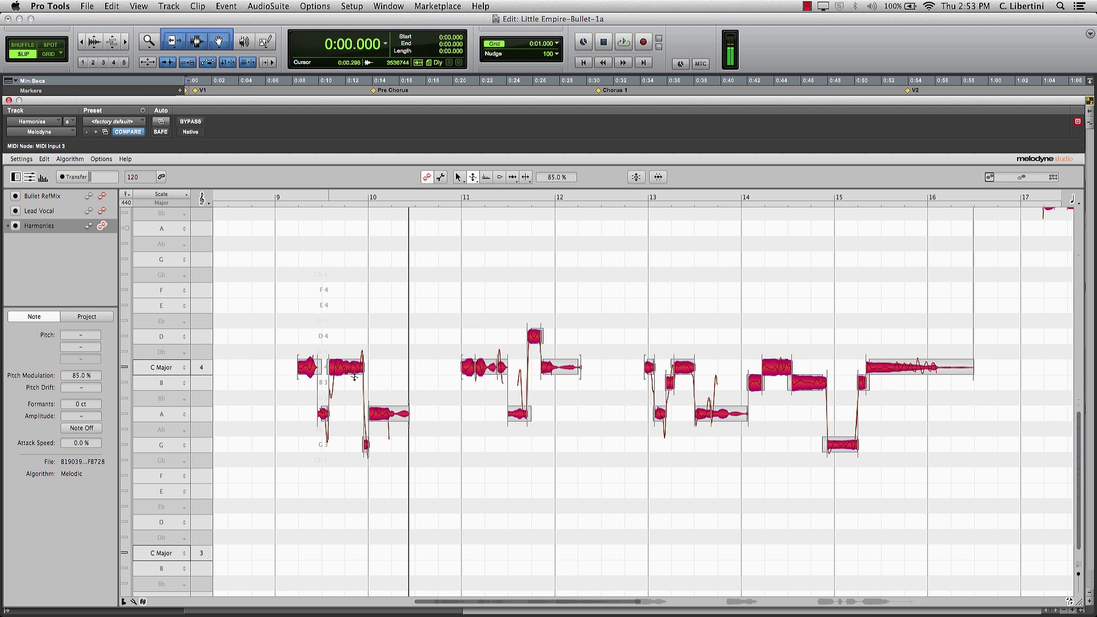
right_click(382, 311)
double_click(339, 363)
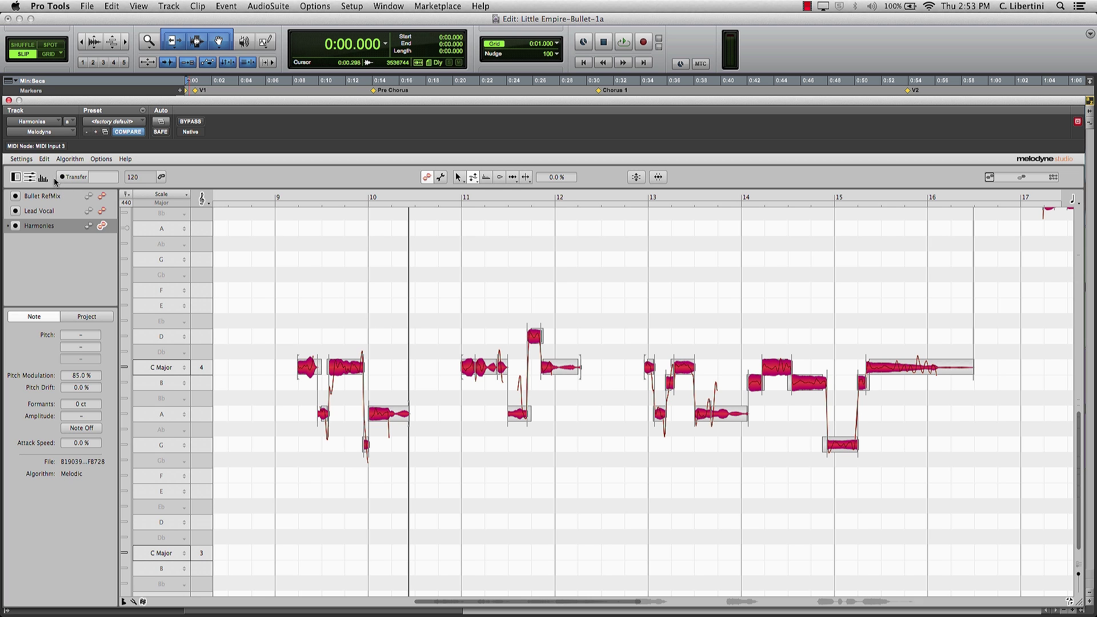
Add moderate random pitch deviations and moderate random timing deviations to the selected Harmonies notes
left_click(45, 159)
mouse_move(75, 228)
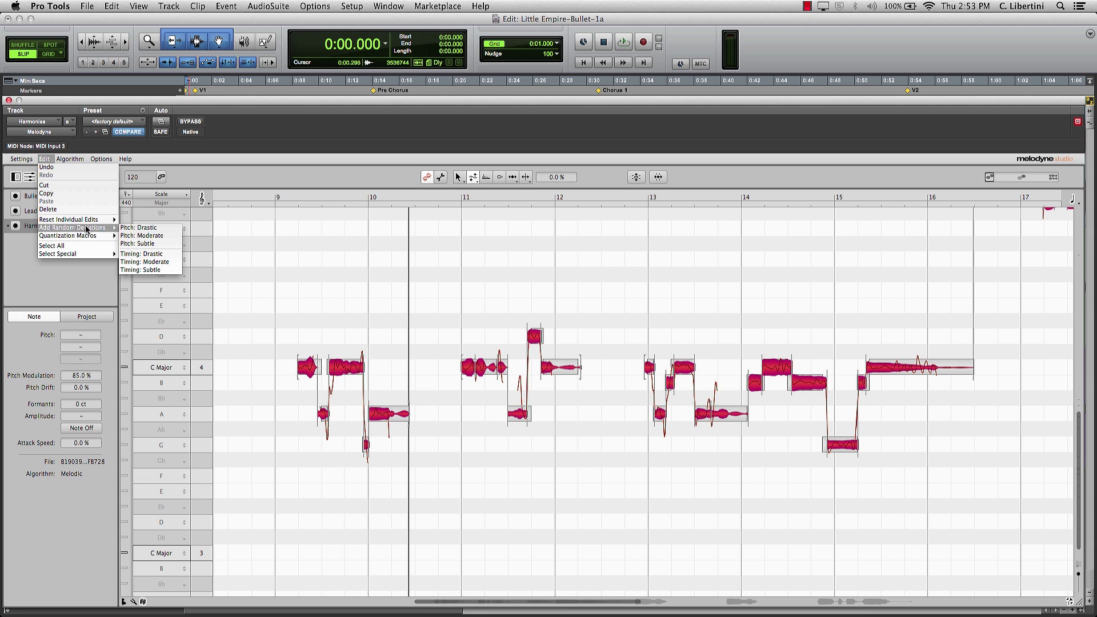
left_click(148, 235)
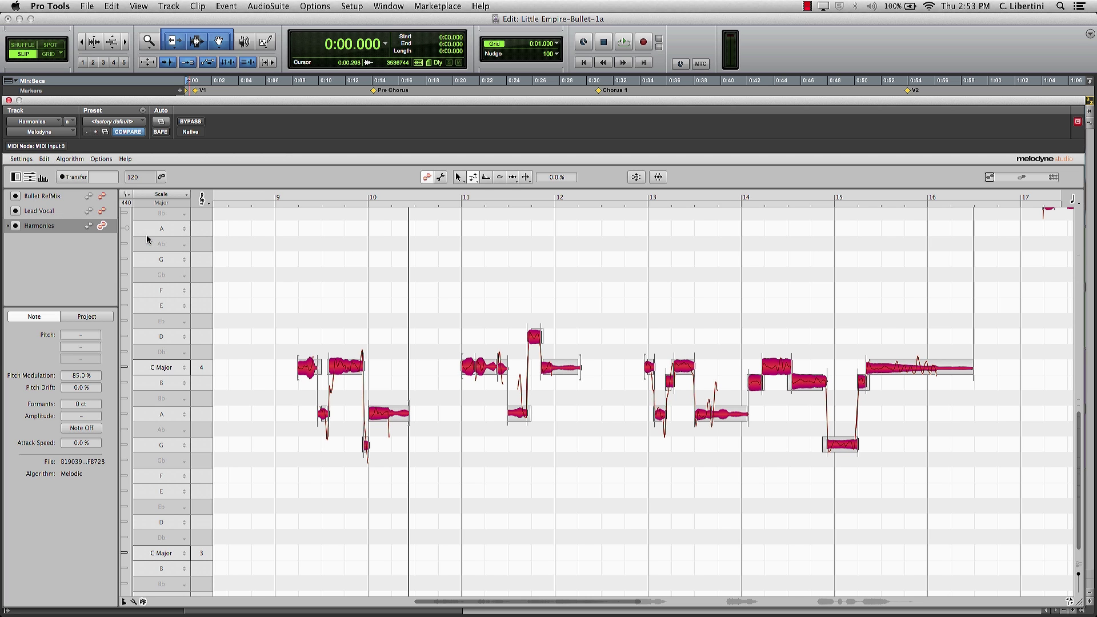
left_click(49, 160)
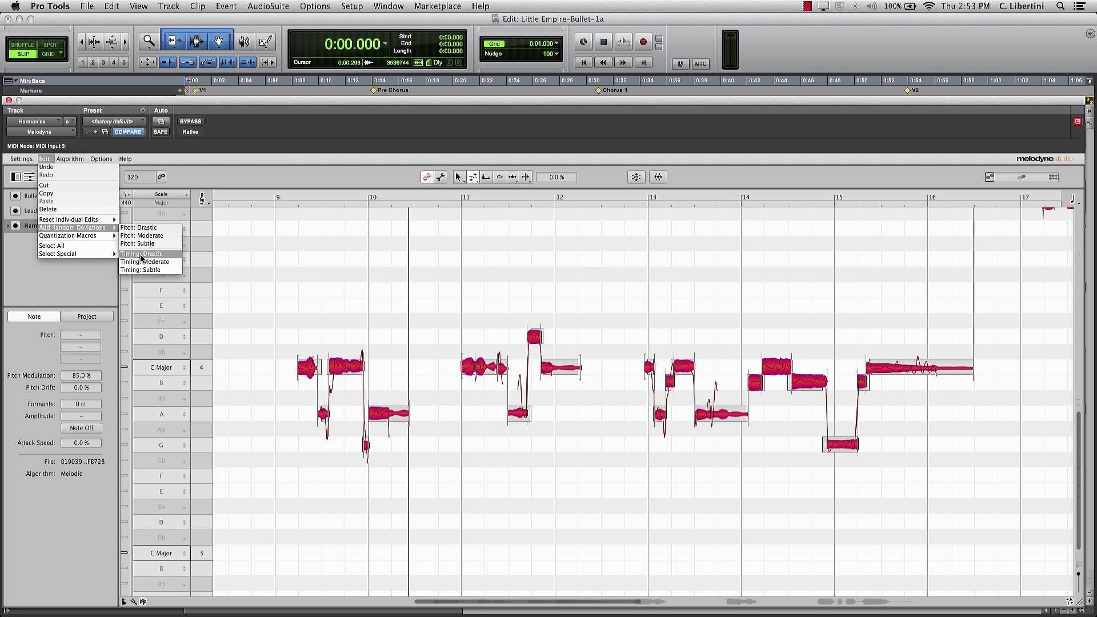
left_click(147, 262)
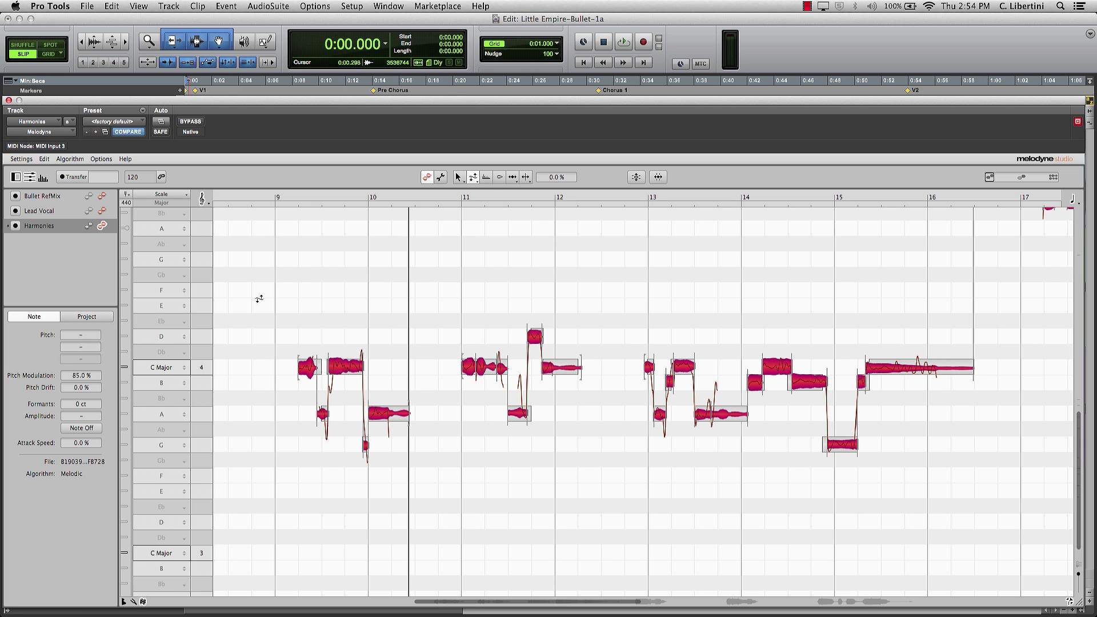
left_click(185, 195)
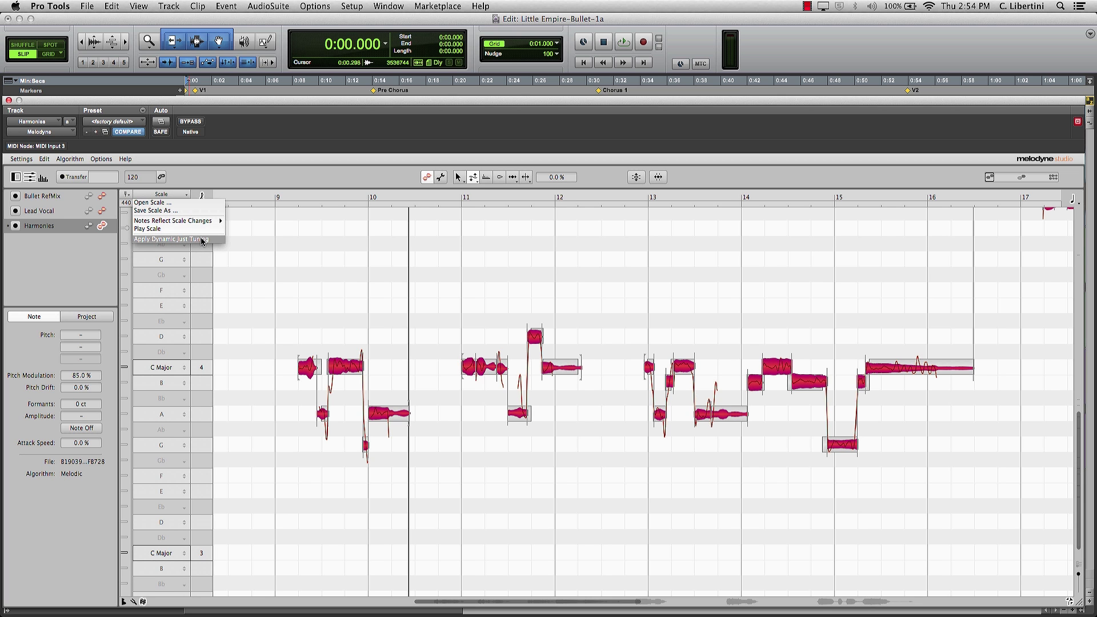
left_click(262, 181)
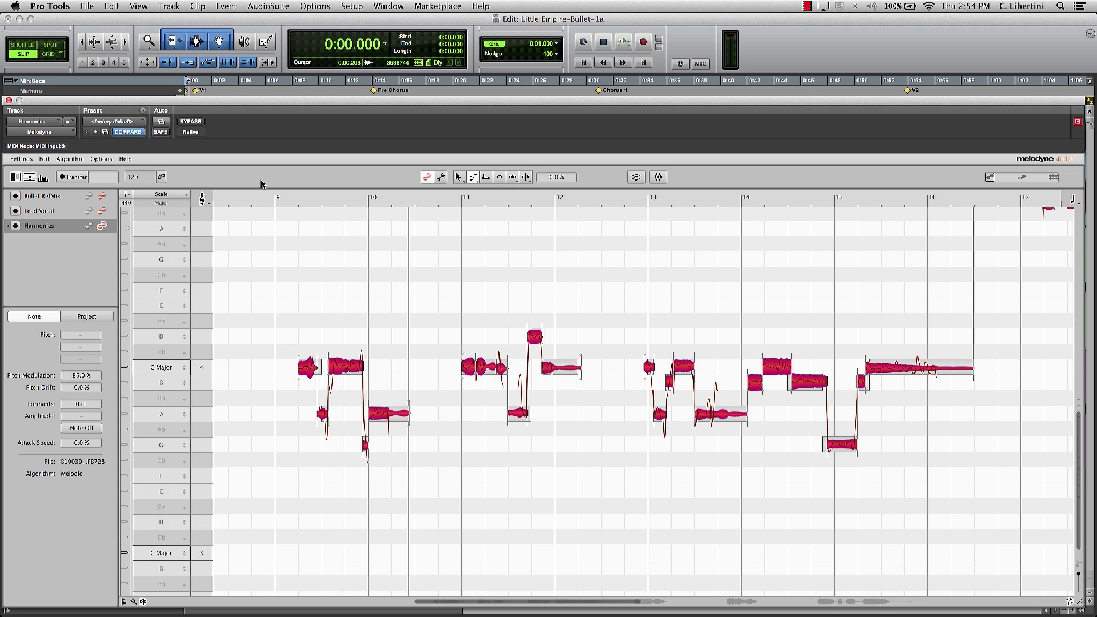
Apply dynamic just tuning to the selected Harmonies notes in bars 9 to 16 and raise them a scale third, with C4 landing on E4
left_click(187, 195)
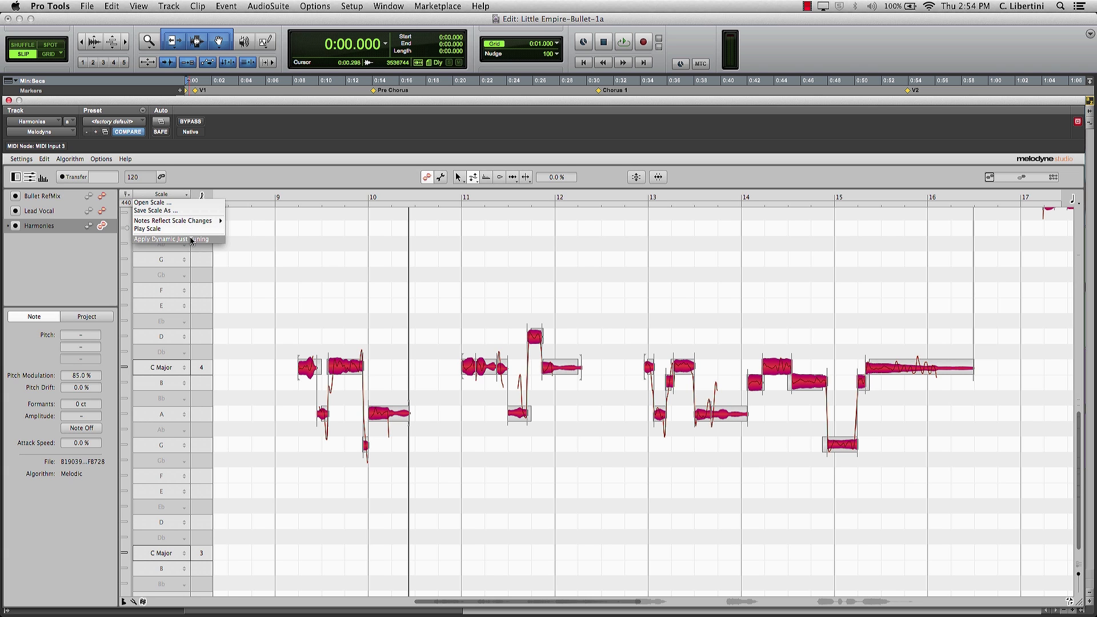
left_click(191, 239)
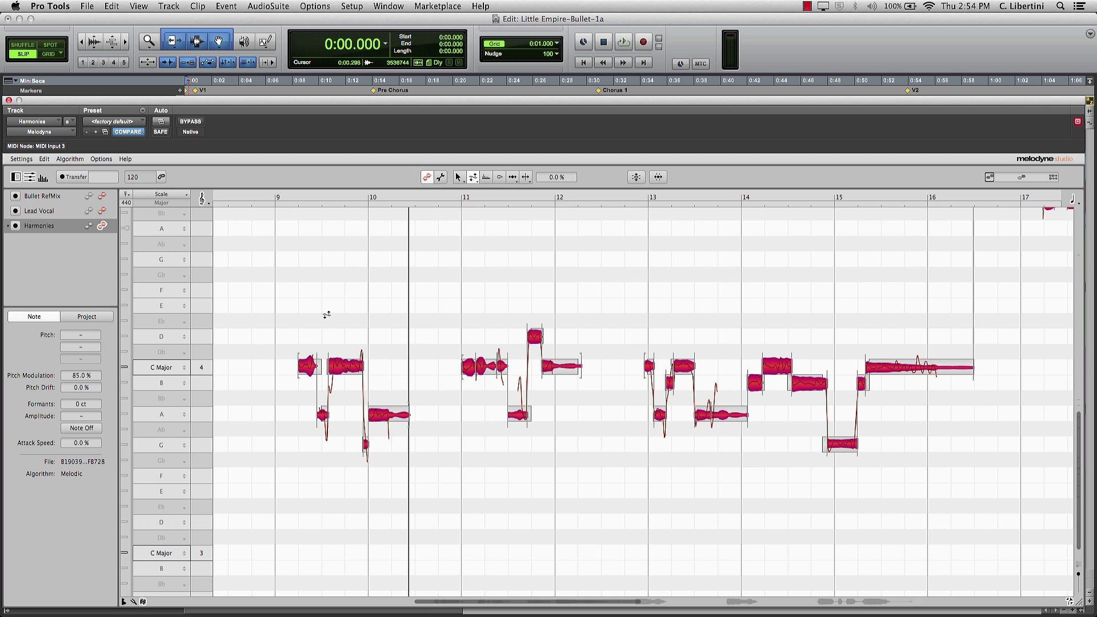
right_click(371, 301)
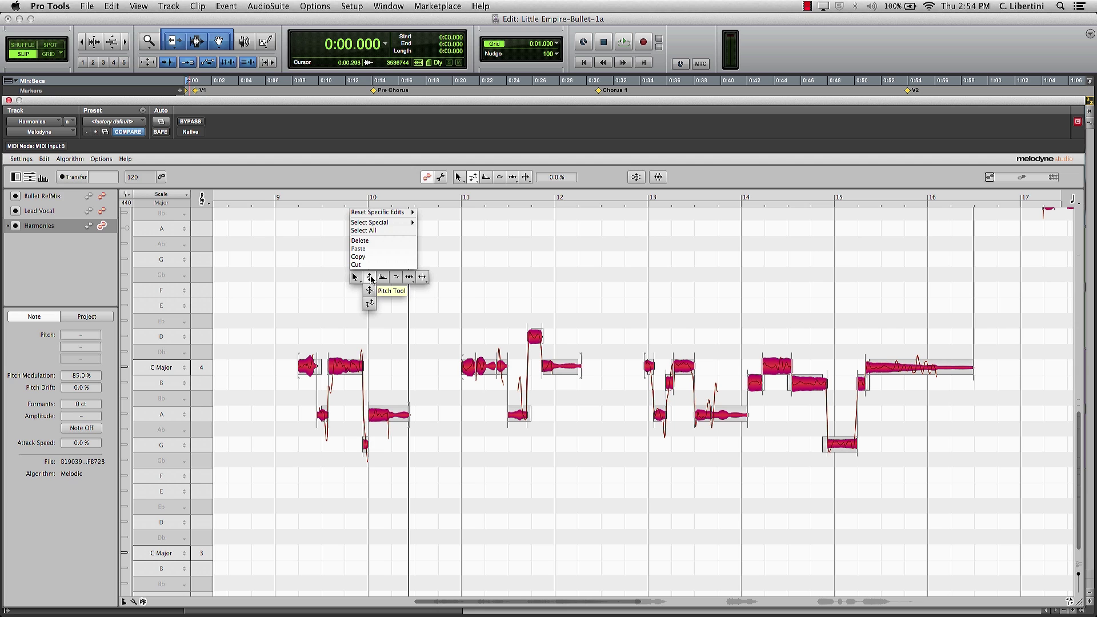
left_click(374, 277)
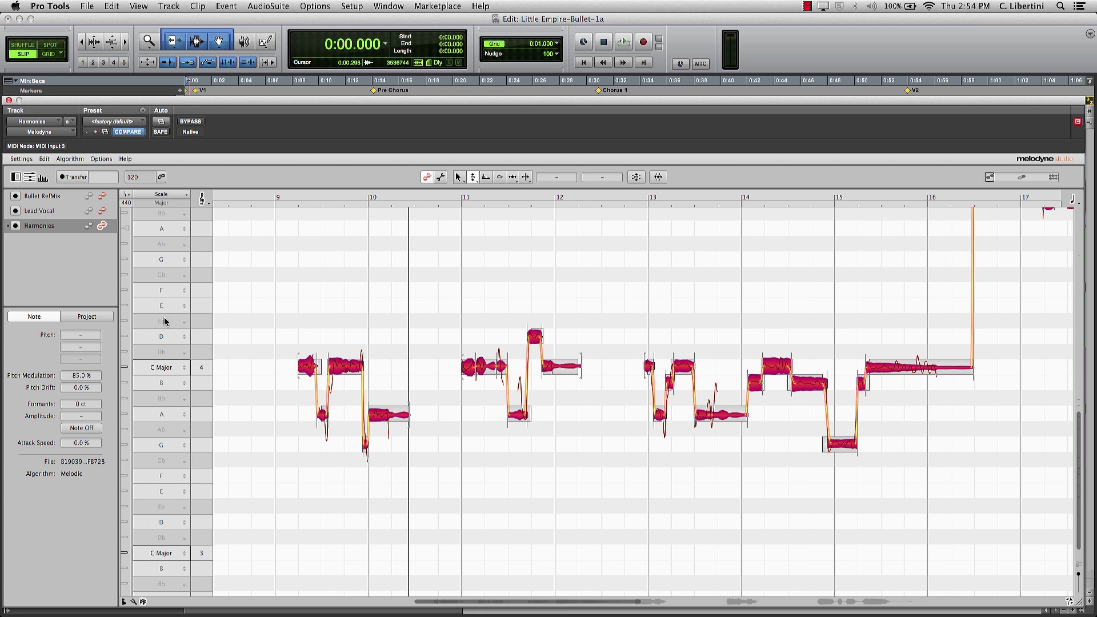
left_click(306, 368)
left_click_drag(306, 367, 319, 310)
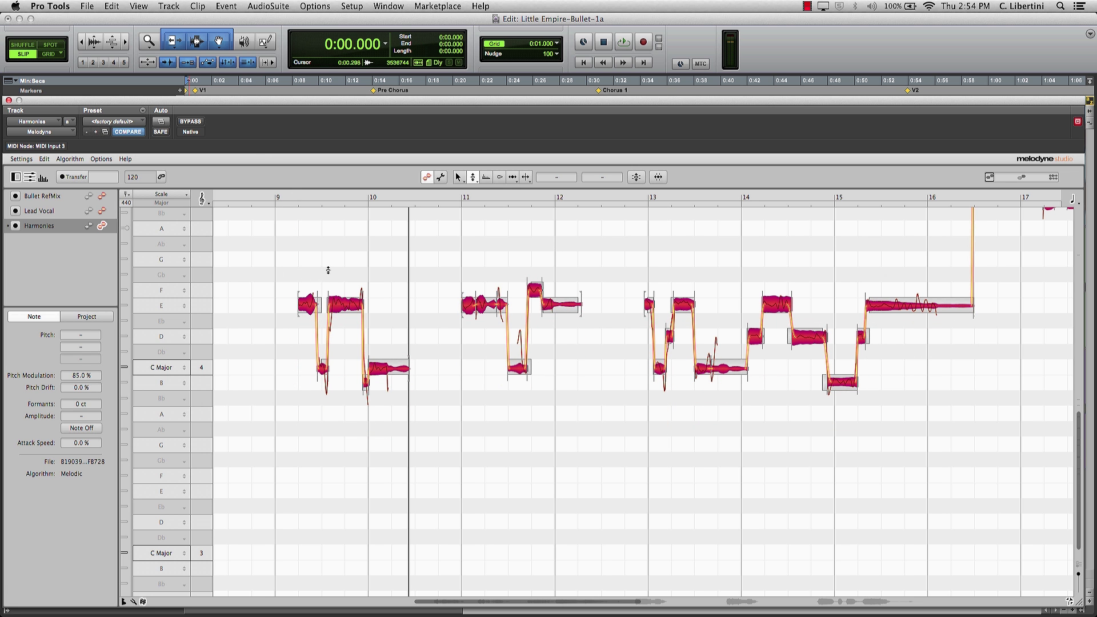
Uncover the Harmonies track's volume and pan controls in the session and move the Melodyne window back over them
left_click_drag(224, 105, 409, 106)
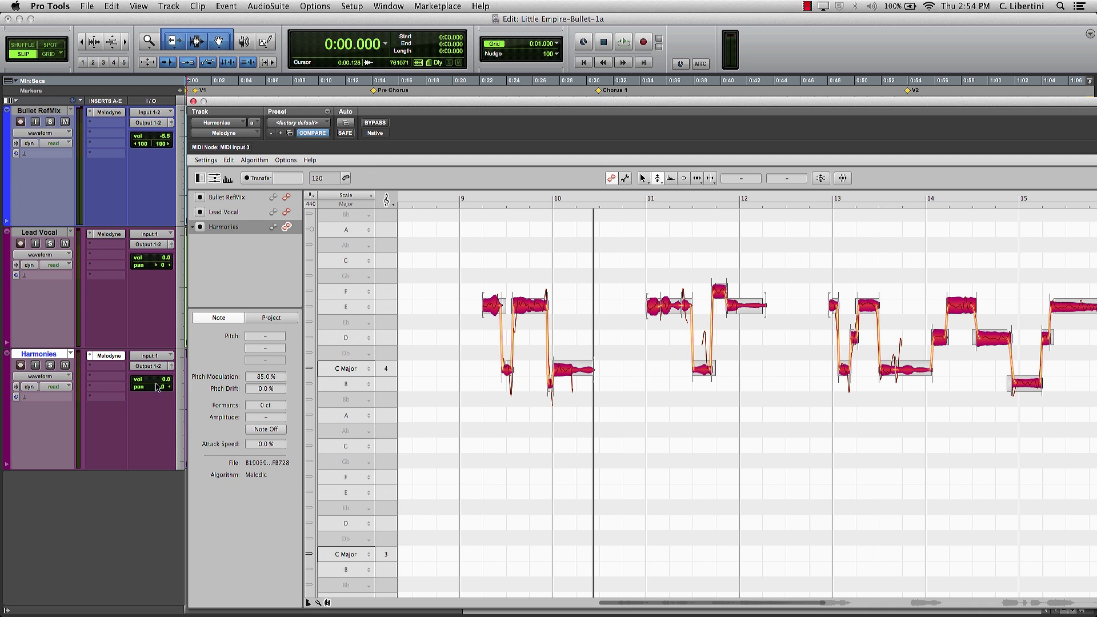
left_click_drag(157, 390, 162, 387)
left_click(430, 107)
left_click_drag(430, 106, 246, 100)
Show the Lead Vocal notes together with Harmonies, move the monitoring blend toward the middle, and play from bar 8
left_click_drag(1080, 480, 1061, 447)
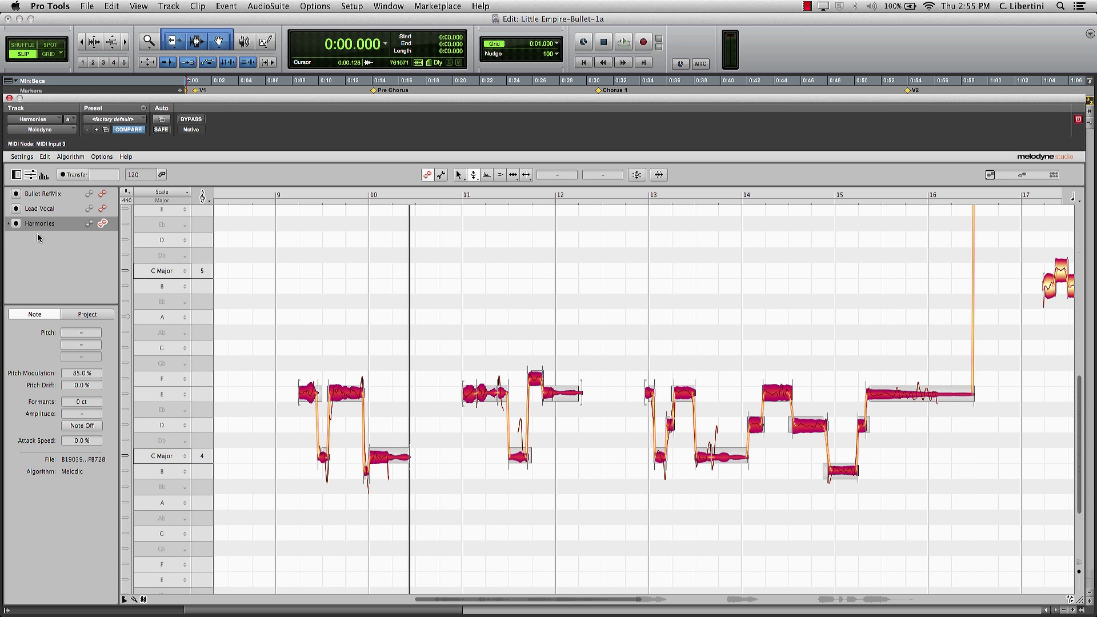
left_click(103, 208)
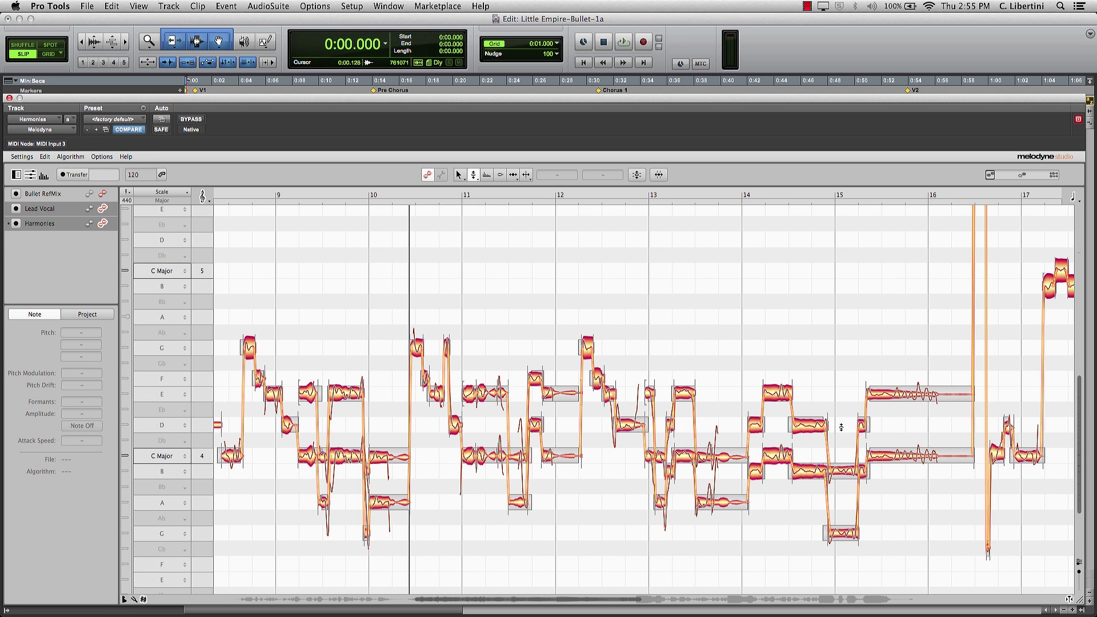
left_click_drag(633, 604, 615, 604)
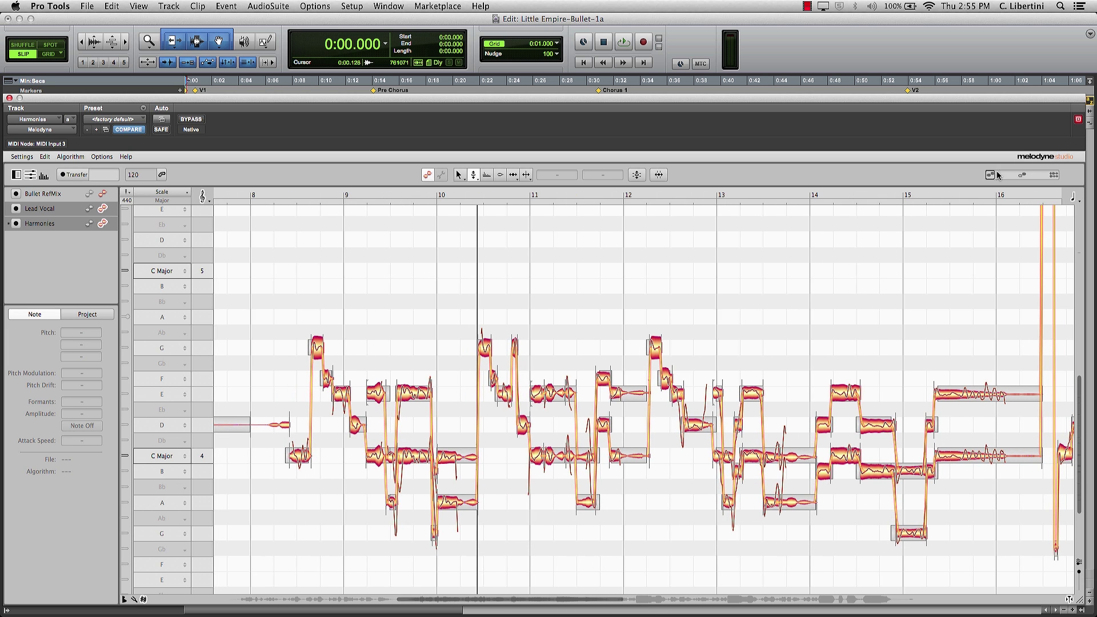
left_click_drag(991, 175, 1012, 177)
left_click(253, 195)
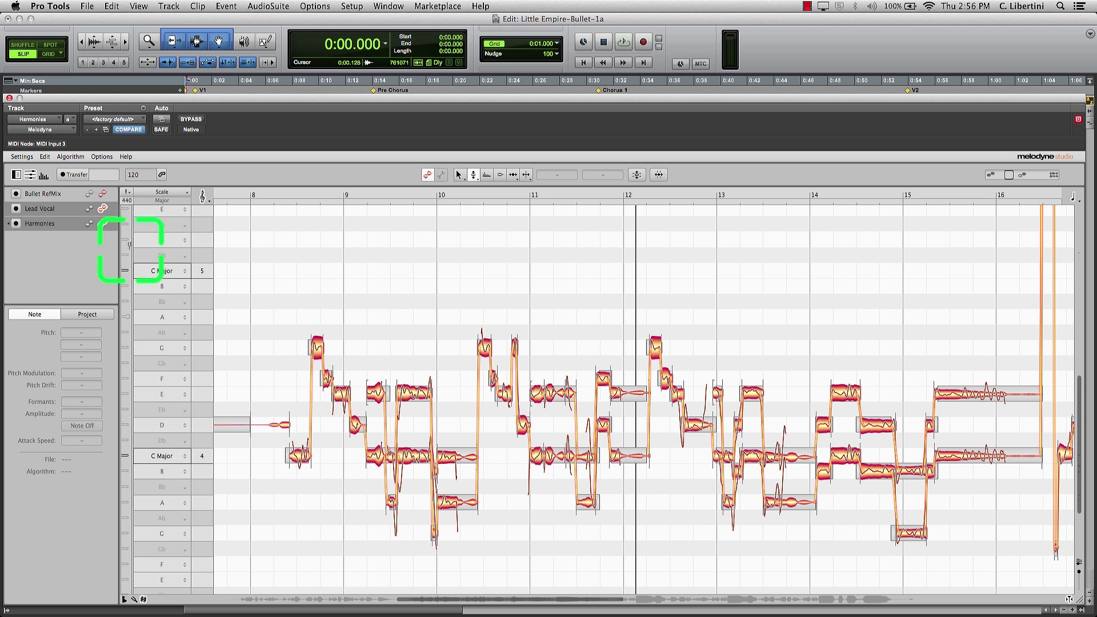
Show Bullet RefMix as a reference behind the editable Lead Vocal and Harmonies notes, and play the tracks from bar 8
left_click(102, 193)
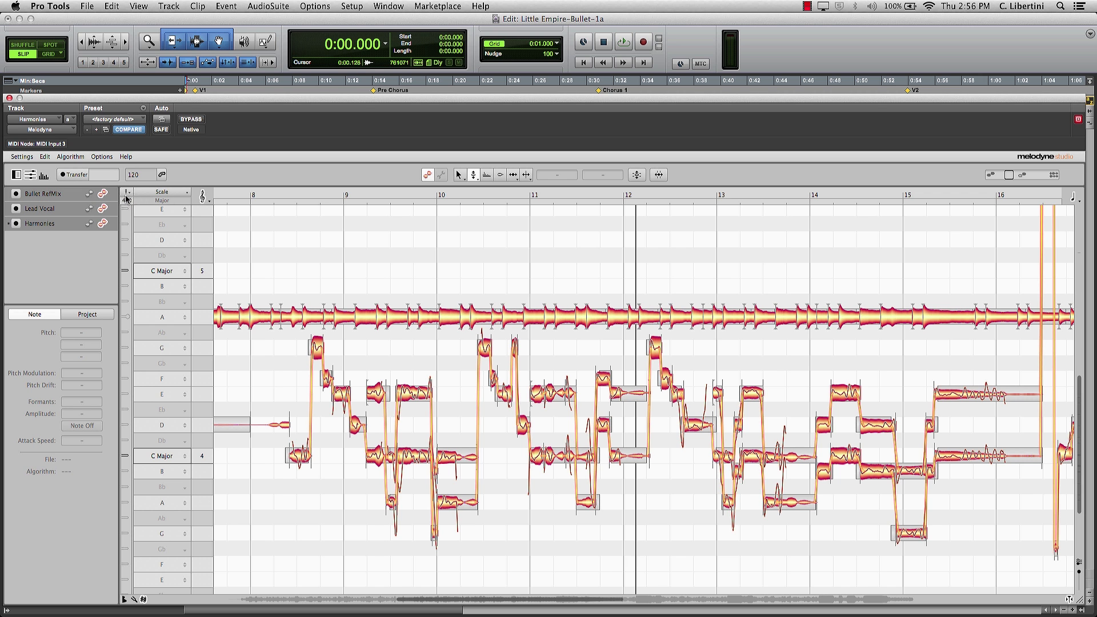
left_click(90, 194)
left_click(89, 194)
left_click(90, 194)
left_click(103, 210)
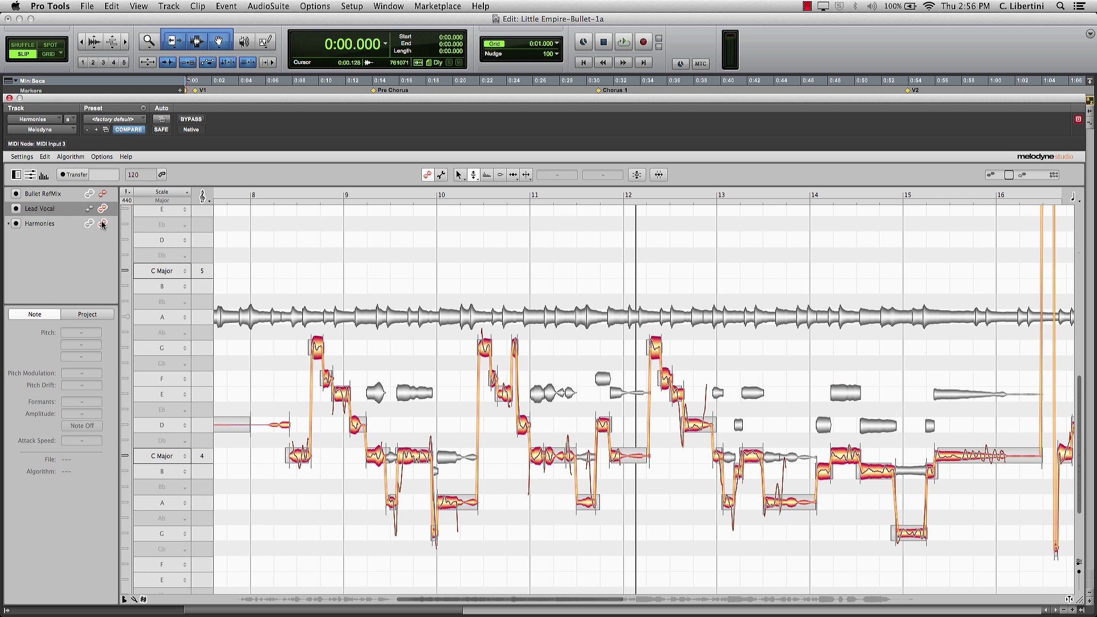
left_click(103, 223)
left_click(246, 196)
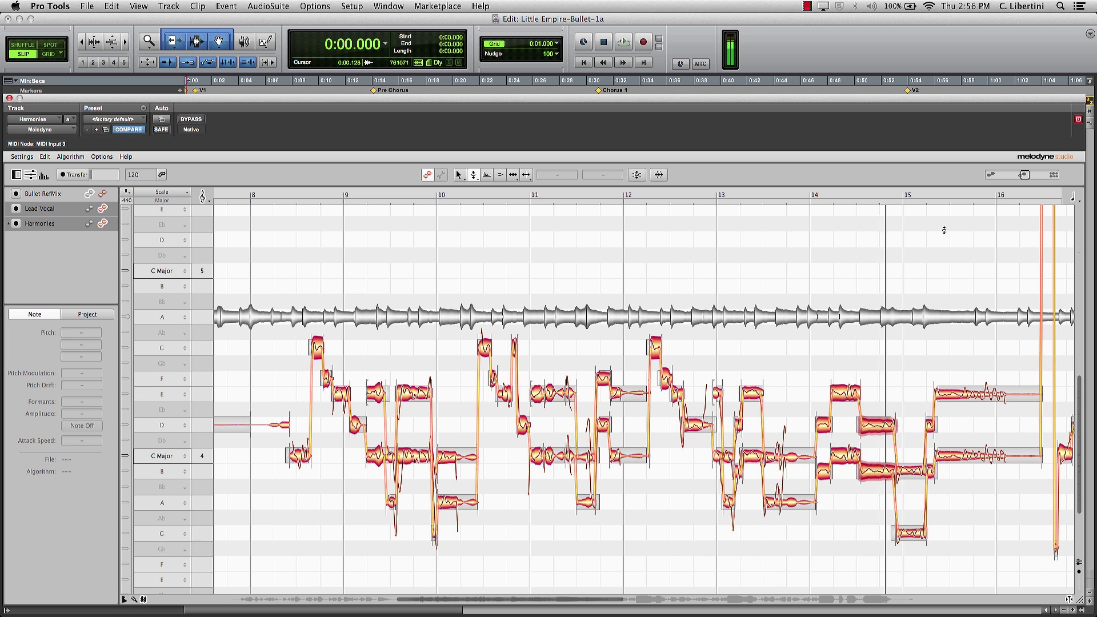
key("space")
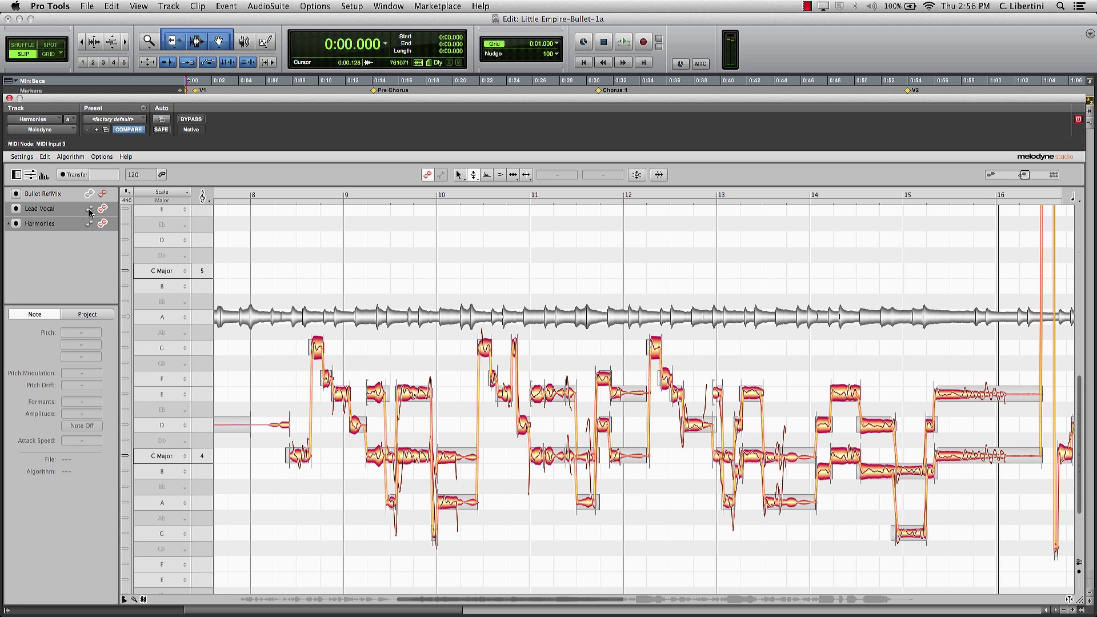
Show Lead Vocal only as a reference and split the Harmonies E4 note shortly after bar 14 in two near its middle
left_click(89, 209)
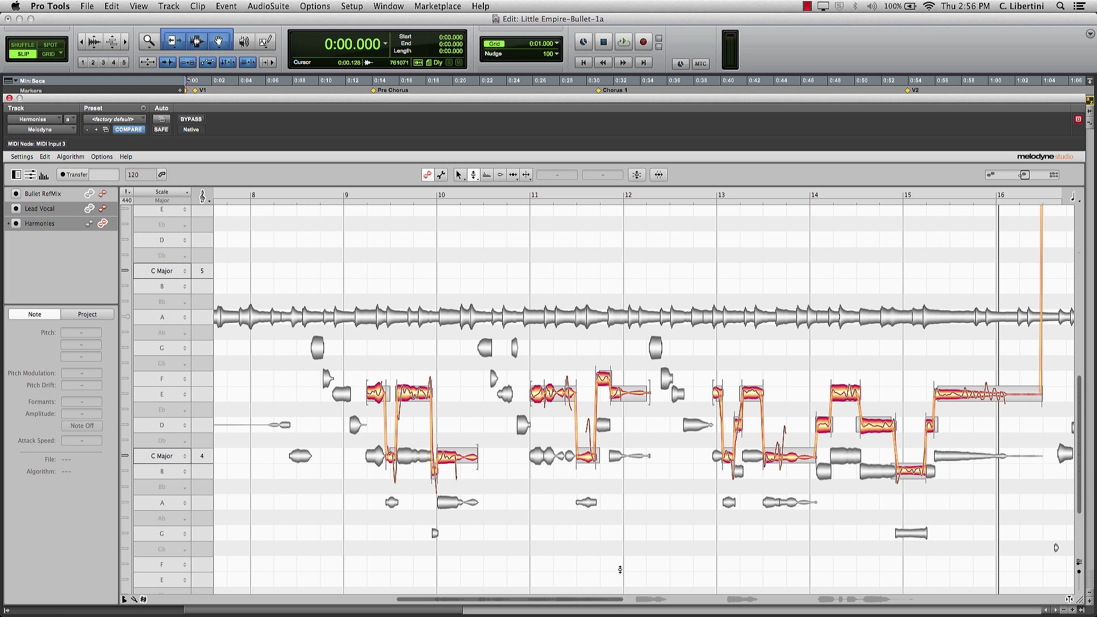
left_click_drag(602, 599, 694, 607)
right_click(660, 460)
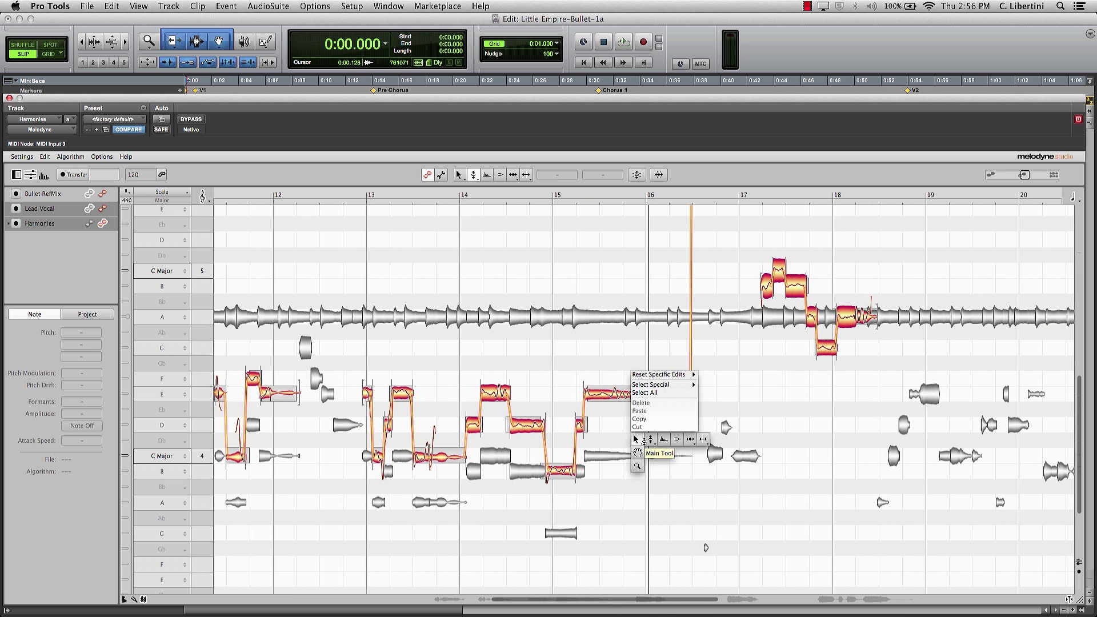
left_click(638, 466)
left_click_drag(639, 470, 665, 521)
right_click(636, 422)
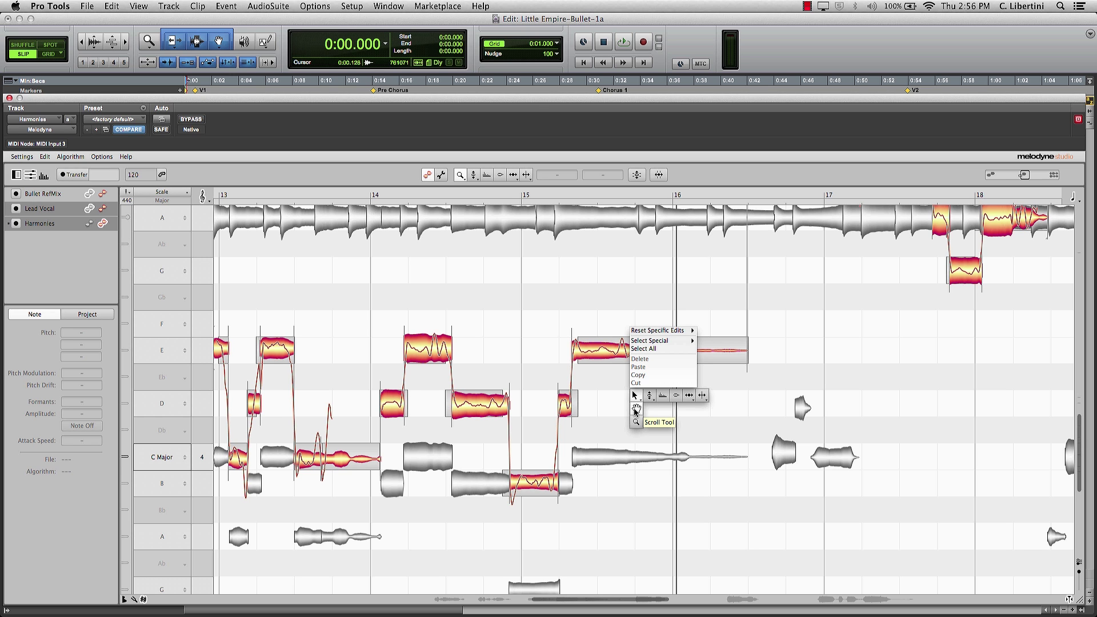
mouse_move(694, 398)
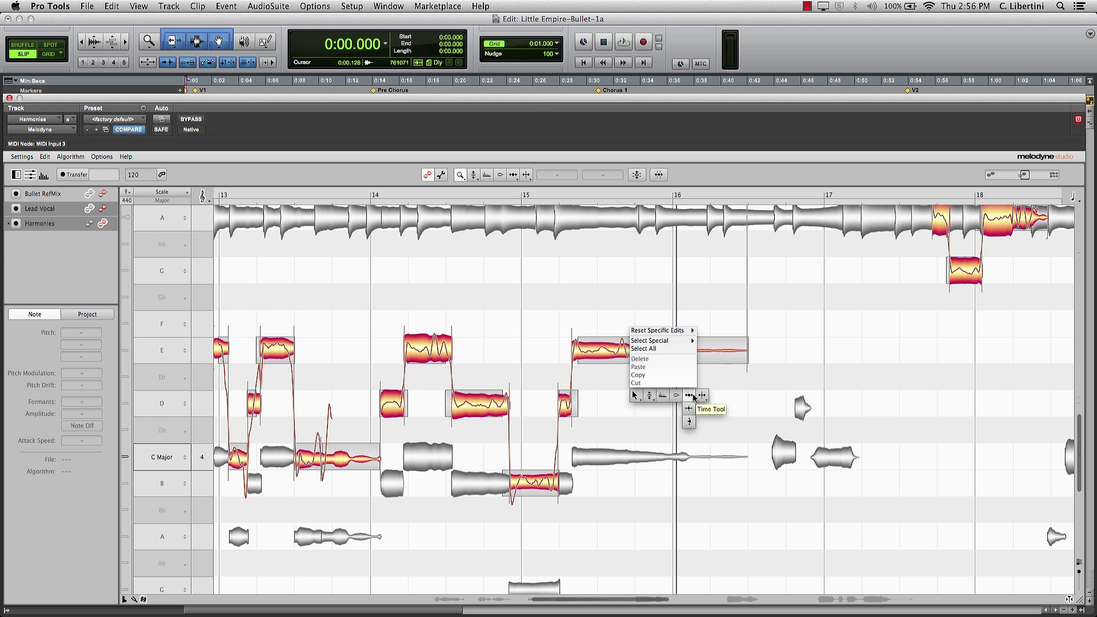
left_click(635, 396)
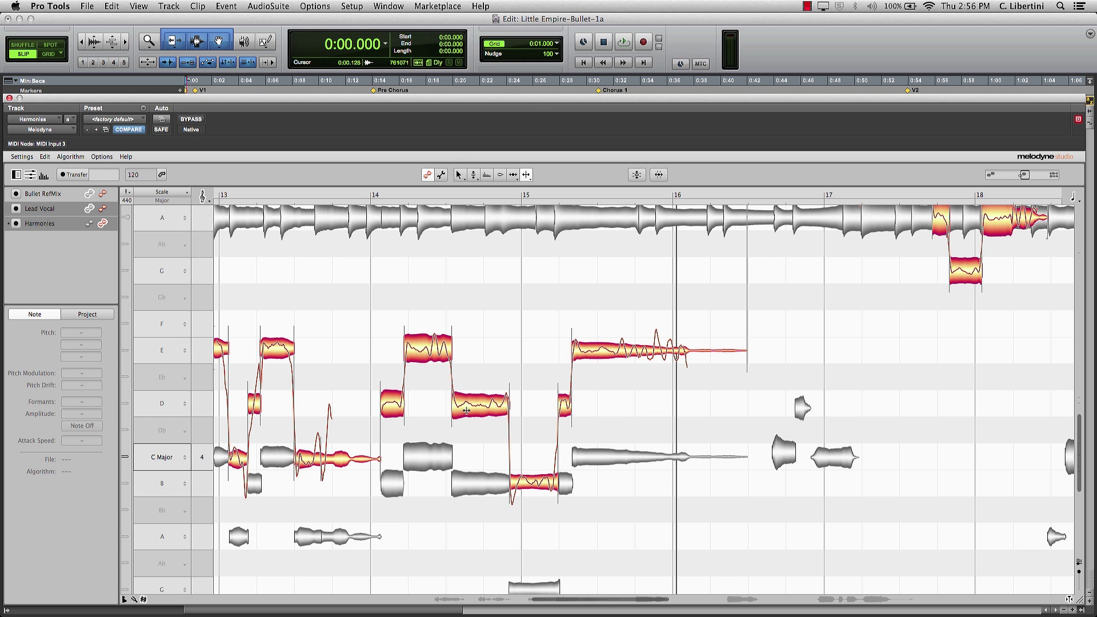
left_click(429, 346)
double_click(430, 346)
Raise the second half of the split Harmonies note to F4 and play the passage from just before bar 14
right_click(437, 327)
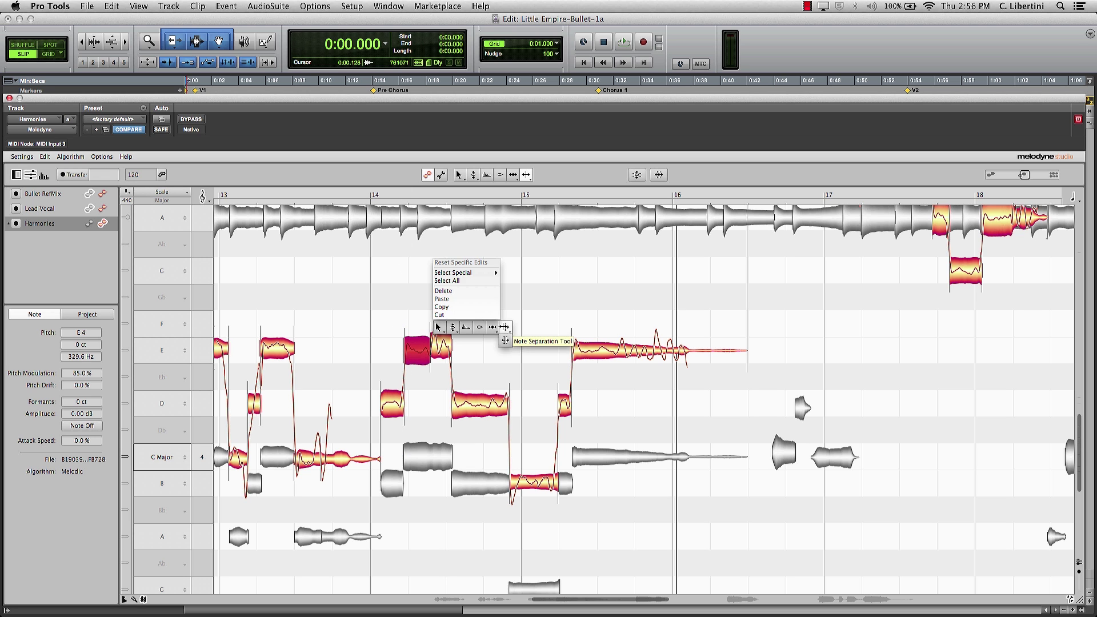
left_click(453, 341)
left_click(440, 346)
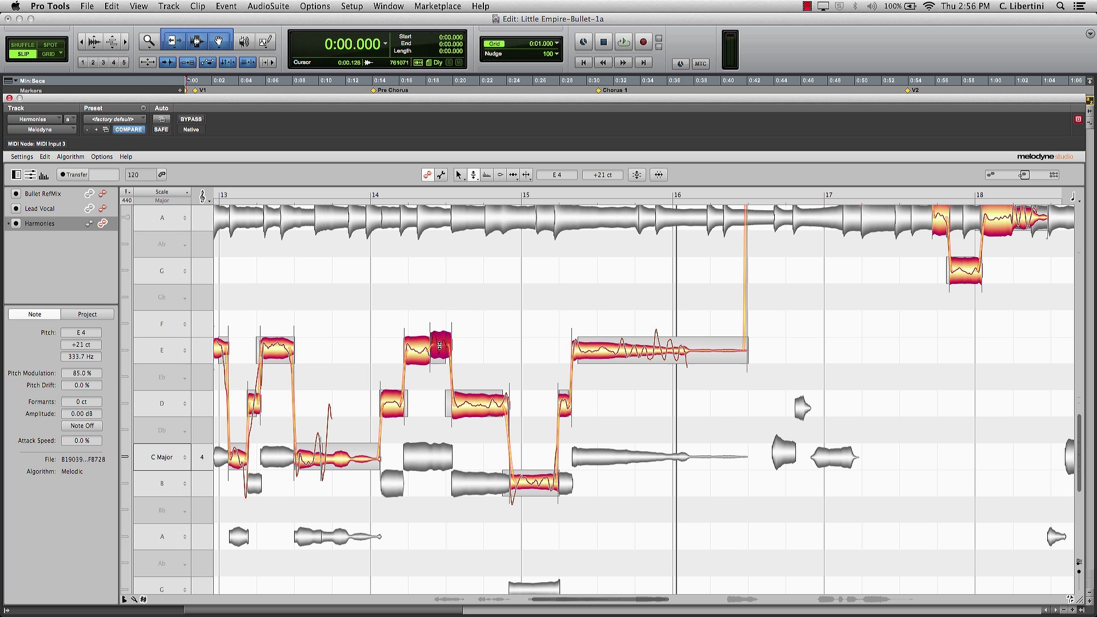
left_click_drag(444, 333, 459, 338)
left_click(343, 196)
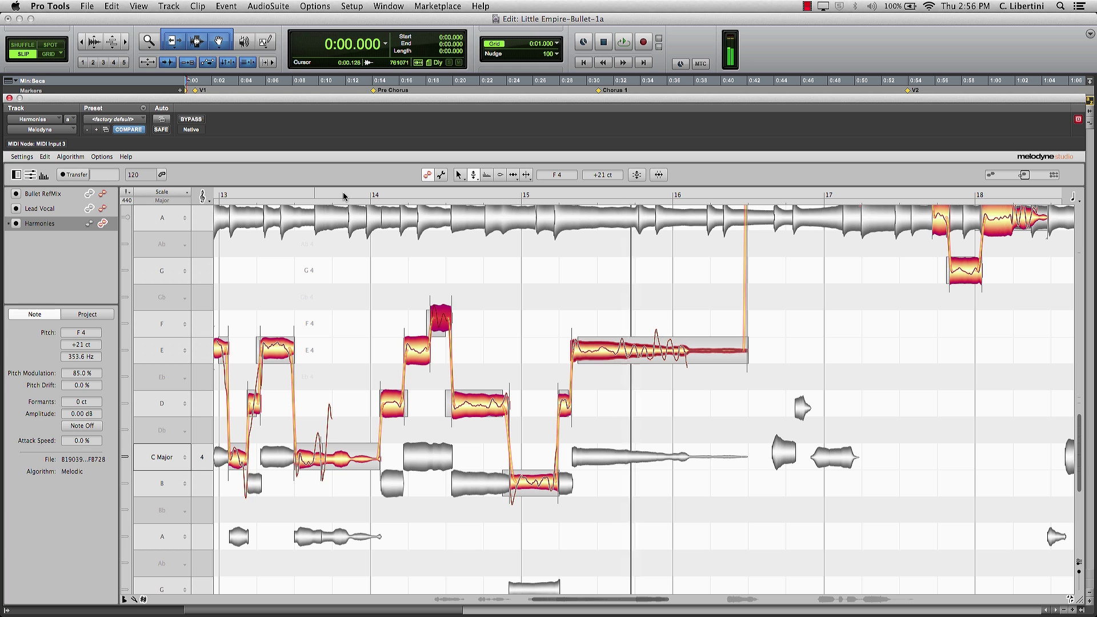
Compare playback from just before bar 14 with the note split and raise undone and redone
key("super+z")
left_click(359, 198)
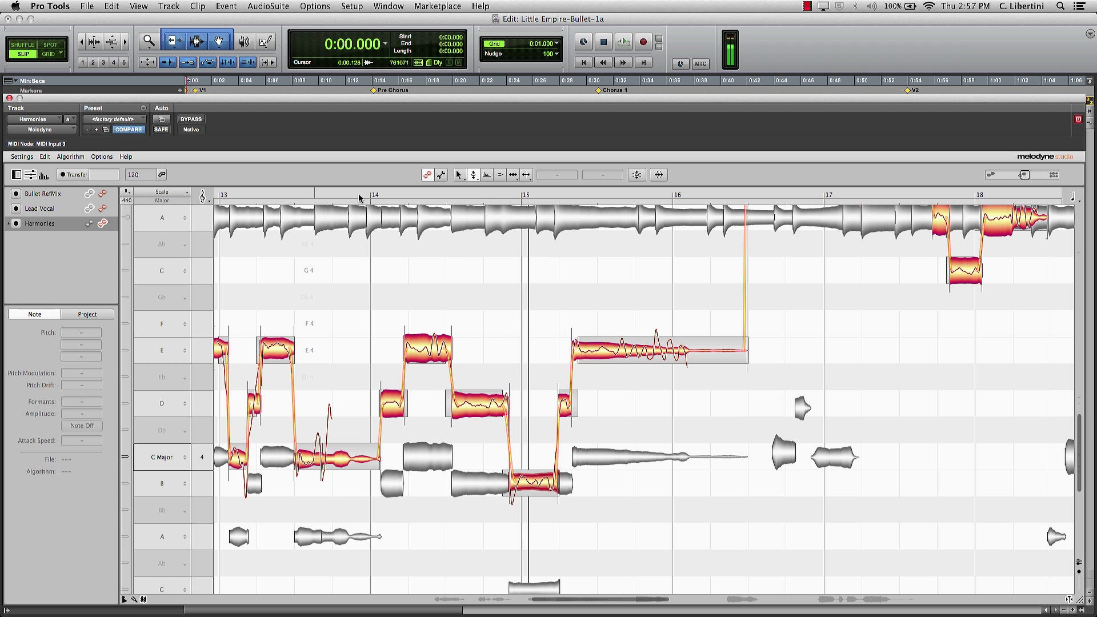
key("super+shift+z")
key("super+shift+z")
left_click(359, 198)
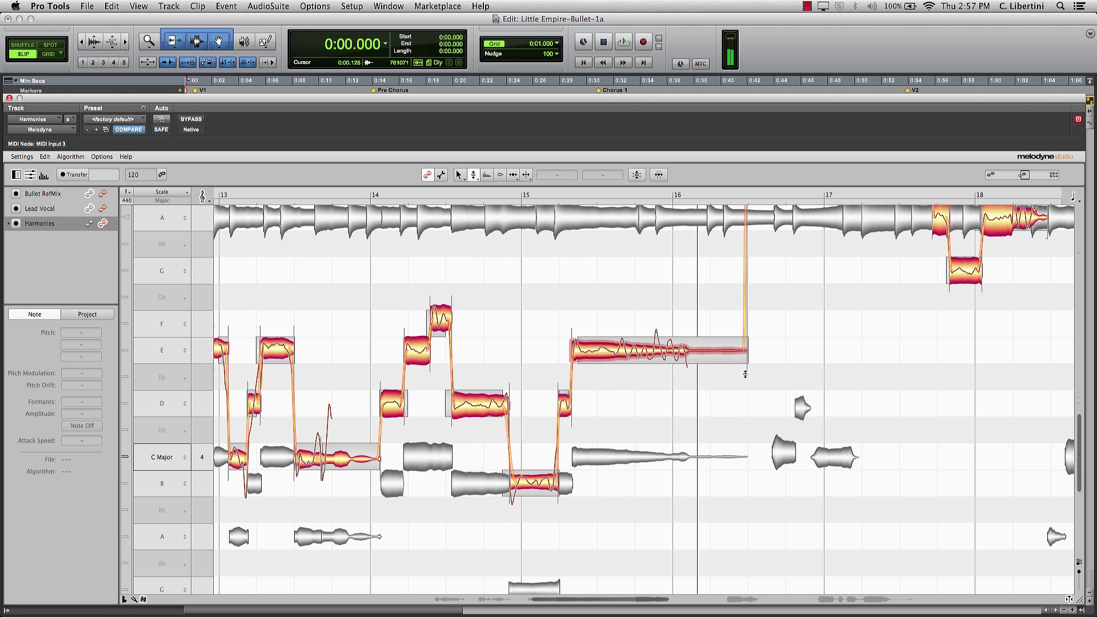
Select the two high Harmonies phrases between bars 17 and 22
right_click(646, 414)
left_click(656, 447)
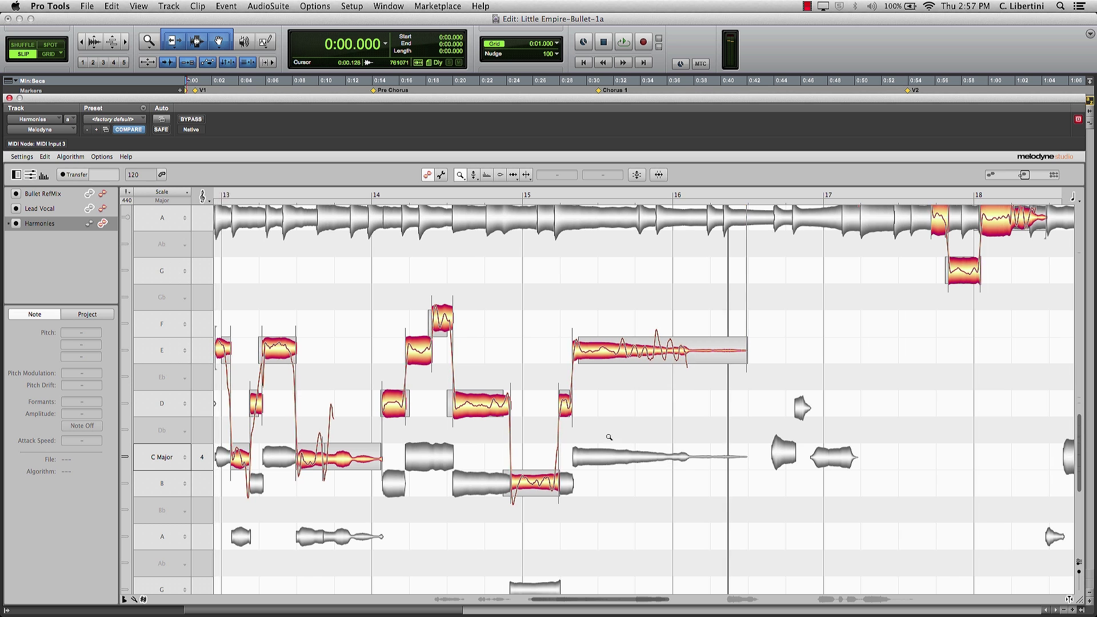
left_click(626, 452, "alt")
left_click(558, 411, "alt")
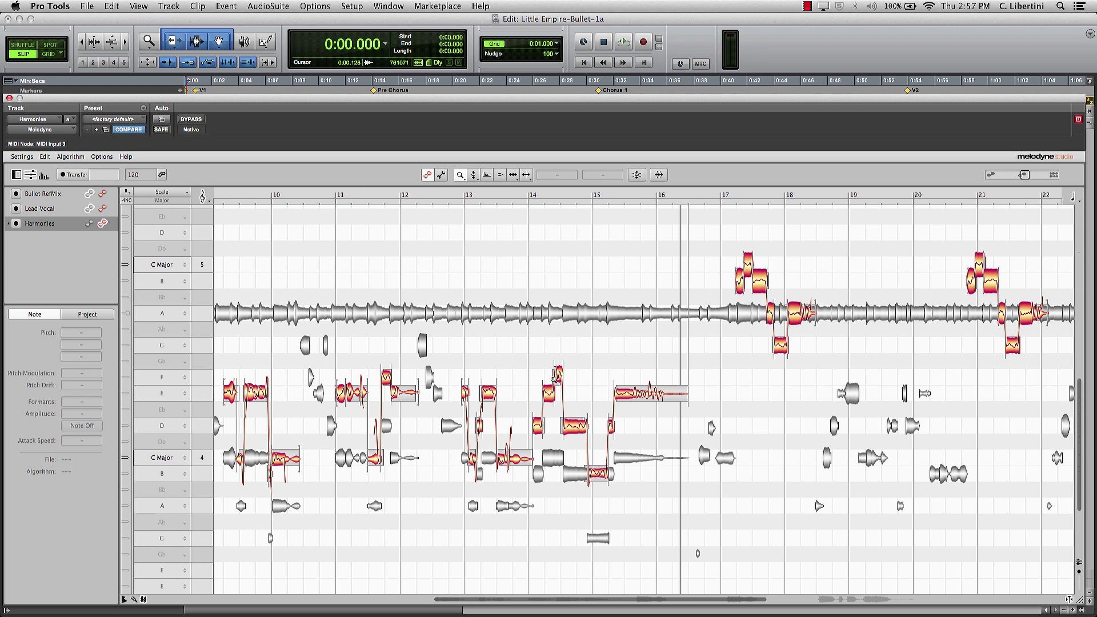
right_click(768, 396)
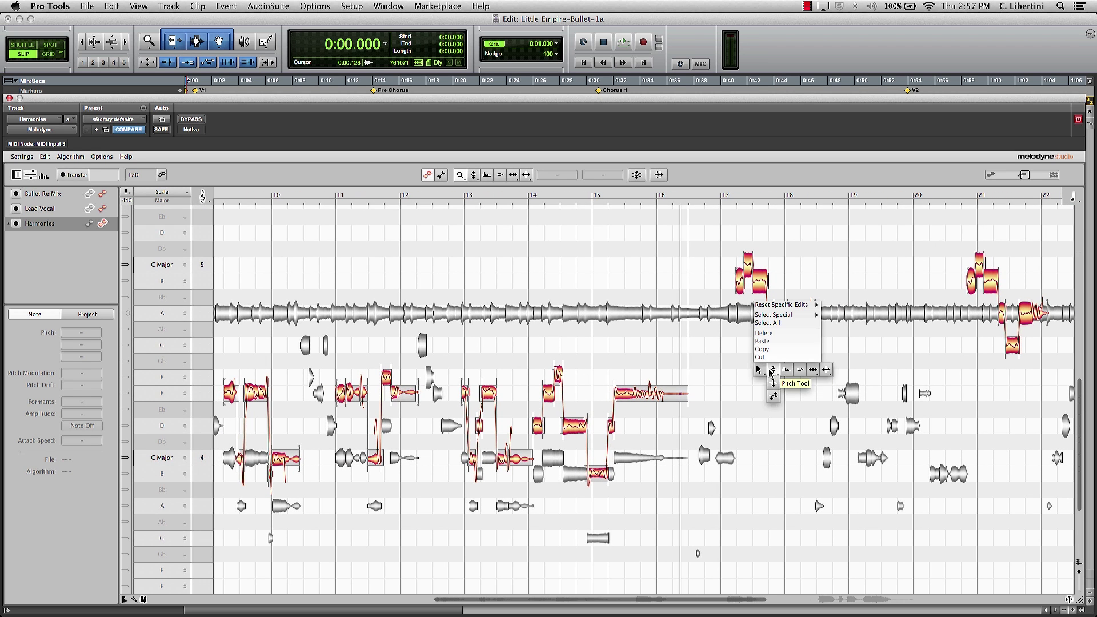
left_click(760, 383)
left_click_drag(795, 373, 453, 397)
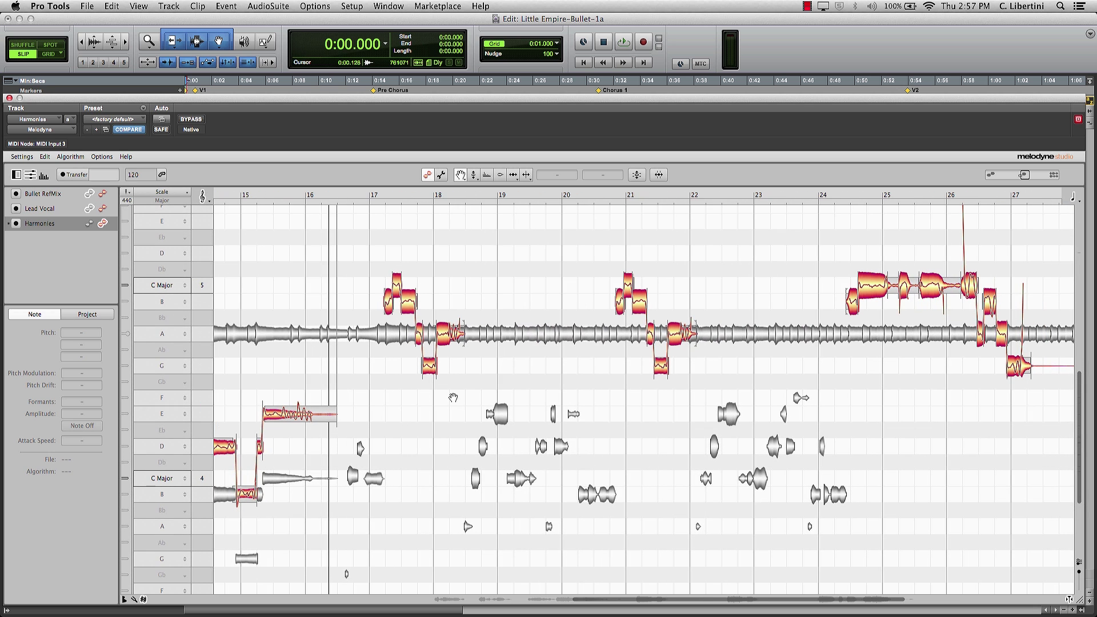
right_click(469, 385)
left_click(473, 378)
left_click_drag(514, 388, 597, 415)
right_click(549, 394)
left_click(550, 382)
right_click(497, 292)
left_click(502, 211)
left_click_drag(310, 238, 952, 437)
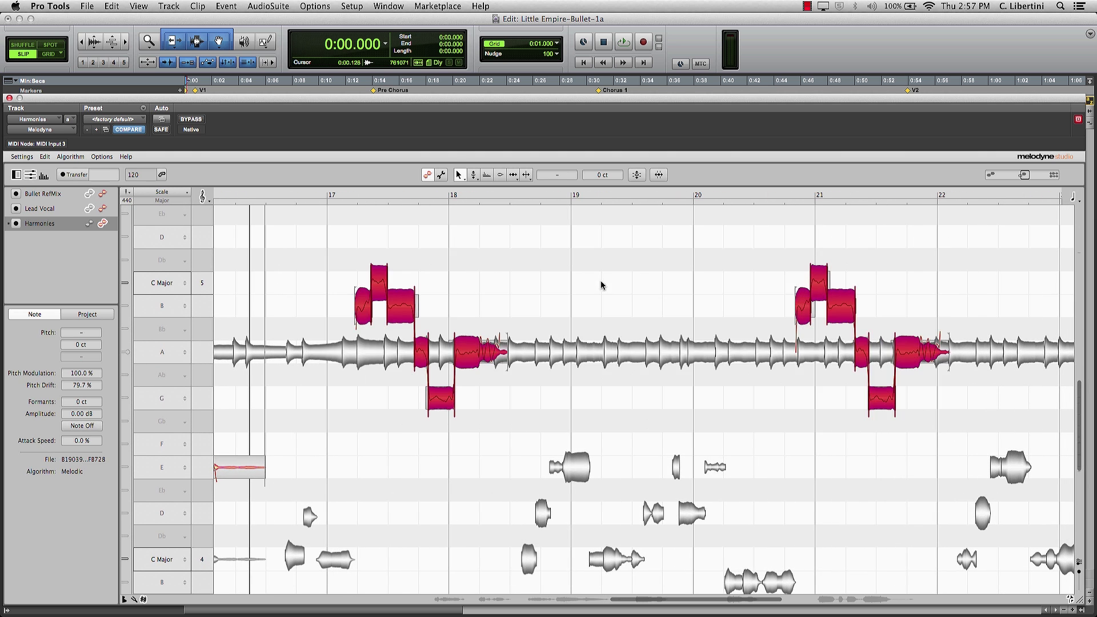
Set the selected phrases' pitch modulation to 67% and pitch drift to 100%, and apply dynamic just tuning to them
right_click(598, 283)
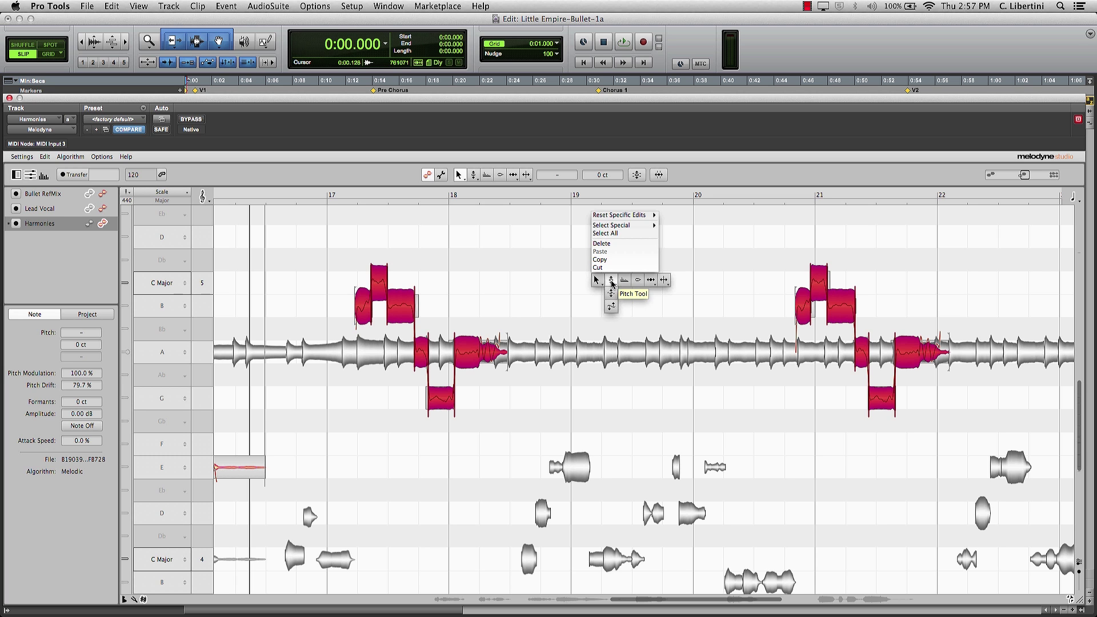
left_click(595, 276)
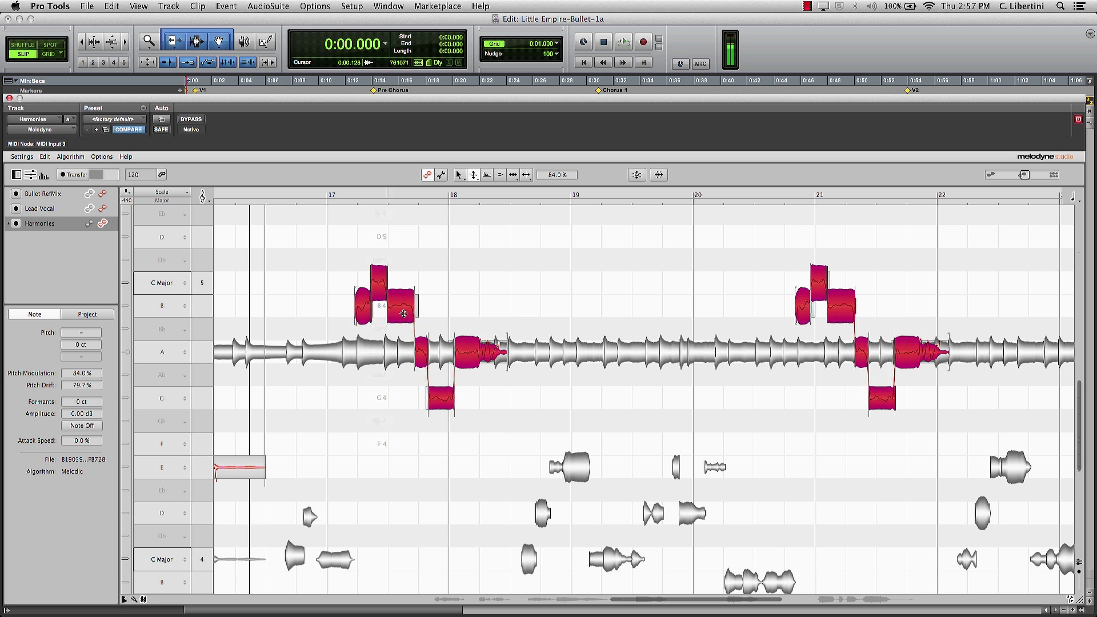
right_click(543, 280)
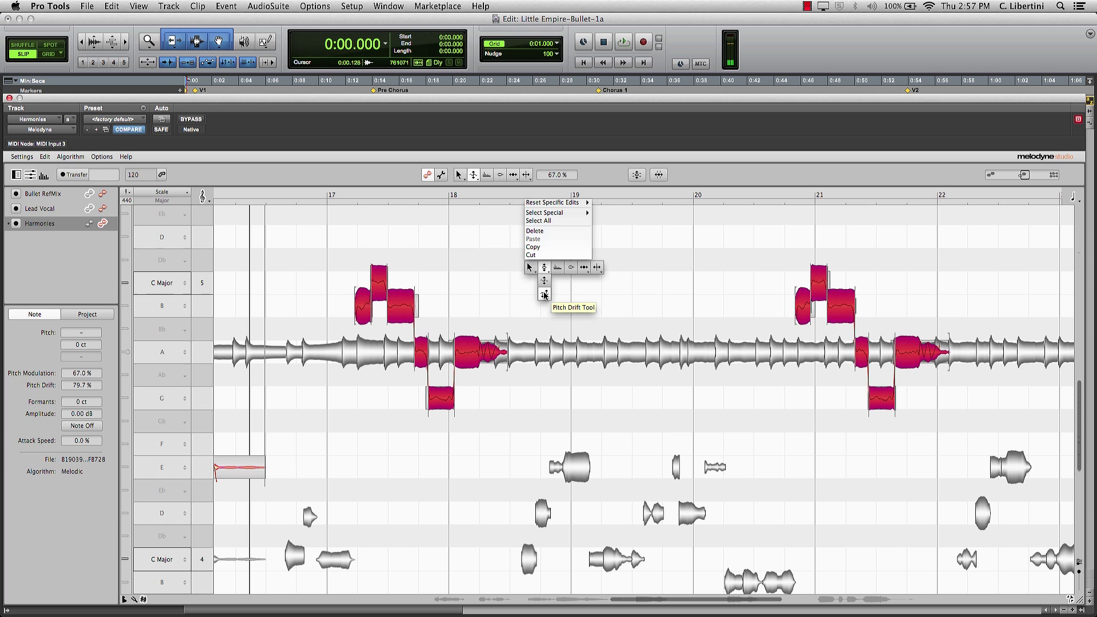
left_click(549, 281)
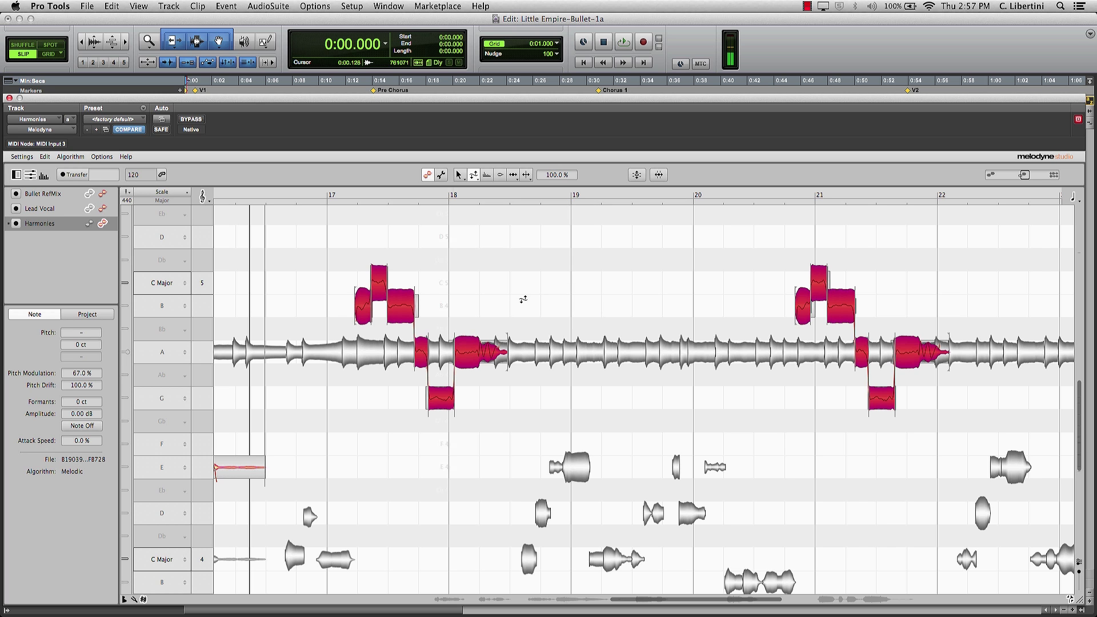
left_click(187, 194)
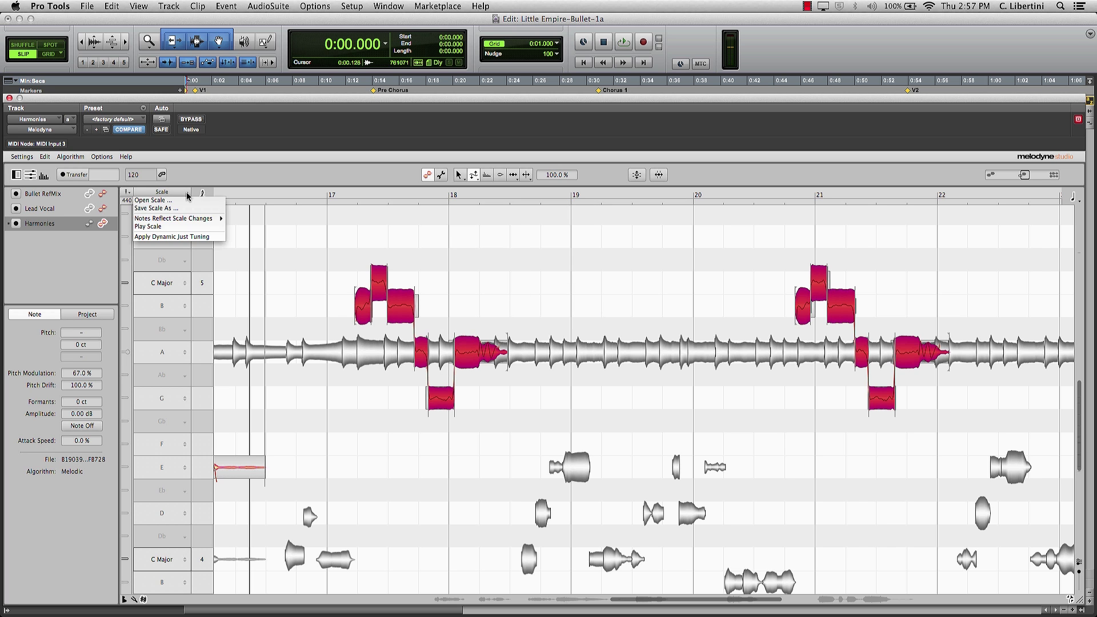
left_click(199, 237)
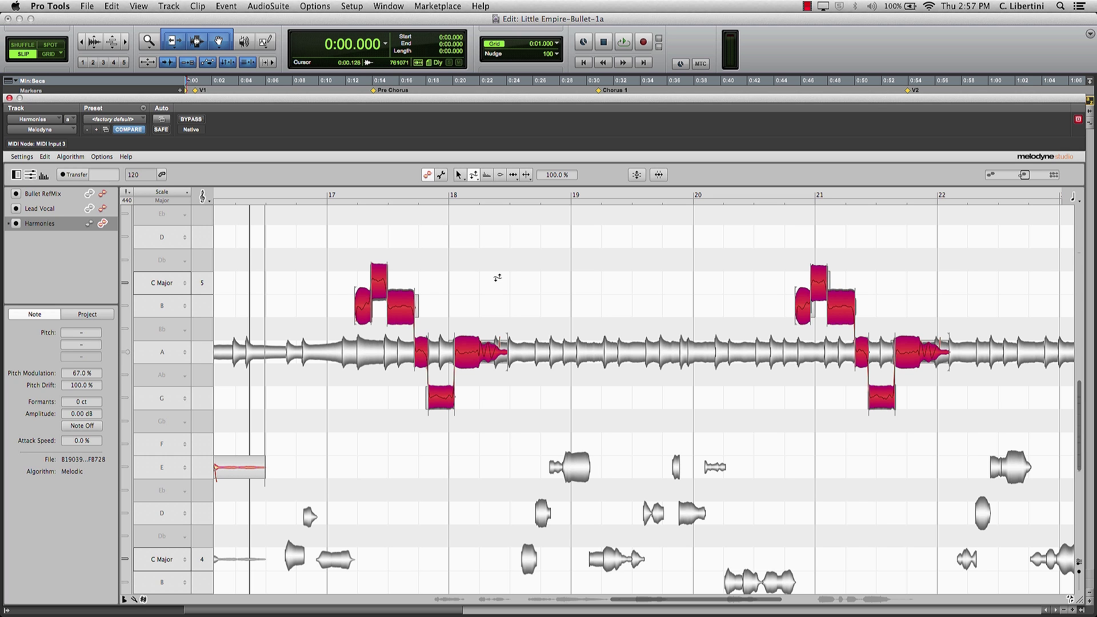
Transpose the selected phrases between bars 17 and 22 down a third so their opening notes land on G
right_click(510, 264)
left_click(512, 240)
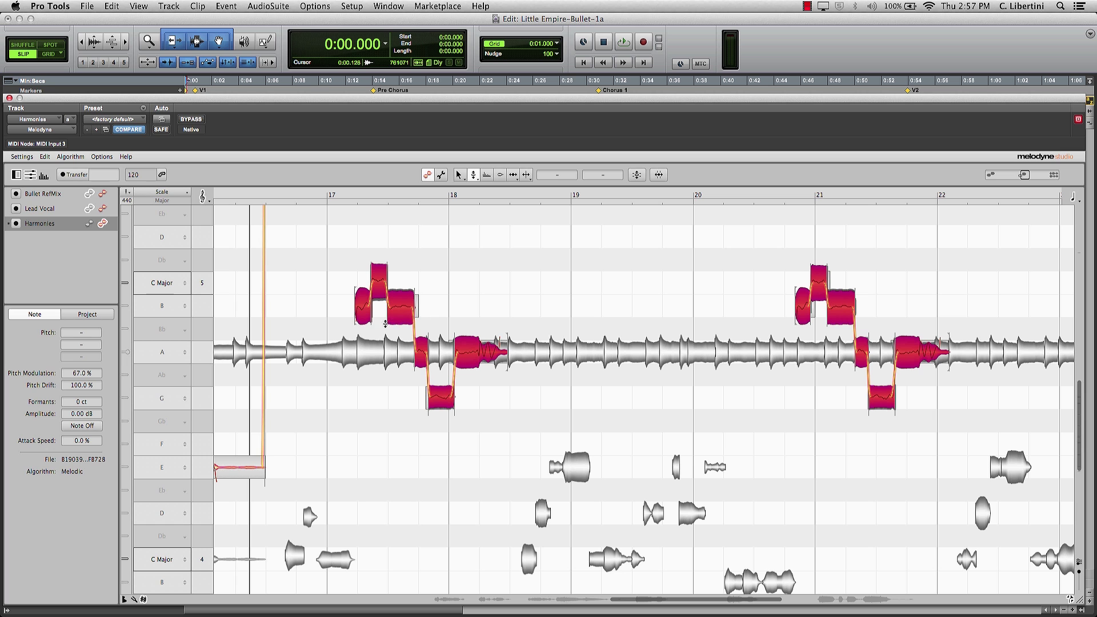
left_click_drag(363, 309, 363, 378)
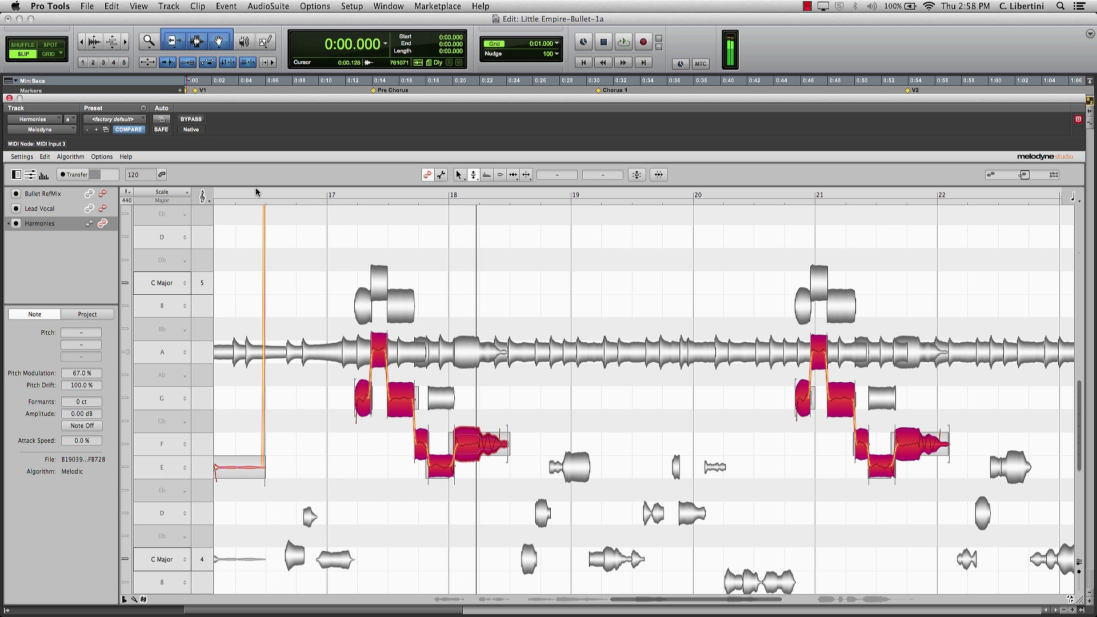
Lower the amplitude of the selected phrases to -4.32 dB and play from the middle of bar 16
right_click(539, 343)
left_click(578, 300)
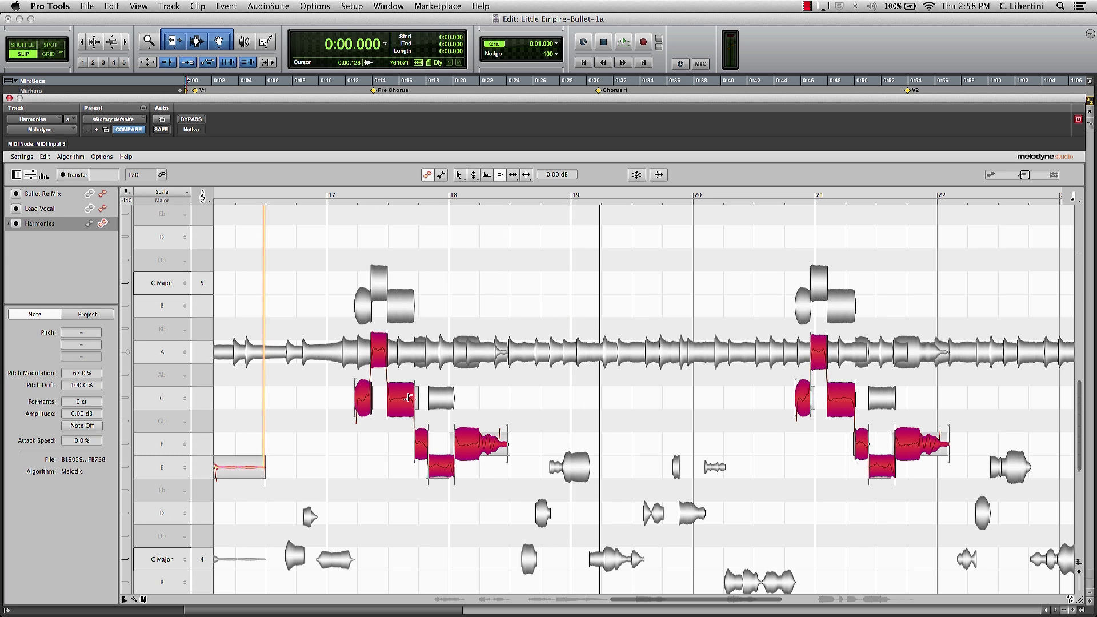
left_click_drag(403, 401, 404, 417)
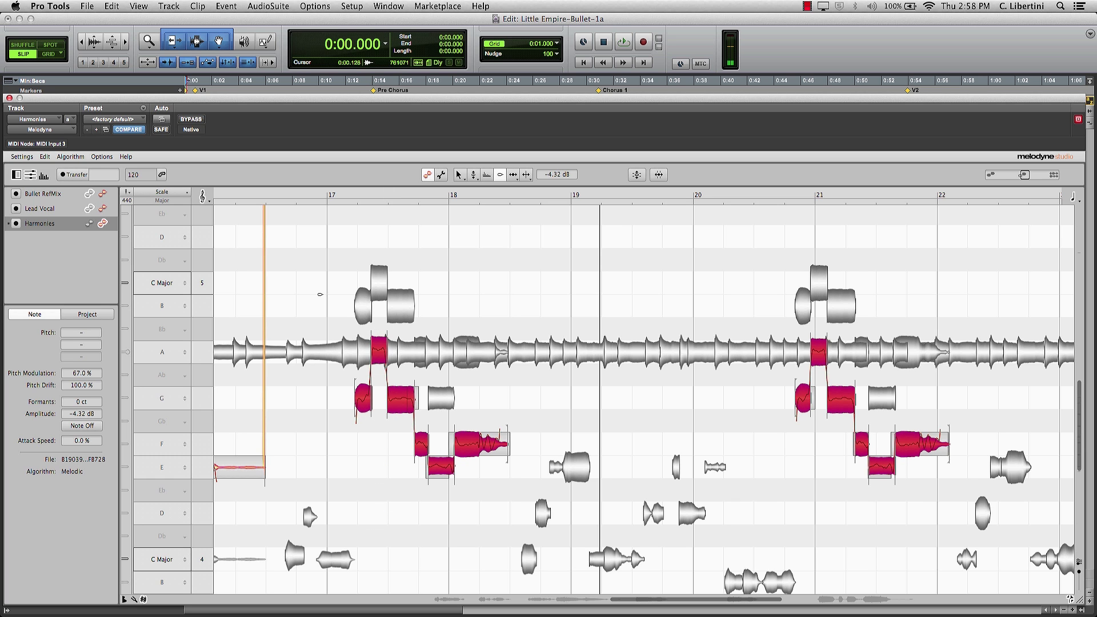
left_click(269, 194)
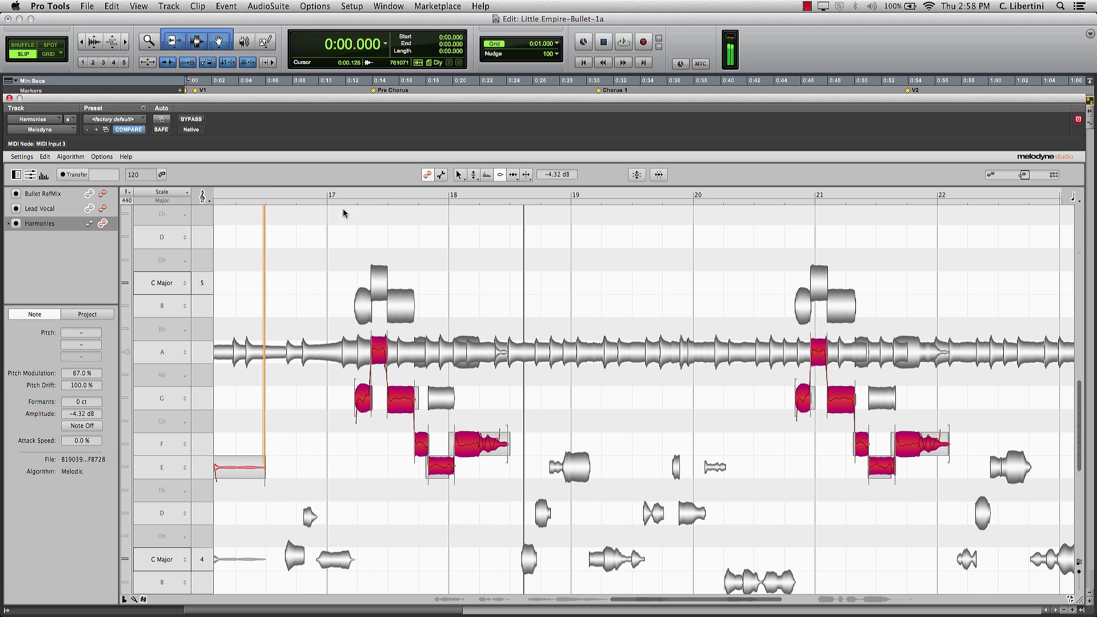
left_click_drag(758, 601, 813, 602)
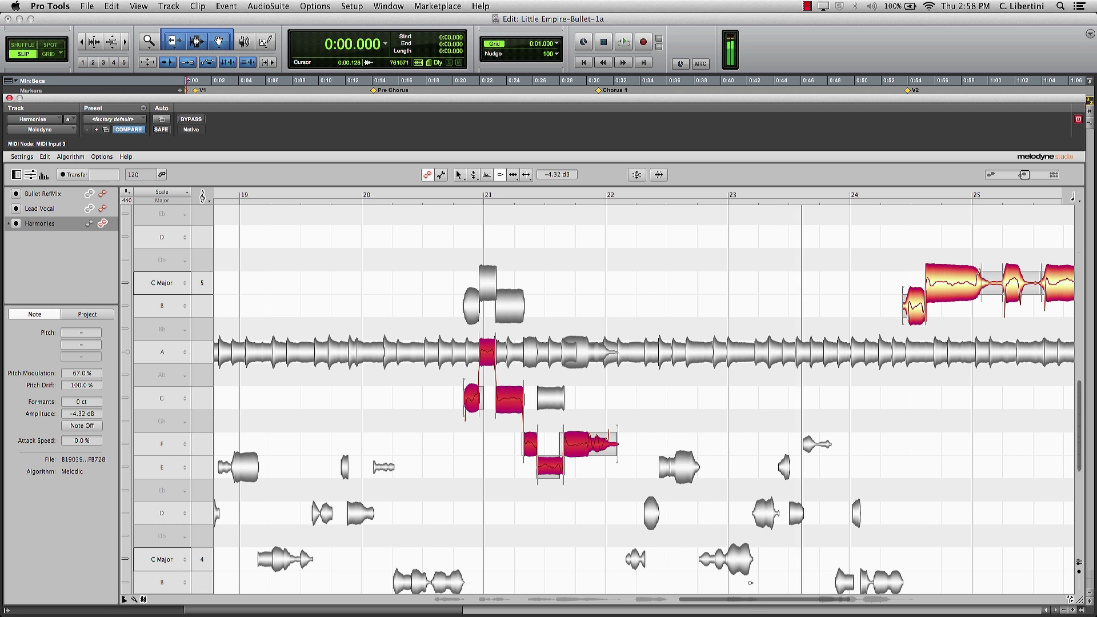
scroll(686, 606, "left", 10)
scroll(685, 608, "right", 1)
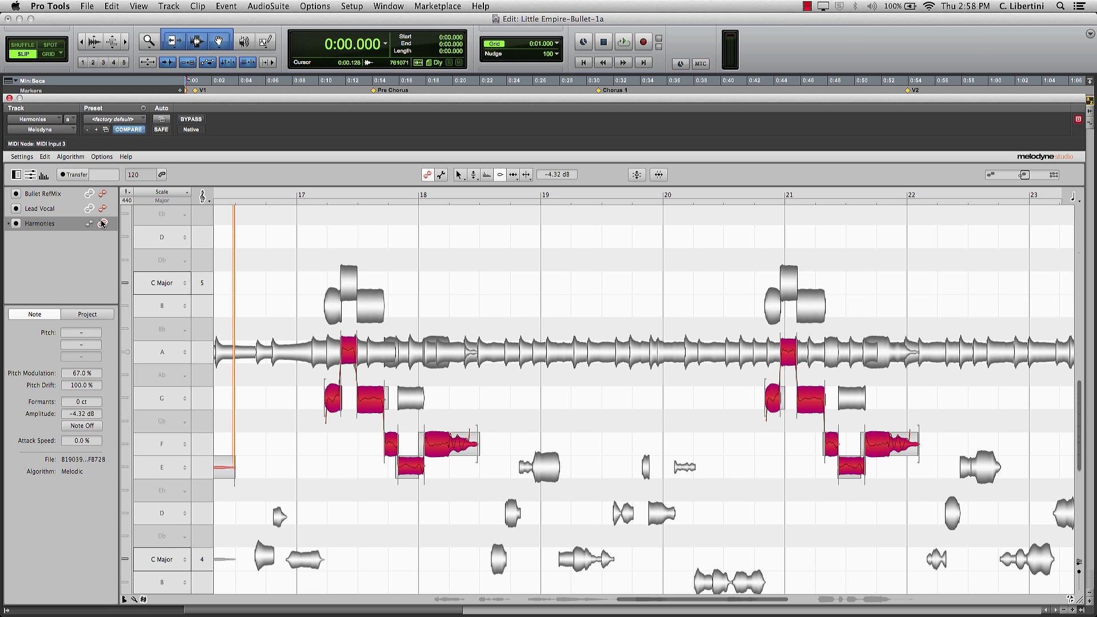
Slightly boost the upper harmonics and reduce the high-frequency EQ of the selected phrases, and play from the middle of bar 16
left_click(44, 176)
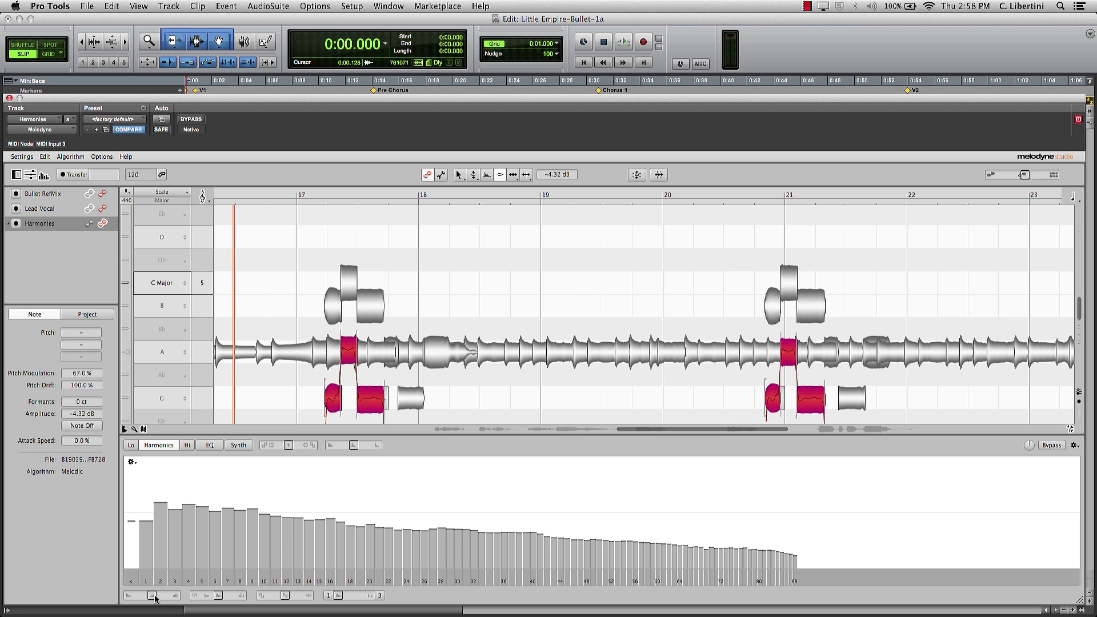
left_click_drag(157, 598, 159, 600)
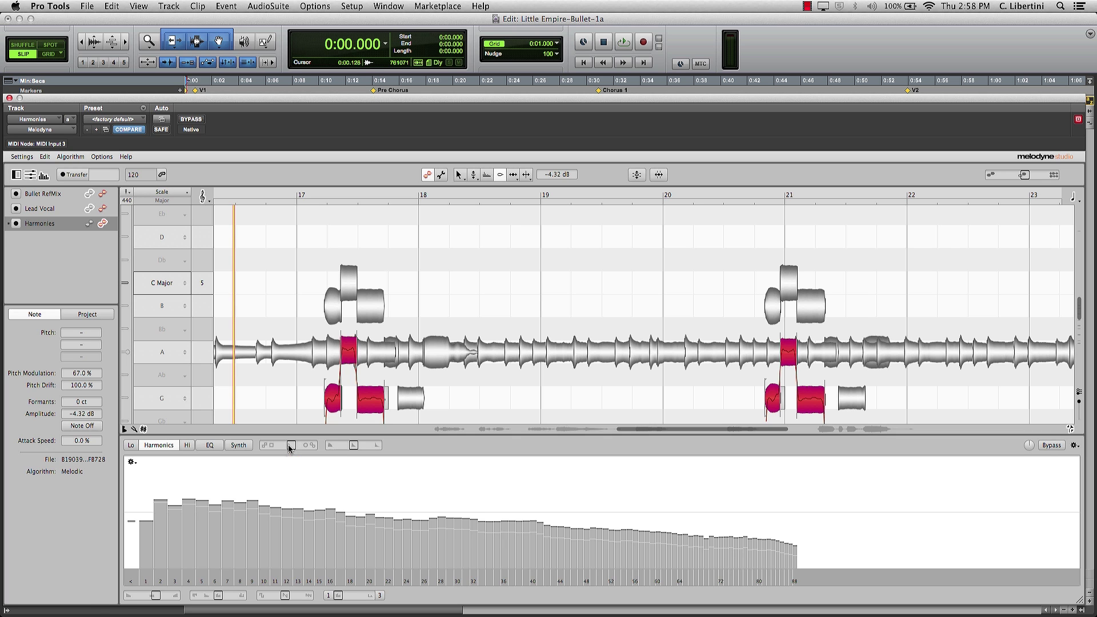
left_click(210, 446)
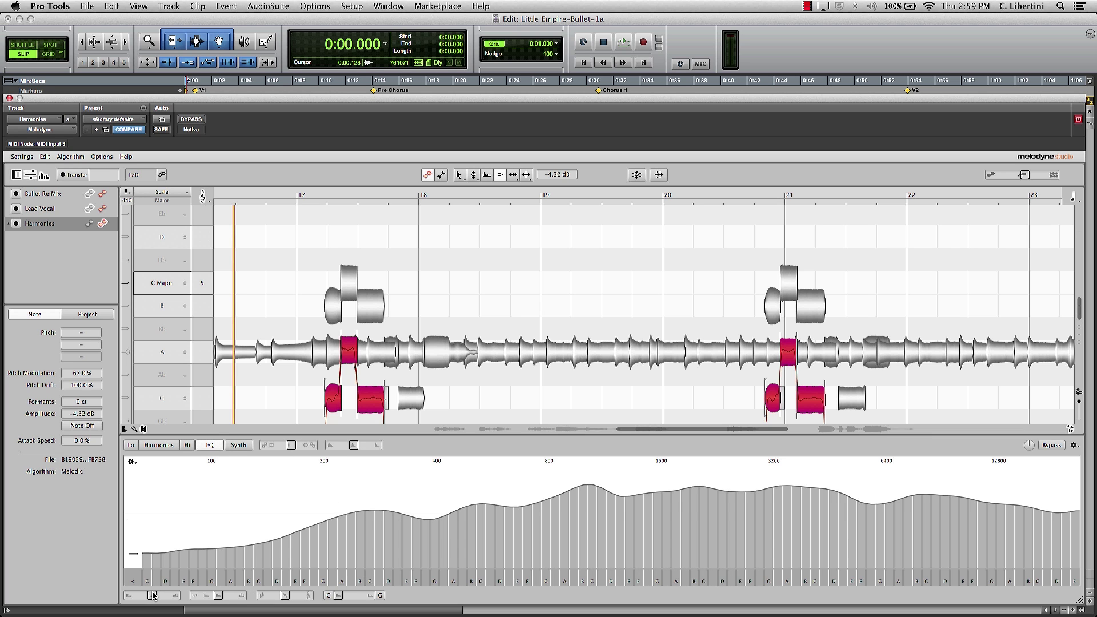
left_click_drag(152, 597, 149, 598)
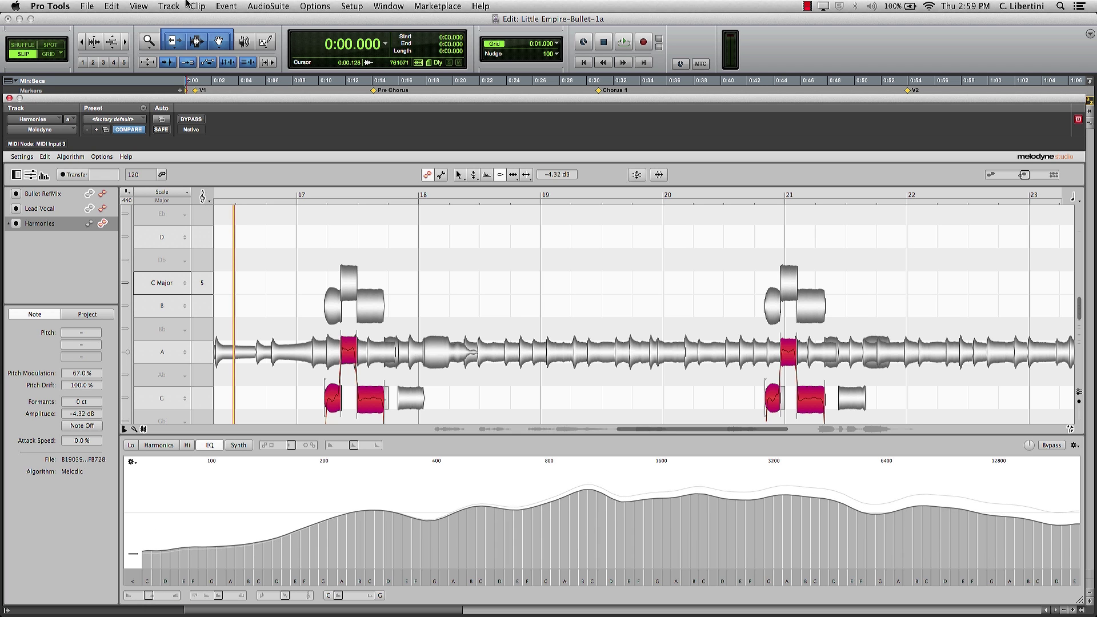
left_click(44, 176)
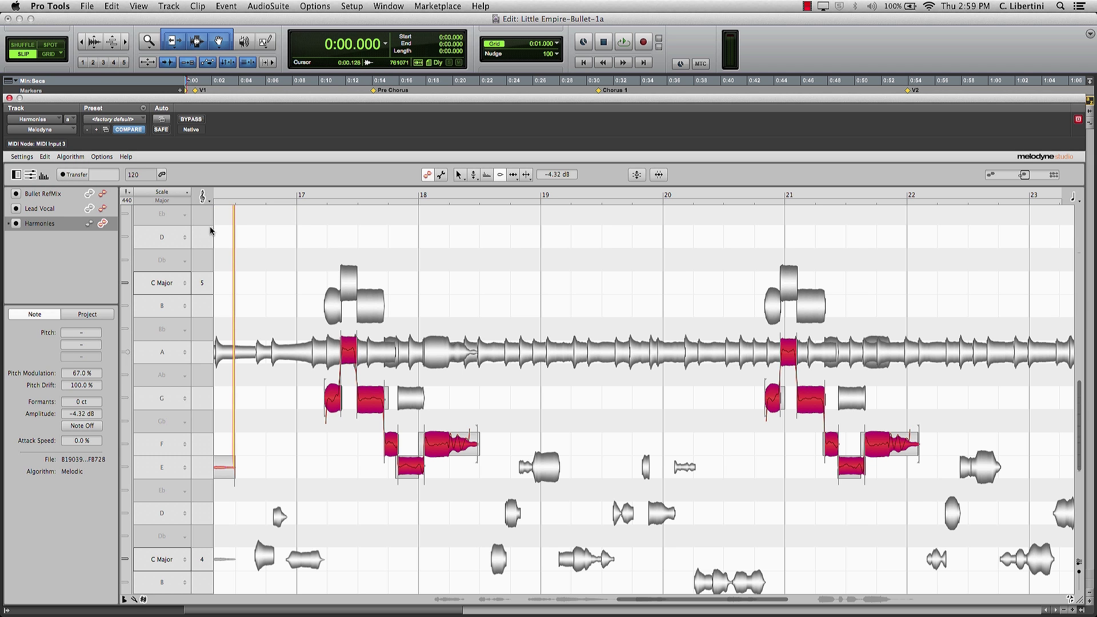
left_click(237, 196)
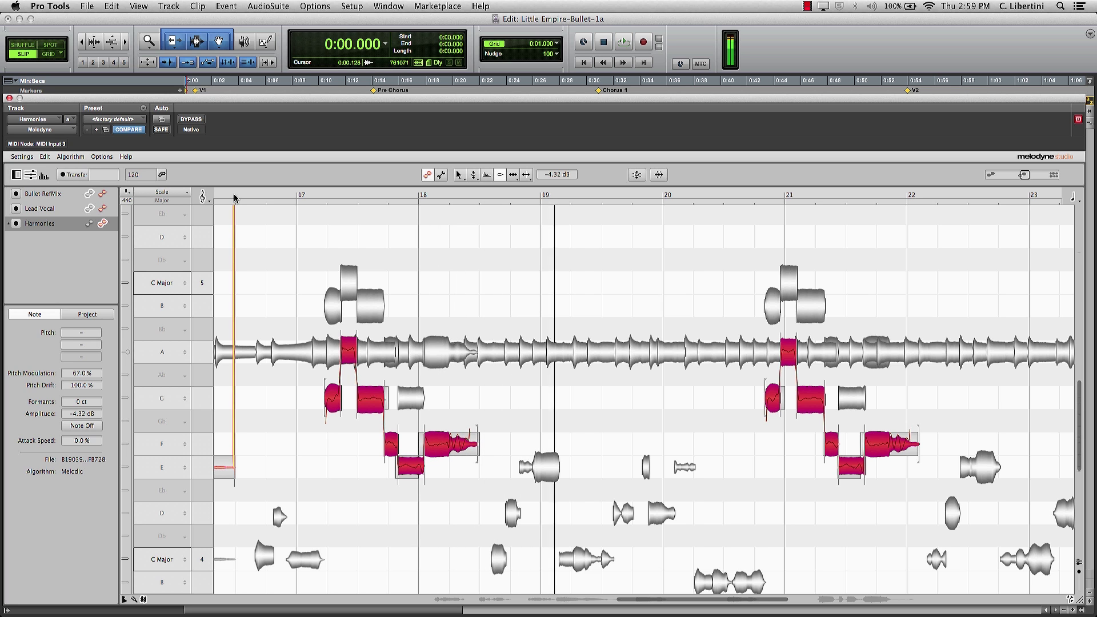
Return to the Harmonies notes between bars 9 and 15 and play them from the start of bar 9
right_click(543, 291)
left_click(546, 314)
left_click_drag(608, 452, 643, 433)
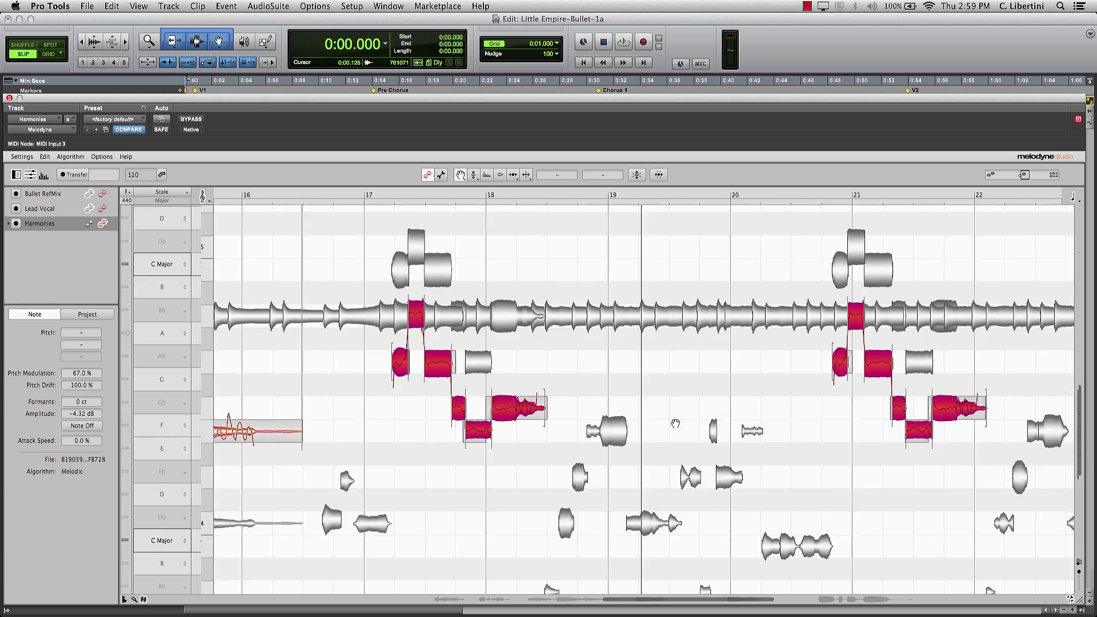
scroll(642, 433, "left", 15)
scroll(643, 433, "down", 3)
right_click(758, 403)
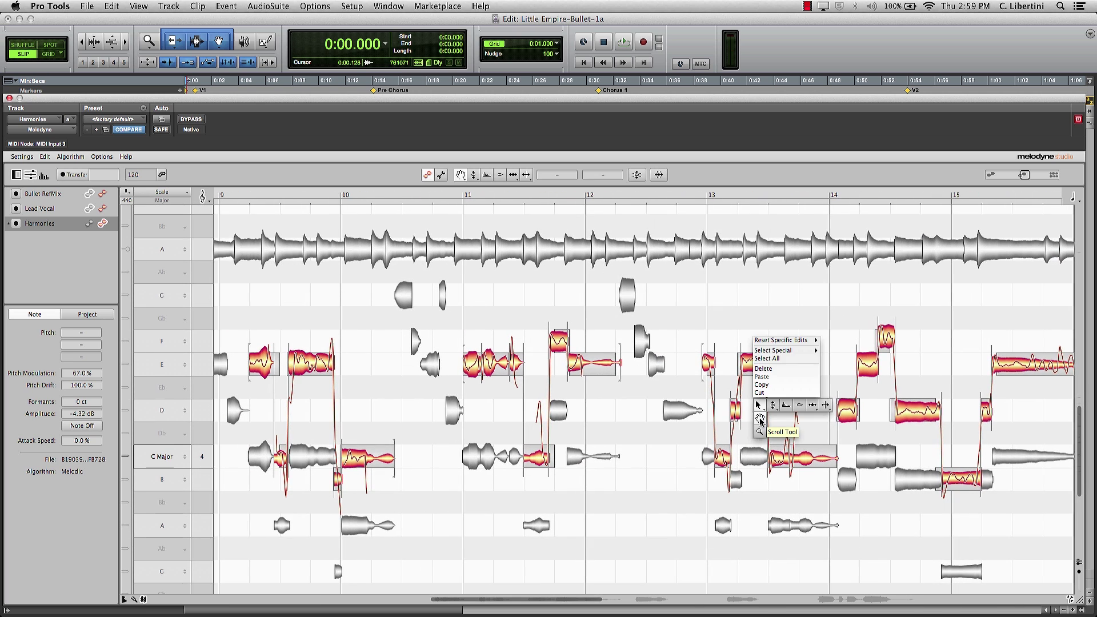
left_click(759, 432)
left_click(761, 431)
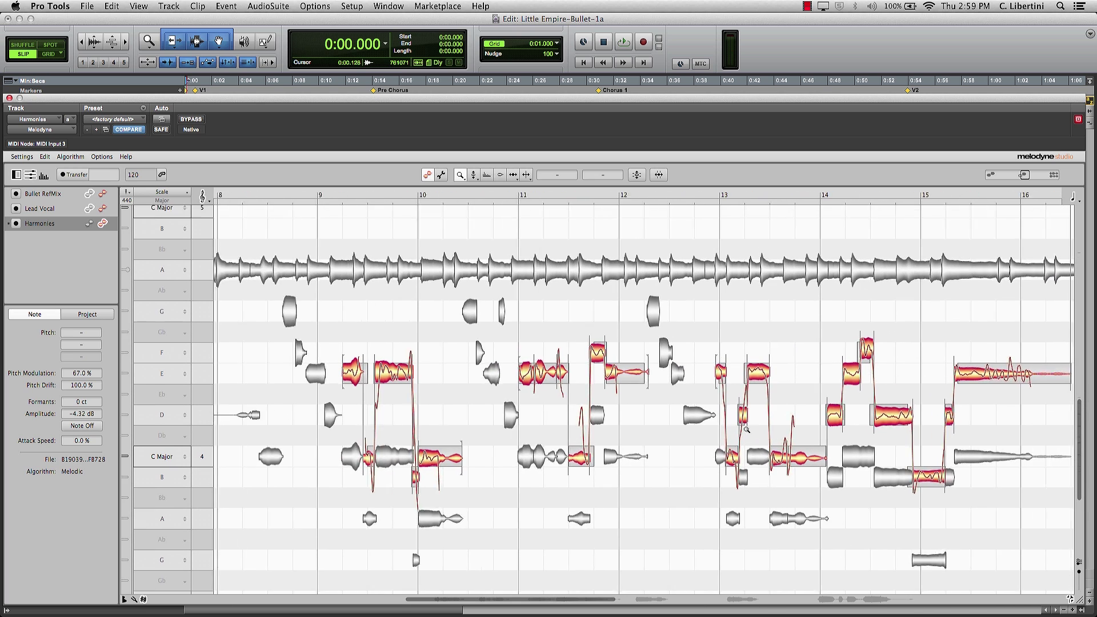
right_click(762, 431)
left_click(760, 415)
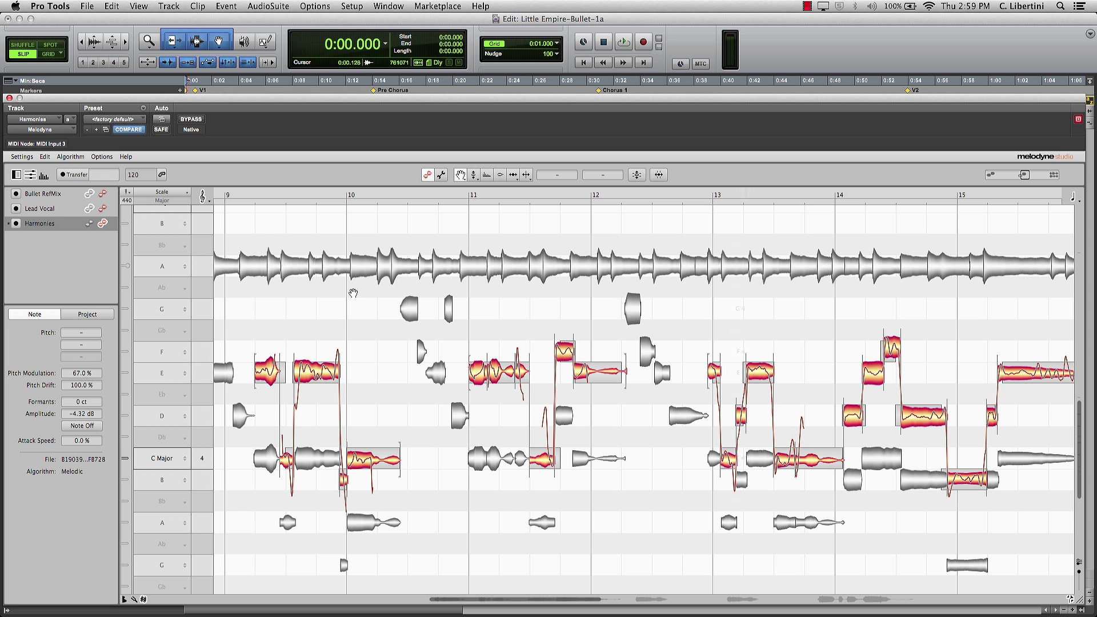
left_click(234, 195)
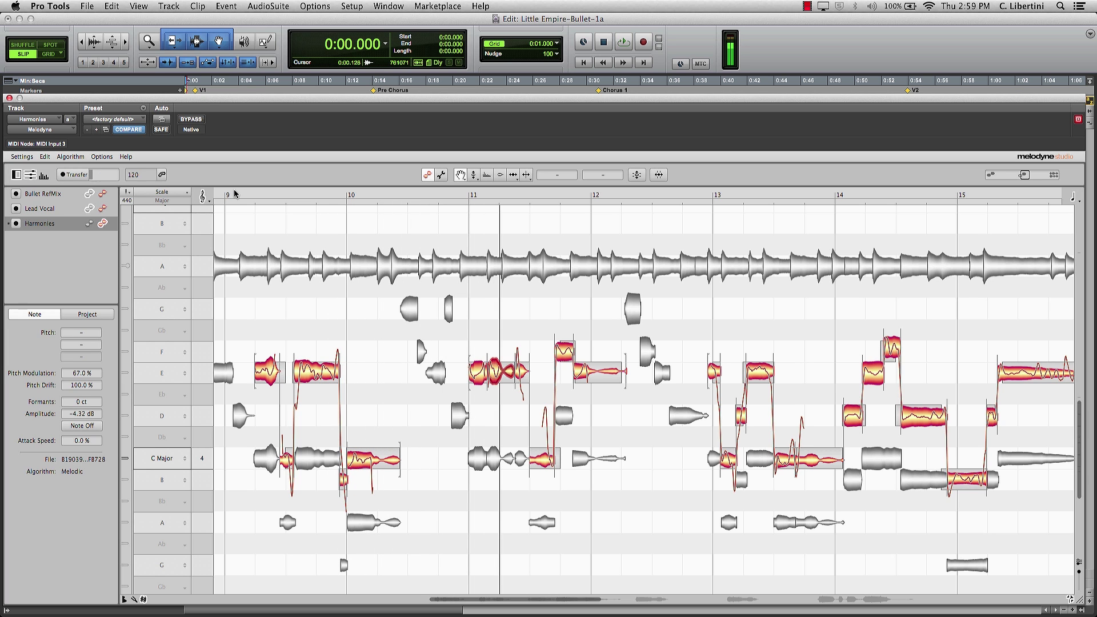
Raise the short E4 Harmonies note just before the middle of bar 11 to F4 and play from just before bar 11
right_click(525, 323)
left_click(537, 311)
left_click_drag(520, 369, 520, 352)
left_click(449, 195)
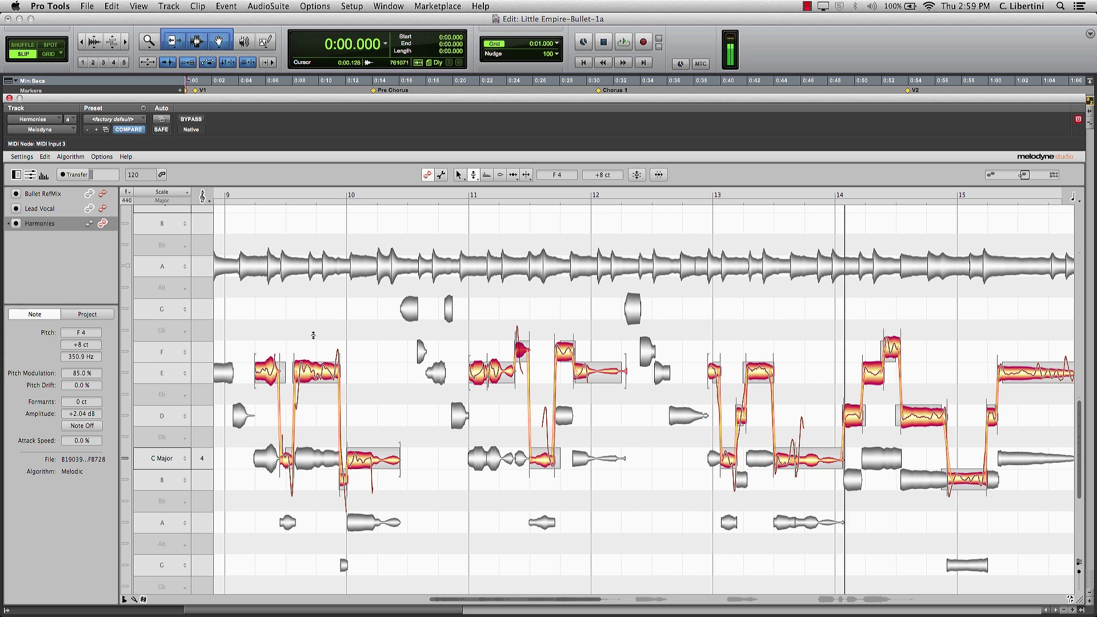
Split the longer E4 Harmonies note in bar 9, raise its second part to F4, and audition the phrase from bar 9
left_click(241, 198)
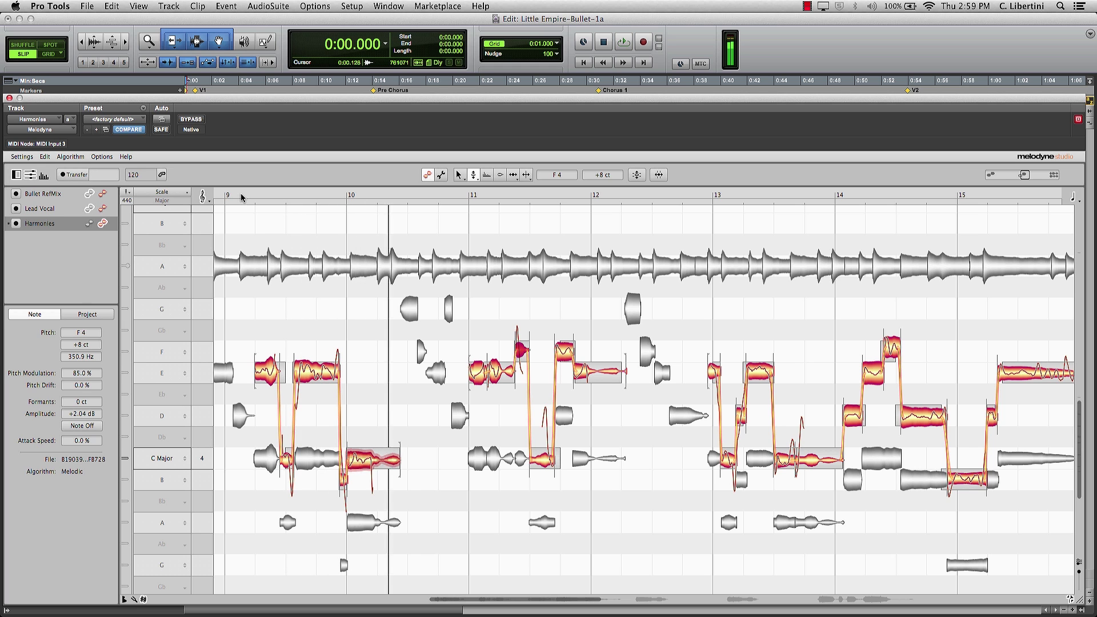
right_click(398, 340)
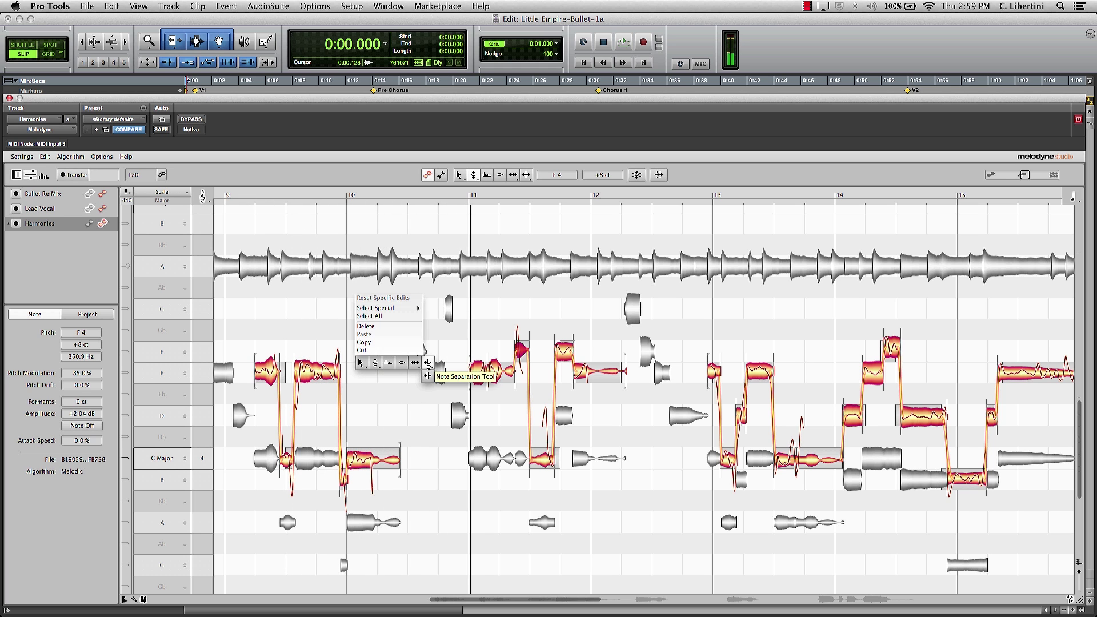
left_click(407, 370)
double_click(321, 372)
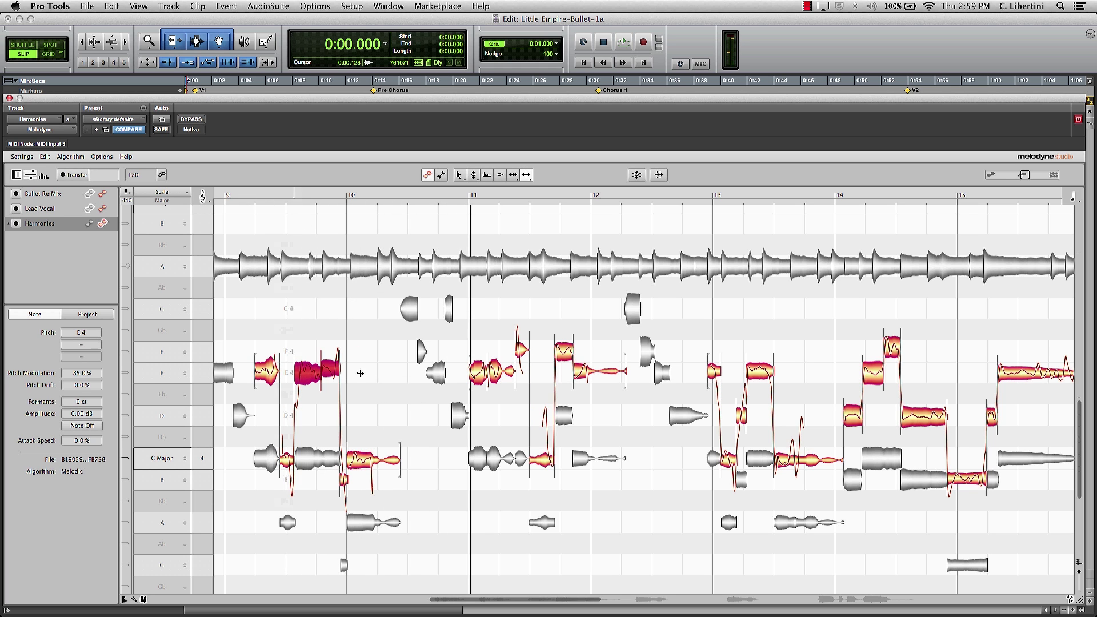
right_click(332, 371)
left_click(326, 309)
left_click_drag(331, 371, 338, 356)
left_click(245, 196)
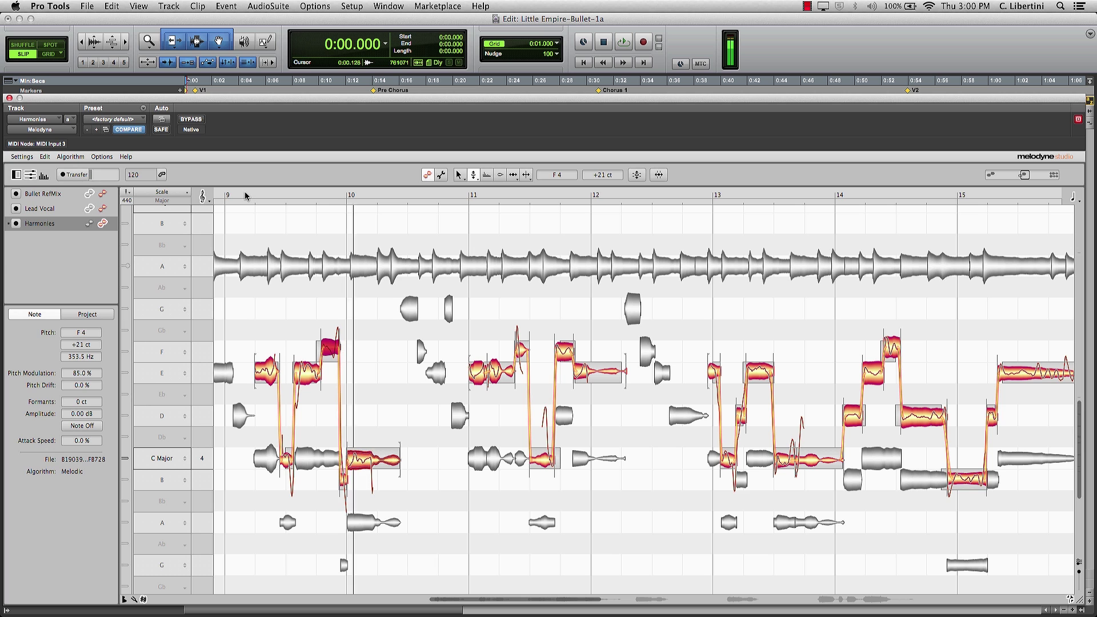
left_click(379, 350)
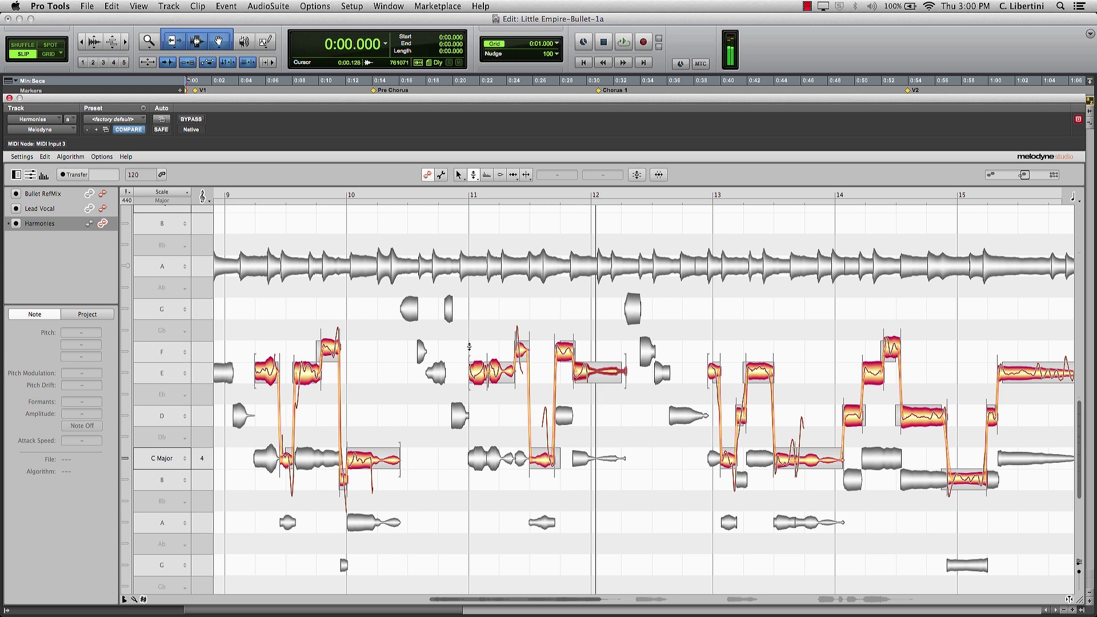
Raise the Harmonies note near the end of bar 11 to G4 and play from just before bar 11
left_click_drag(565, 354, 566, 330)
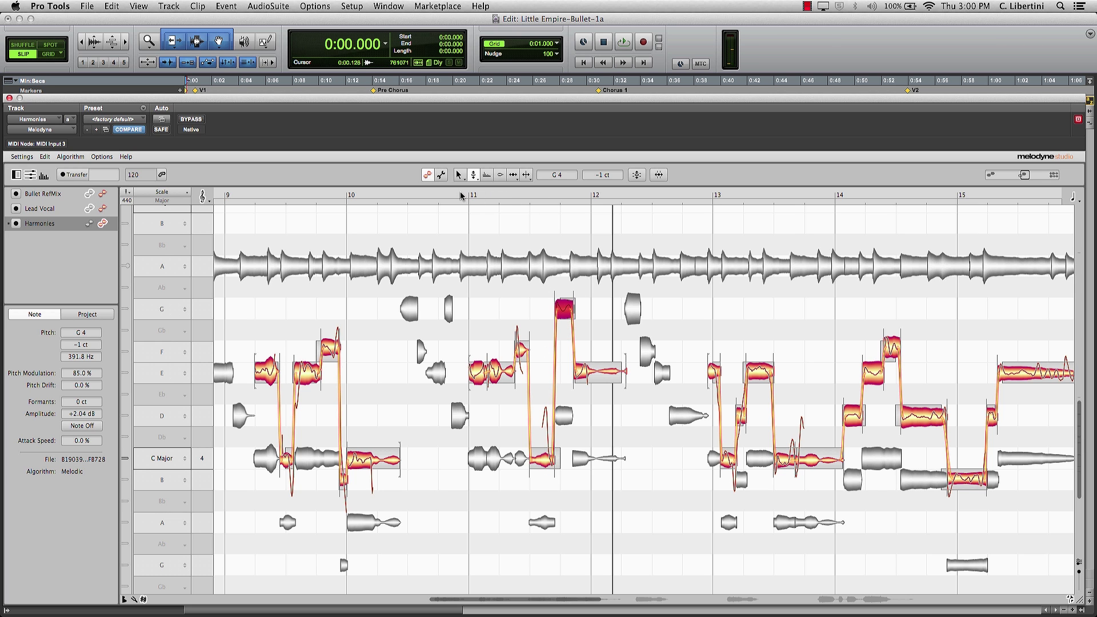
left_click(460, 196)
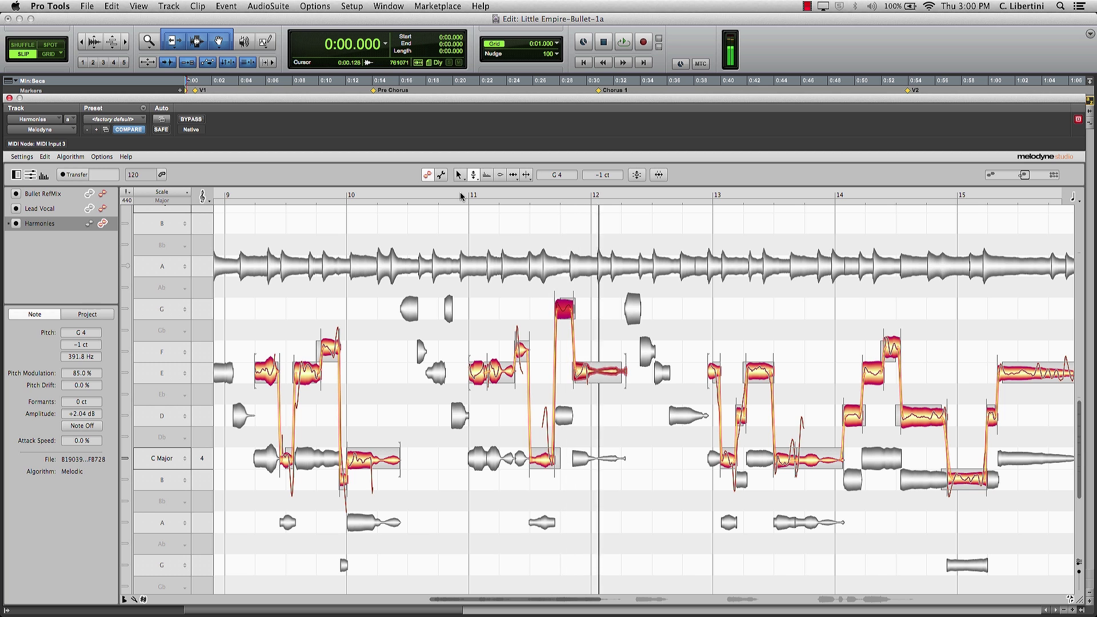
left_click(465, 241)
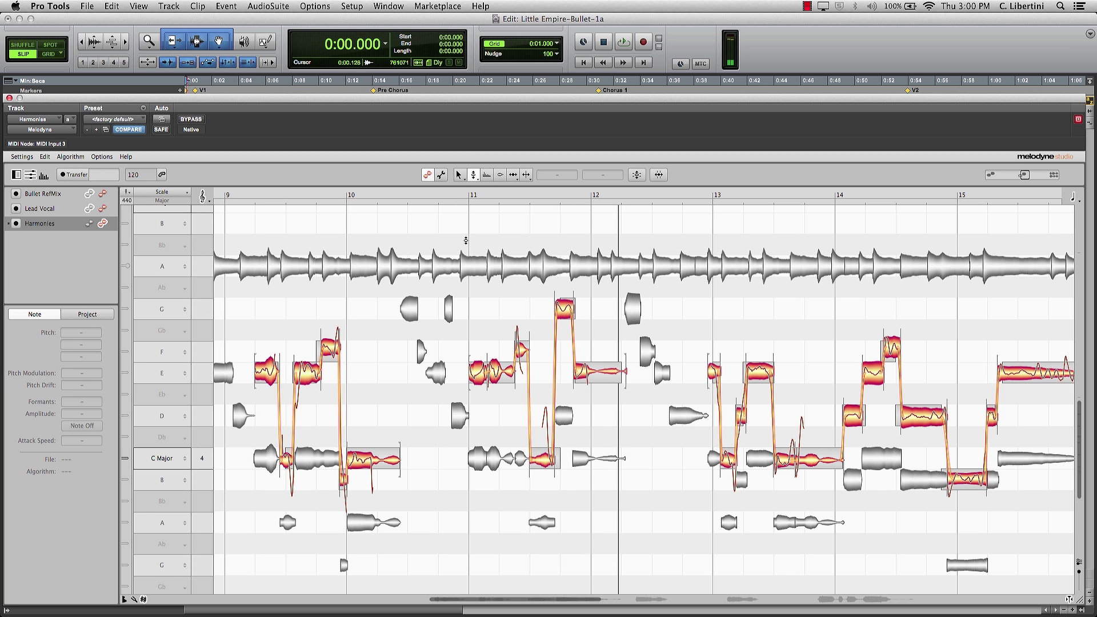
Play the edited harmonies from before bar 9, following the arrangement through to the high phrase between bars 24 and 27
right_click(566, 421)
left_click(503, 420)
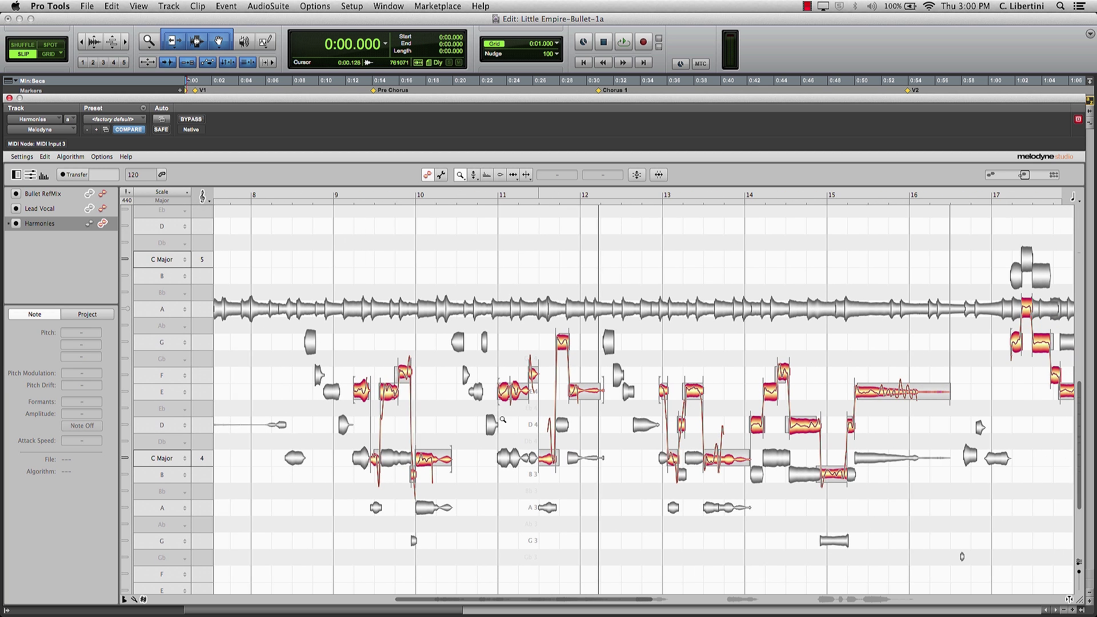
right_click(497, 365)
left_click(518, 376)
left_click_drag(469, 321, 416, 284)
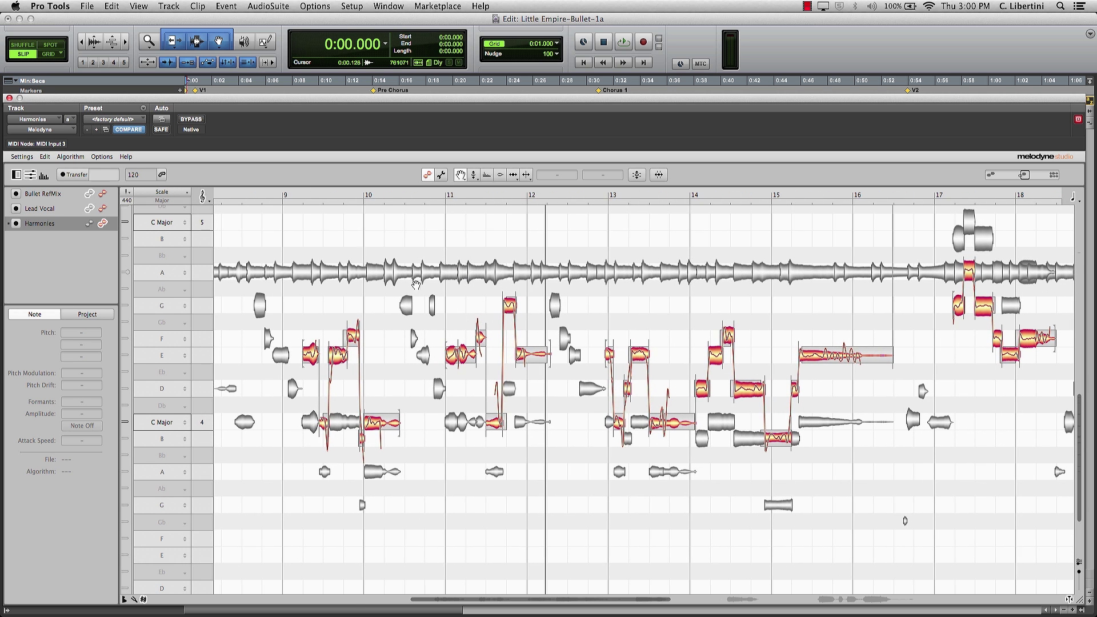
double_click(224, 193)
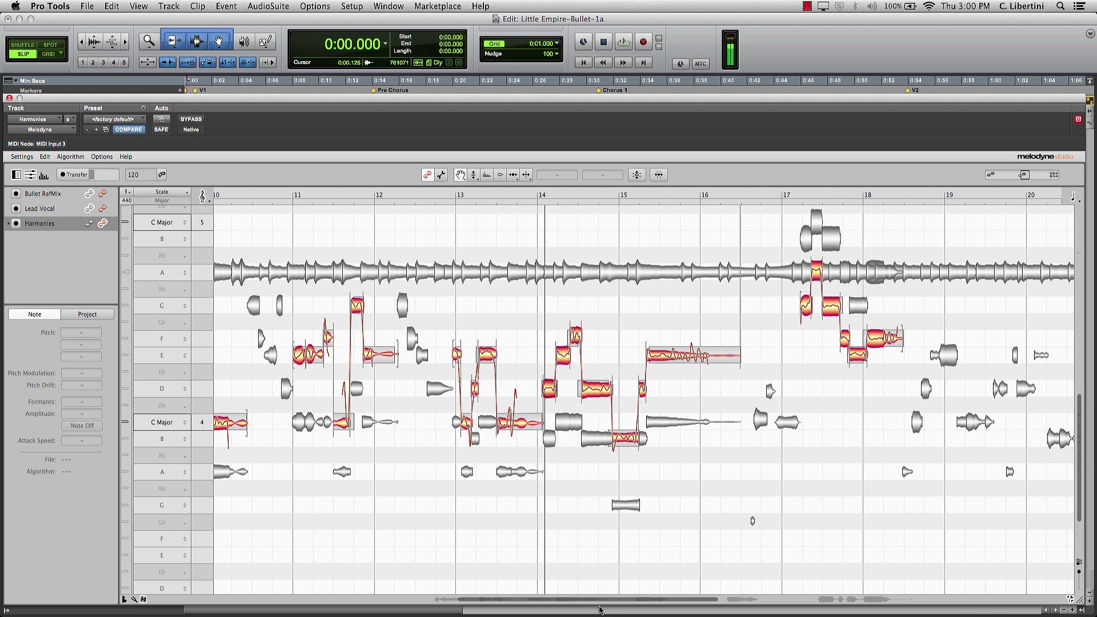
left_click_drag(611, 602, 742, 616)
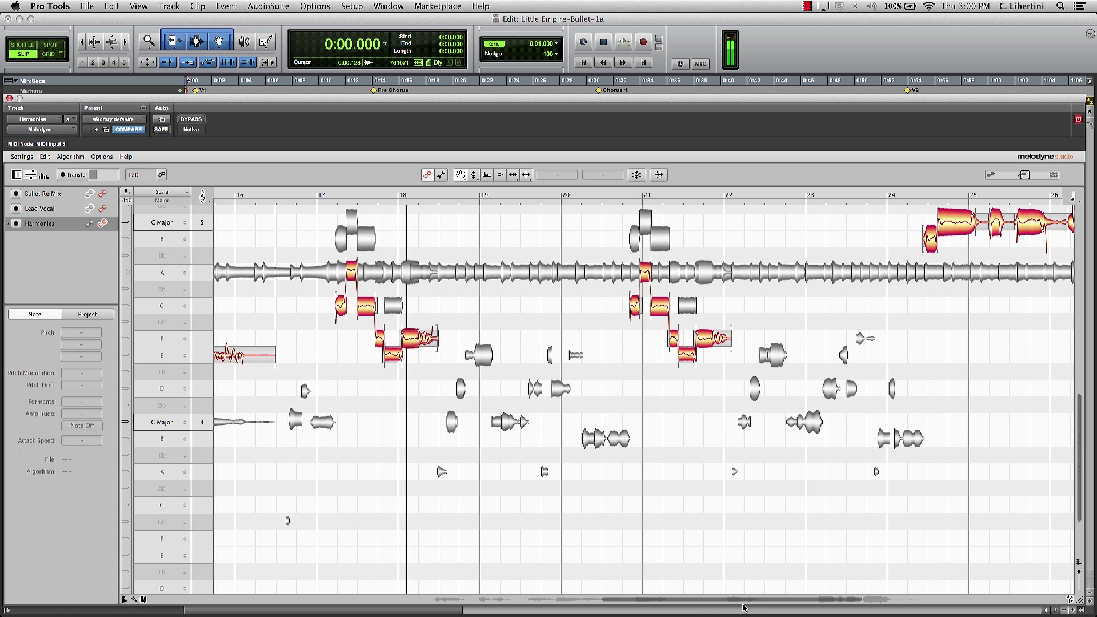
left_click_drag(742, 605, 781, 603)
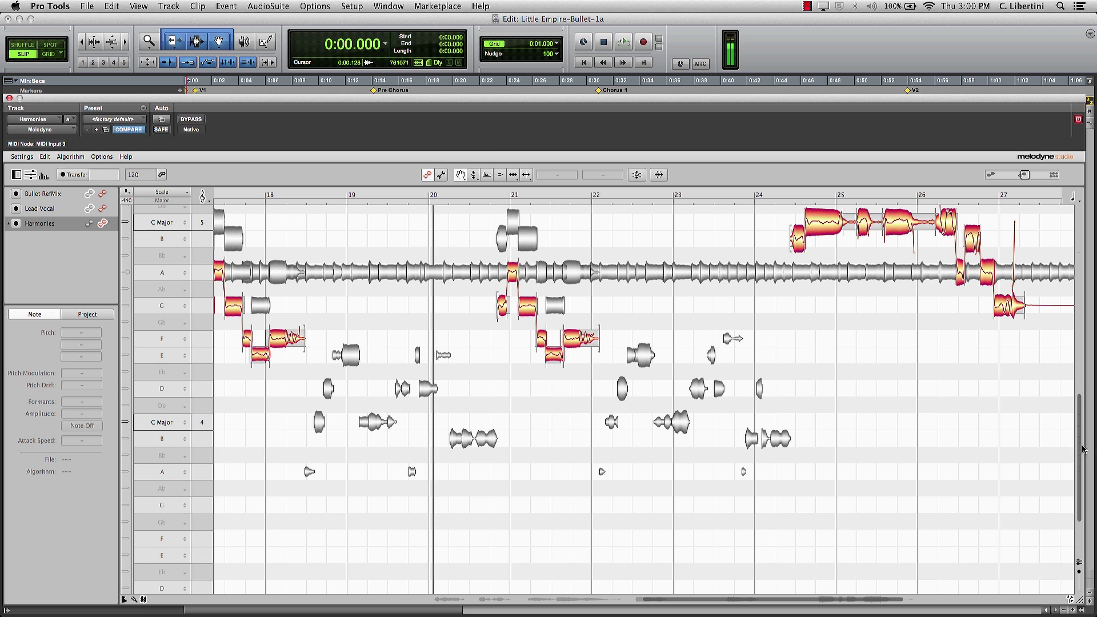
left_click_drag(1082, 449, 1082, 437)
left_click_drag(815, 601, 900, 602)
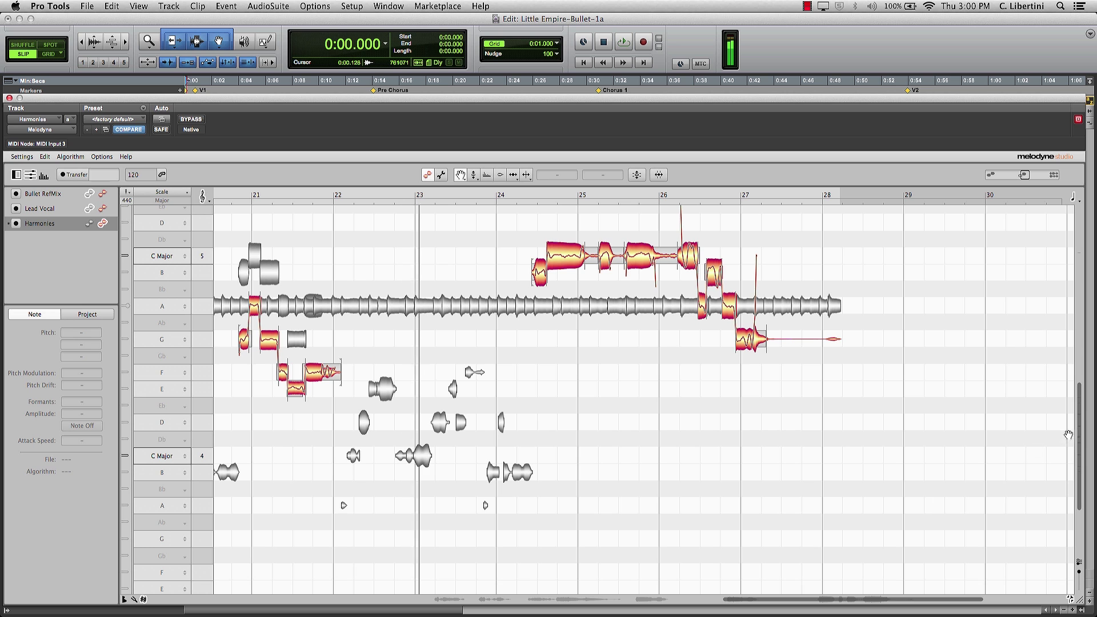
Set the amplitude of the high Harmonies phrase in bars 24 to 27 to -1.56 dB and play it from bar 24
scroll(1068, 435, "up", 3)
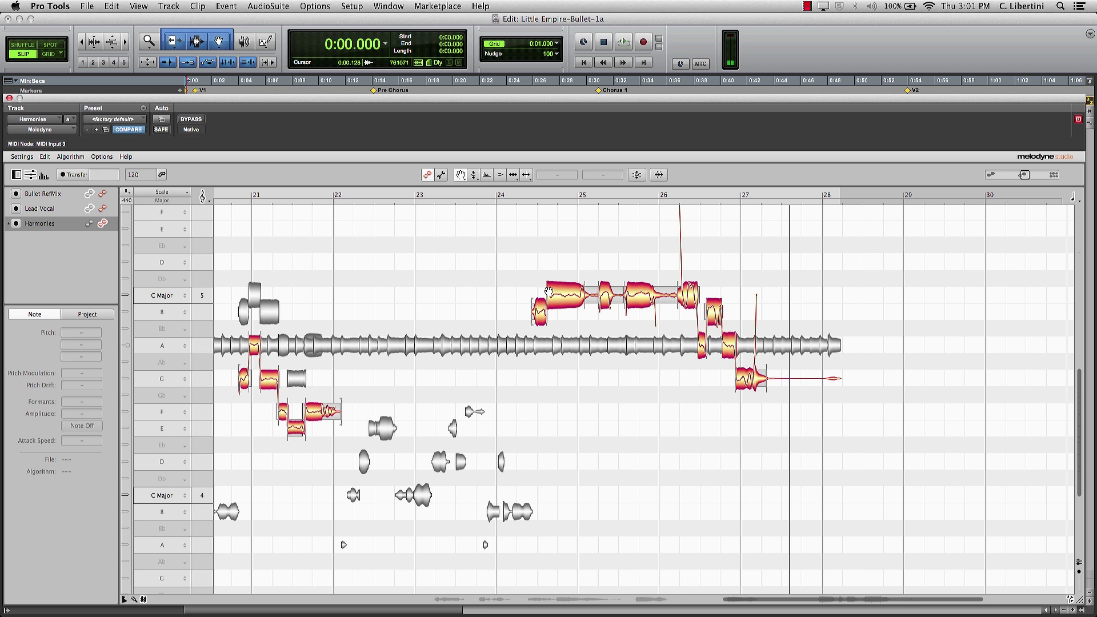
right_click(814, 298)
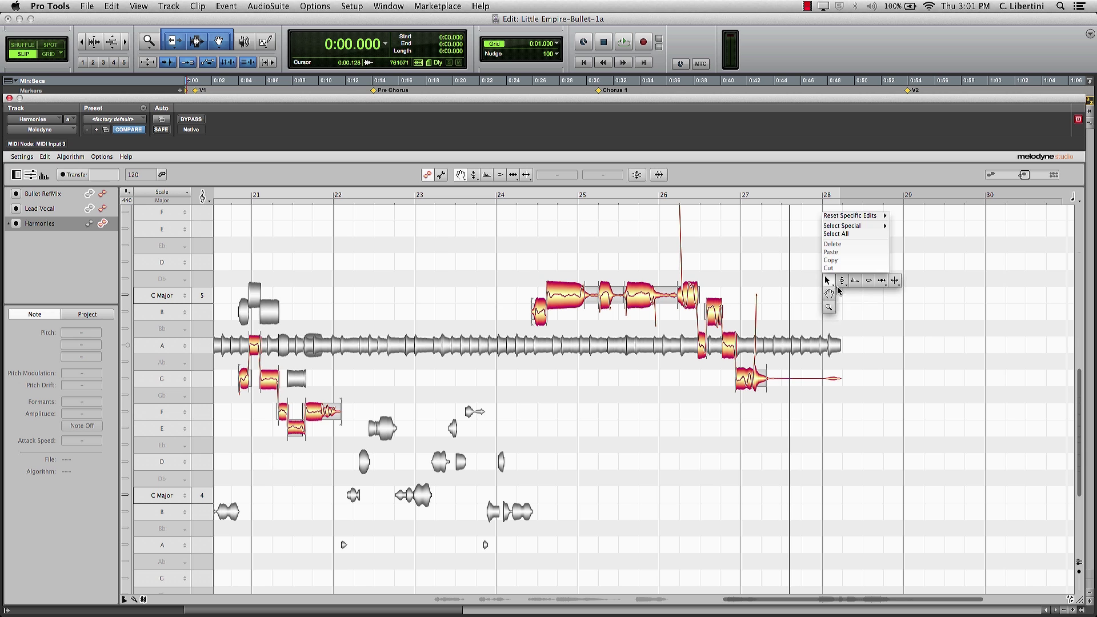
left_click(835, 281)
left_click_drag(530, 257, 765, 405)
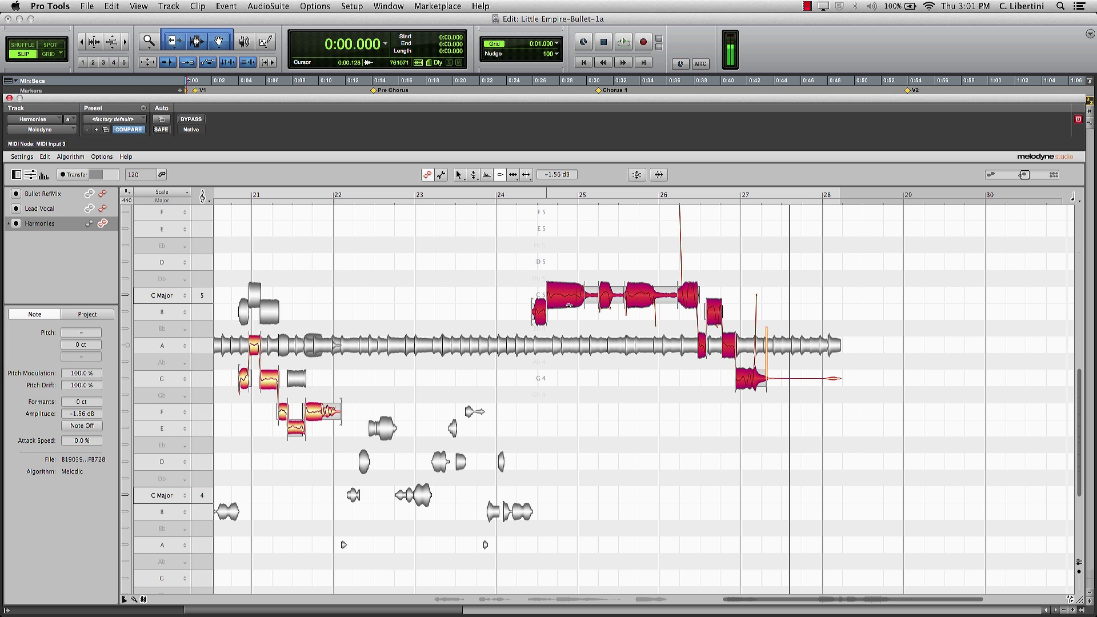
left_click(531, 264)
left_click(495, 197)
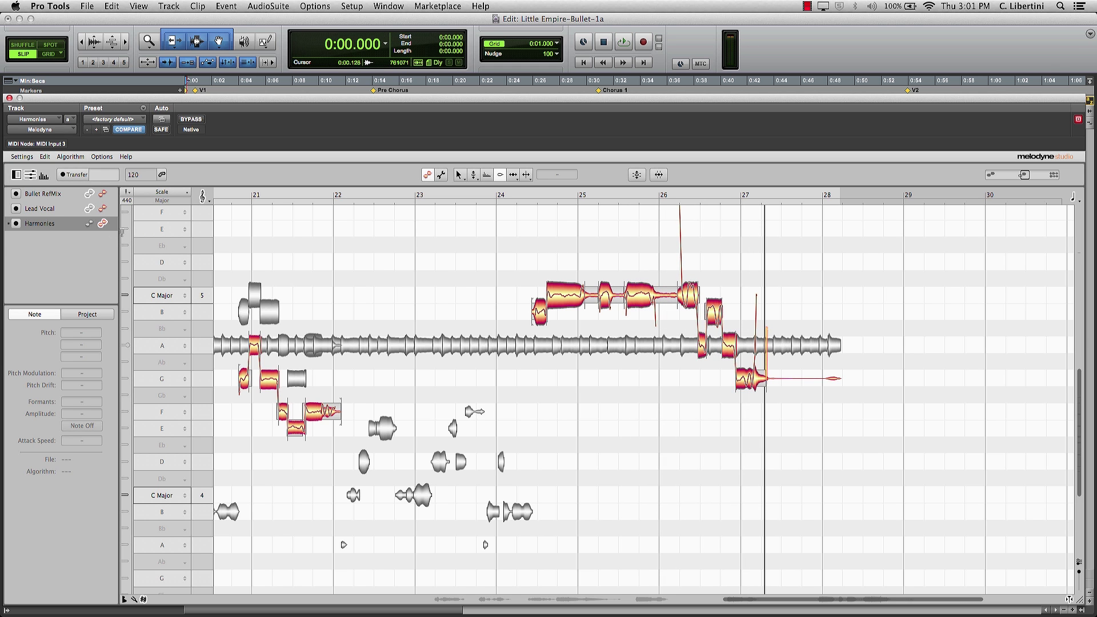
Compare the Lead Vocal and Harmonies notes by alternating the edited track, and delete the high Harmonies phrase in bars 24 to 27
left_click(103, 212)
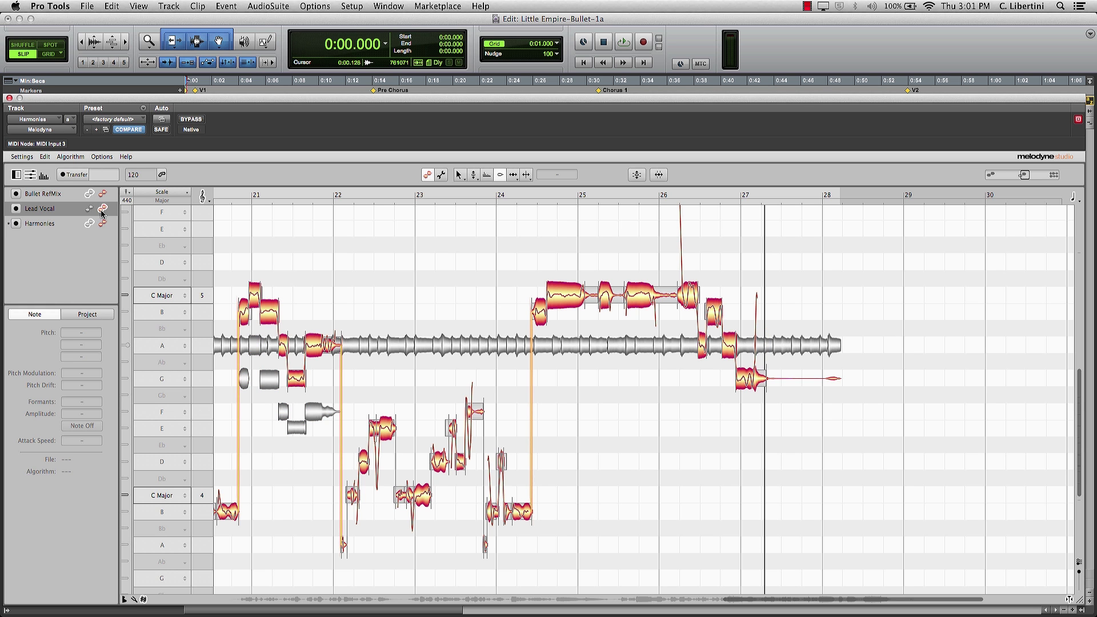
left_click(102, 225)
left_click(104, 210)
left_click(103, 225)
left_click(102, 211)
left_click(102, 226)
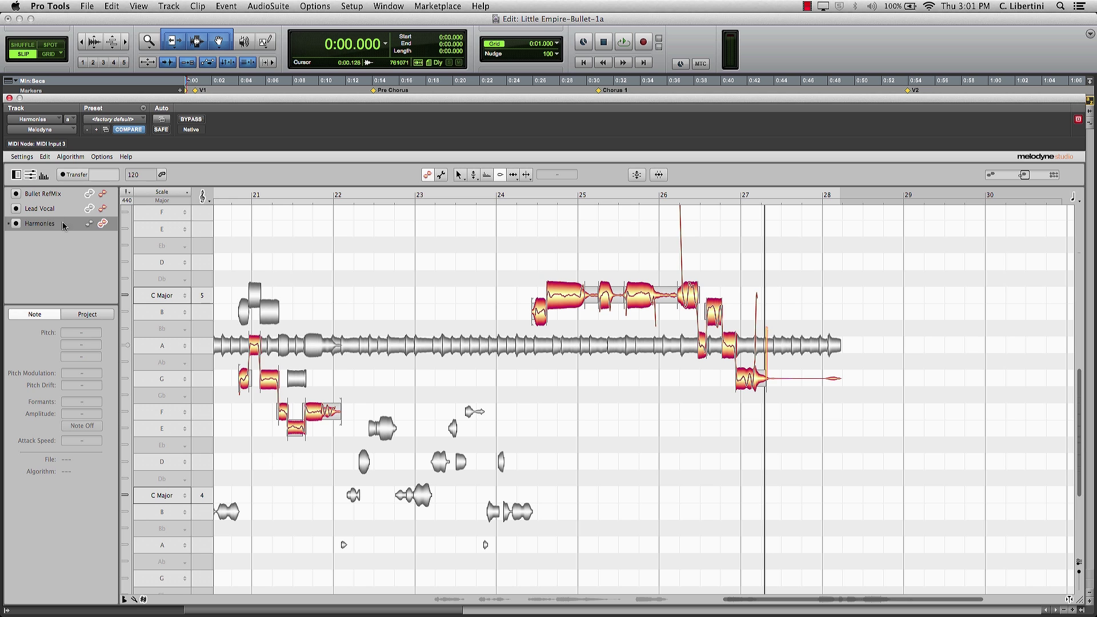
left_click(101, 225)
left_click(101, 225)
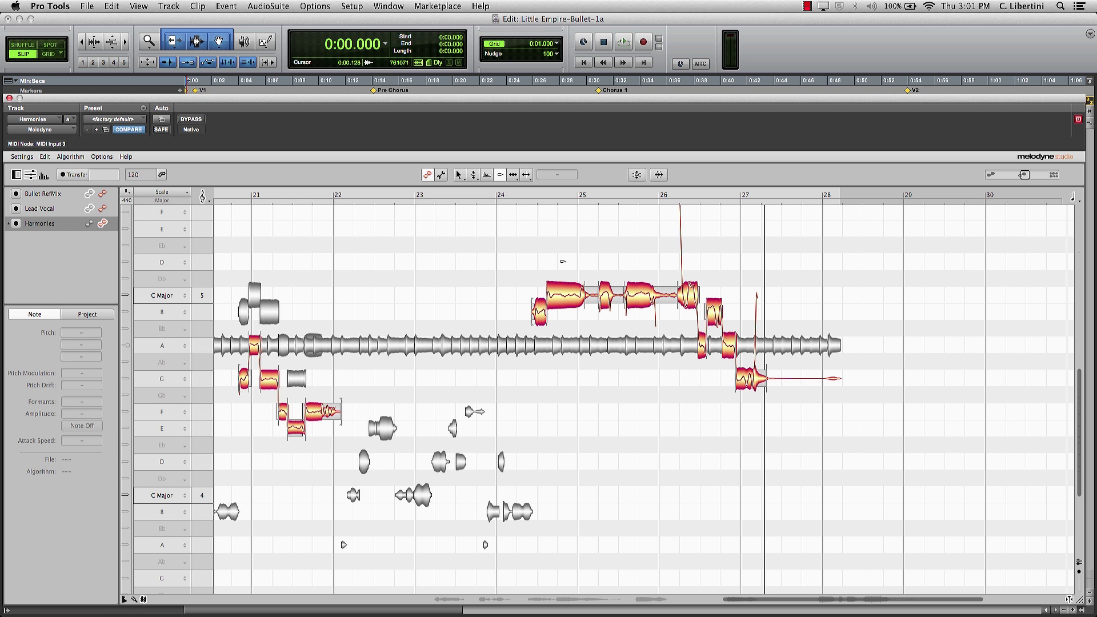
left_click_drag(525, 253, 800, 405)
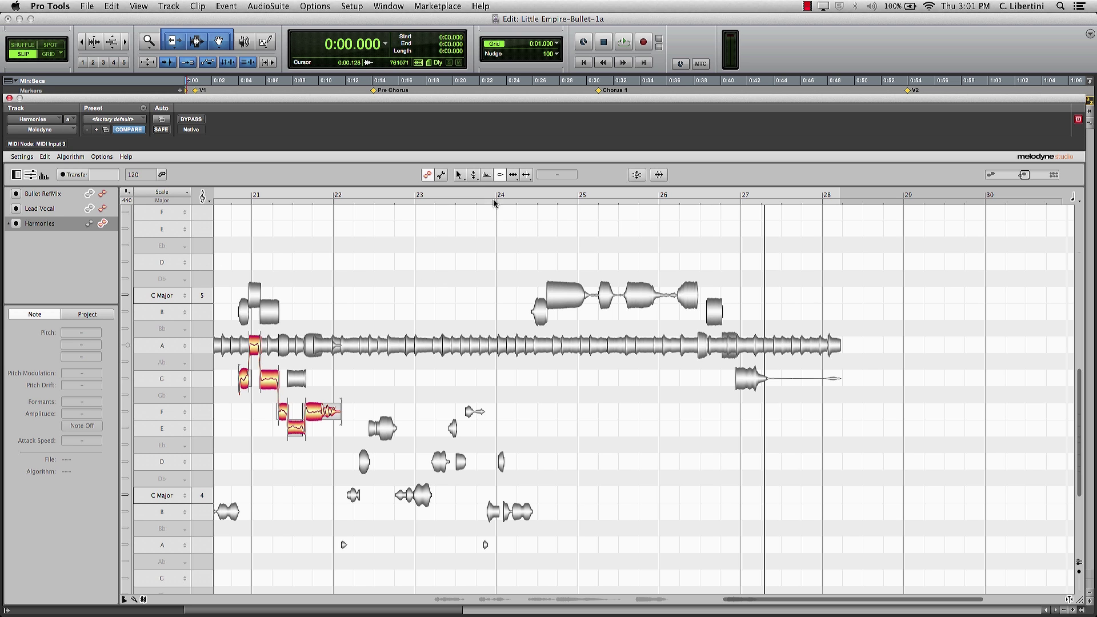
Show the Lead Vocal and Bullet RefMix notes together with Harmonies, play from about bar 23, and review the arrangement's opening bars
left_click(105, 209)
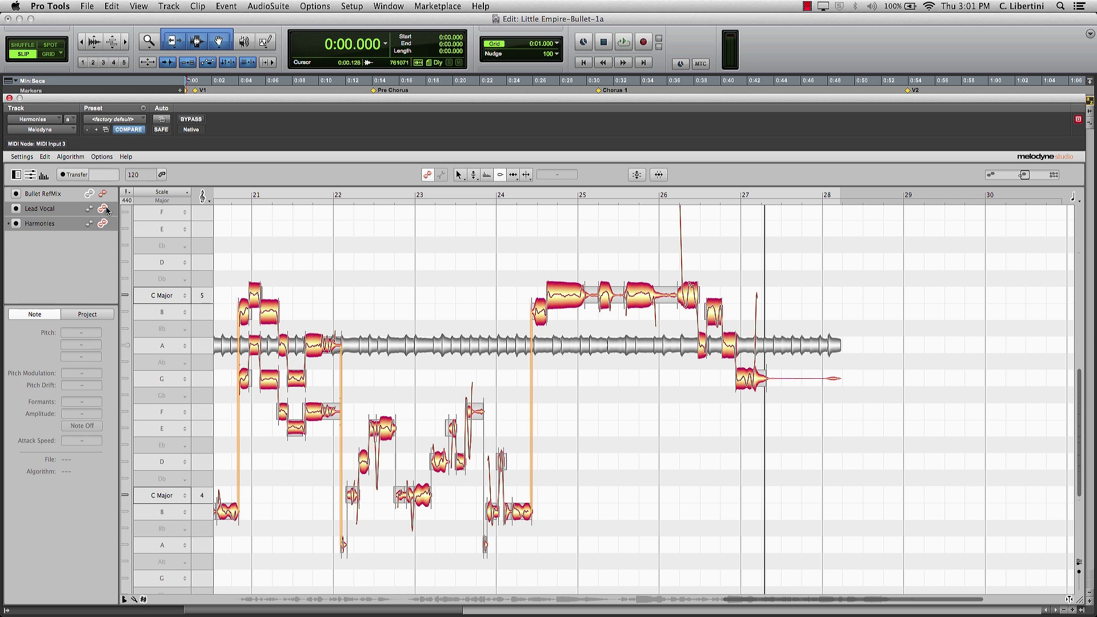
left_click(104, 195)
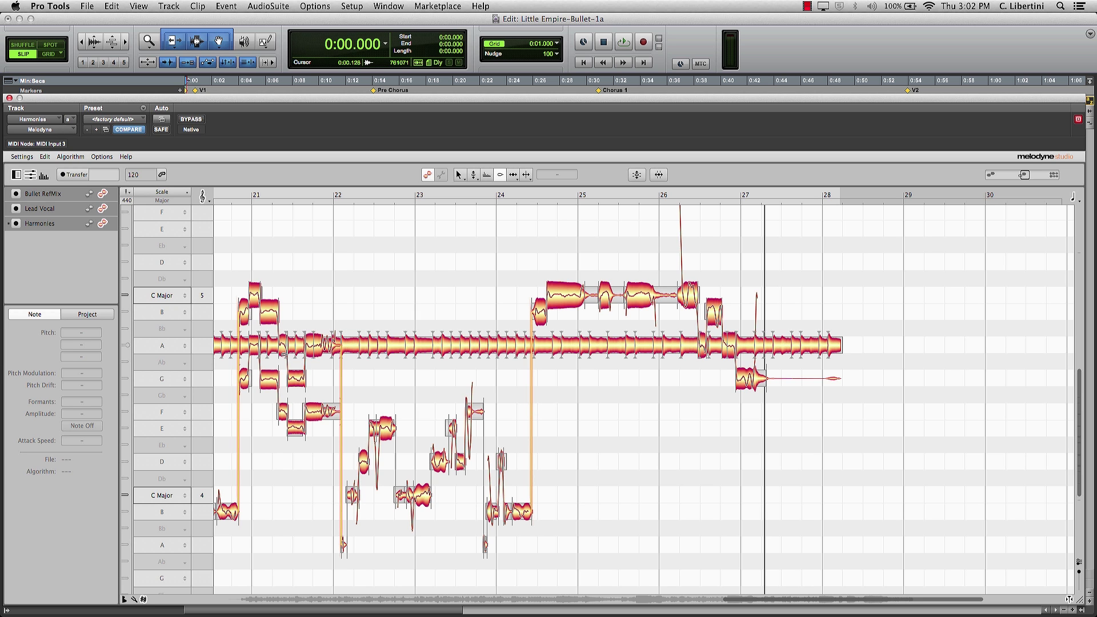
left_click(413, 188)
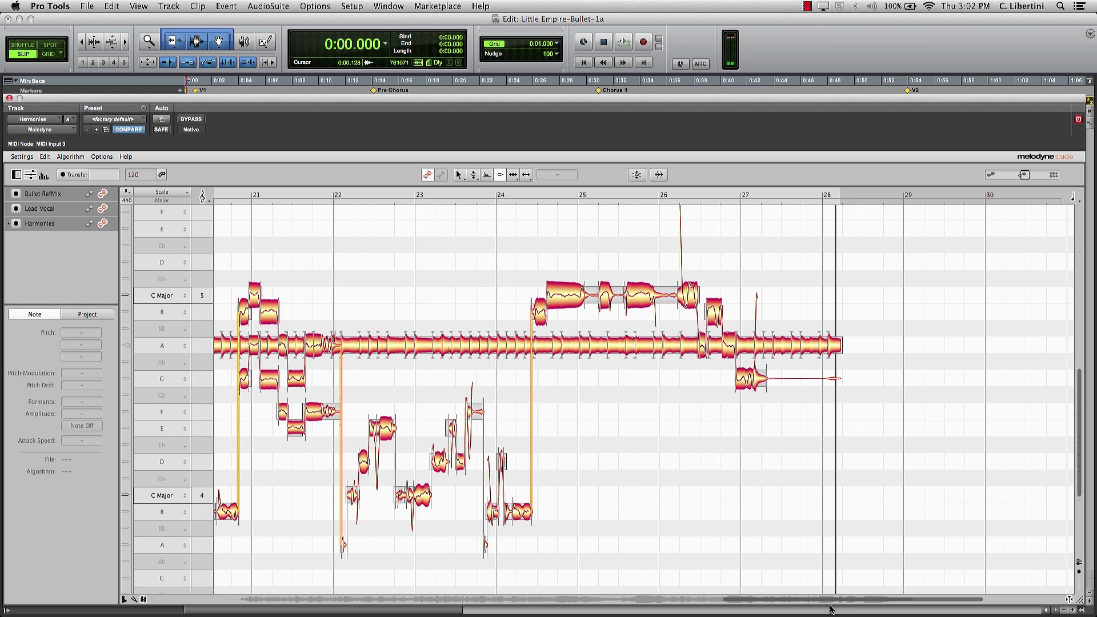
left_click_drag(826, 604, 327, 589)
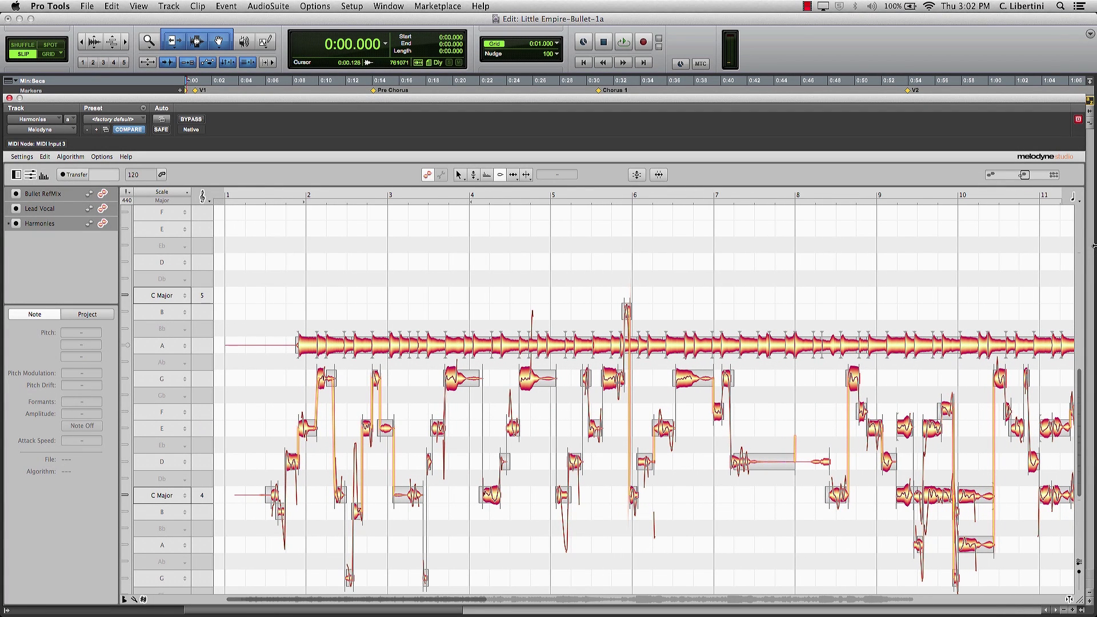
left_click_drag(1079, 380, 1080, 409)
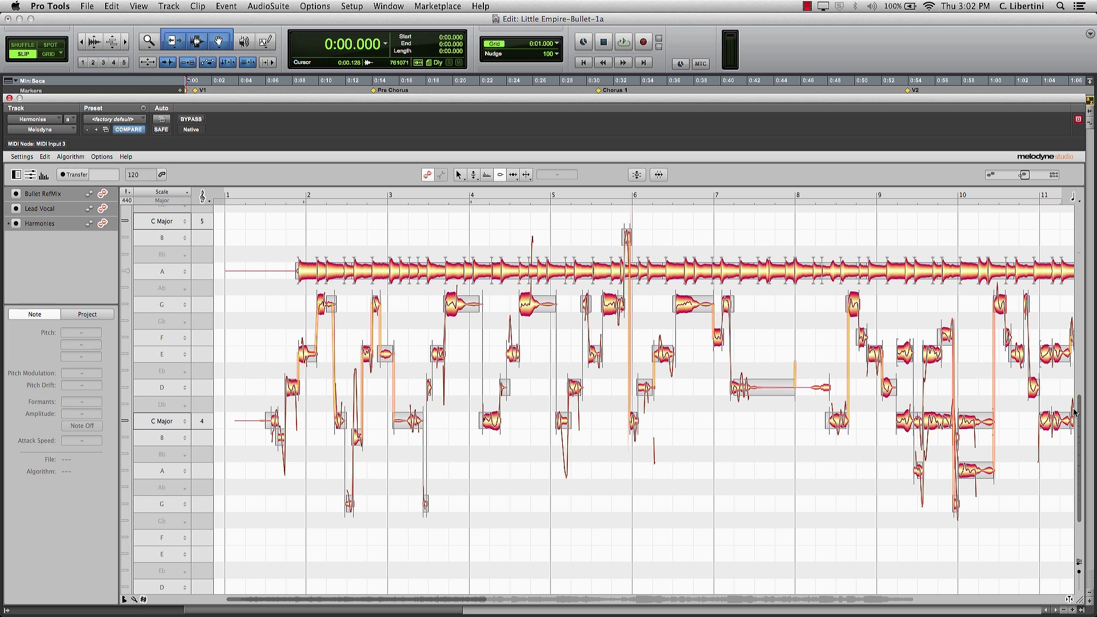